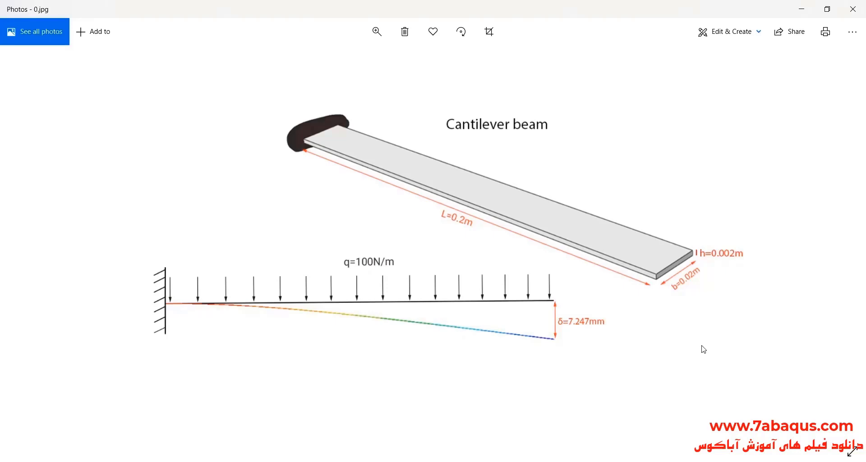
# Switch to Abaqus/CAE and start a 3D deformable planar wire part named beam-elements with approximate size 1.
pyautogui.press('Right')
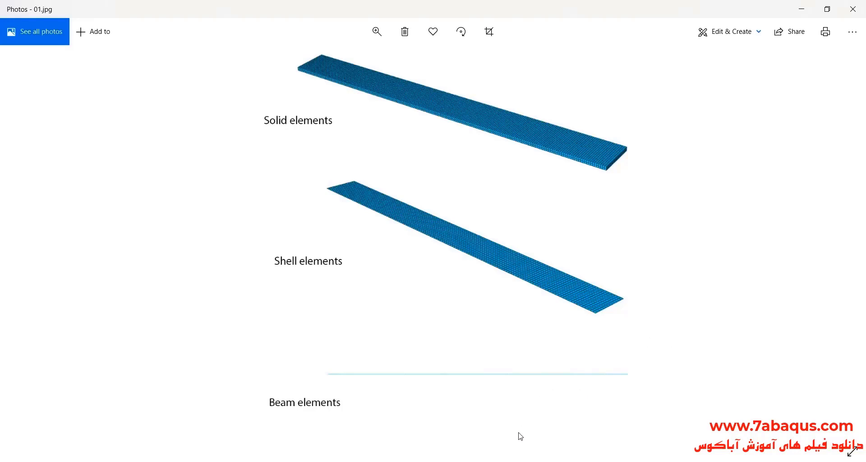
pyautogui.click(480, 461)
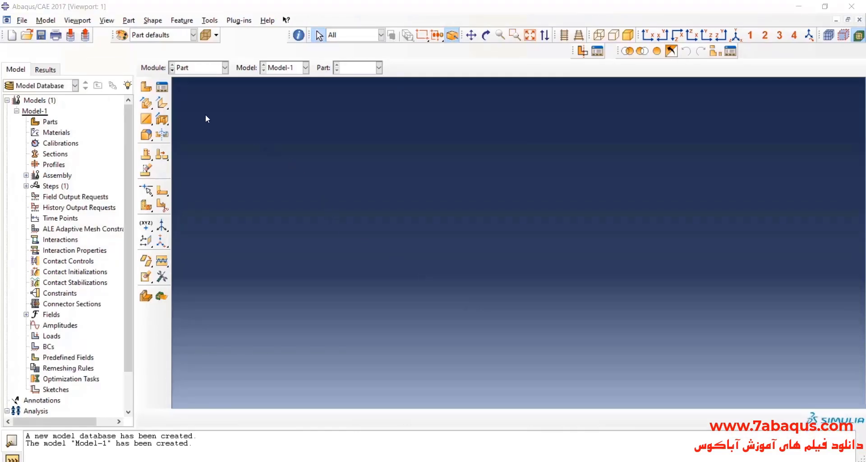
pyautogui.click(146, 87)
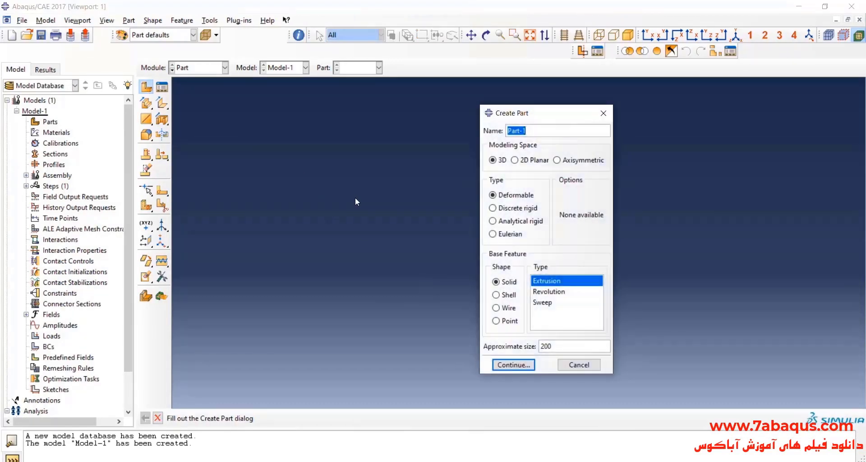
pyautogui.write('beam-elements')
pyautogui.click(503, 309)
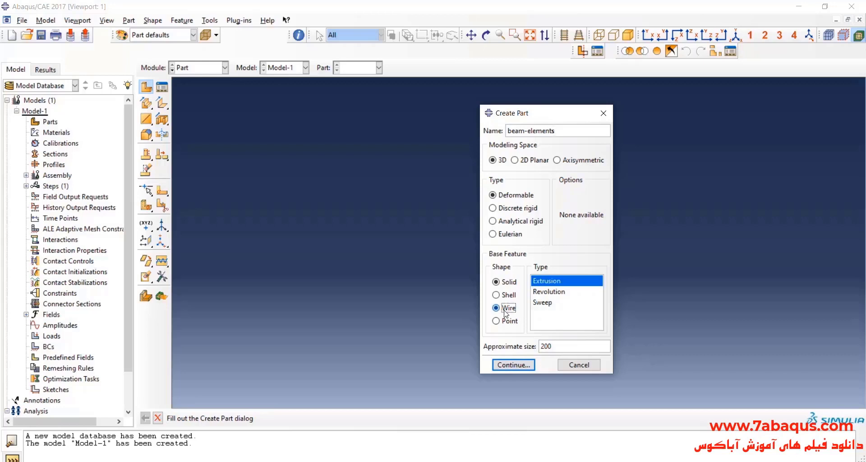
pyautogui.doubleClick(546, 346)
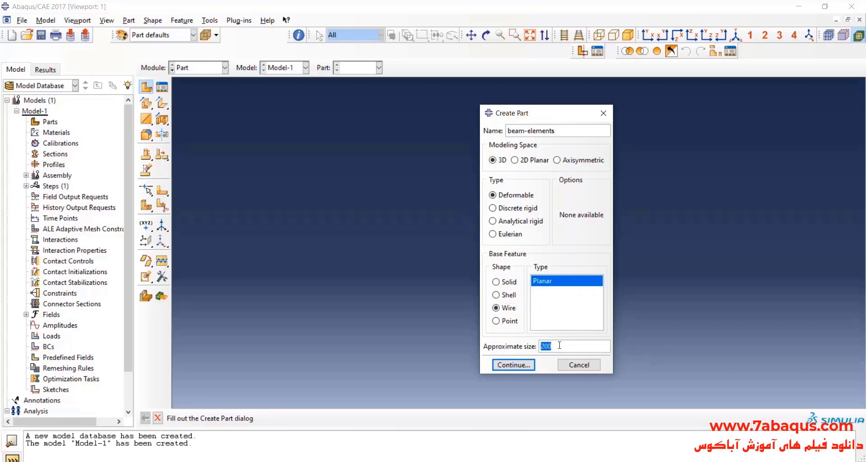
pyautogui.write('1')
pyautogui.click(518, 366)
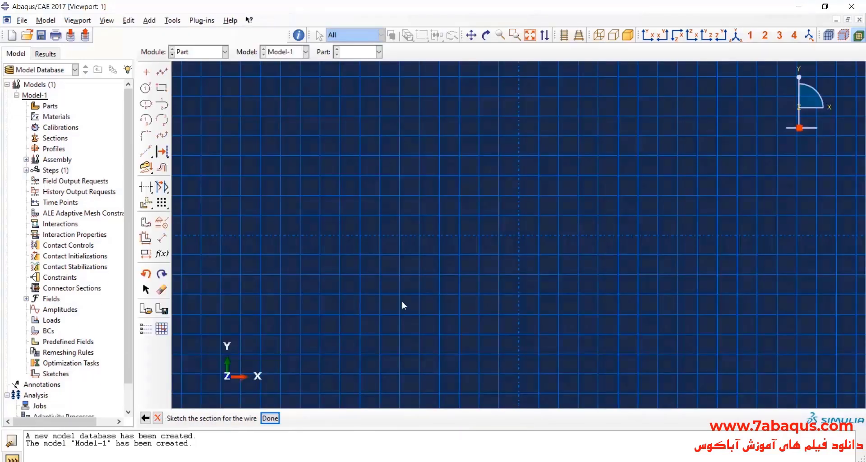
# Sketch a horizontal line about 0.21 long on the horizontal axis, crossing the vertical axis.
pyautogui.click(162, 71)
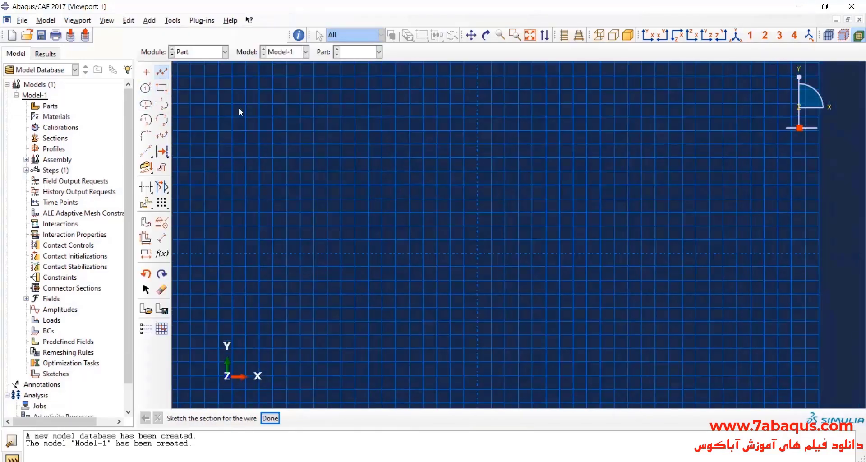
pyautogui.click(440, 252)
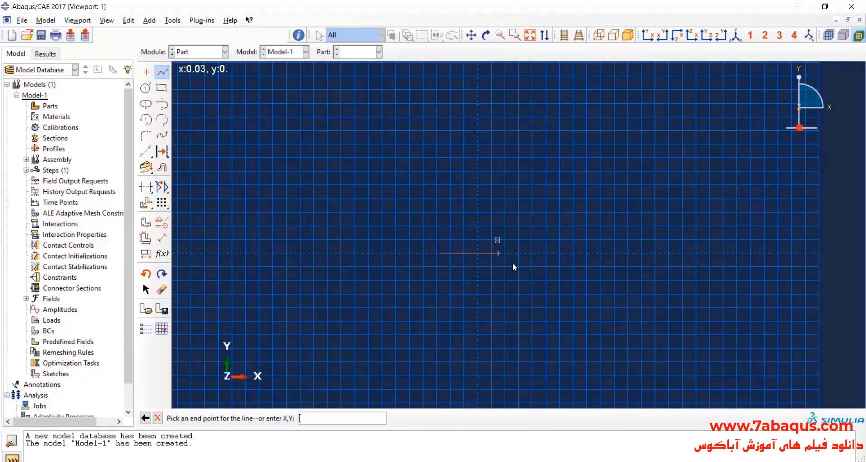
pyautogui.click(583, 257)
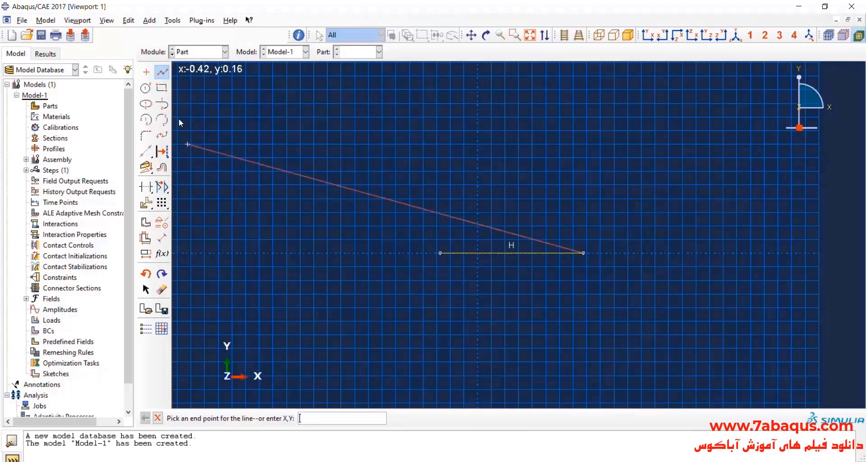
pyautogui.click(163, 71)
# Check the beam length in the reference image, dimension the line to 0.2, and finish the wire sketch.
pyautogui.click(162, 238)
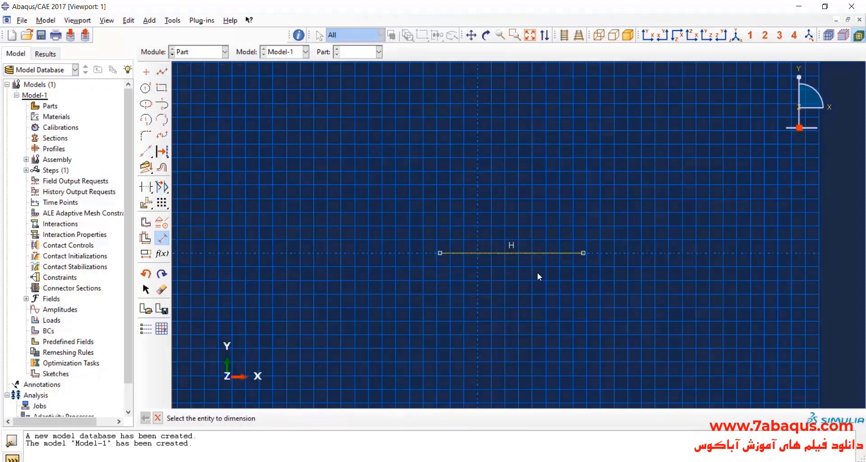
pyautogui.click(532, 255)
pyautogui.click(526, 295)
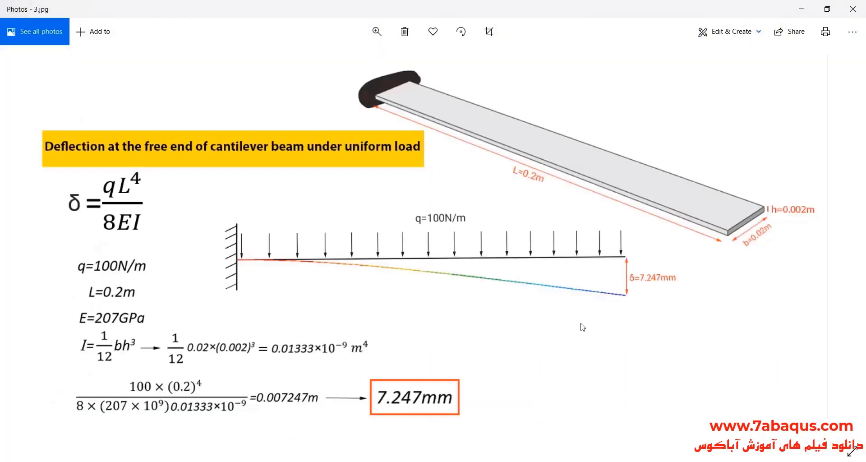
pyautogui.scroll(3, 353, 168)
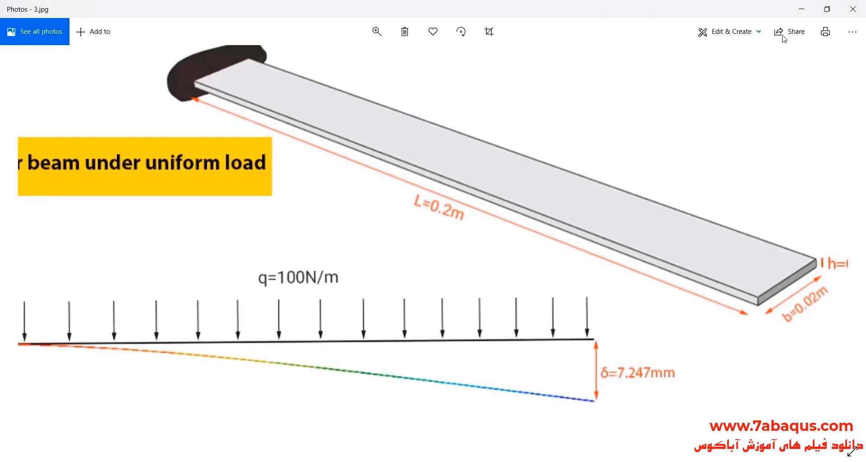
pyautogui.click(801, 9)
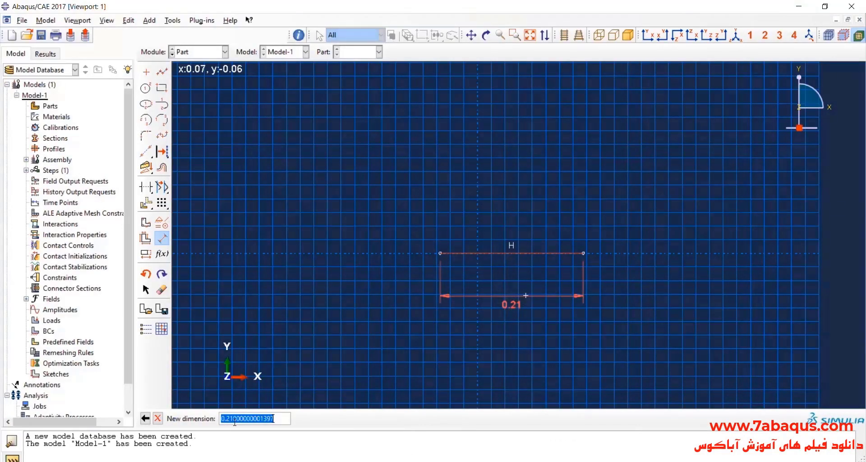
pyautogui.write('.2')
pyautogui.press('Return')
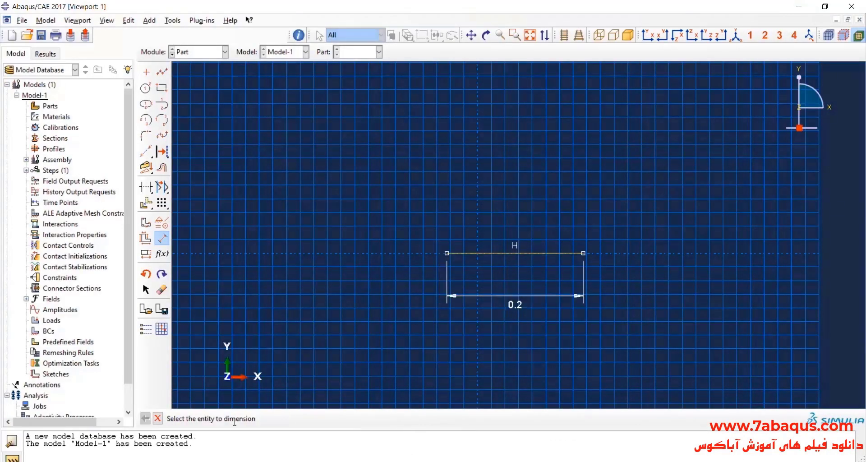
pyautogui.click(159, 418)
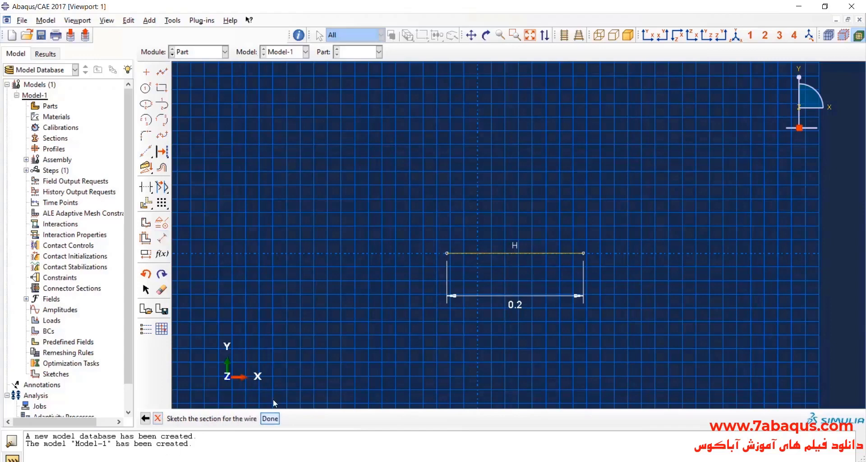
pyautogui.click(270, 418)
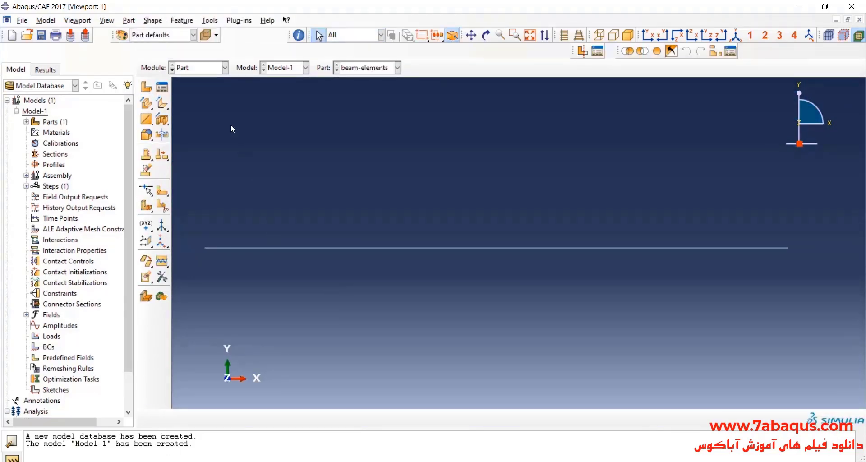
# In the Property module, create a material named steel and add isotropic Elastic behavior to it.
pyautogui.click(210, 67)
pyautogui.click(206, 92)
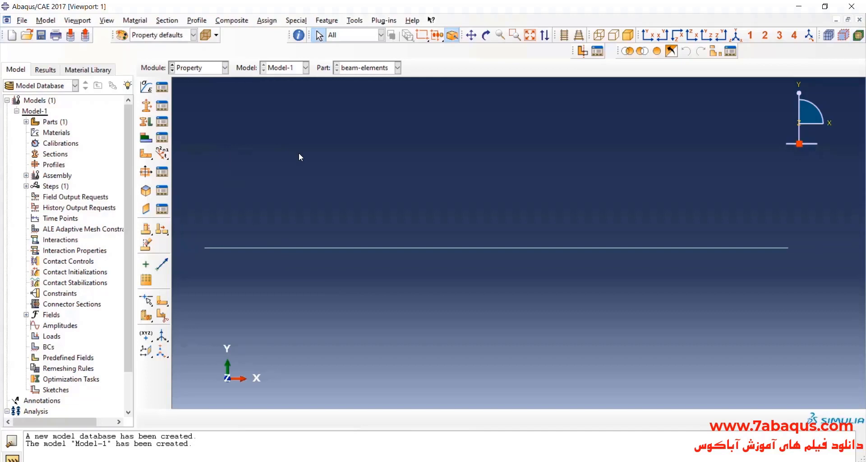
pyautogui.click(146, 86)
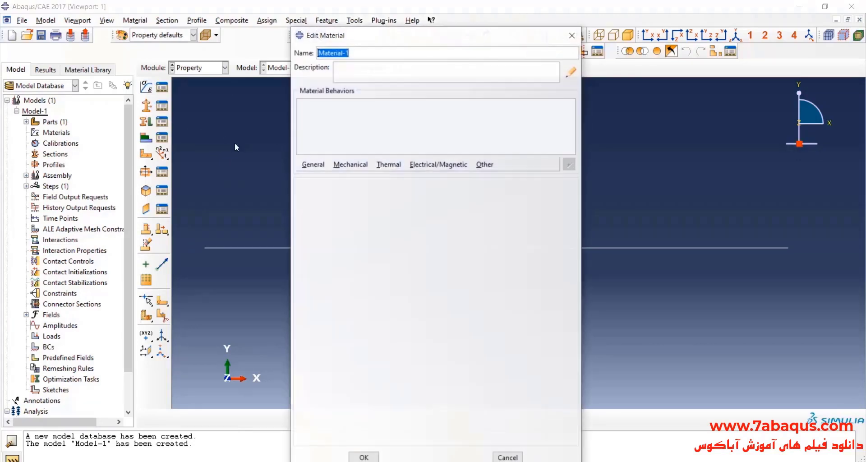
pyautogui.write('stee')
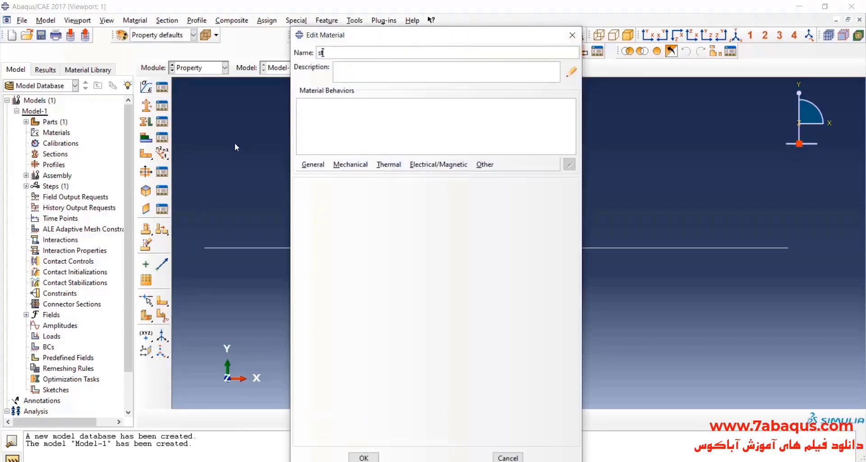
pyautogui.write('l')
pyautogui.click(350, 168)
pyautogui.moveTo(464, 181)
pyautogui.click(499, 182)
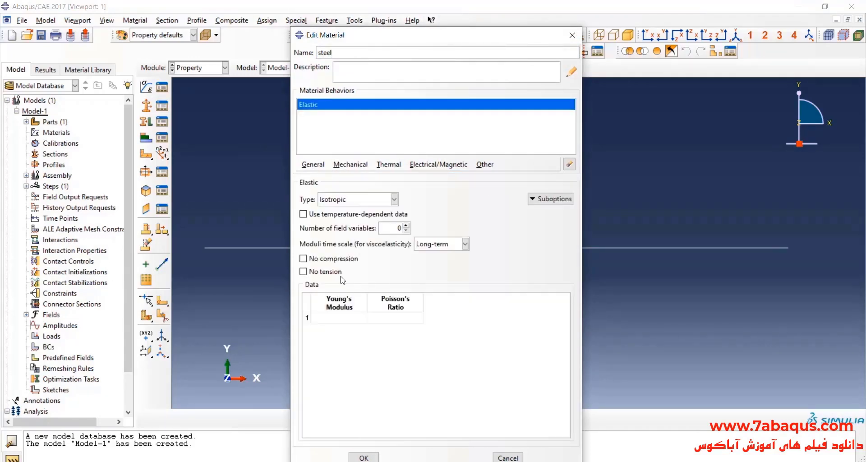
# Set the steel's Young's modulus to 207e9 and Poisson's ratio to 0.3, and save the material.
pyautogui.click(339, 317)
pyautogui.write('207e9')
pyautogui.click(384, 319)
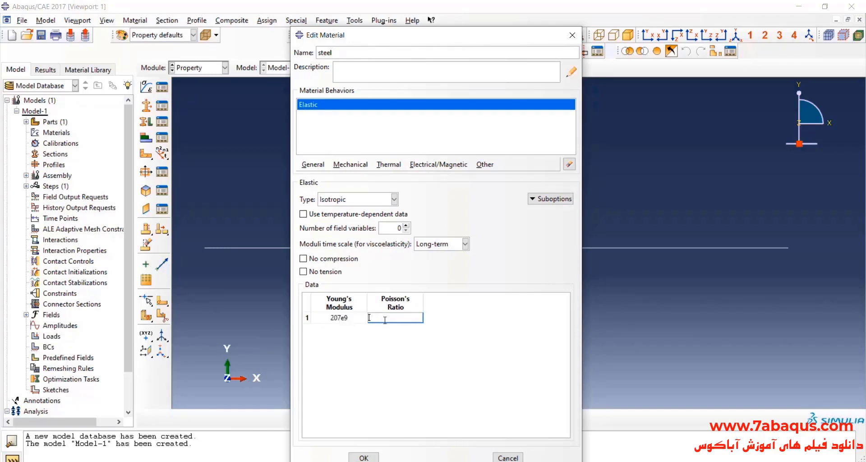
pyautogui.write('.3')
pyautogui.click(363, 457)
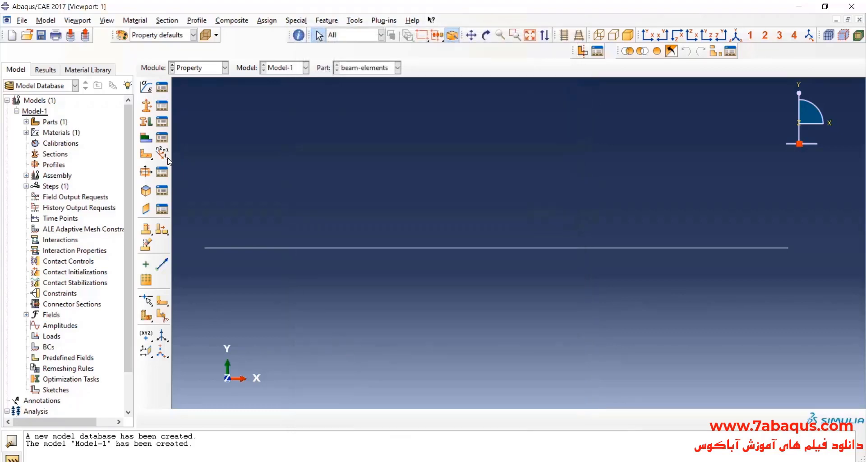
# Create a section named beam-elements with category Beam and type Beam.
pyautogui.click(145, 110)
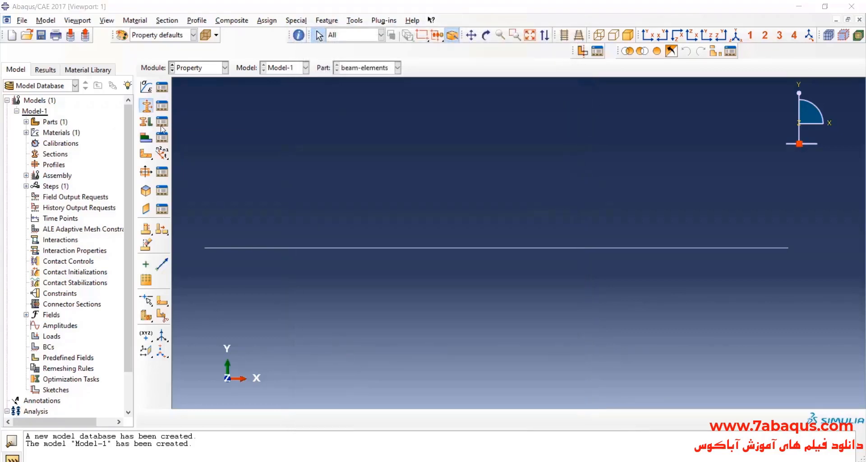
pyautogui.write('bea')
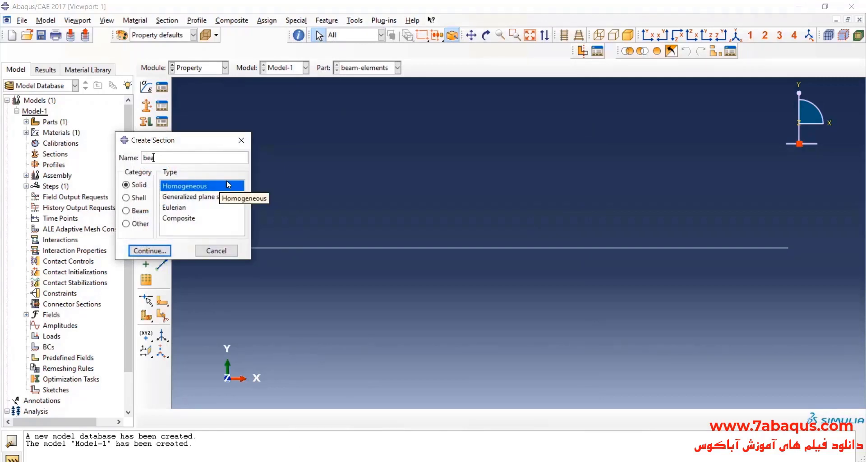
pyautogui.write('m-elements')
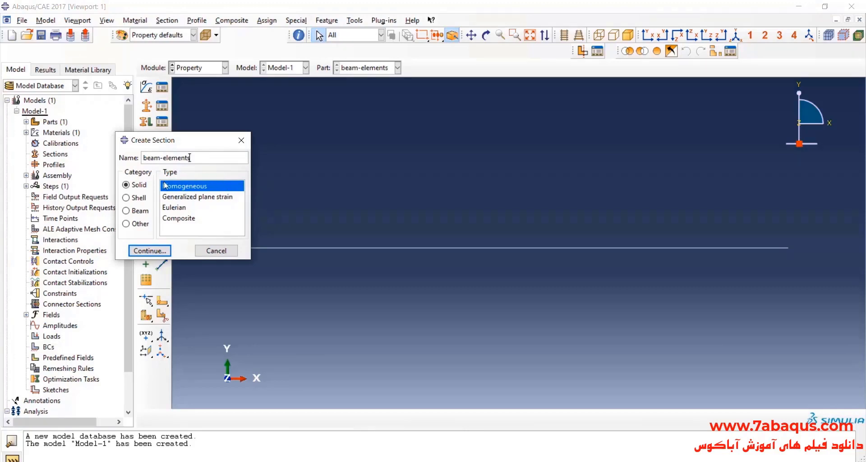
pyautogui.click(138, 211)
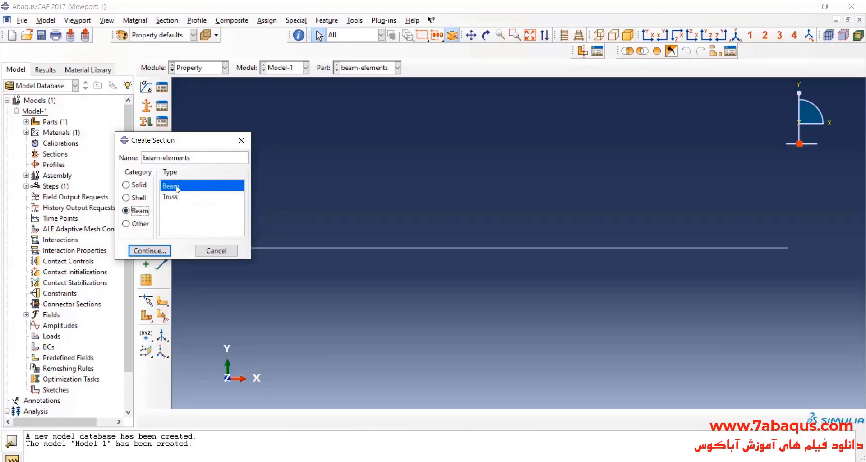
pyautogui.click(154, 250)
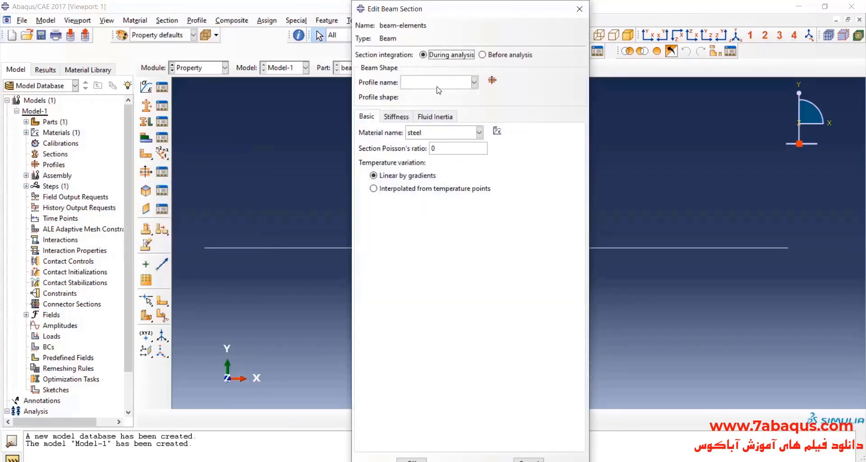
# Start a new rectangular beam profile named Profile-1 from the beam section.
pyautogui.click(492, 82)
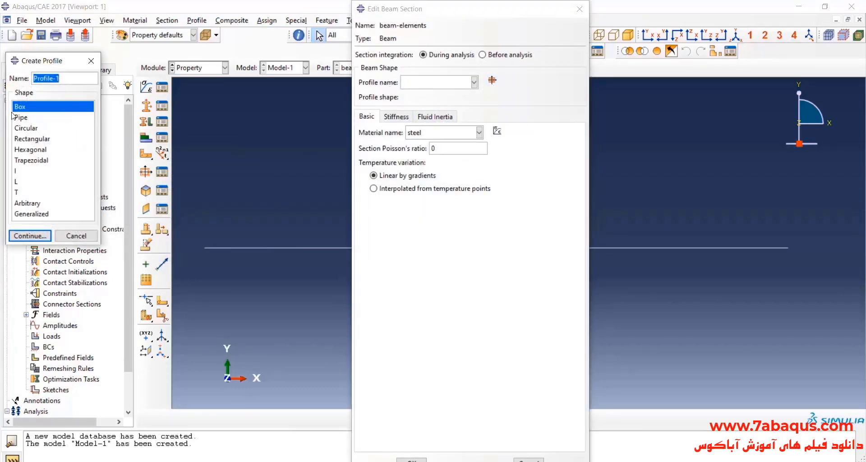
pyautogui.click(32, 139)
pyautogui.click(30, 236)
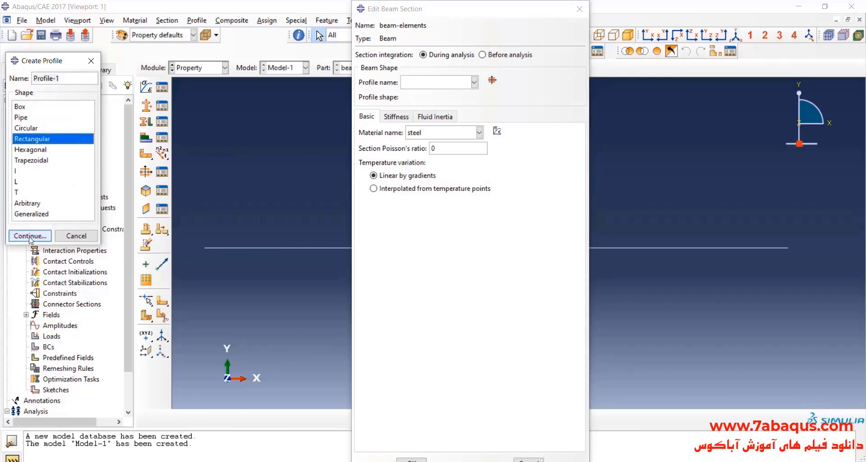
pyautogui.moveTo(353, 156); pyautogui.dragTo(389, 159)
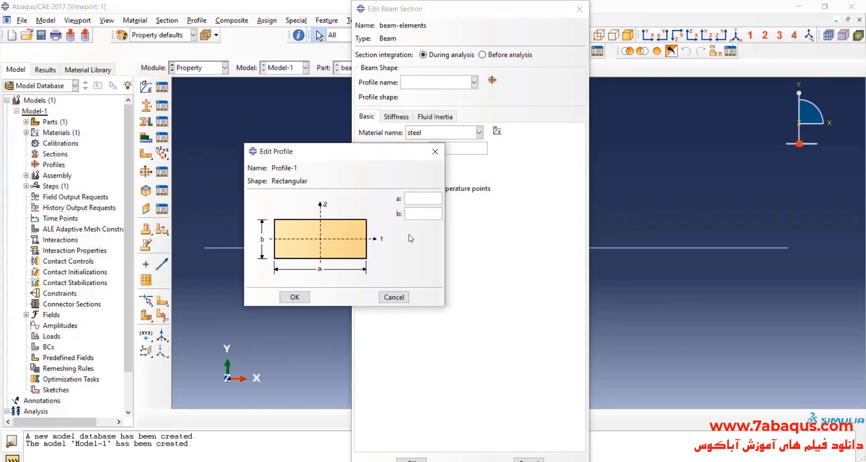
# Check the cross-section in the reference image, set profile dimensions a to 0.02 and b to 0.002, and save the profile and beam section.
pyautogui.click(652, 461)
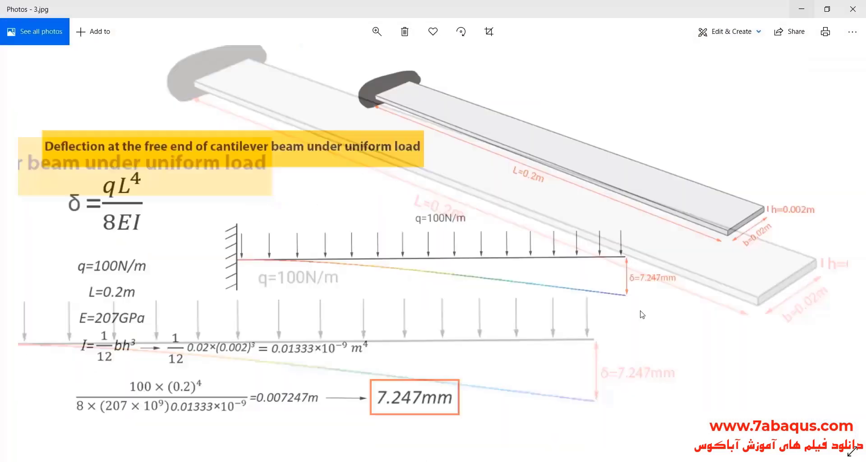
pyautogui.scroll(2, 779, 222)
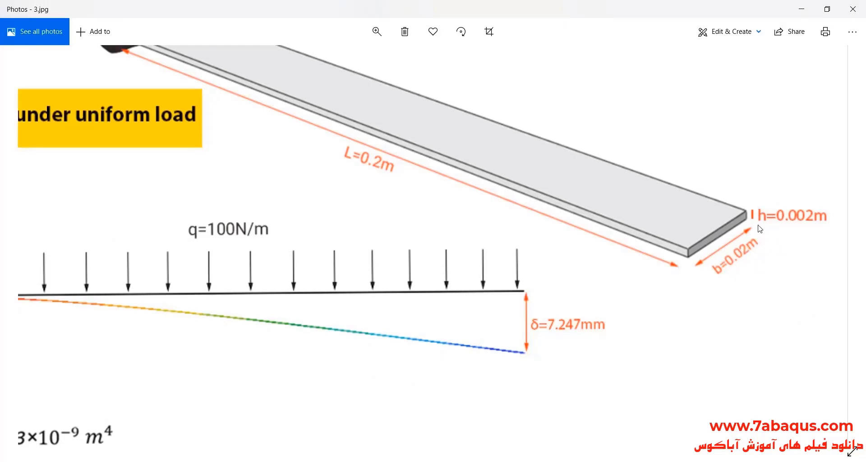
pyautogui.click(802, 10)
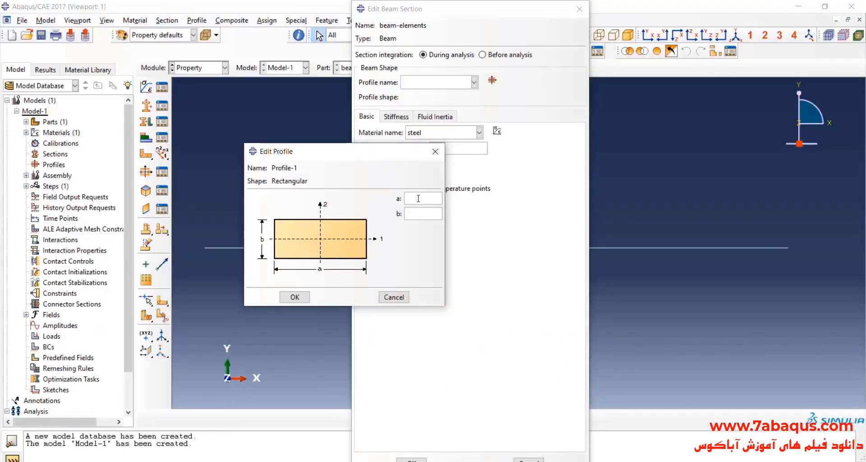
pyautogui.click(418, 199)
pyautogui.write('.02')
pyautogui.click(411, 214)
pyautogui.write('.02')
pyautogui.write('002')
pyautogui.click(295, 297)
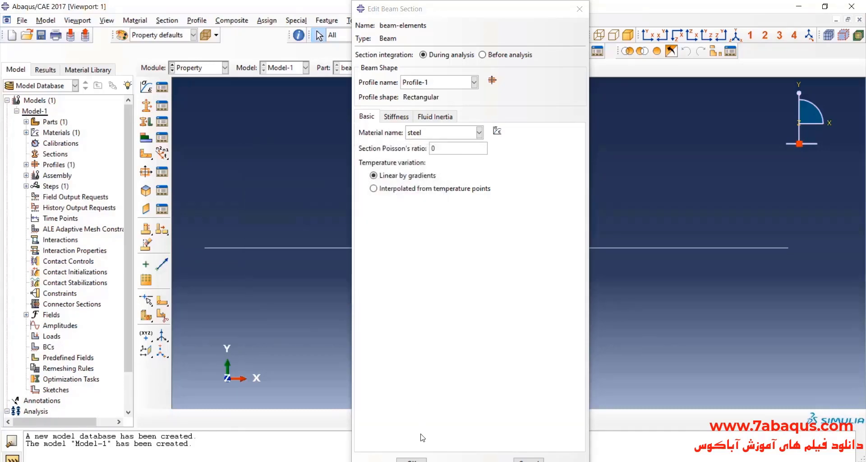
pyautogui.click(417, 460)
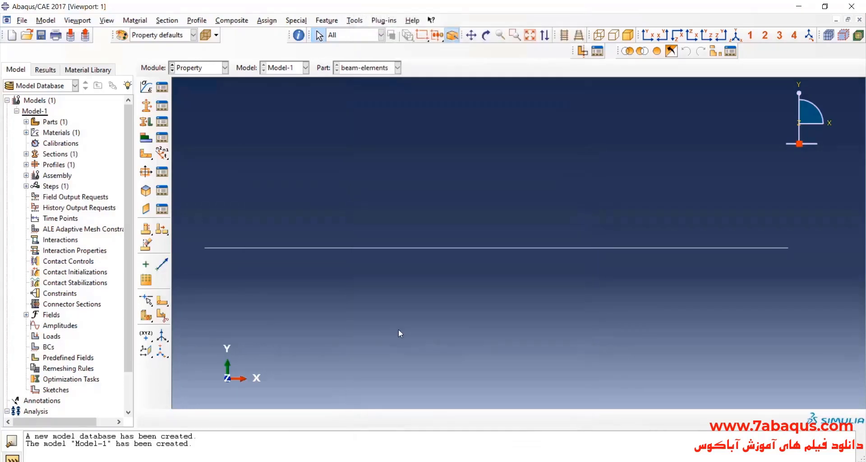
# Assign the beam-elements section to the entire beam line, creating a set for the region.
pyautogui.click(147, 122)
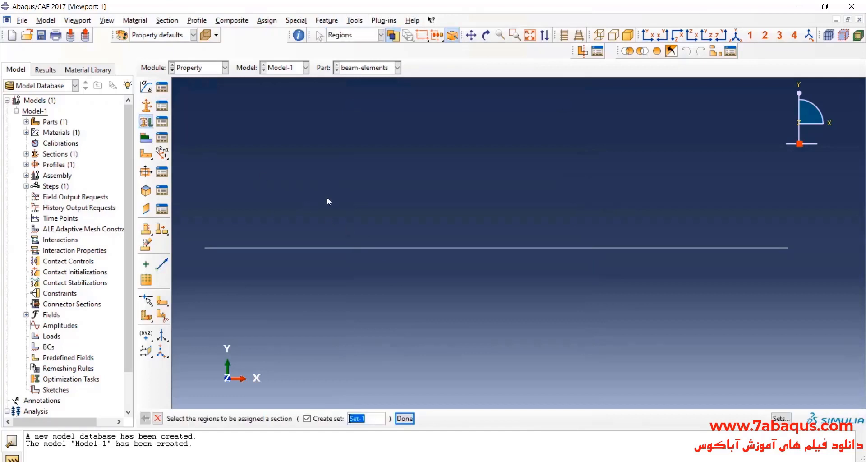
pyautogui.moveTo(322, 192); pyautogui.dragTo(559, 341)
pyautogui.click(404, 418)
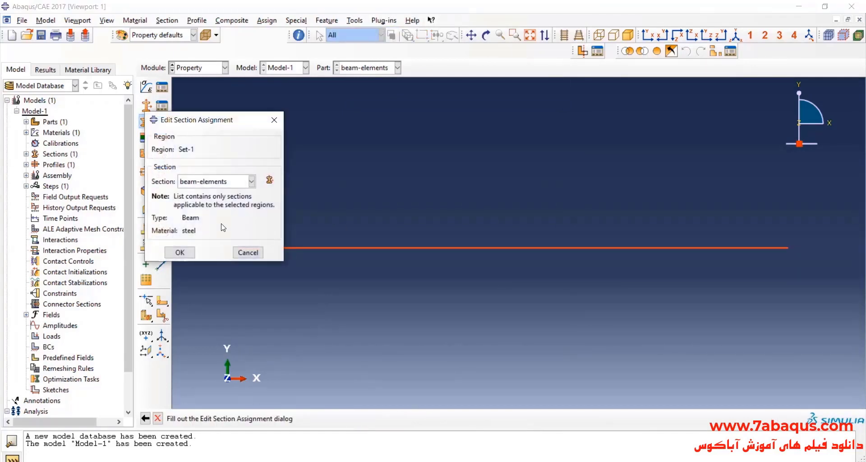
pyautogui.click(180, 252)
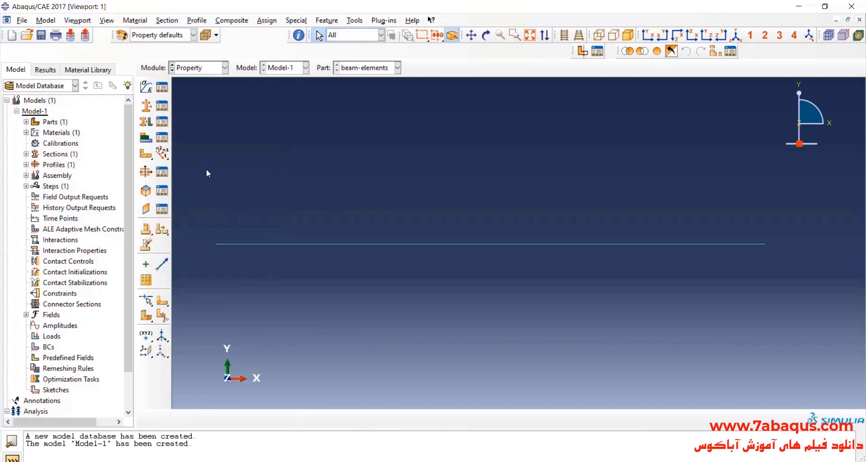
# Review the rectangular shape and the a and b dimensions of Profile-1 without changing them.
pyautogui.click(163, 175)
pyautogui.click(69, 243)
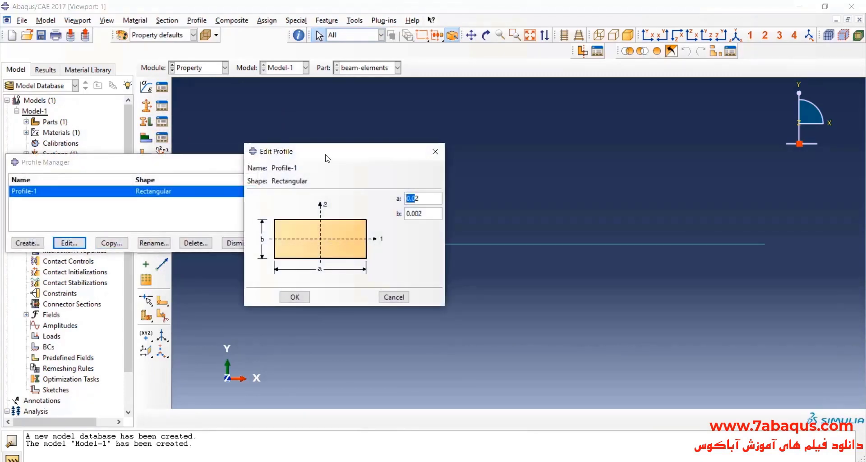
pyautogui.moveTo(327, 158); pyautogui.dragTo(257, 148)
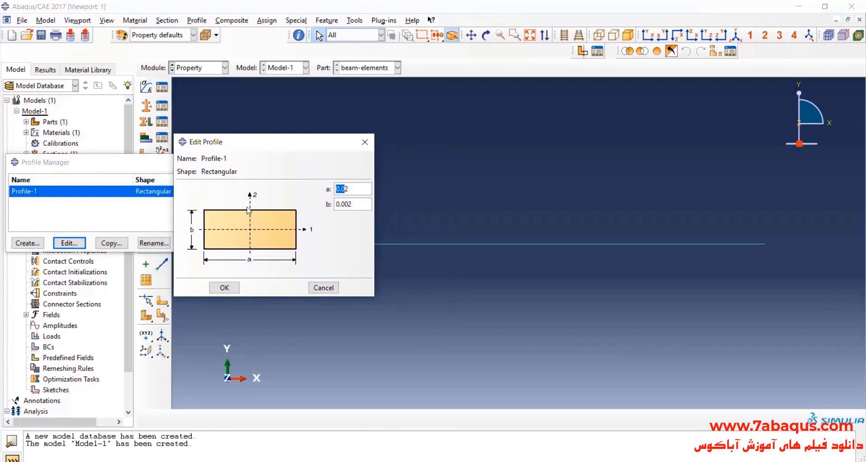
pyautogui.click(369, 141)
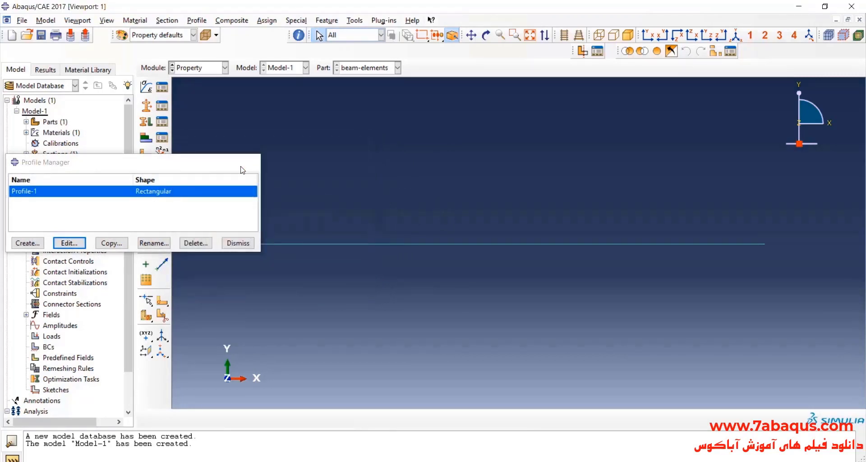
pyautogui.click(251, 162)
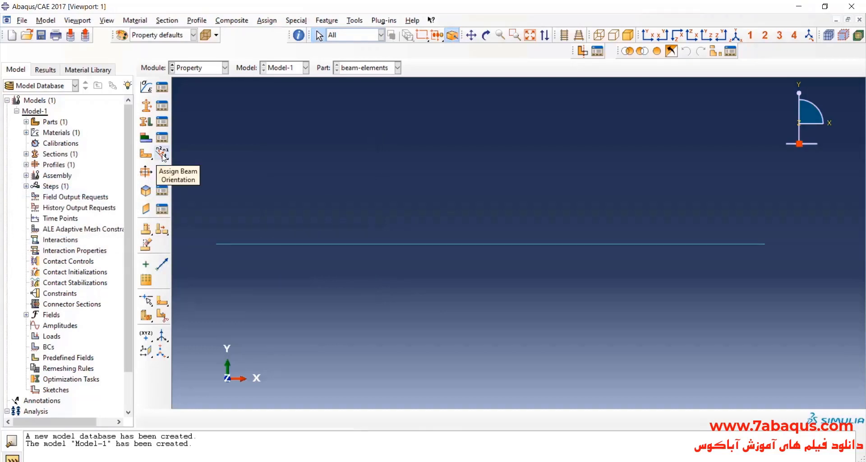
# Assign a beam section orientation to the entire beam line with the default n1 direction, checking the axes in 3D before confirming.
pyautogui.click(162, 154)
pyautogui.moveTo(330, 179); pyautogui.dragTo(605, 331)
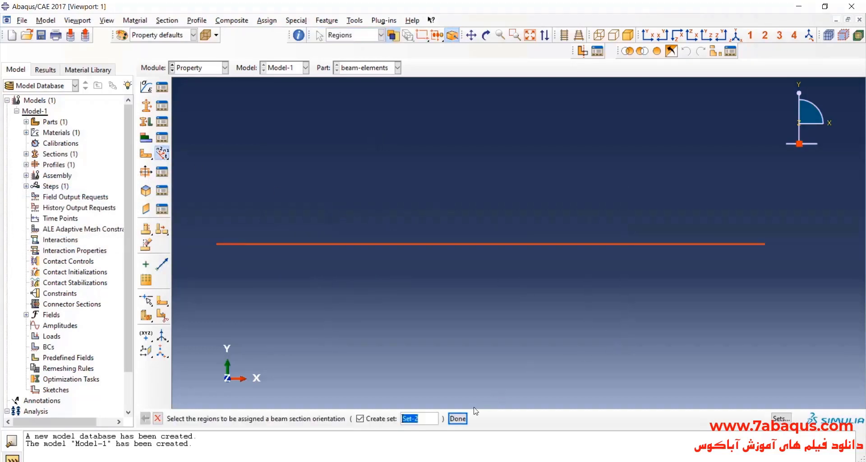
pyautogui.click(457, 418)
pyautogui.press('Return')
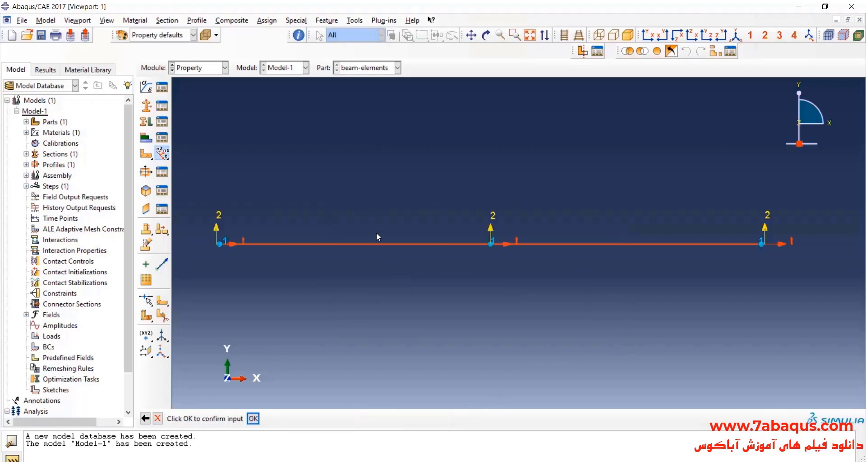
pyautogui.click(486, 35)
pyautogui.moveTo(583, 206); pyautogui.dragTo(497, 235)
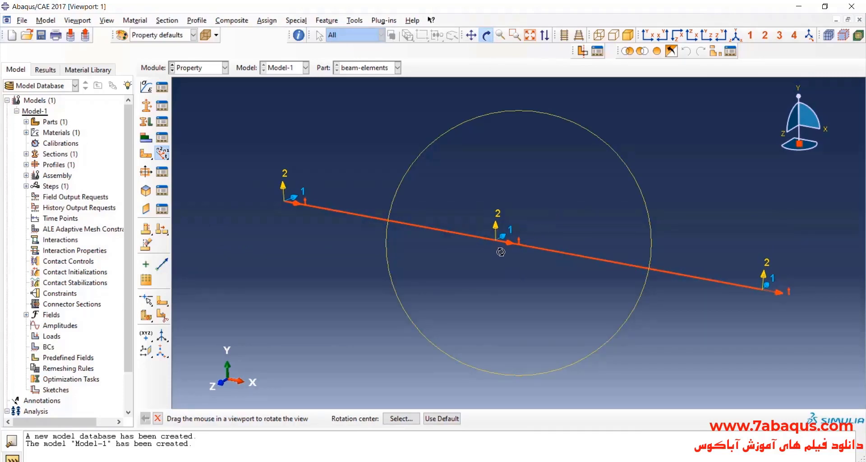
pyautogui.click(485, 37)
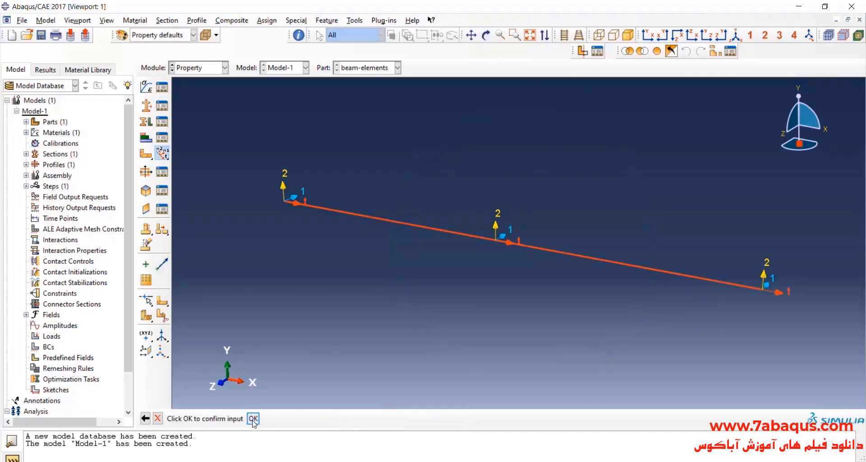
pyautogui.click(253, 418)
pyautogui.click(647, 35)
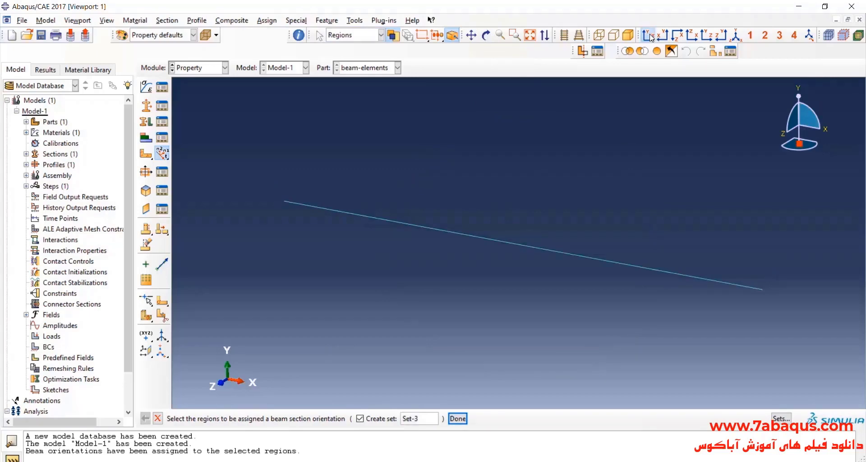
# Turn on beam profile rendering at scale factor 1 in the part display options and inspect the beam's cross-section in 3D.
pyautogui.click(107, 21)
pyautogui.click(160, 229)
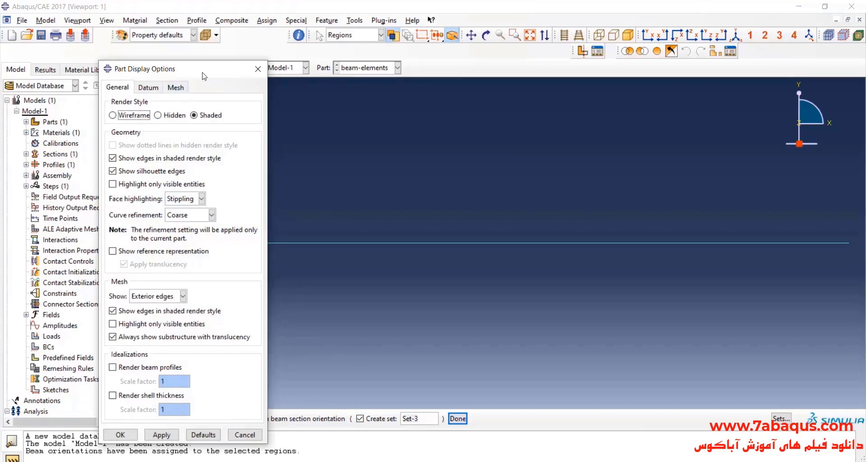
pyautogui.moveTo(181, 69); pyautogui.dragTo(190, 49)
pyautogui.click(159, 348)
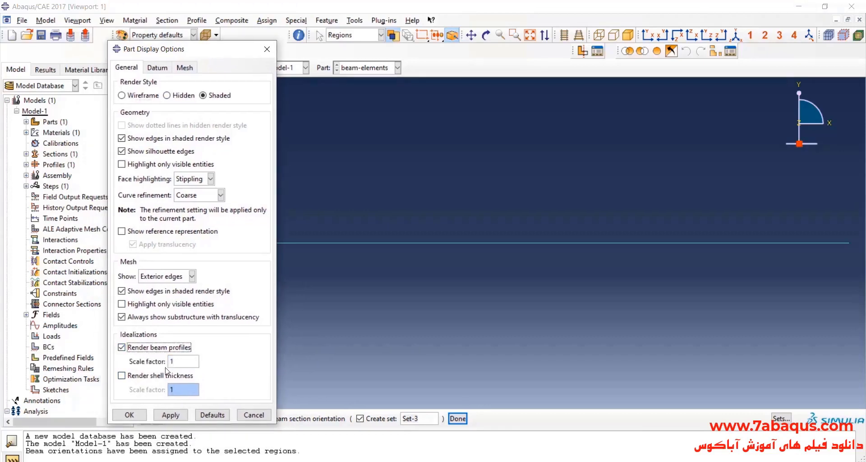
pyautogui.click(170, 415)
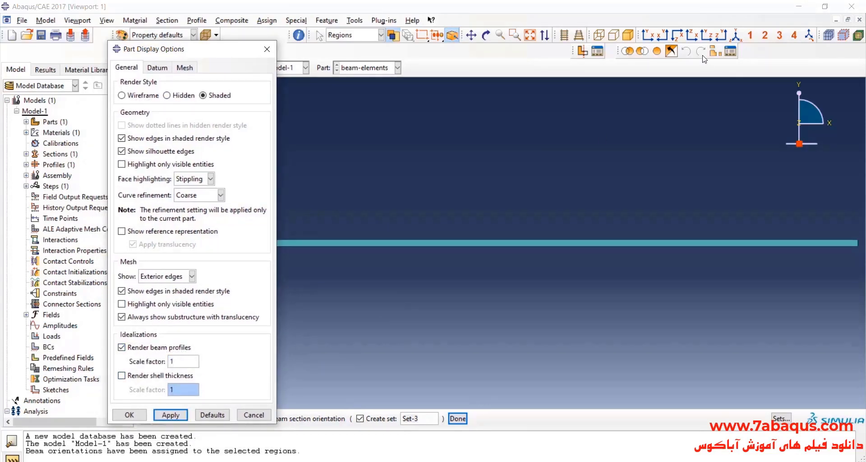
pyautogui.click(736, 36)
pyautogui.scroll(2, 483, 151)
pyautogui.scroll(-3, 730, 356)
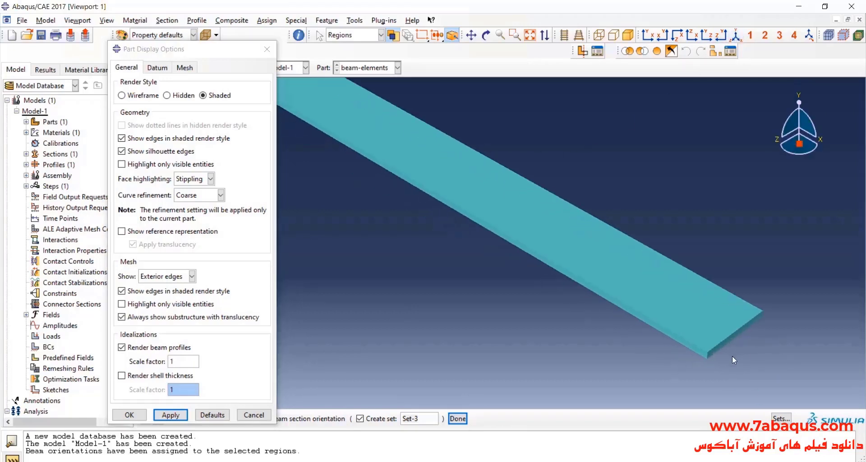
pyautogui.scroll(3, 783, 345)
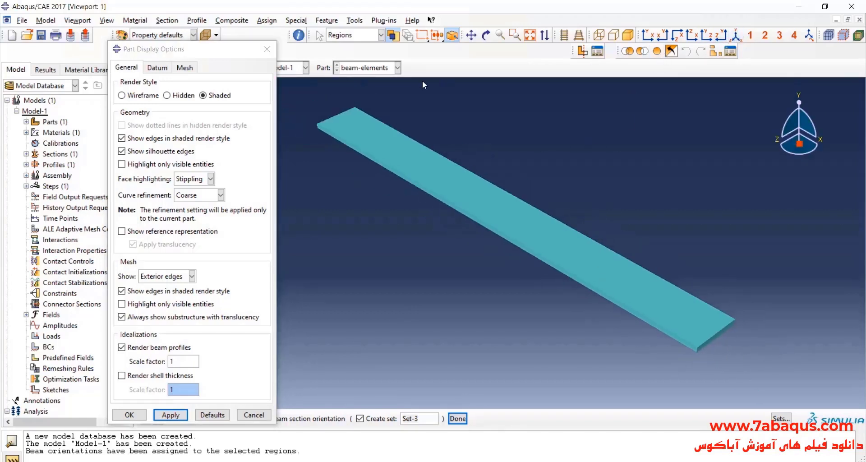
pyautogui.click(486, 36)
pyautogui.moveTo(574, 280); pyautogui.dragTo(559, 227)
# Toggle beam profile rendering to compare the line and solid displays, leave it turned off, and restore the front XY view.
pyautogui.click(153, 347)
pyautogui.click(170, 415)
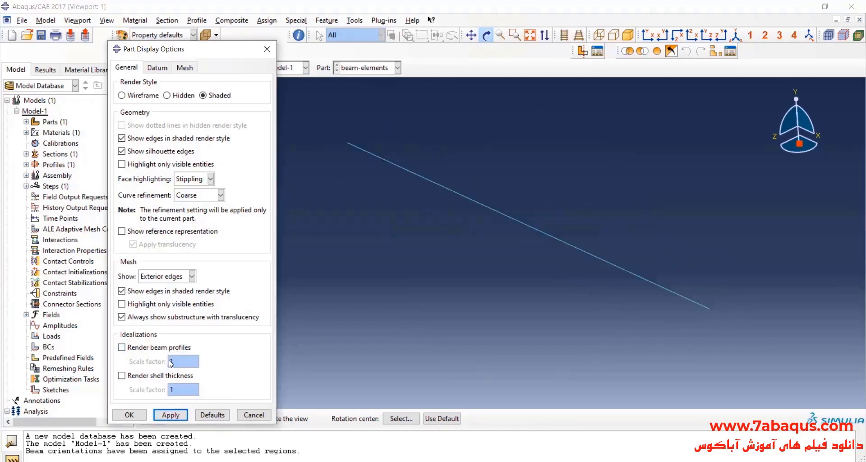
pyautogui.click(170, 414)
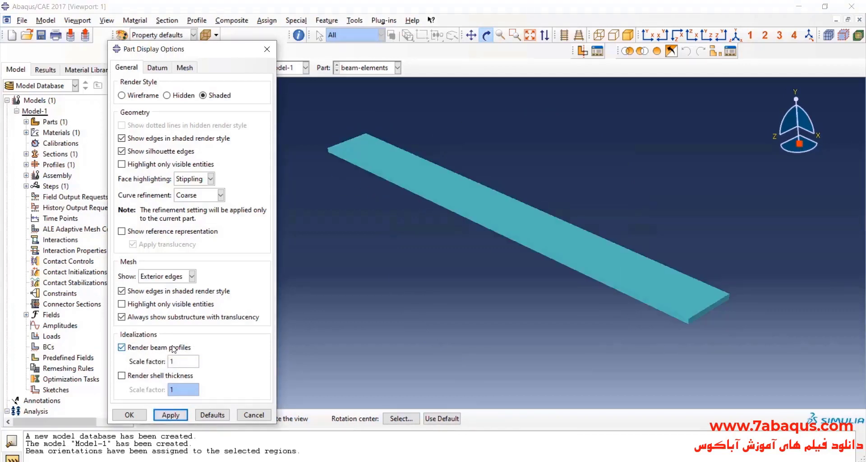
pyautogui.click(174, 348)
pyautogui.click(171, 415)
pyautogui.click(166, 348)
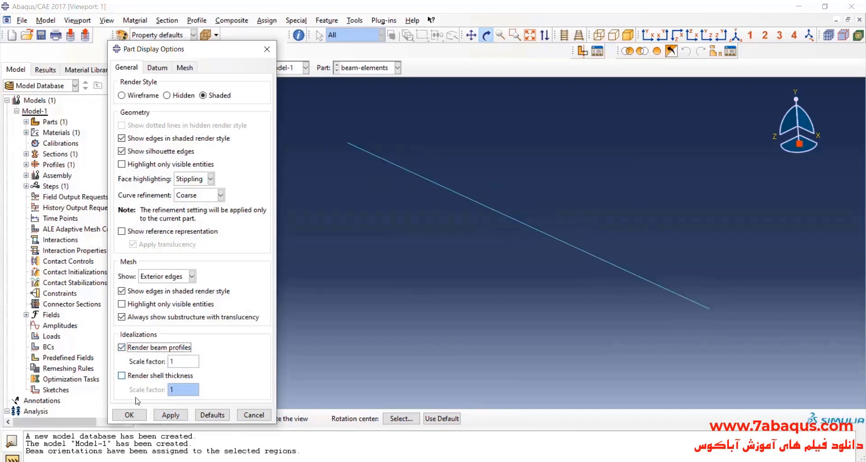
pyautogui.click(167, 348)
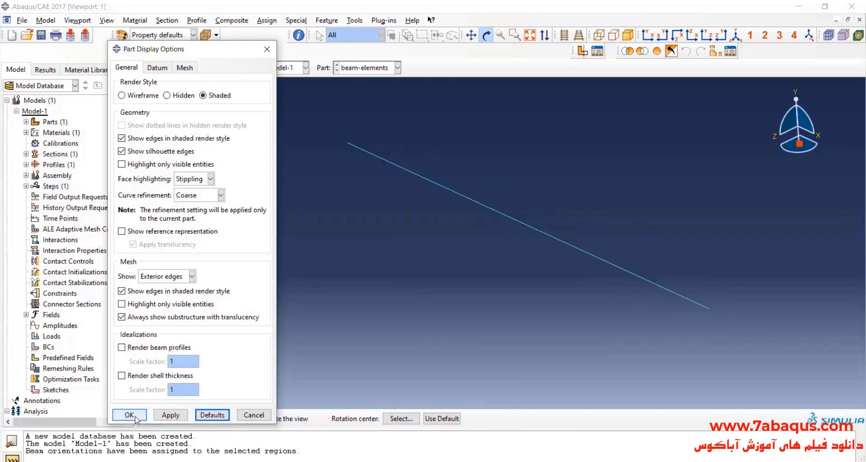
pyautogui.click(129, 415)
pyautogui.click(648, 35)
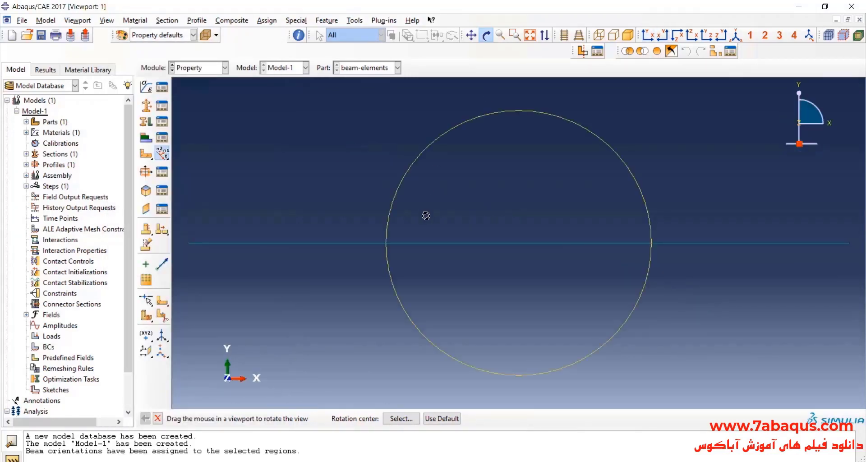
pyautogui.click(485, 34)
# Switch to the Assembly module and create an instance of the beam-elements part.
pyautogui.click(202, 70)
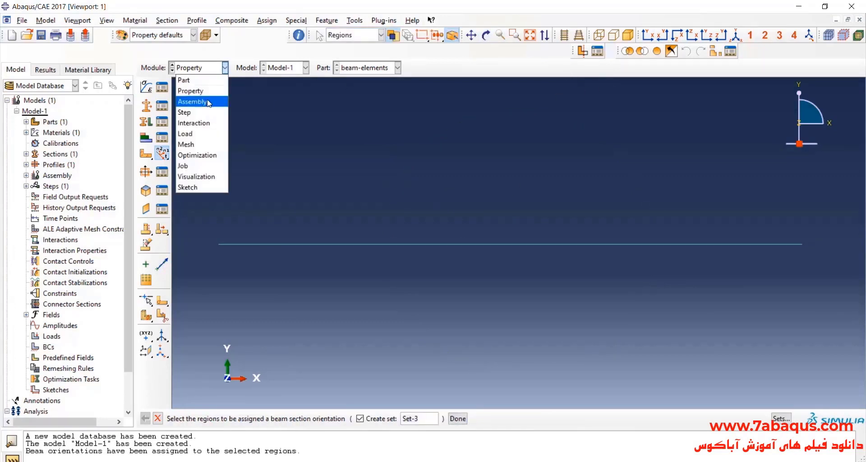
pyautogui.click(194, 98)
pyautogui.click(146, 87)
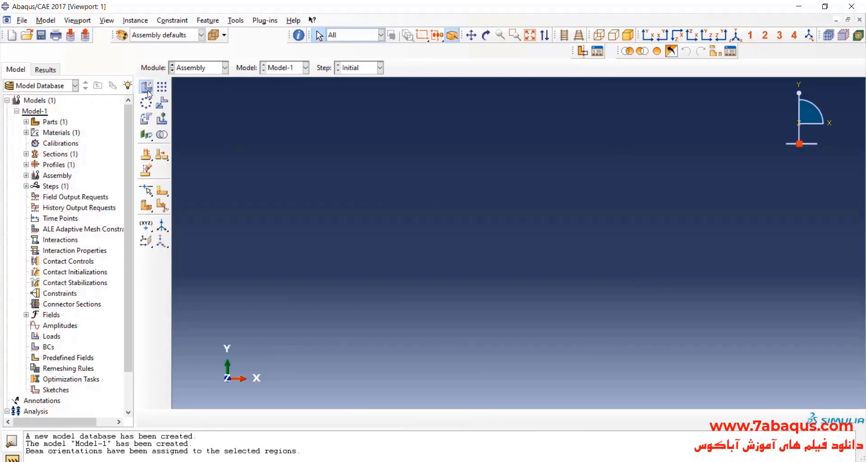
pyautogui.click(86, 306)
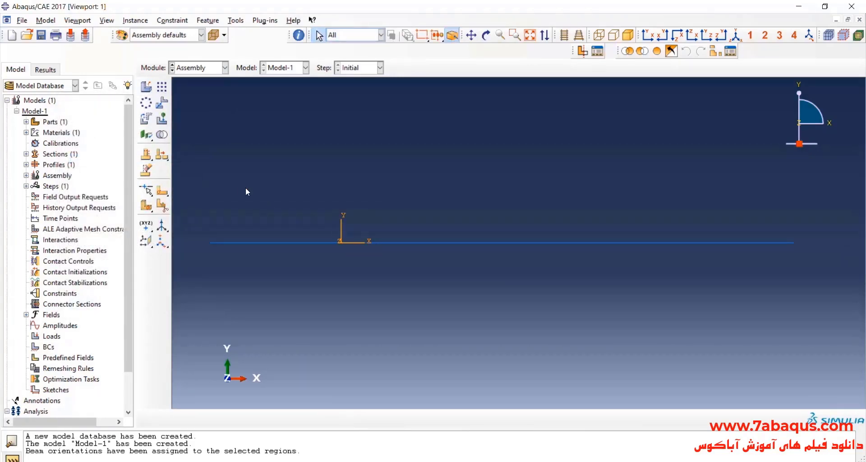
# Create a Static, General analysis step named Step-1 after Initial, keeping Nlgeom off and the default automatic incrementation.
pyautogui.click(198, 68)
pyautogui.click(194, 109)
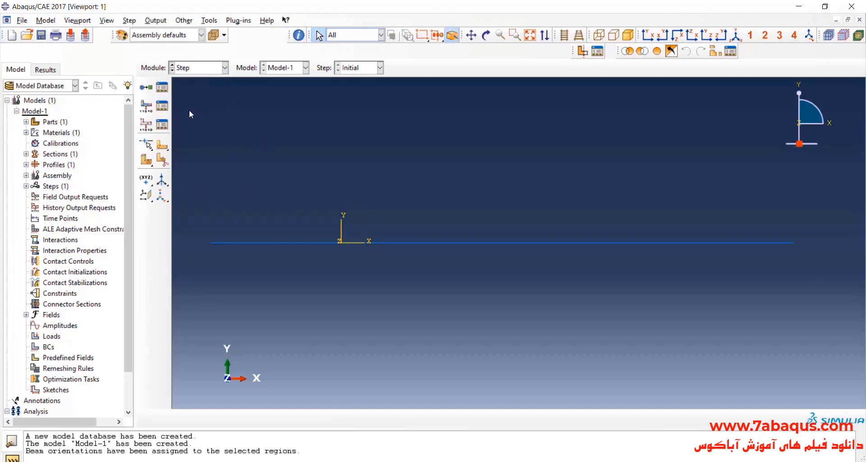
pyautogui.click(146, 87)
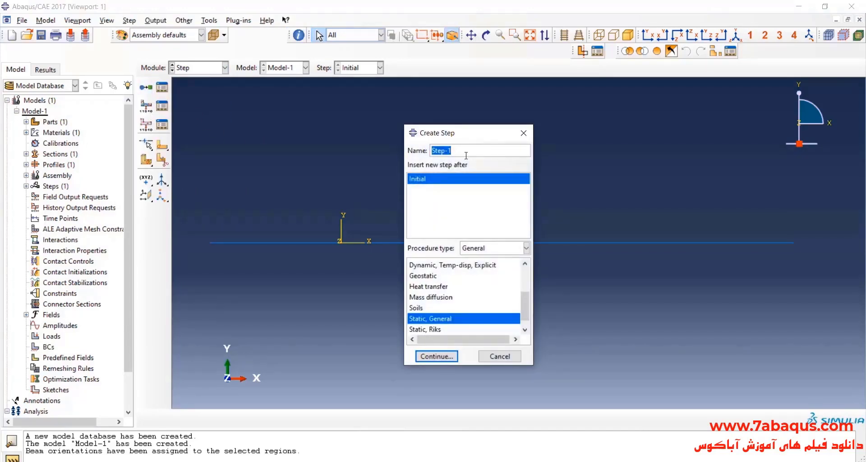
pyautogui.moveTo(471, 141); pyautogui.dragTo(449, 130)
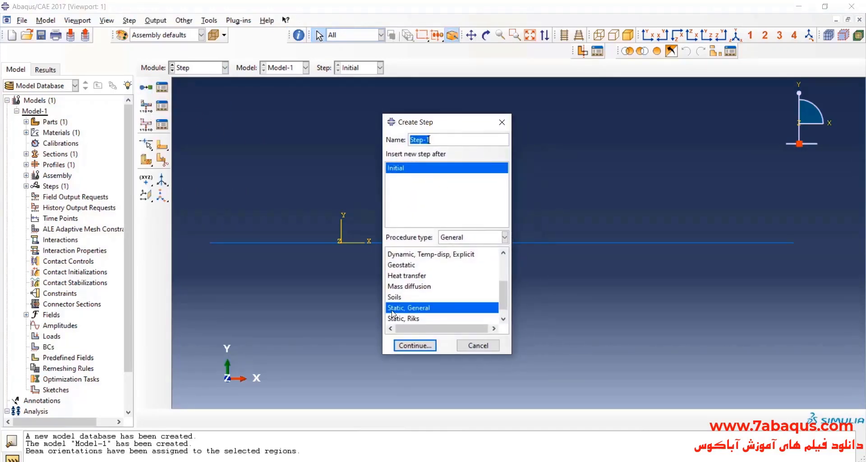
pyautogui.click(414, 346)
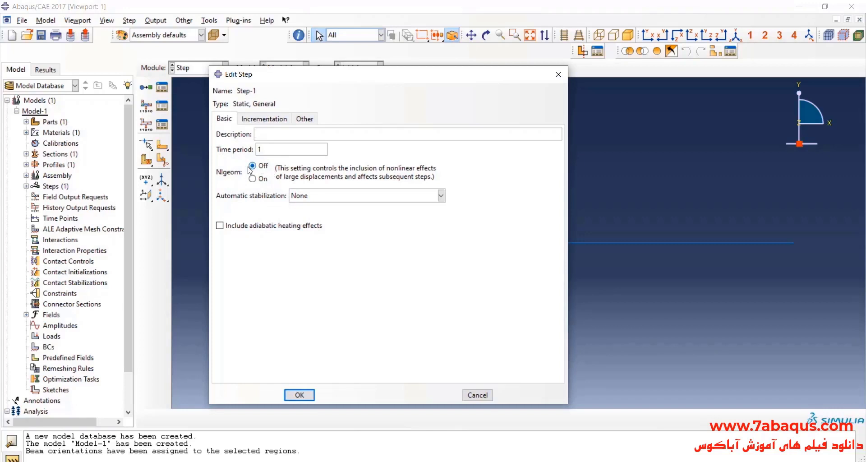
pyautogui.click(273, 120)
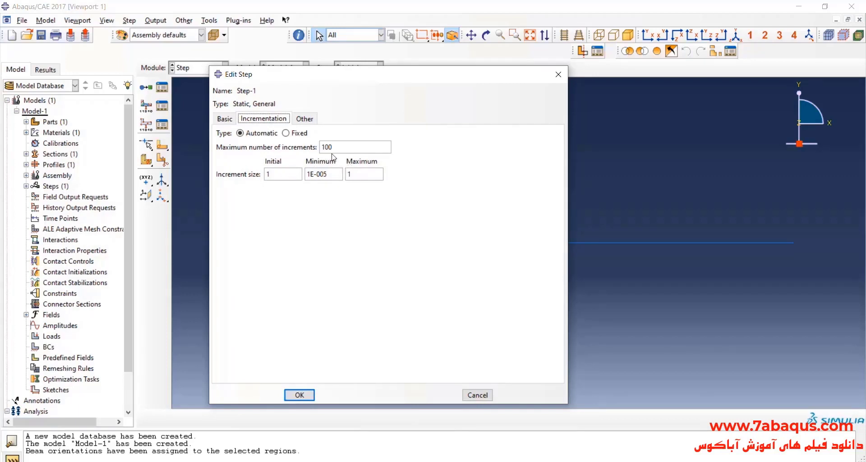
pyautogui.moveTo(340, 147); pyautogui.dragTo(320, 147)
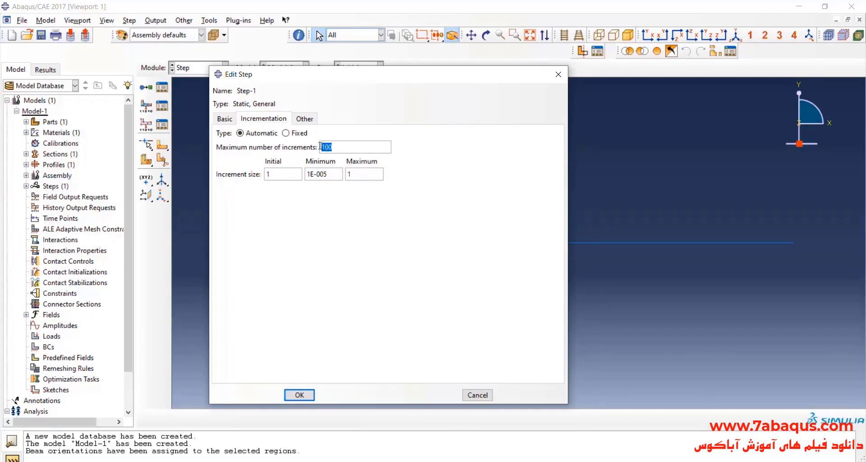
pyautogui.click(280, 174)
pyautogui.click(301, 398)
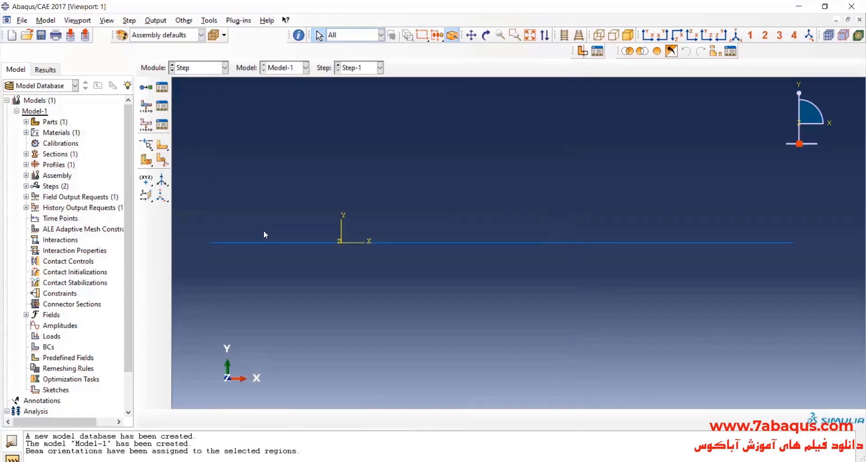
# Switch to the Load module and check the support and uniform load in the reference image 3.jpg in Photos.
pyautogui.click(202, 67)
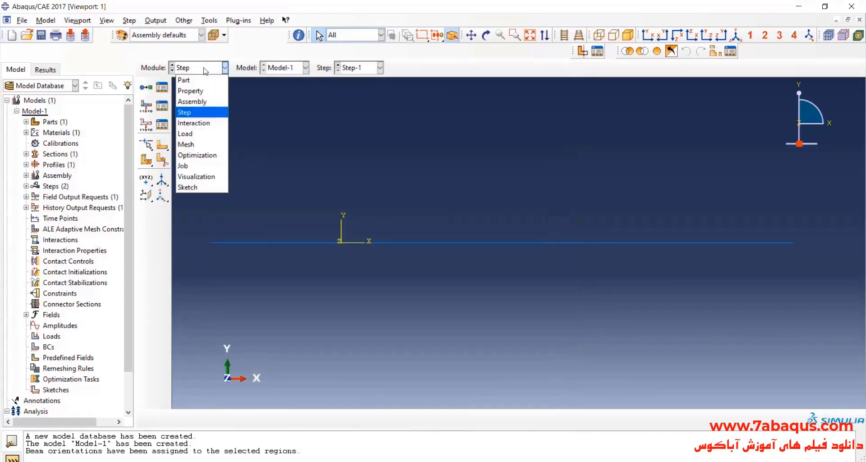
pyautogui.click(206, 130)
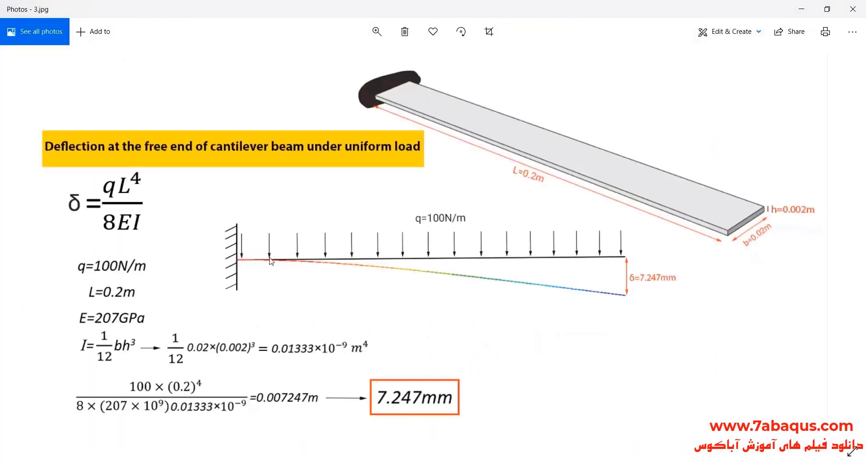
pyautogui.scroll(3, 176, 262)
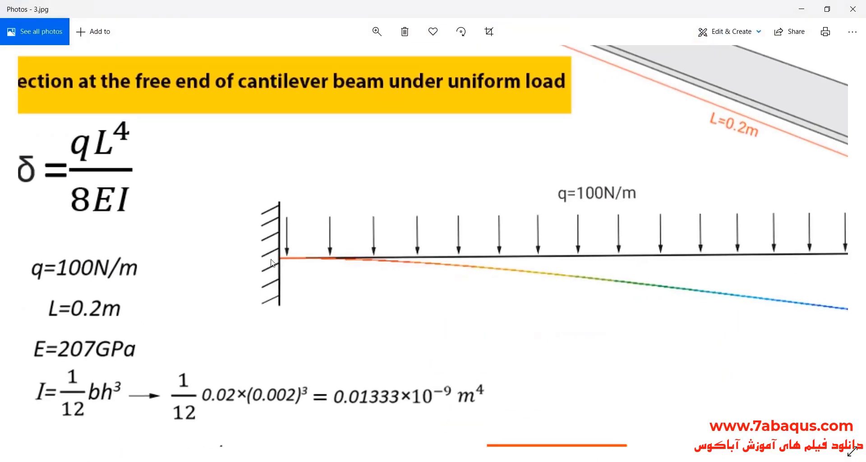
pyautogui.moveTo(442, 299); pyautogui.dragTo(346, 303)
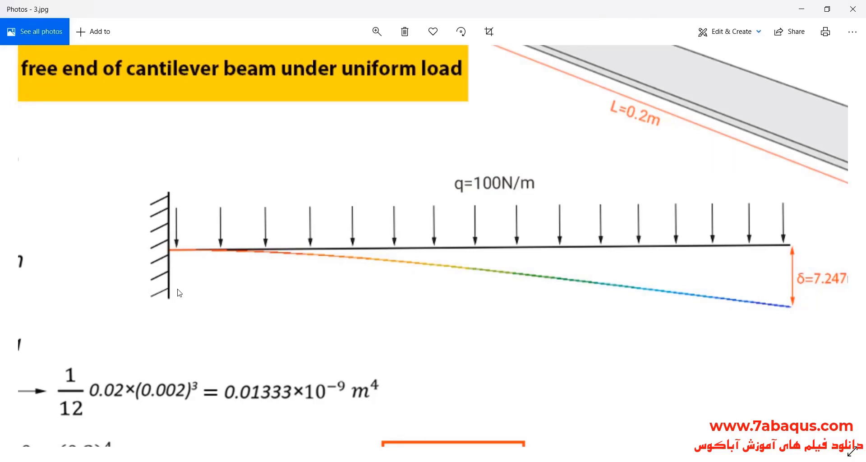
# Back in Abaqus/CAE, start a Displacement/Rotation boundary condition named BC-1 in the Initial step on the beam's left end point.
pyautogui.click(802, 9)
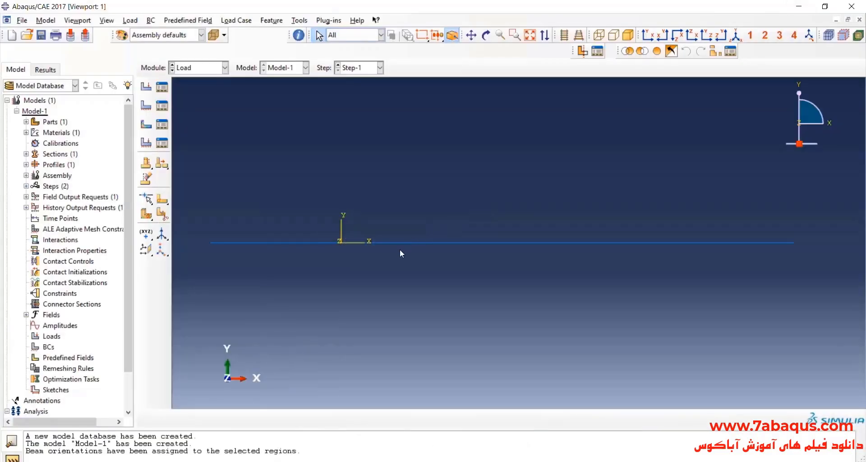
pyautogui.click(152, 108)
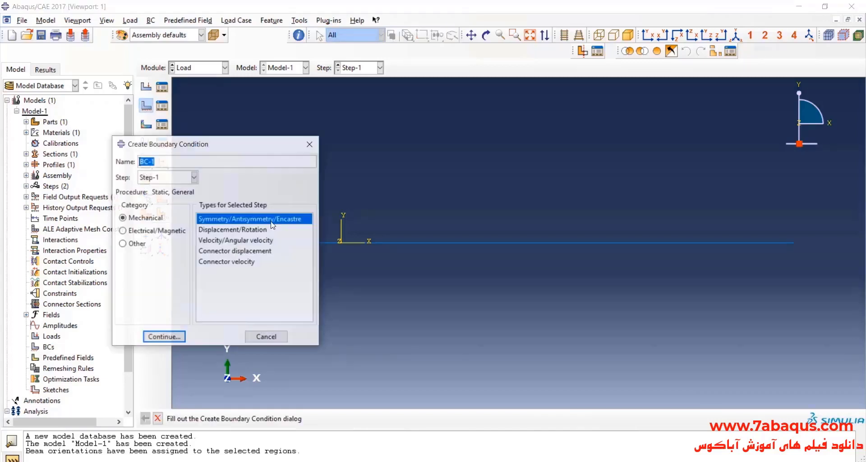
pyautogui.click(174, 178)
pyautogui.click(168, 187)
pyautogui.click(217, 229)
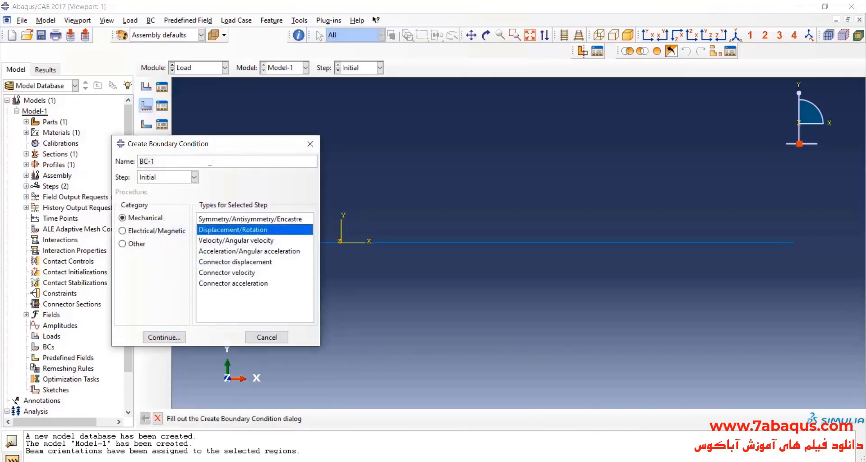
pyautogui.click(172, 338)
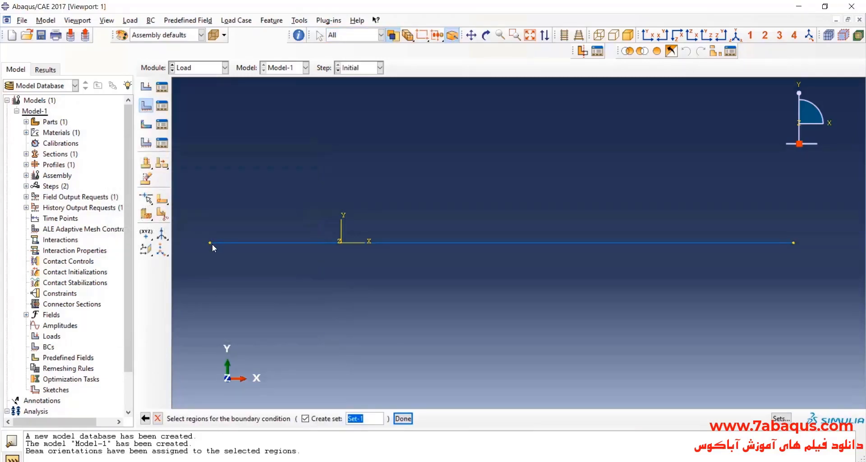
pyautogui.click(403, 418)
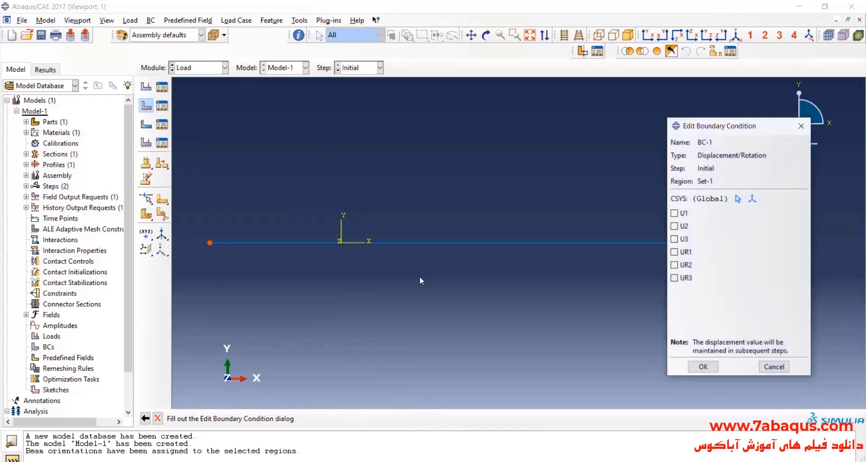
# Fix the left end completely by constraining U1, U2, U3, UR1, UR2 and UR3.
pyautogui.click(674, 213)
pyautogui.click(682, 226)
pyautogui.click(682, 239)
pyautogui.click(682, 252)
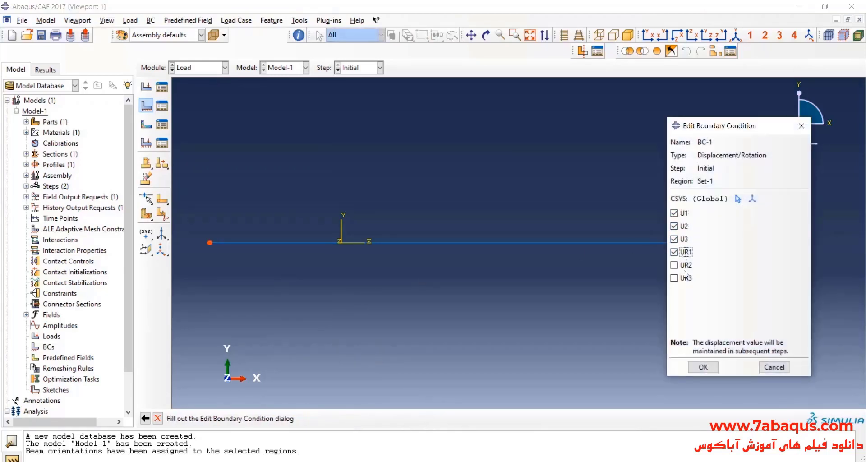
pyautogui.click(683, 265)
pyautogui.click(683, 278)
pyautogui.click(702, 366)
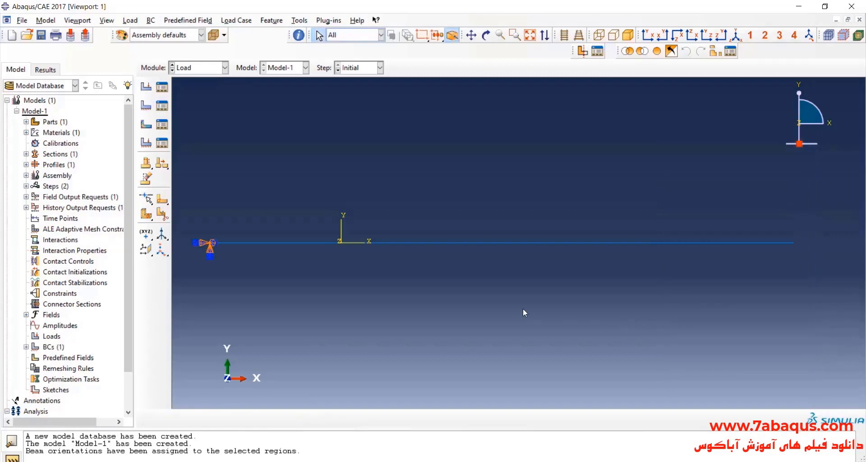
# Start a Line load named line-load in Step-1, checking the uniform load in the reference image 3.jpg in Photos.
pyautogui.click(146, 87)
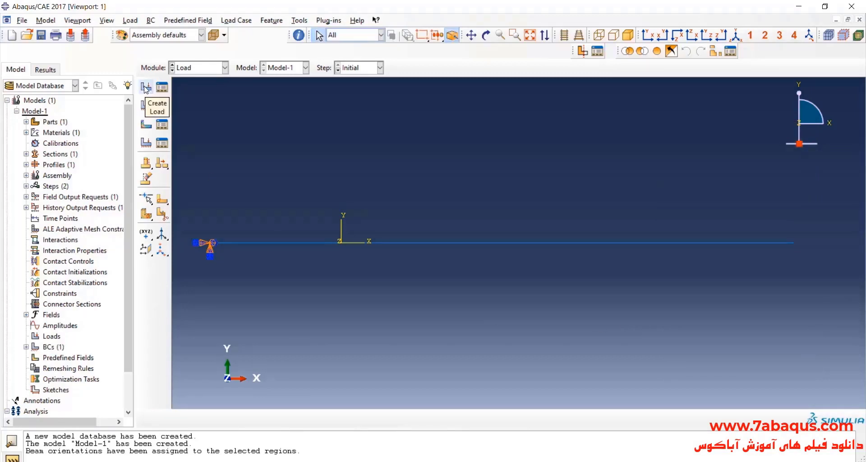
pyautogui.click(235, 175)
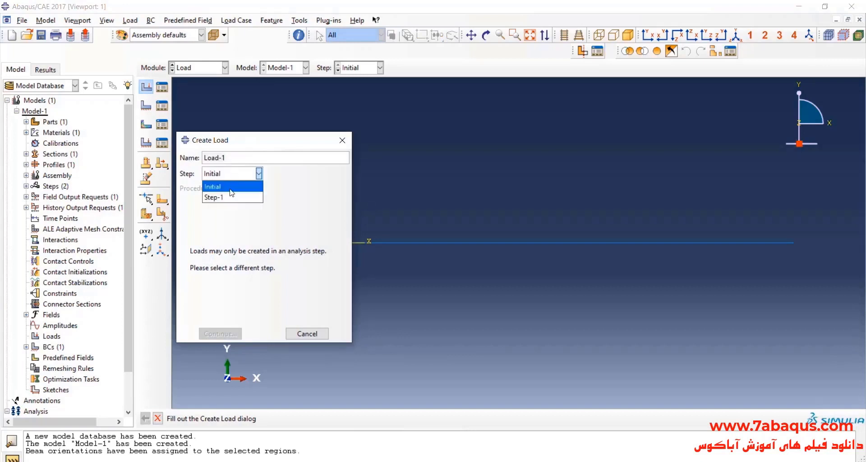
pyautogui.click(233, 192)
pyautogui.write('line-l')
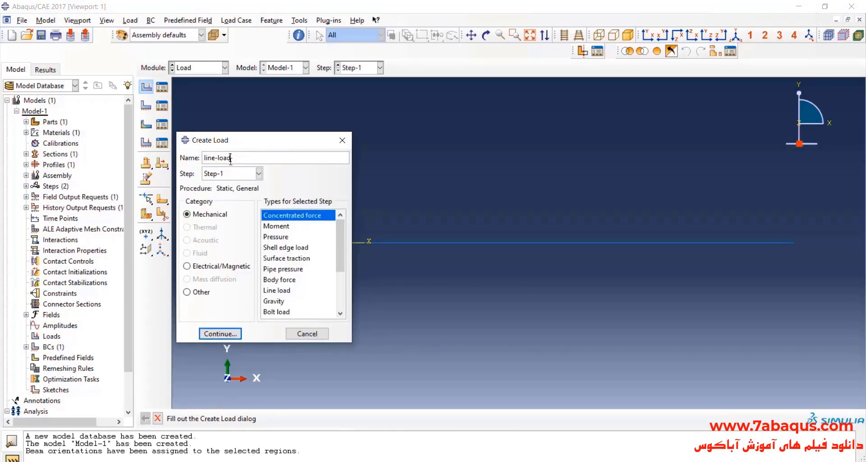
pyautogui.click(594, 461)
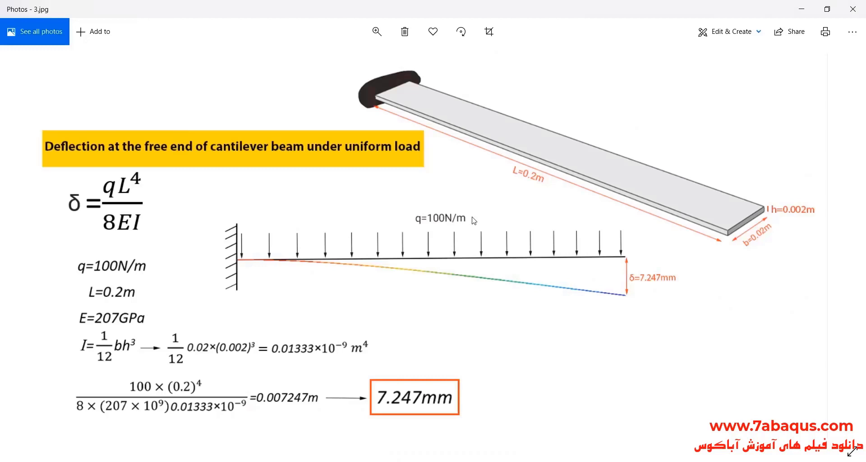
pyautogui.click(805, 13)
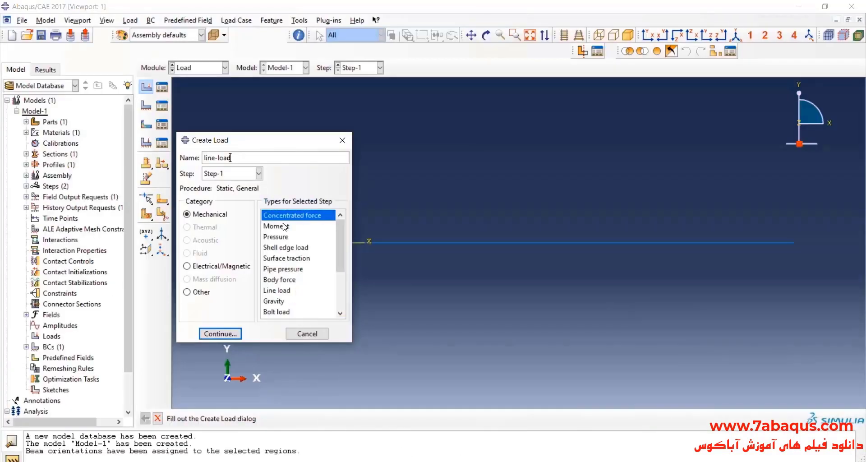
pyautogui.scroll(-1, 283, 270)
pyautogui.click(323, 259)
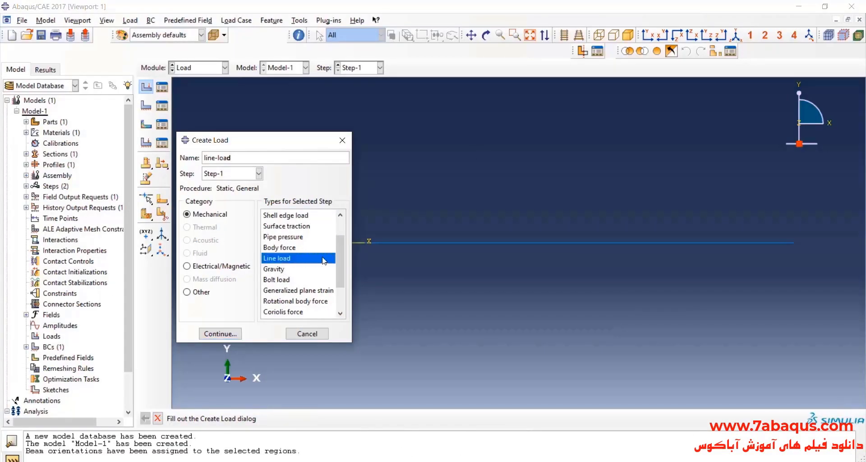
pyautogui.click(220, 333)
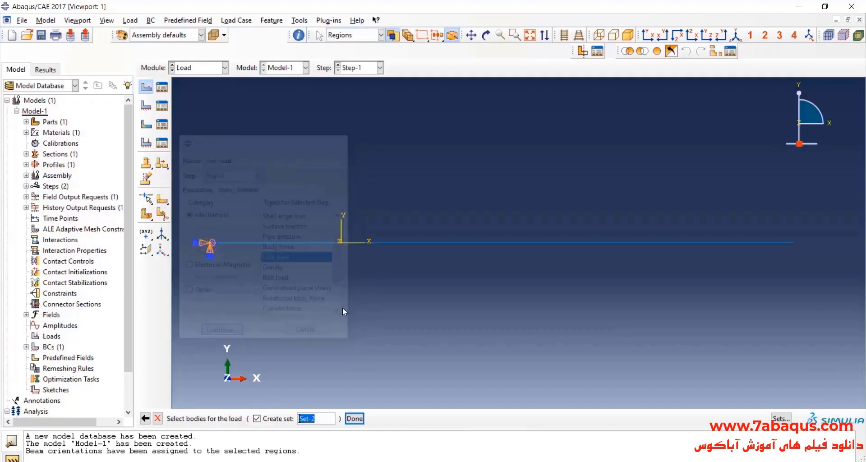
# Apply the line load to the whole beam with a uniform distribution and Component 2 set to -100.
pyautogui.click(432, 243)
pyautogui.click(354, 419)
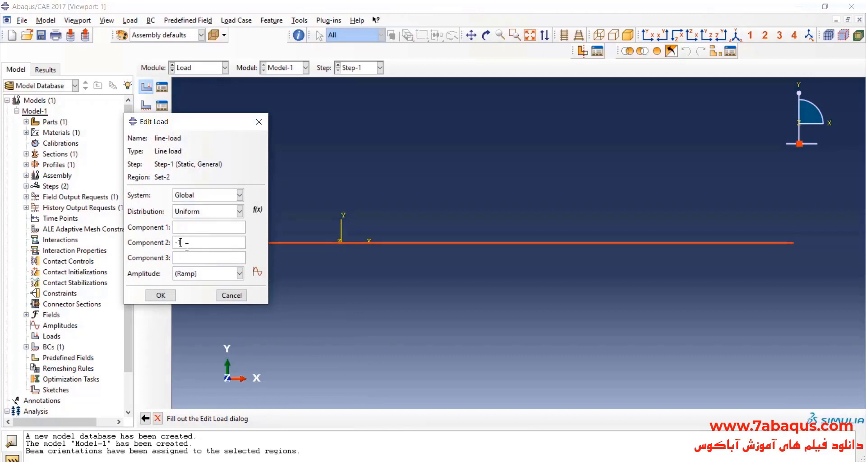
pyautogui.click(187, 246)
pyautogui.write('-100')
pyautogui.click(171, 295)
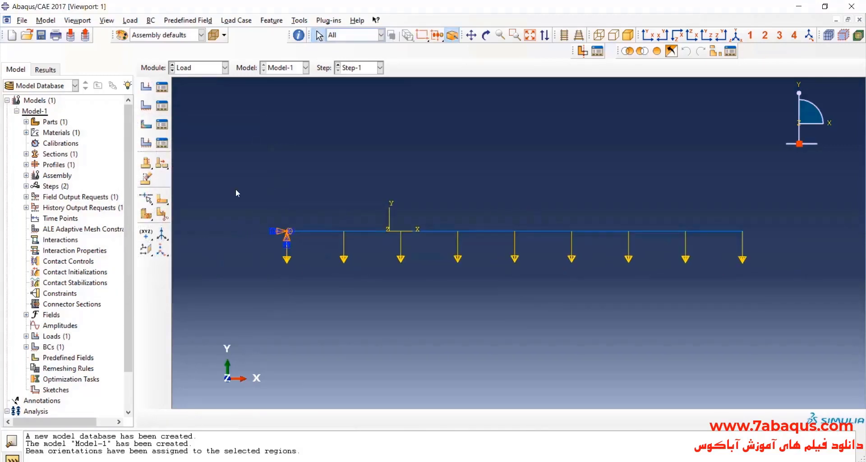
# Switch to the Mesh module and set the meshing object to the beam-elements part instead of the assembly.
pyautogui.click(200, 68)
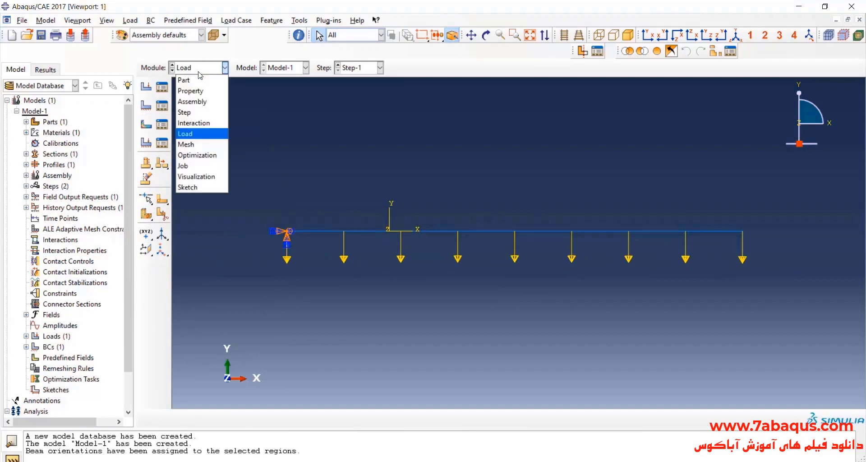
pyautogui.click(199, 144)
pyautogui.click(384, 67)
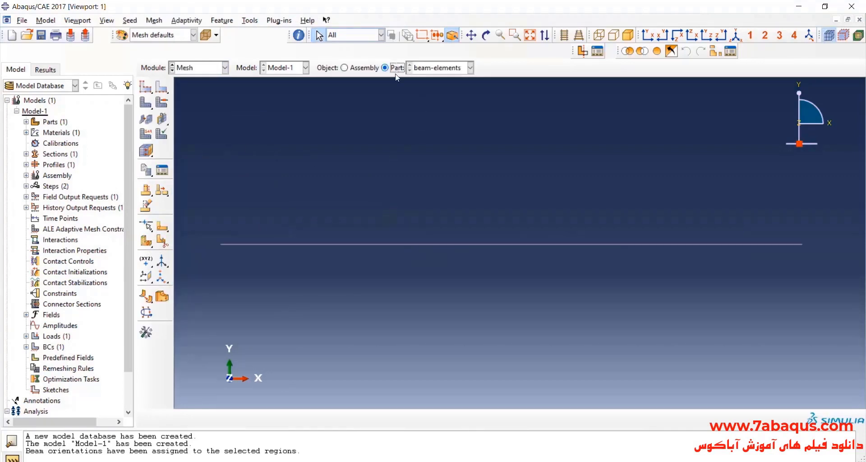
# Seed the beam-elements part with an approximate global size of 0.001 and mesh it.
pyautogui.click(147, 93)
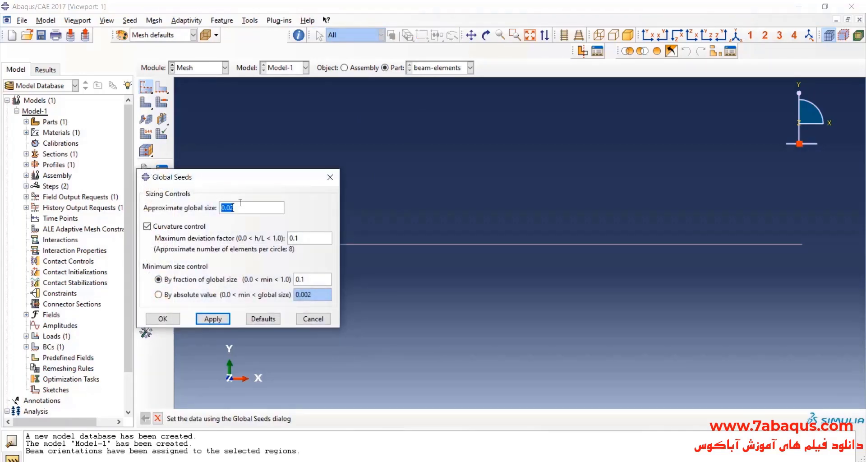
pyautogui.write('.001')
pyautogui.click(162, 318)
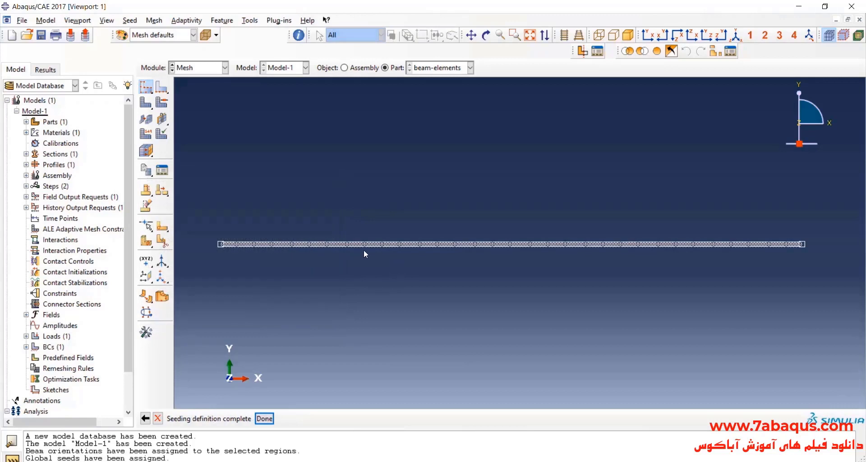
pyautogui.click(146, 103)
pyautogui.click(238, 416)
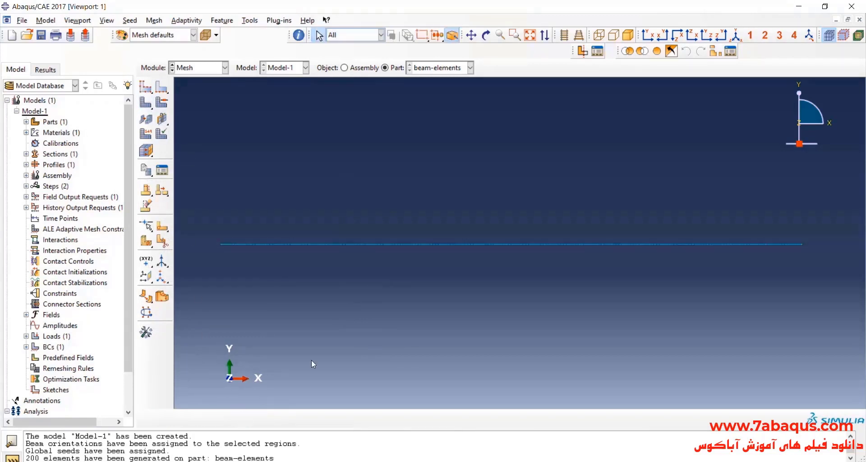
# Assign the Standard linear Beam element type B31 with shear-flexible formulation to the whole beam.
pyautogui.click(145, 134)
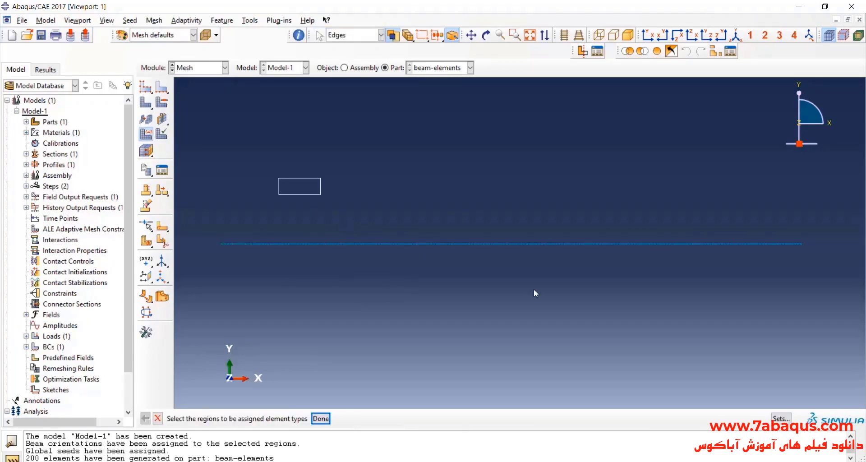
pyautogui.moveTo(278, 178); pyautogui.dragTo(533, 290)
pyautogui.click(322, 419)
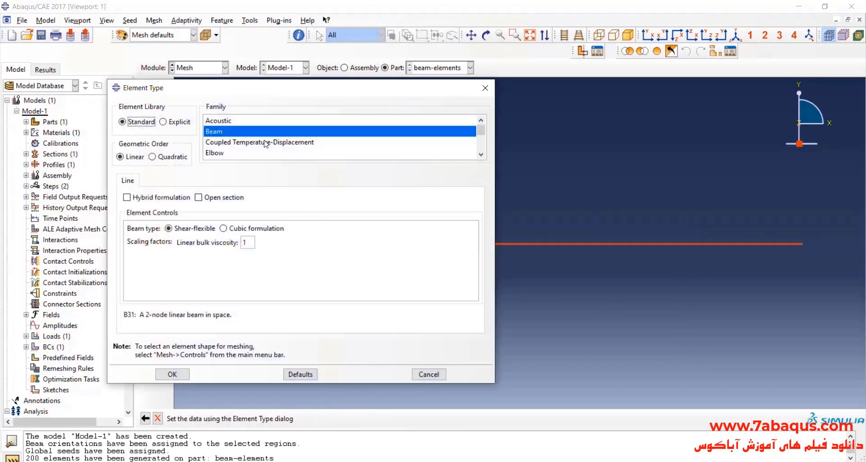
pyautogui.click(220, 131)
pyautogui.moveTo(124, 314); pyautogui.dragTo(235, 314)
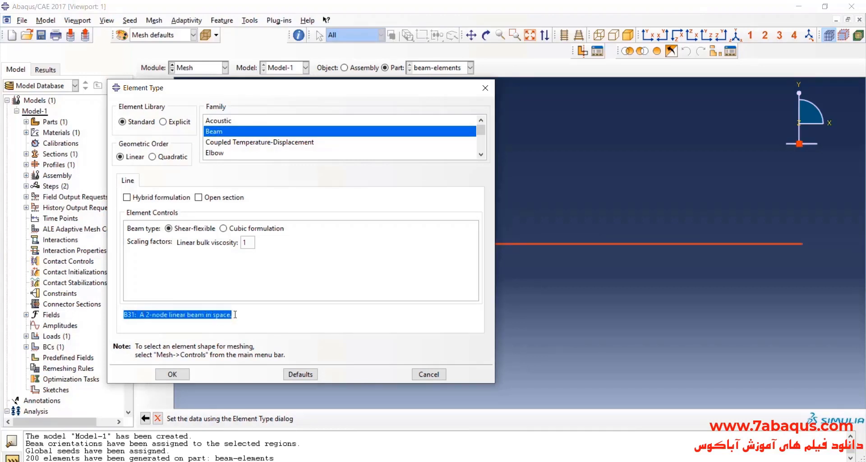
pyautogui.click(188, 325)
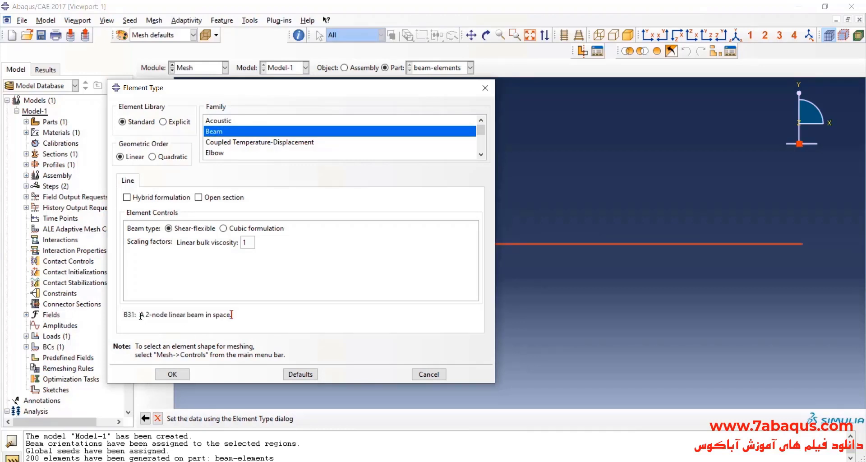
pyautogui.click(181, 374)
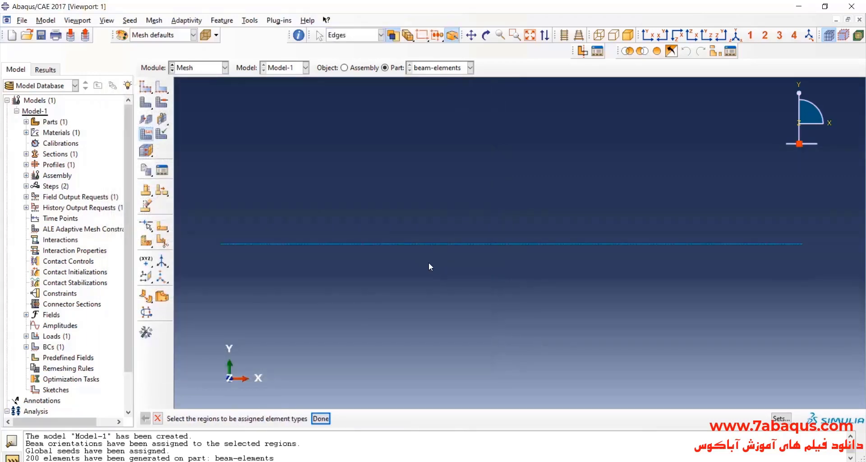
# Switch to the Job module and create a full-analysis job named beam-elements-sizee-mesh-1mm from Model-1 with default settings.
pyautogui.click(206, 68)
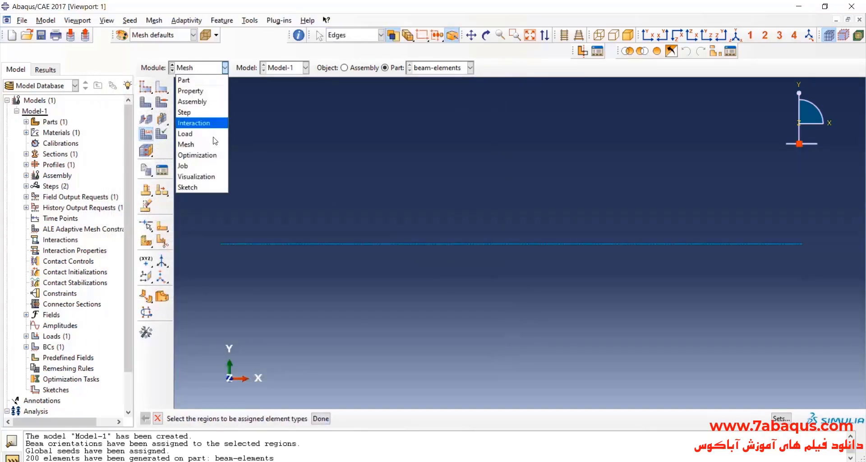
pyautogui.click(194, 168)
pyautogui.click(145, 76)
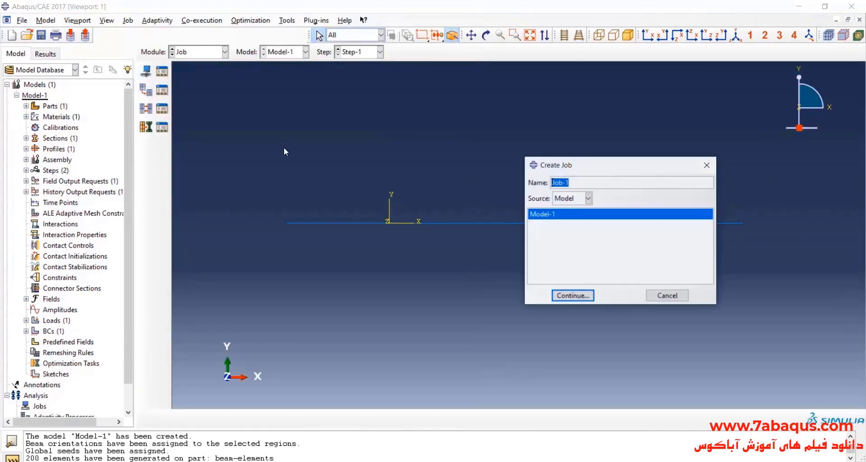
pyautogui.moveTo(605, 167); pyautogui.dragTo(447, 147)
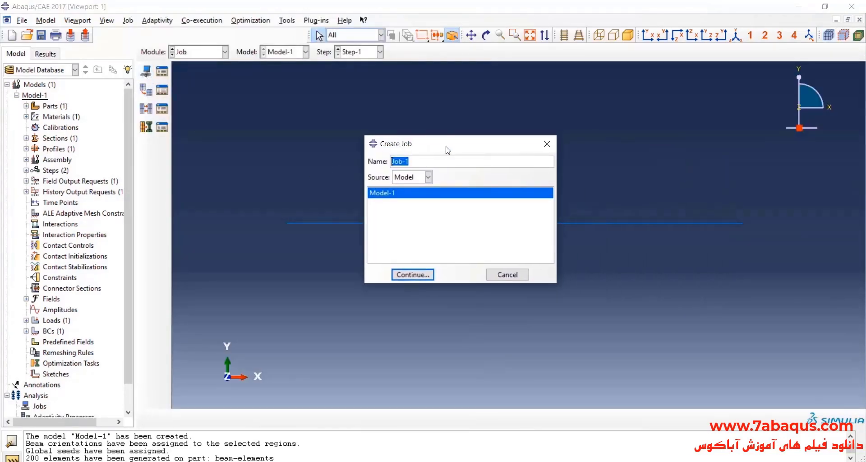
pyautogui.write('am-elements-sizee')
pyautogui.write('-mesh-1mm')
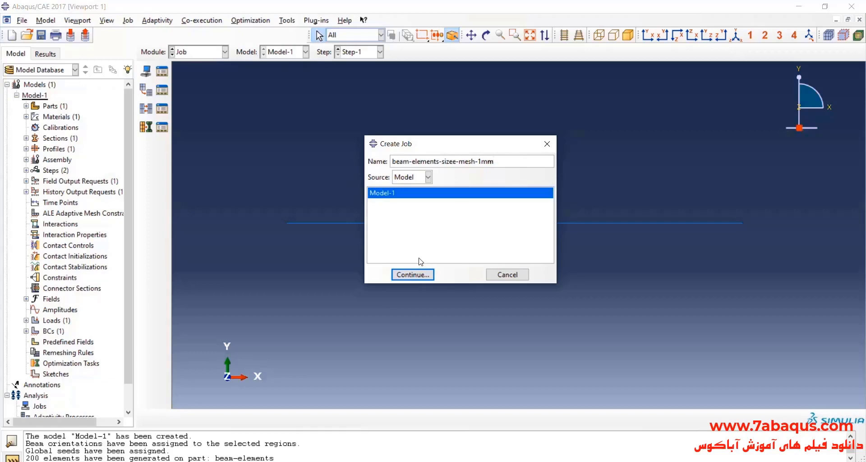
pyautogui.click(414, 276)
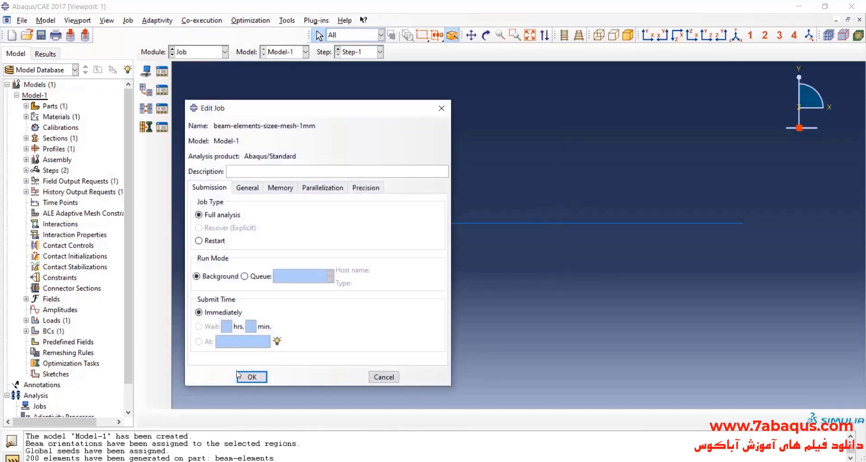
pyautogui.click(237, 375)
# Submit the beam-elements-sizee-mesh-1mm job for analysis and monitor its progress.
pyautogui.click(163, 73)
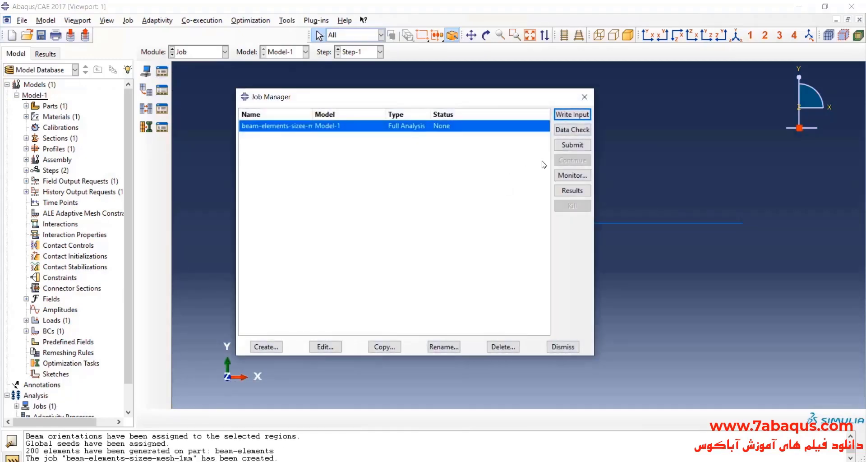
pyautogui.click(571, 148)
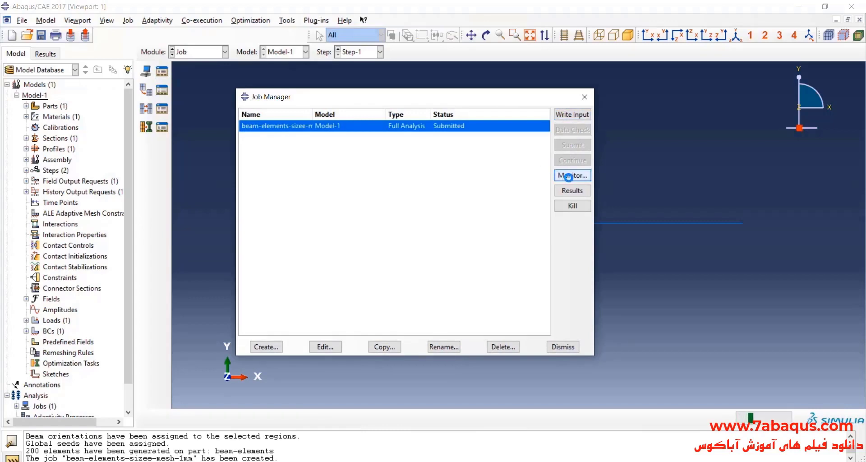
pyautogui.click(571, 175)
pyautogui.moveTo(244, 63); pyautogui.dragTo(319, 81)
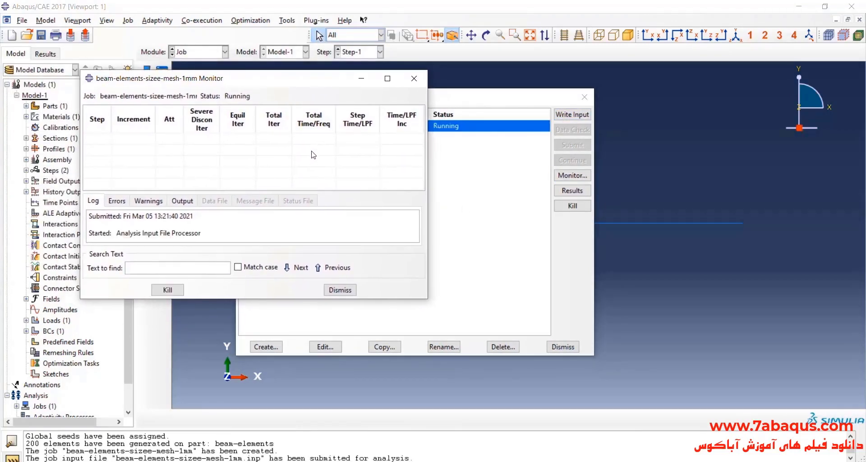
pyautogui.moveTo(335, 80)
pyautogui.mouseDown()
pyautogui.moveTo(318, 88)
pyautogui.moveTo(329, 86)
pyautogui.mouseUp()
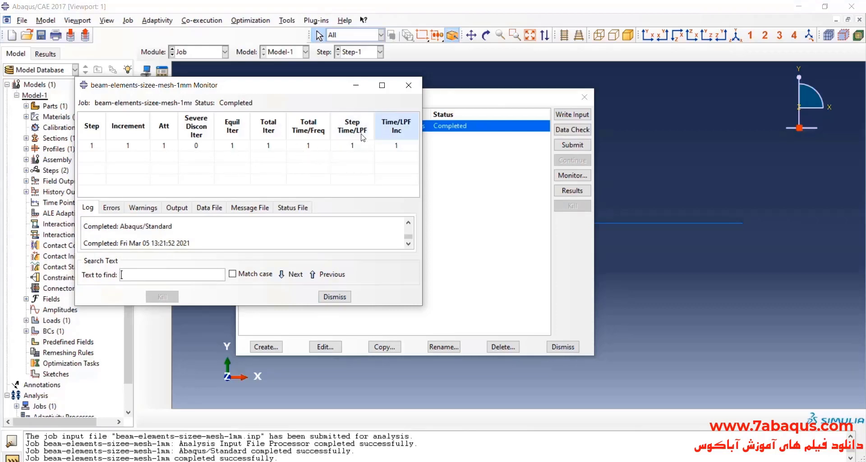
# Open the completed job's results and plot stress contours on the deformed beam in the XY view.
pyautogui.click(409, 85)
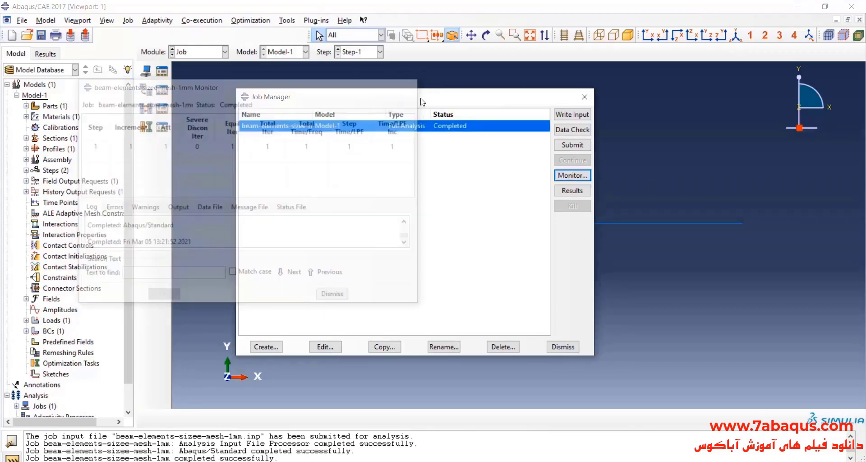
pyautogui.click(569, 191)
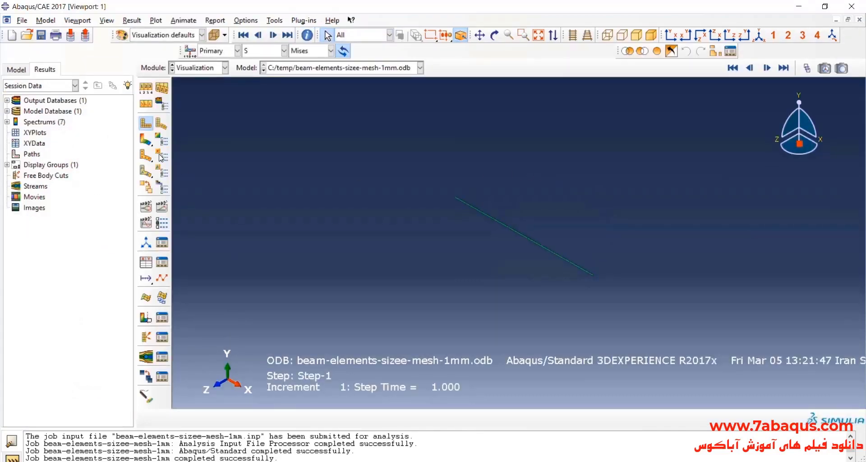
pyautogui.click(144, 140)
pyautogui.click(671, 35)
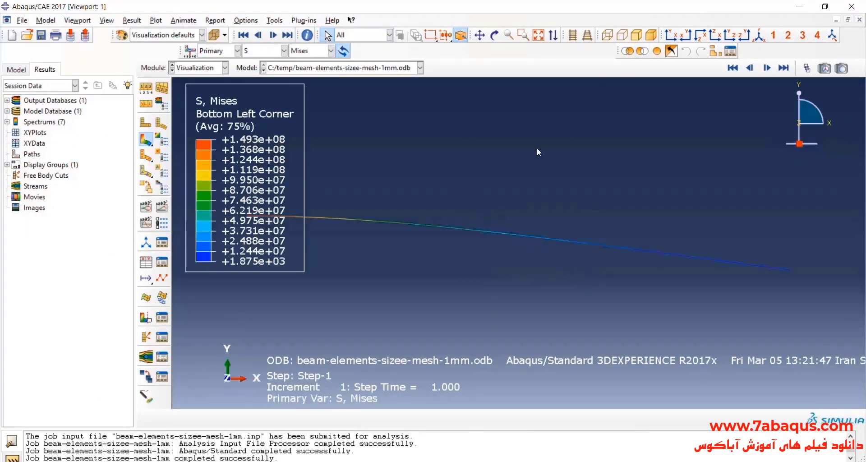
# Hide the title block in the viewport annotation options.
pyautogui.click(77, 21)
pyautogui.click(145, 148)
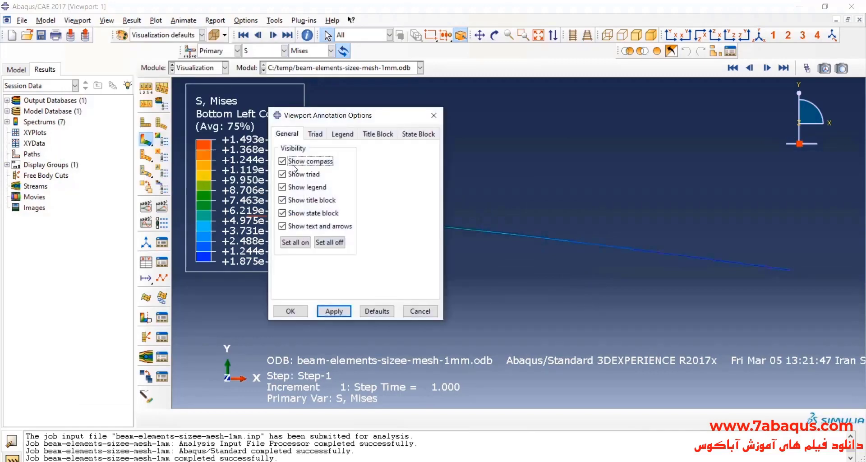
pyautogui.click(312, 201)
pyautogui.click(291, 311)
pyautogui.scroll(-2, 562, 188)
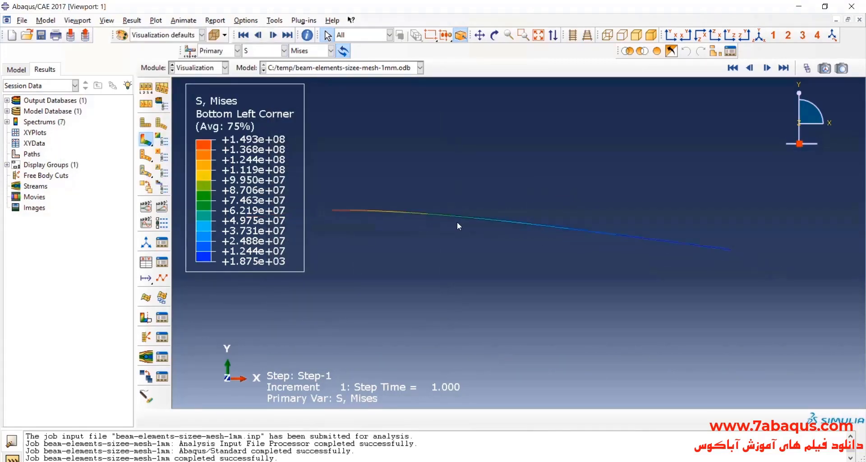
# Allow multiple plot states and overlay the undeformed shape on the deformed contour plot.
pyautogui.click(147, 188)
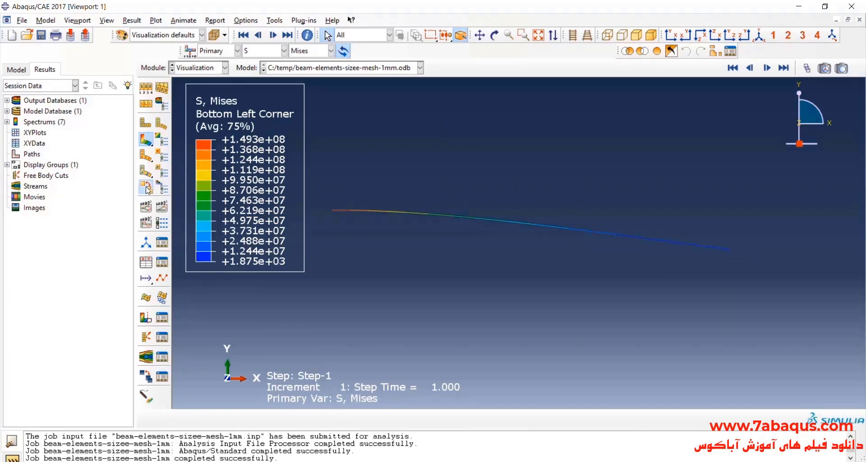
pyautogui.click(145, 126)
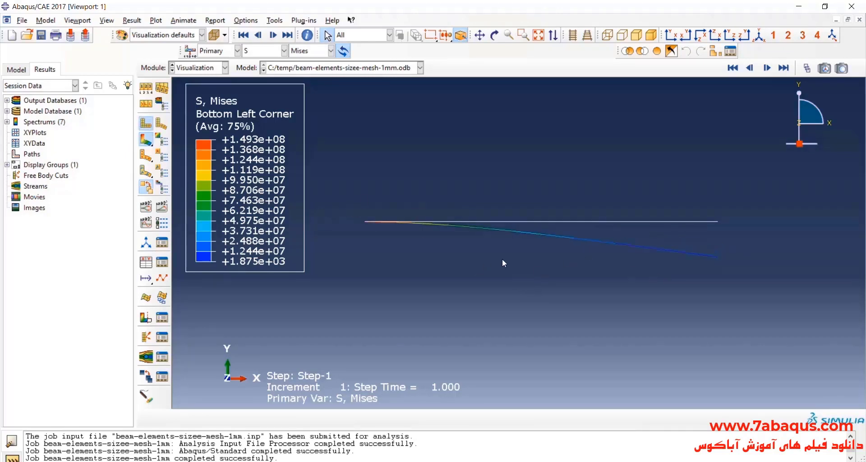
pyautogui.scroll(1, 501, 258)
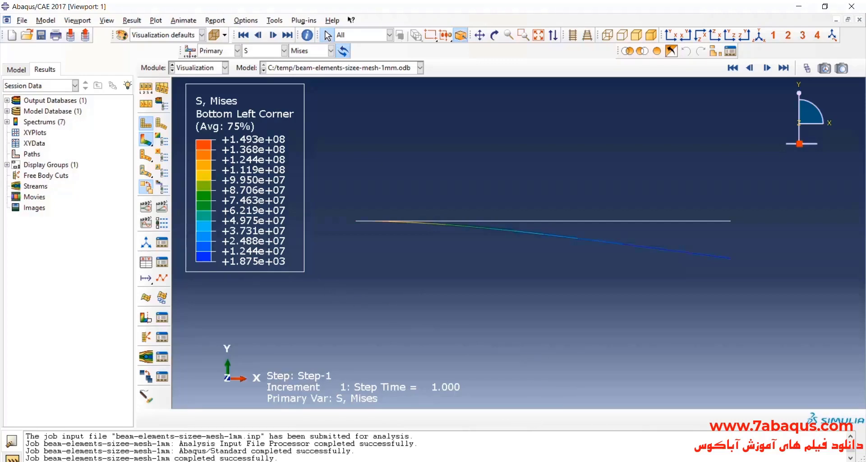
# Switch to the Wikipedia Deflection (engineering) article and find the free-end deflection formula for uniformly loaded cantilever beams.
pyautogui.click(506, 461)
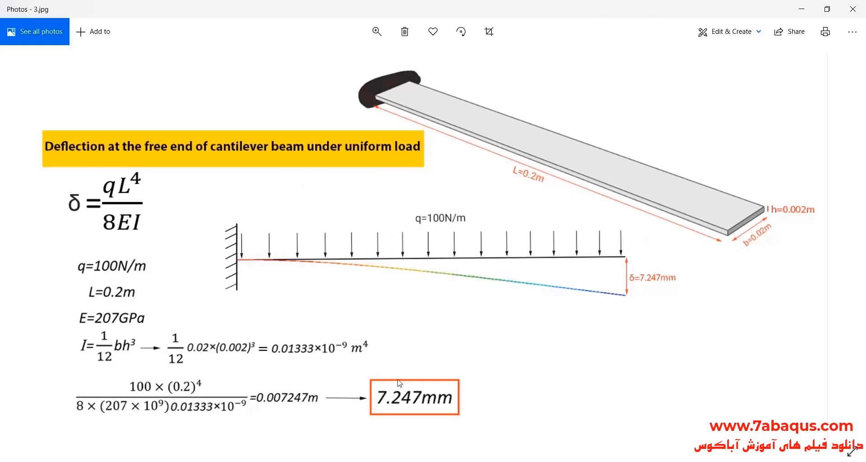
pyautogui.hotkey('alt', 'Tab')
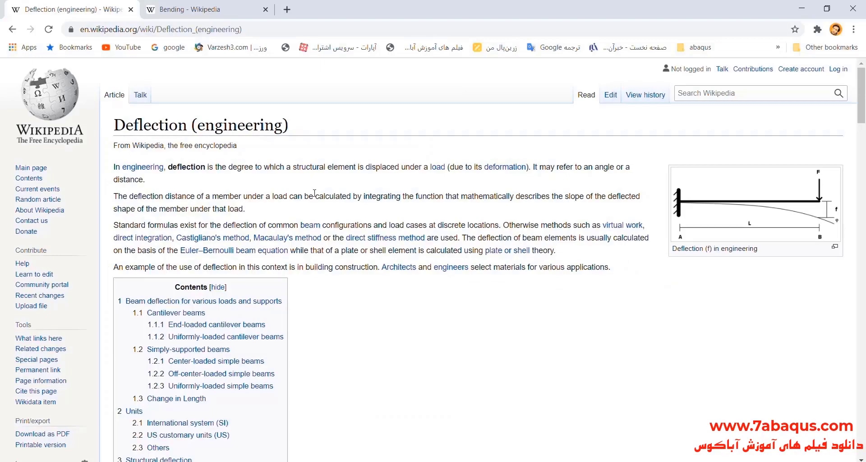
pyautogui.scroll(-1, 323, 204)
pyautogui.scroll(1, 323, 204)
pyautogui.scroll(-15, 341, 192)
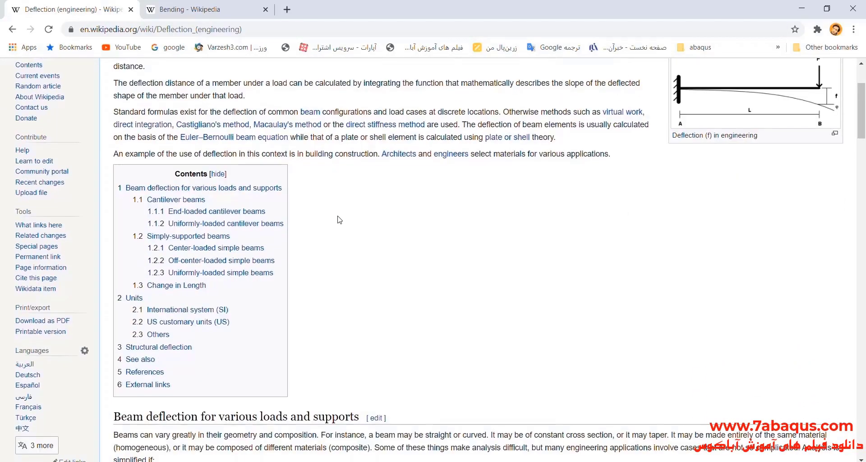
pyautogui.scroll(3, 302, 215)
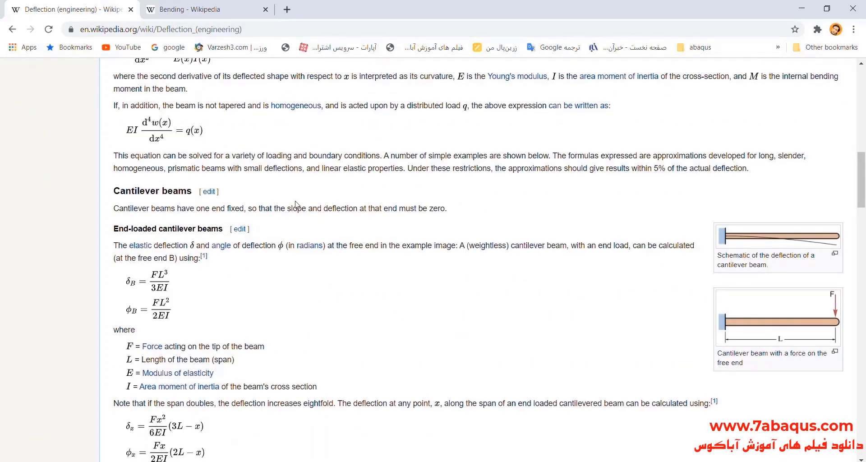
pyautogui.scroll(-6, 300, 216)
pyautogui.scroll(-1, 289, 243)
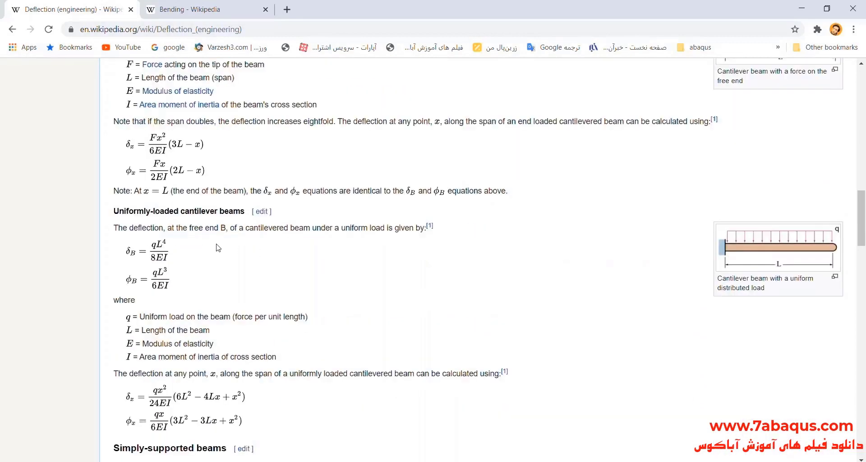
pyautogui.scroll(-2, 248, 253)
pyautogui.scroll(2, 182, 224)
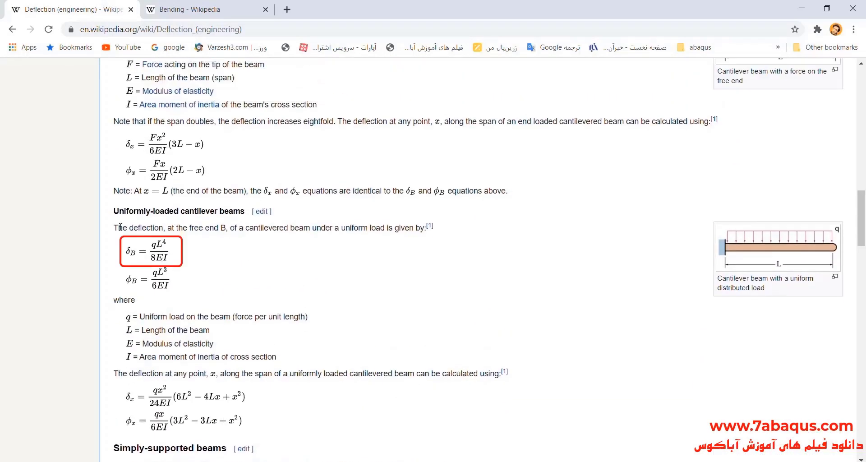
# Read the uniformly loaded cantilever formula's description and its definitions of load, beam length, modulus of elasticity and area moment of inertia.
pyautogui.moveTo(122, 229); pyautogui.dragTo(405, 229)
pyautogui.click(316, 248)
pyautogui.scroll(-1, 148, 285)
pyautogui.scroll(1, 148, 289)
pyautogui.moveTo(145, 316); pyautogui.dragTo(310, 323)
pyautogui.click(244, 287)
pyautogui.moveTo(143, 329); pyautogui.dragTo(220, 335)
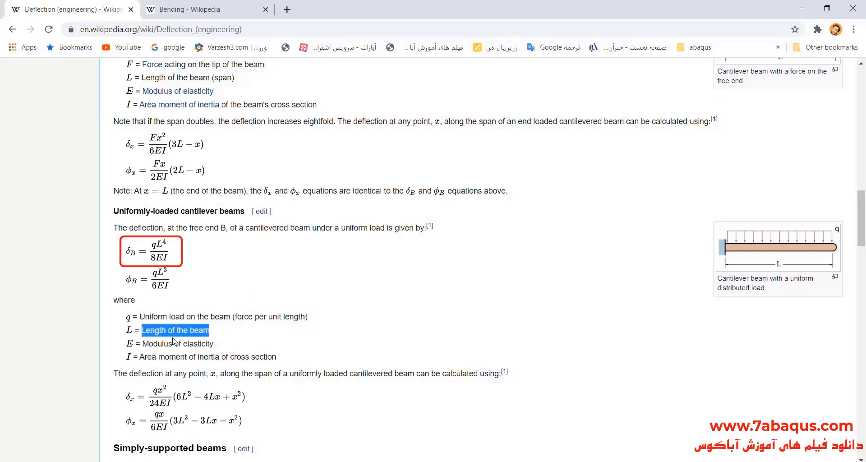
pyautogui.click(159, 342)
pyautogui.moveTo(143, 343); pyautogui.dragTo(217, 346)
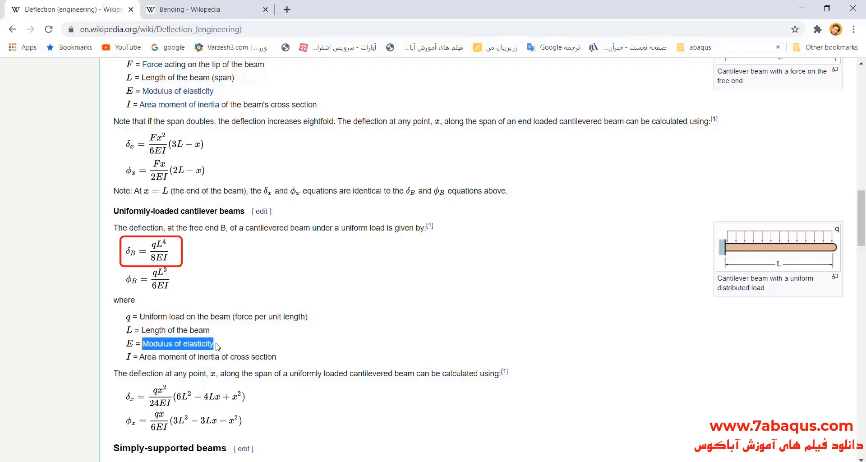
pyautogui.scroll(-1, 214, 315)
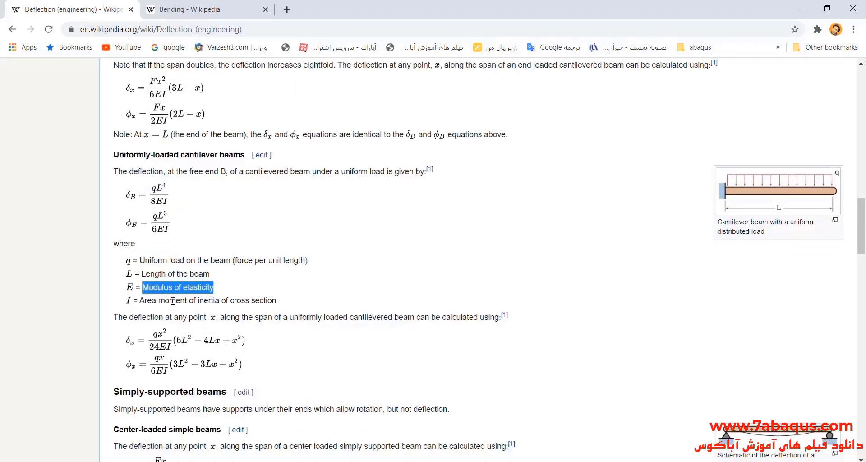
pyautogui.moveTo(147, 300); pyautogui.dragTo(265, 303)
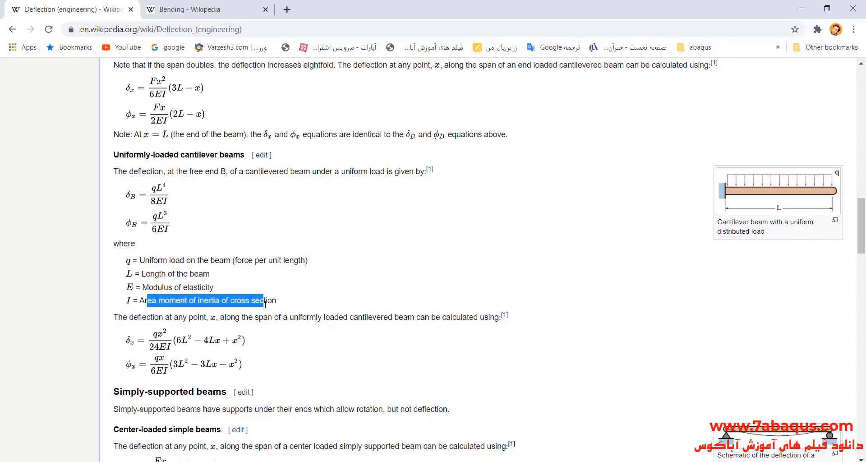
pyautogui.click(257, 281)
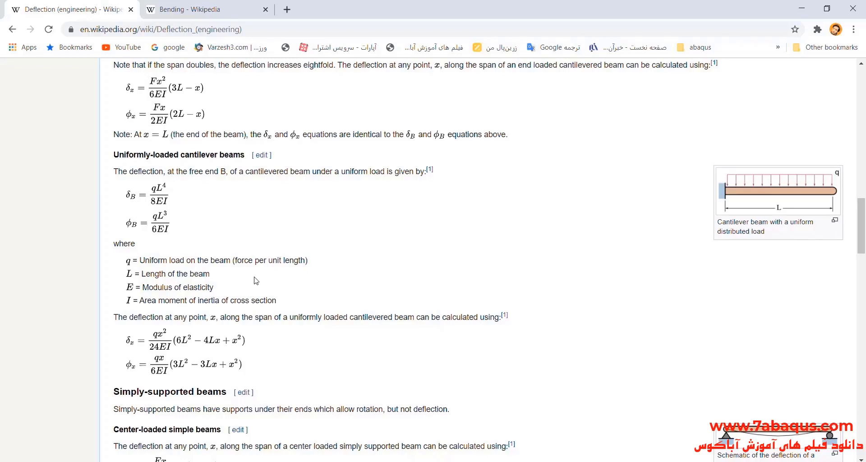
pyautogui.scroll(1, 235, 272)
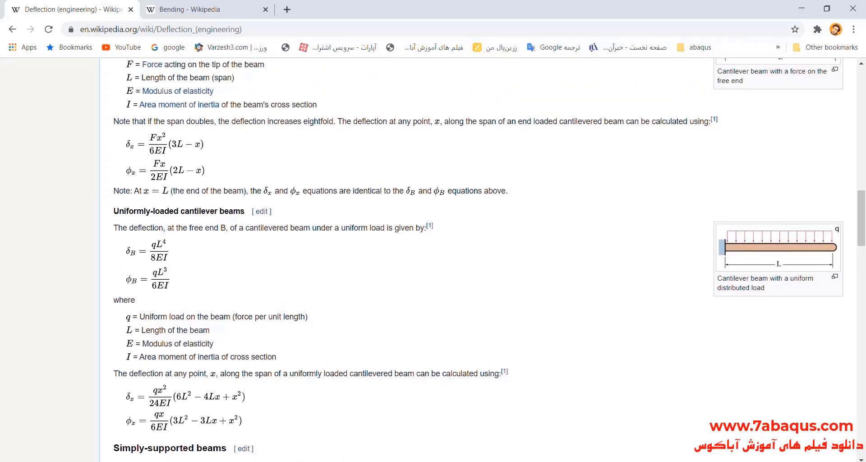
# Switch to the 3.jpg image in Photos, examine the theoretical tip deflection calculation and return to Abaqus/CAE.
pyautogui.click(529, 461)
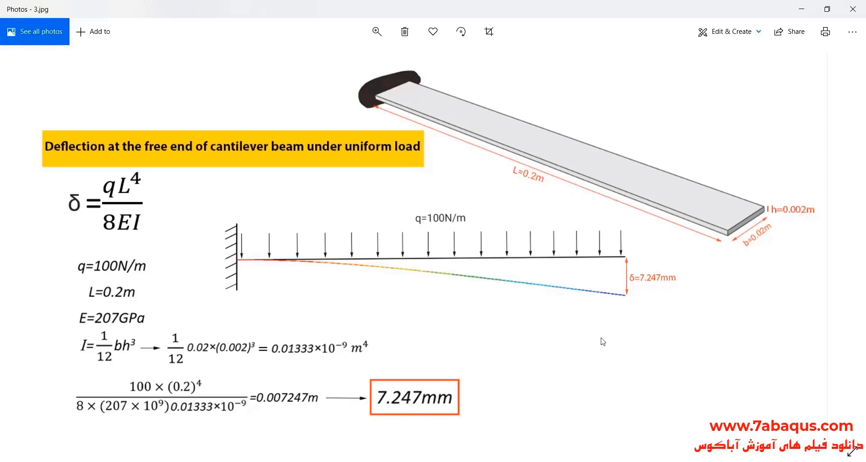
pyautogui.scroll(4, 649, 284)
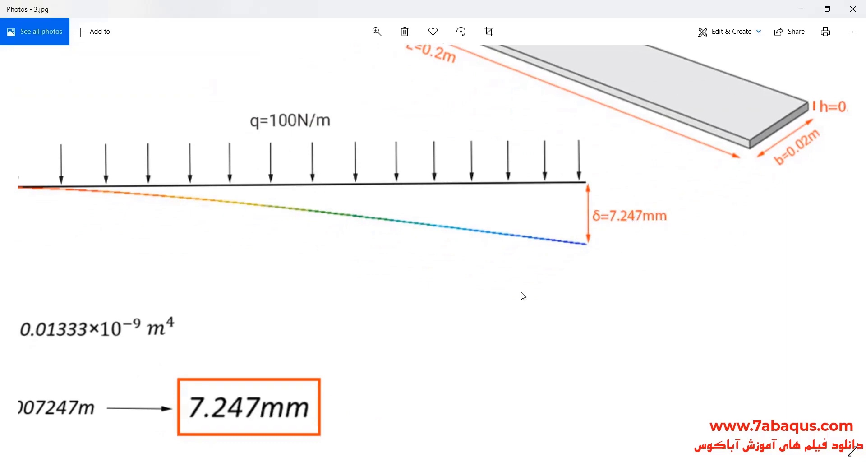
pyautogui.scroll(-1, 450, 345)
pyautogui.scroll(1, 403, 342)
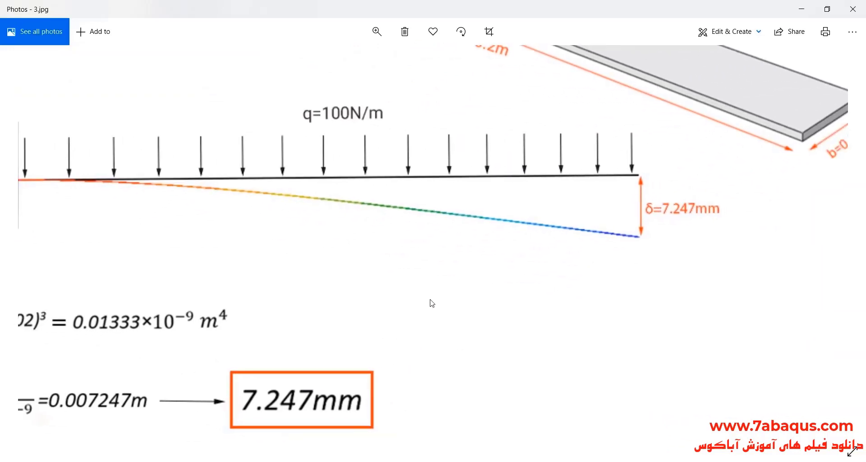
pyautogui.scroll(-2, 431, 303)
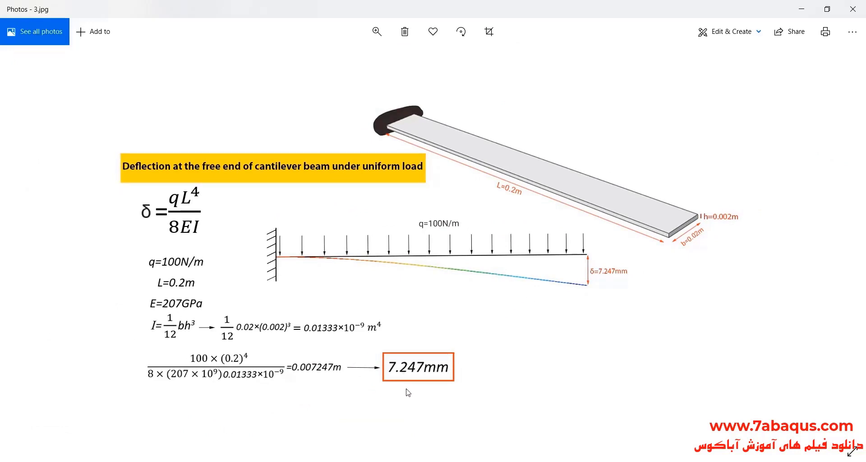
pyautogui.click(799, 8)
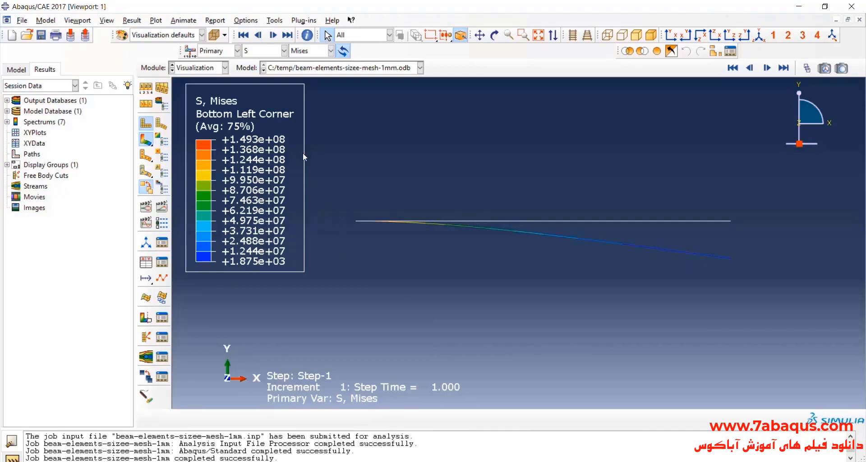
# Plot the vertical displacement component U2 as contours on the deformed beam.
pyautogui.click(253, 52)
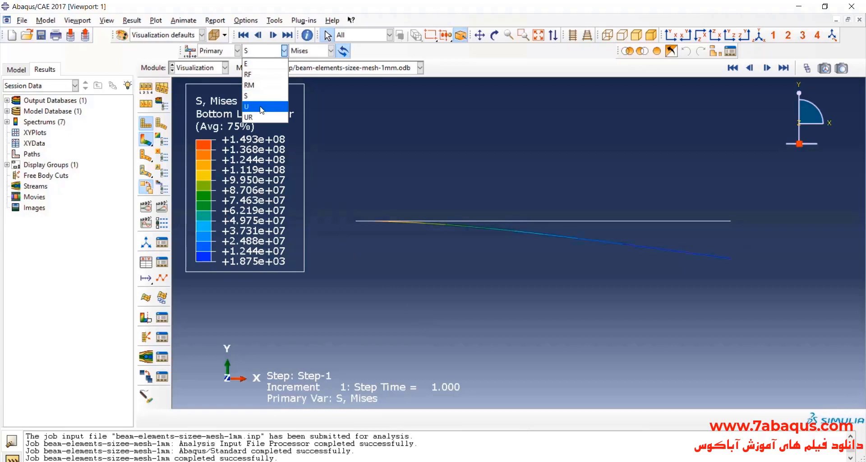
pyautogui.click(261, 107)
pyautogui.click(330, 51)
pyautogui.click(312, 81)
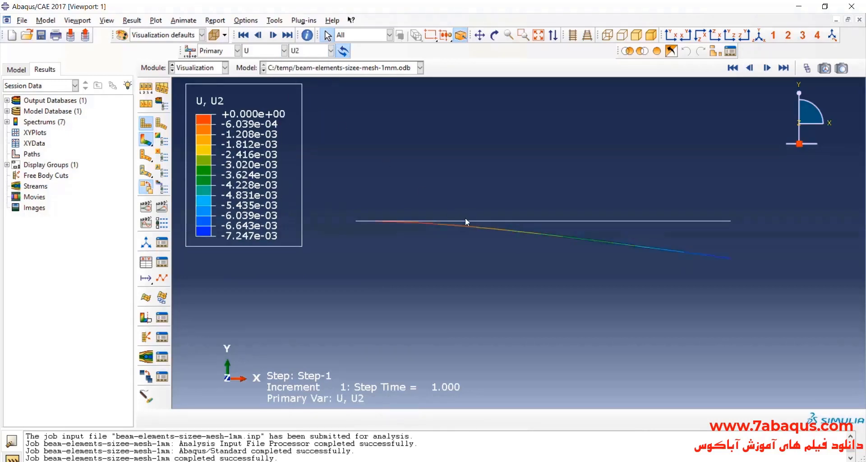
pyautogui.scroll(1, 462, 203)
pyautogui.scroll(-1, 548, 252)
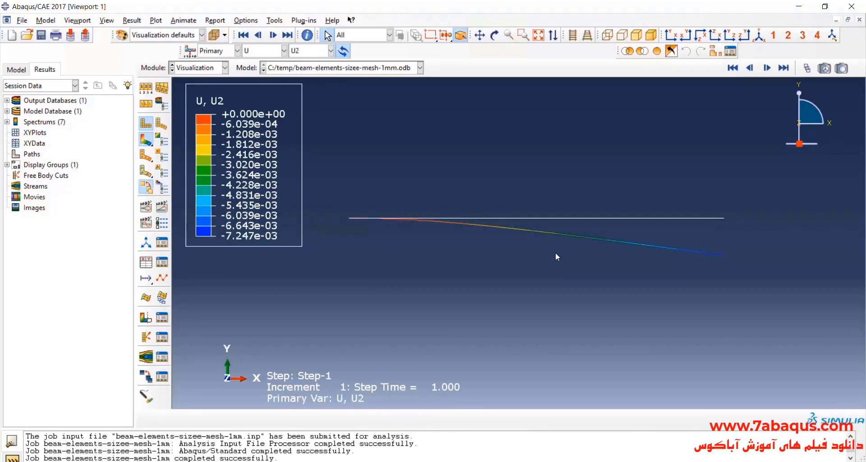
pyautogui.scroll(1, 556, 251)
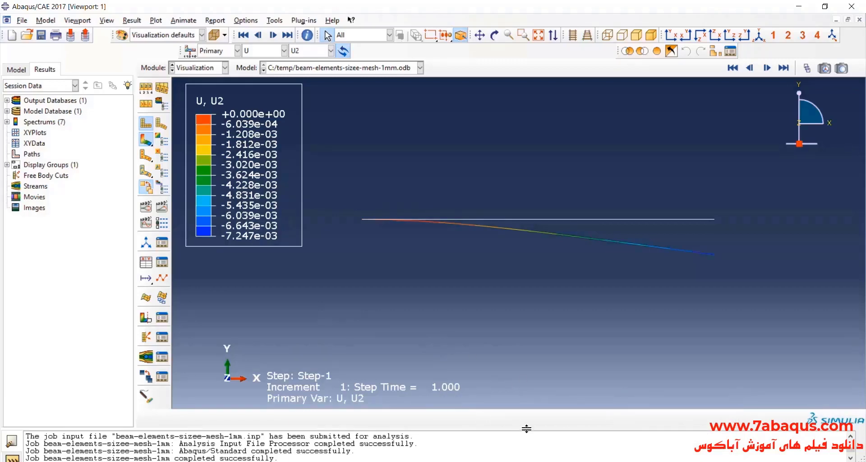
# Compare the U2 contour legend in Abaqus/CAE with the theoretical tip deflection in the 3.jpg image.
pyautogui.click(509, 461)
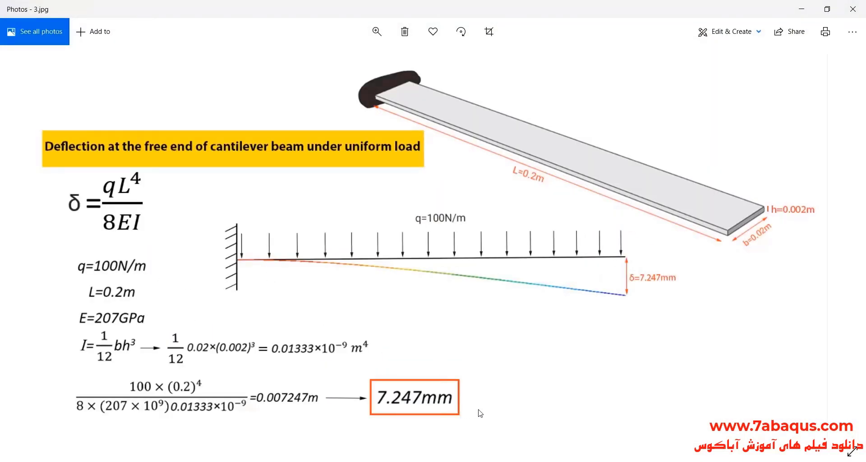
pyautogui.click(509, 461)
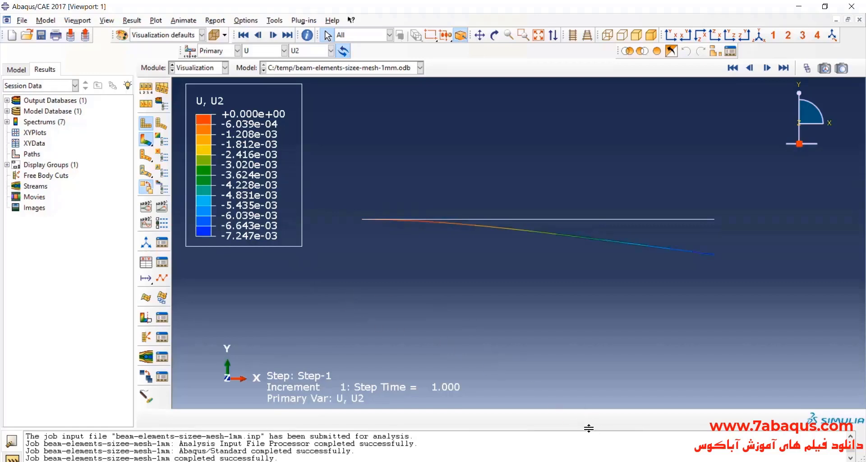
pyautogui.click(510, 461)
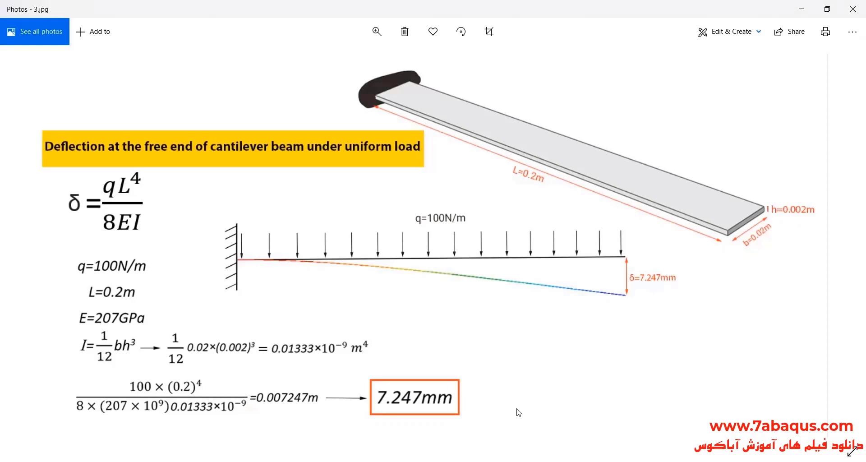
# Switch to the Book1.xlsx comparison table in Excel and review the exact-solution deflections in F7:F12.
pyautogui.click(576, 461)
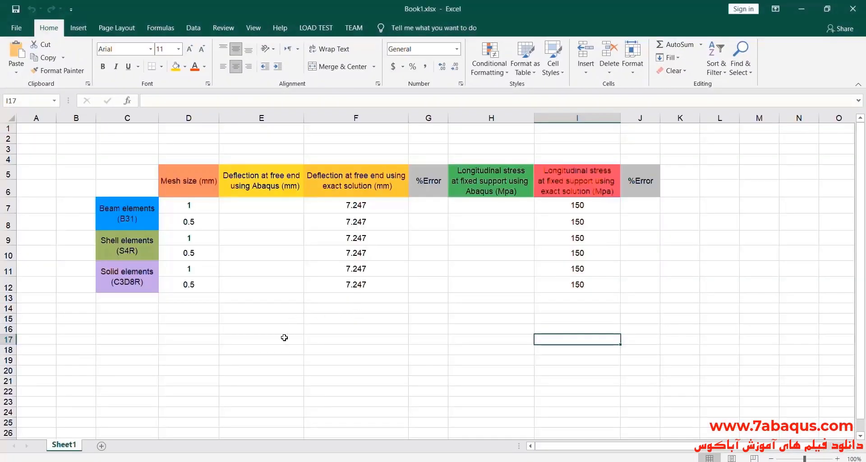
pyautogui.click(277, 341)
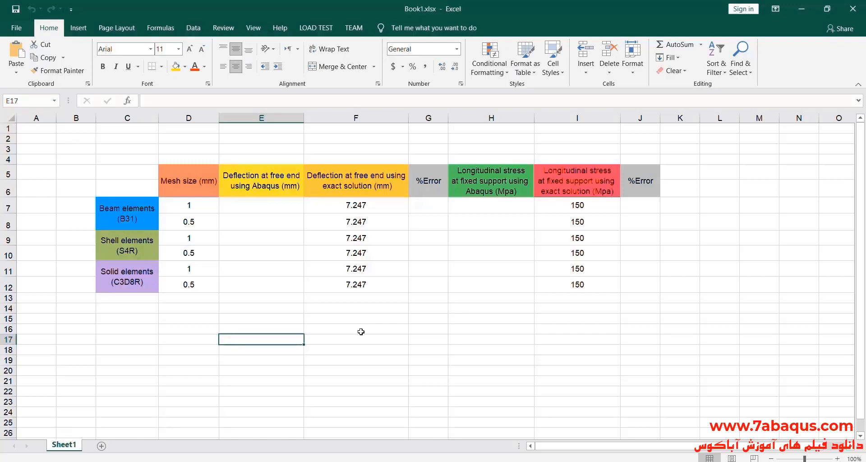
pyautogui.moveTo(361, 208); pyautogui.dragTo(356, 284)
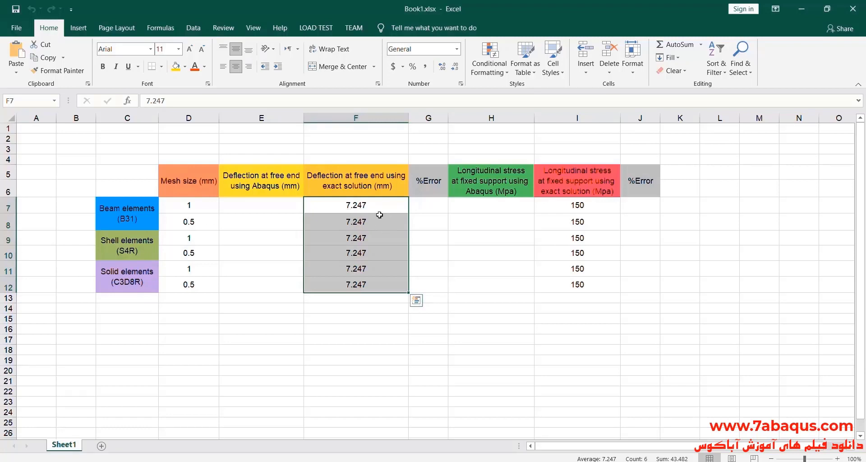
# Recheck the exact-solution deflections in F7:F12 and switch to Abaqus/CAE to read the U2 contour legend.
pyautogui.click(357, 224)
pyautogui.click(354, 205)
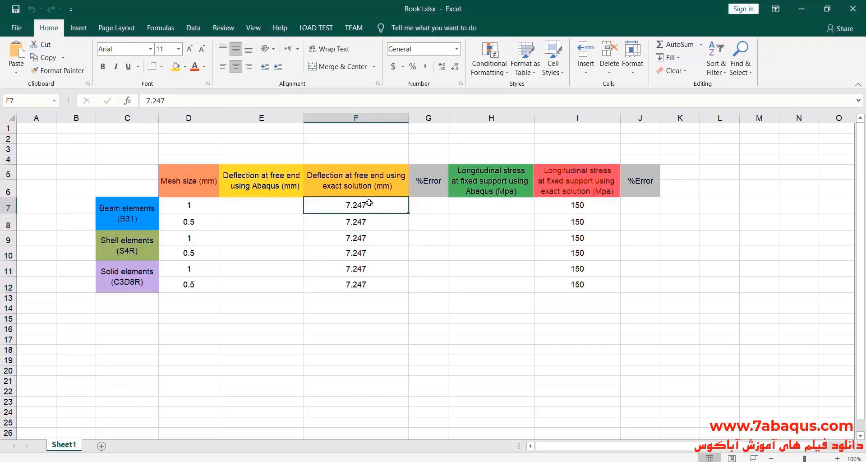
pyautogui.moveTo(369, 203); pyautogui.dragTo(367, 285)
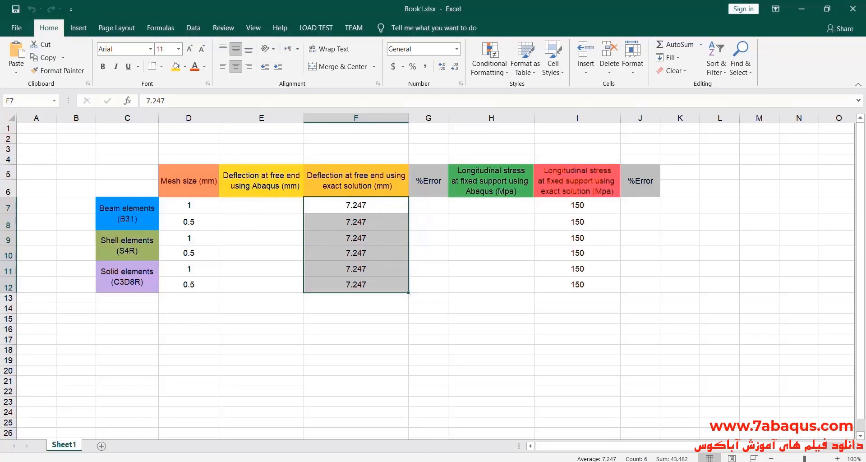
pyautogui.hotkey('alt', 'Tab')
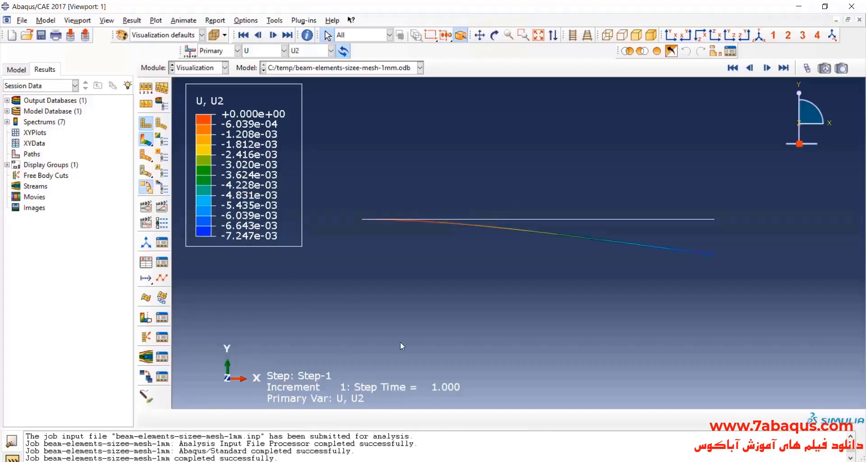
# Return to the Book1.xlsx table in Excel and enter 7.247 in E7 as the Abaqus deflection for the 1 mm beam mesh.
pyautogui.hotkey('alt', 'Tab')
pyautogui.click(272, 207)
pyautogui.doubleClick(269, 208)
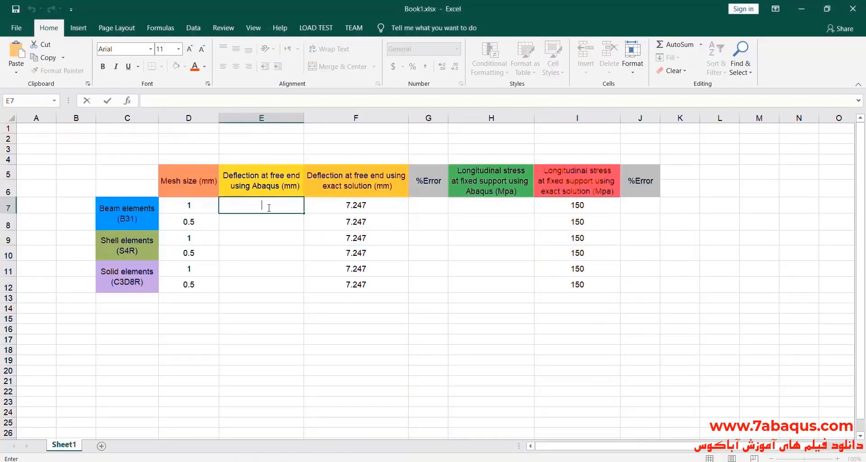
pyautogui.write('7.247')
# Enter 0 as the deflection %Error in G7 and compare the two deflections in E7:F7.
pyautogui.doubleClick(419, 206)
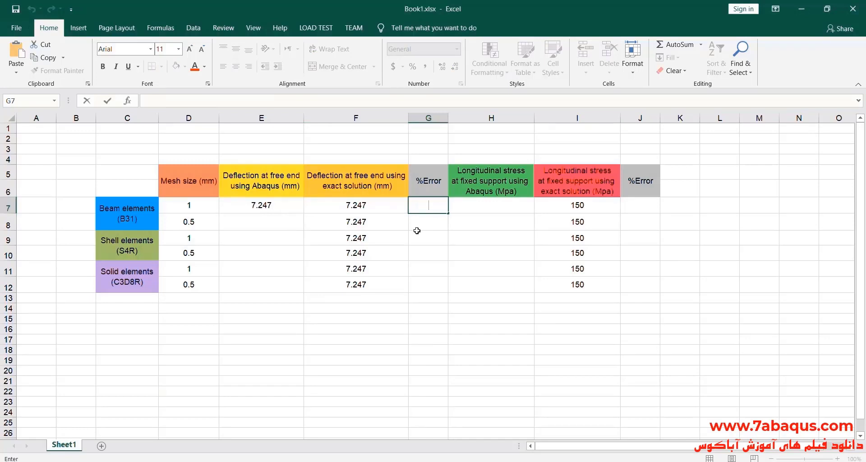
pyautogui.write('0')
pyautogui.click(280, 206)
pyautogui.moveTo(279, 206); pyautogui.dragTo(332, 205)
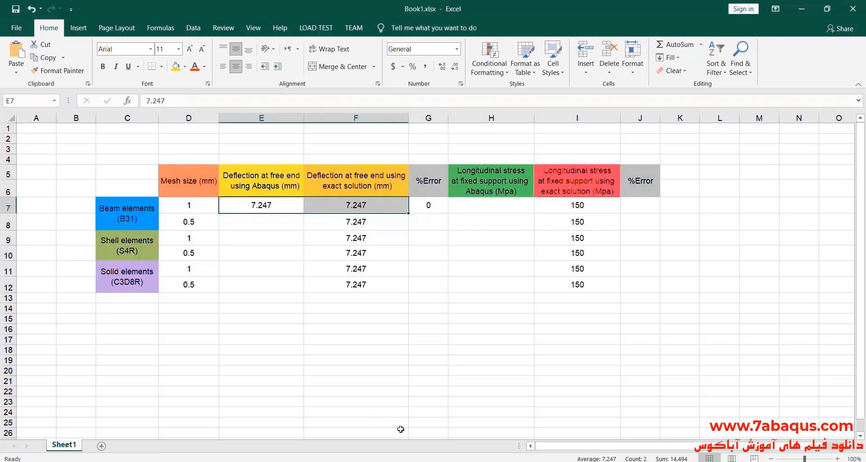
# Switch to Photos and go from 3.jpg to the 4.jpg image to examine the theoretical bending stress calculation.
pyautogui.click(464, 461)
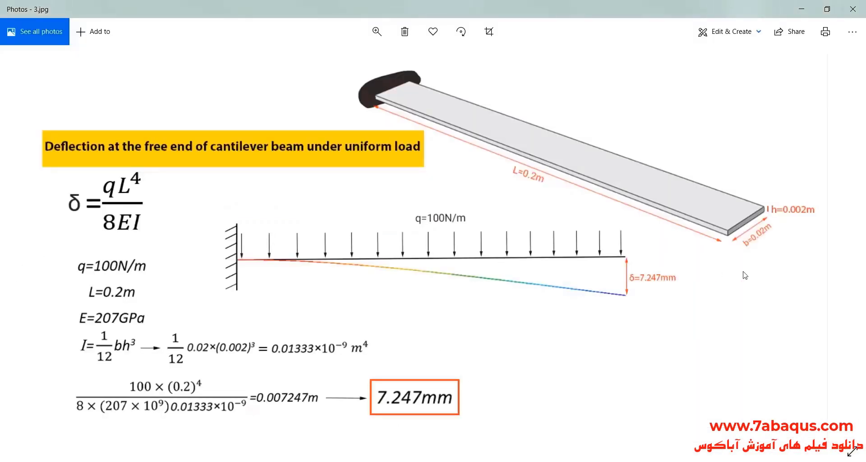
pyautogui.click(838, 246)
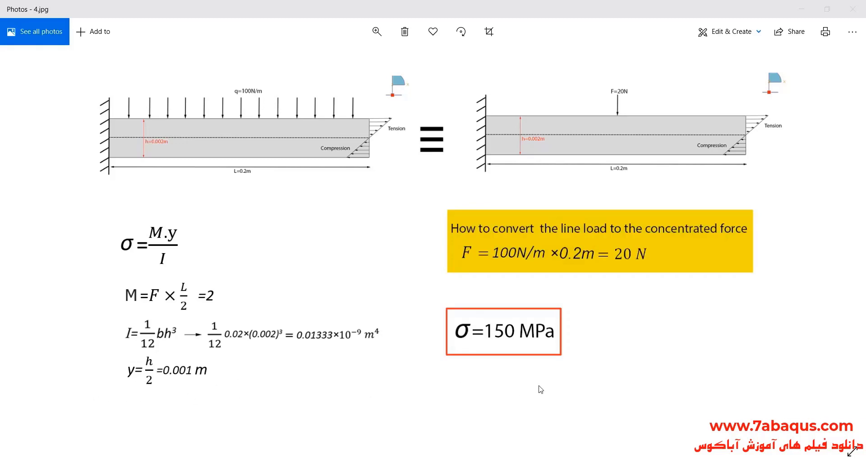
# Switch to the Bending article on Wikipedia in Chrome and find the classic bending stress formula.
pyautogui.hotkey('alt', 'Tab')
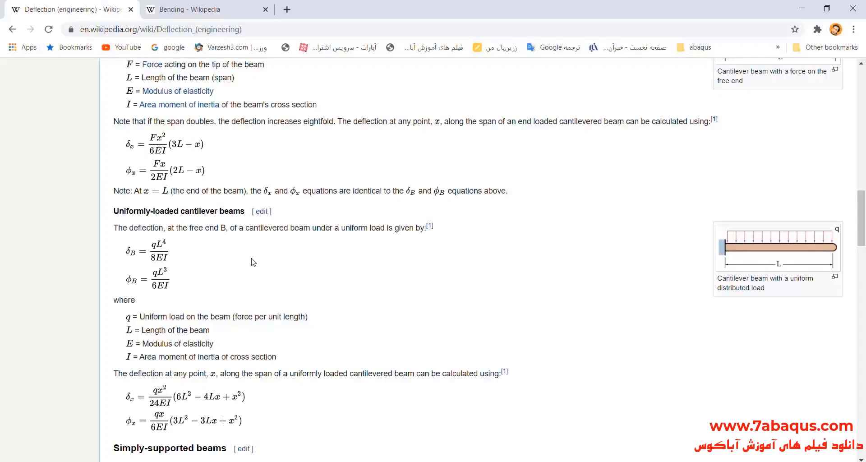
pyautogui.click(248, 6)
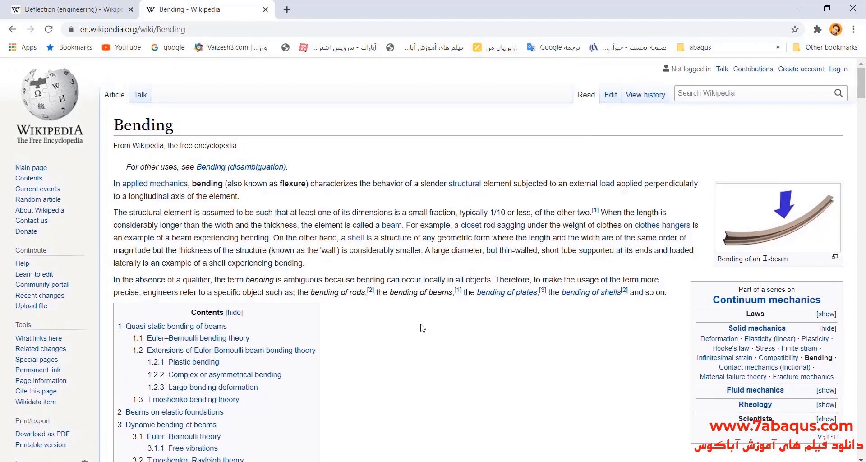
pyautogui.scroll(-15, 422, 328)
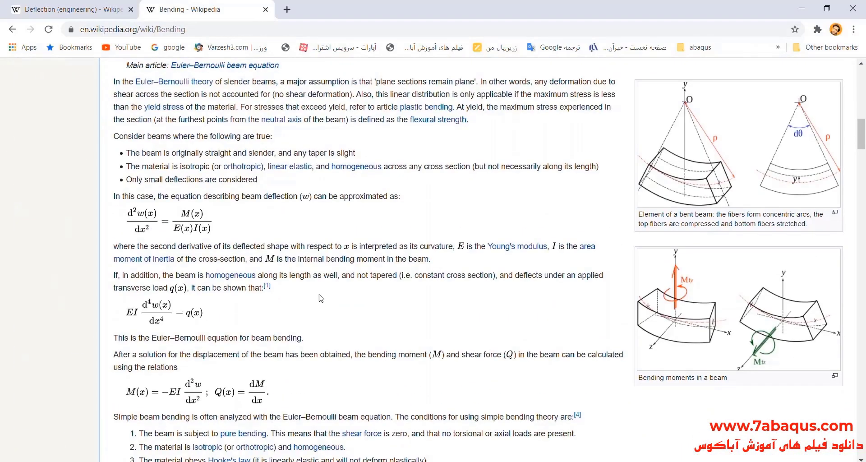
pyautogui.scroll(-6, 320, 298)
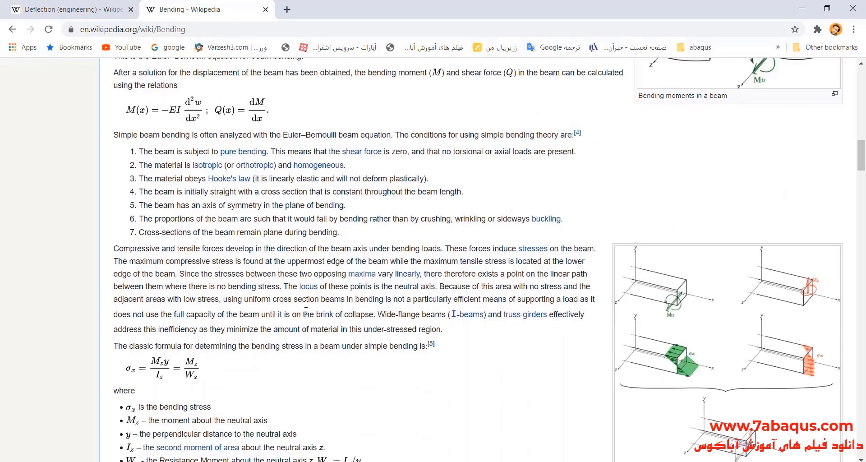
pyautogui.scroll(-2, 306, 311)
pyautogui.scroll(2, 305, 311)
pyautogui.scroll(-2, 203, 345)
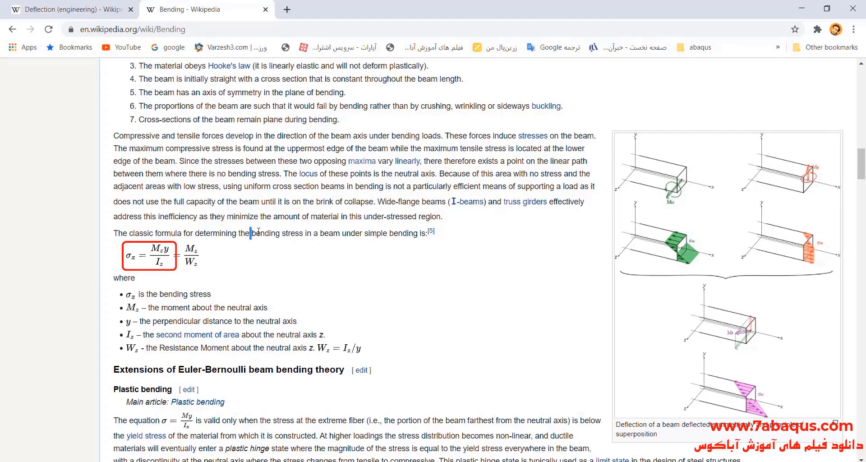
# Read the bending stress formula and the definitions of its stress and moment terms in the Wikipedia article.
pyautogui.moveTo(258, 231); pyautogui.dragTo(306, 230)
pyautogui.click(213, 266)
pyautogui.moveTo(159, 295); pyautogui.dragTo(214, 299)
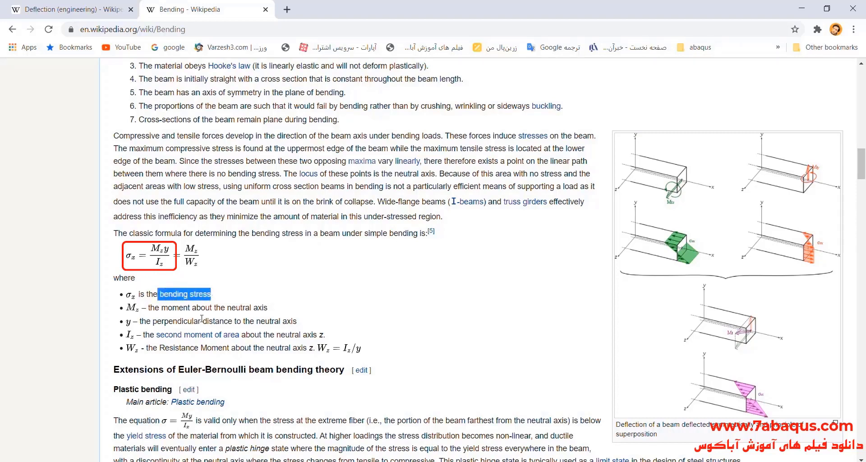
pyautogui.click(217, 308)
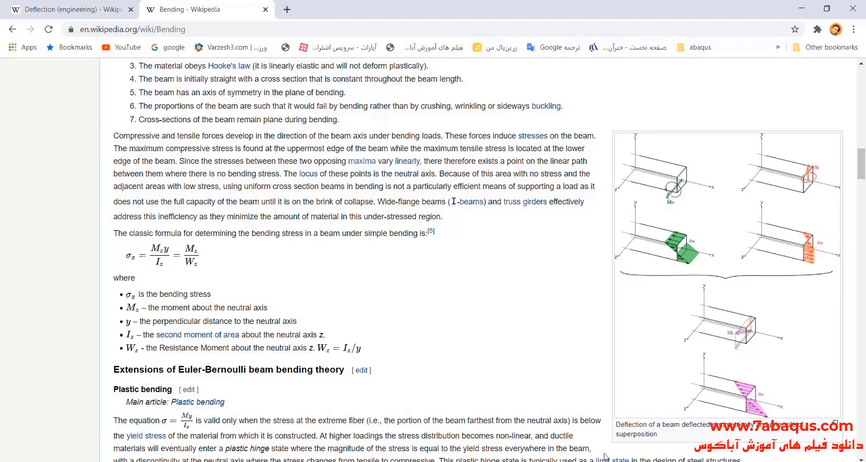
# Return to 4.jpg in Photos and examine the conversion of the line load to a concentrated force and the resulting stress.
pyautogui.hotkey('alt', 'Tab')
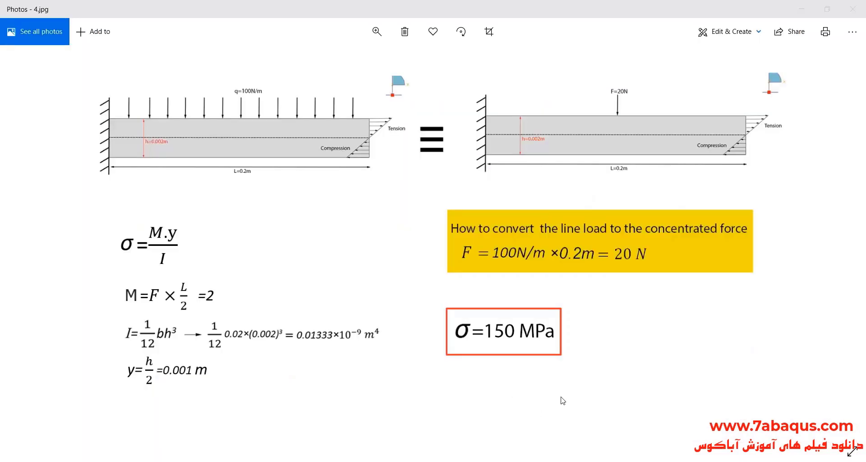
pyautogui.keyDown('ctrl'); pyautogui.scroll(3, 611, 244); pyautogui.keyUp('ctrl')
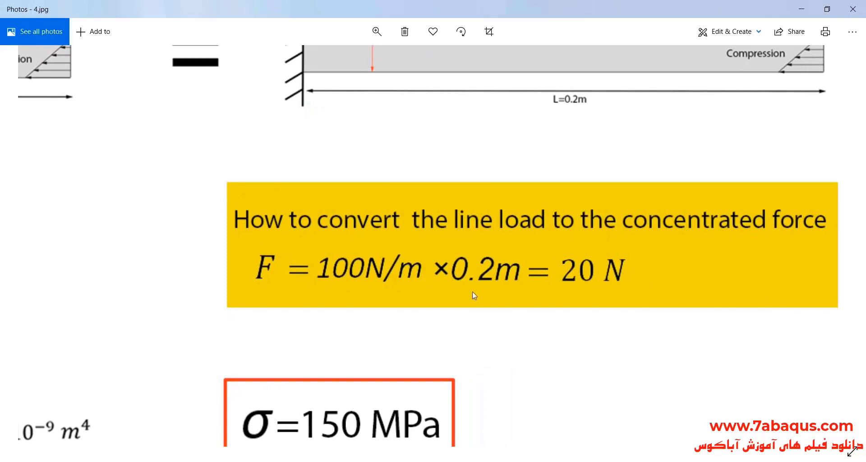
pyautogui.keyDown('ctrl'); pyautogui.scroll(-3, 455, 325); pyautogui.keyUp('ctrl')
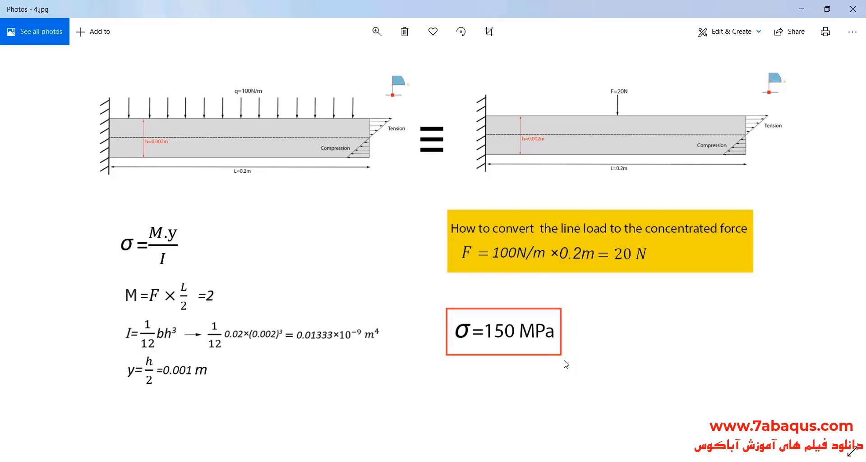
# Switch to the Book1.xlsx table in Excel and review the exact-solution longitudinal stresses in I7:I12.
pyautogui.hotkey('alt', 'Tab')
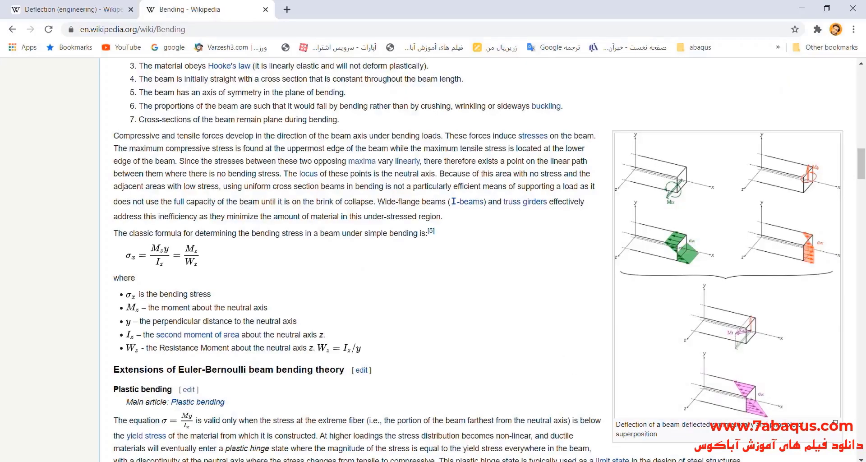
pyautogui.hotkey('alt', 'Tab')
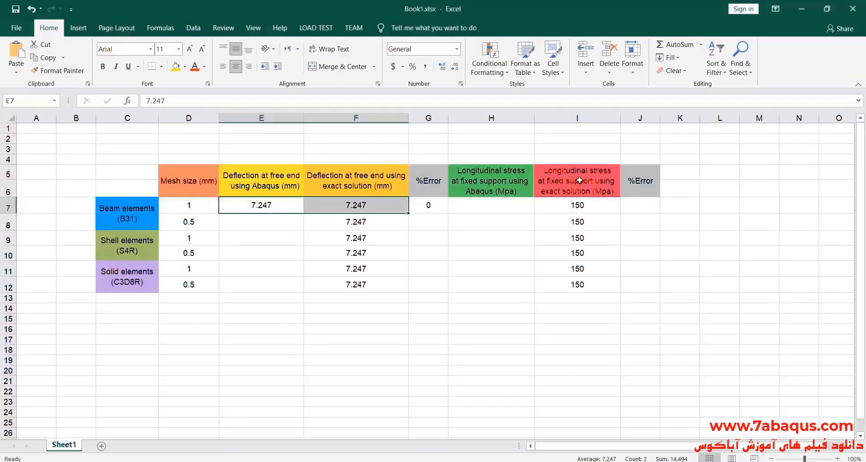
pyautogui.moveTo(579, 204); pyautogui.dragTo(588, 281)
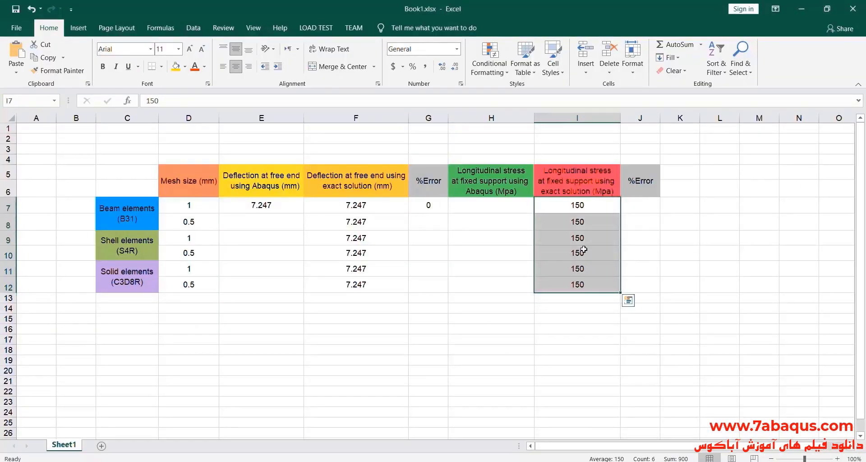
pyautogui.click(576, 319)
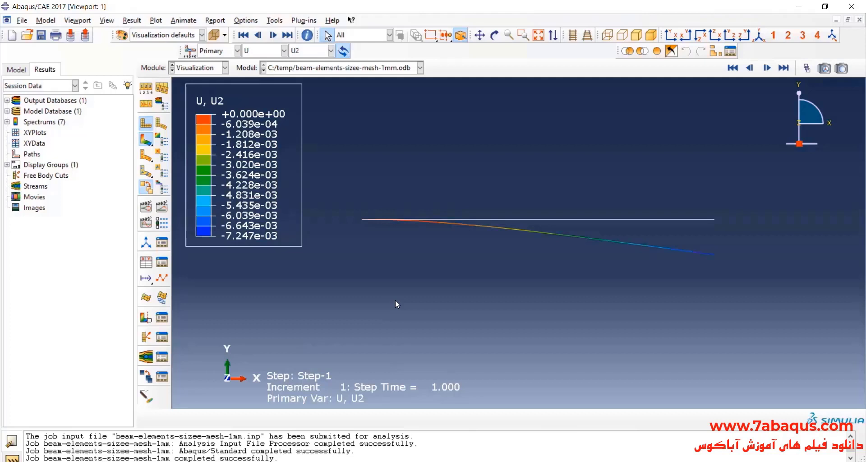
# In Abaqus/CAE, plot the longitudinal stress component S11 on the deformed beam and inspect it near the fixed support.
pyautogui.click(260, 50)
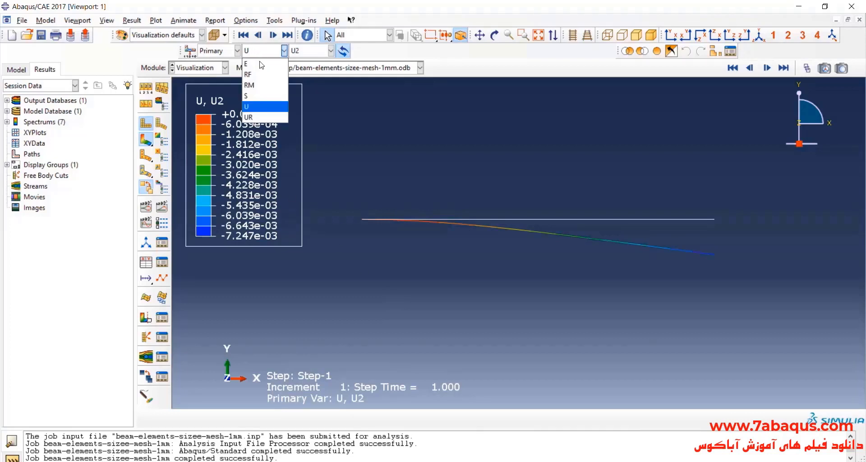
pyautogui.click(264, 96)
pyautogui.click(306, 53)
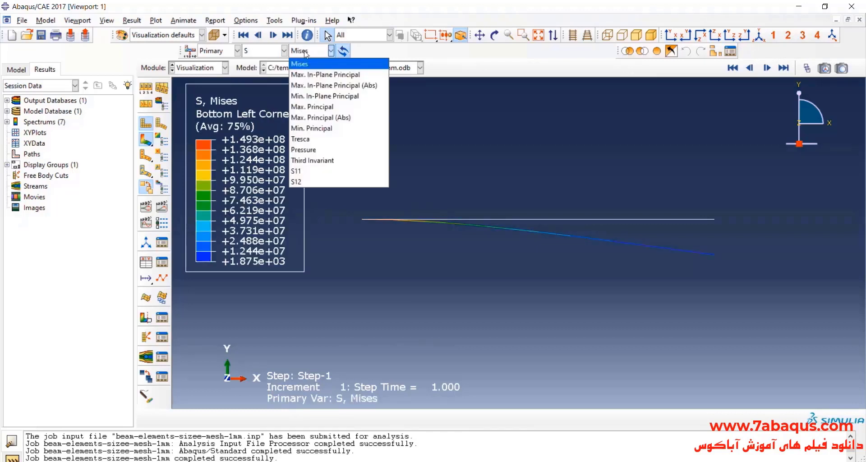
pyautogui.click(324, 174)
pyautogui.scroll(1, 611, 182)
pyautogui.scroll(-3, 356, 238)
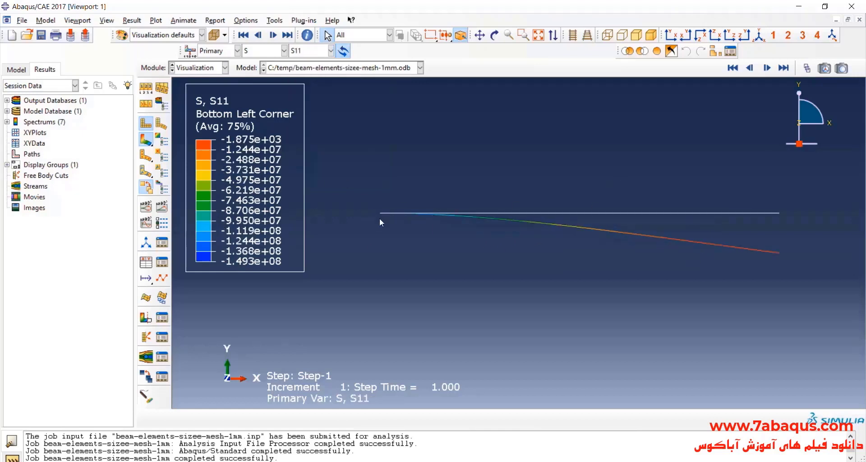
pyautogui.scroll(2, 380, 219)
pyautogui.scroll(-2, 488, 204)
pyautogui.scroll(1, 490, 211)
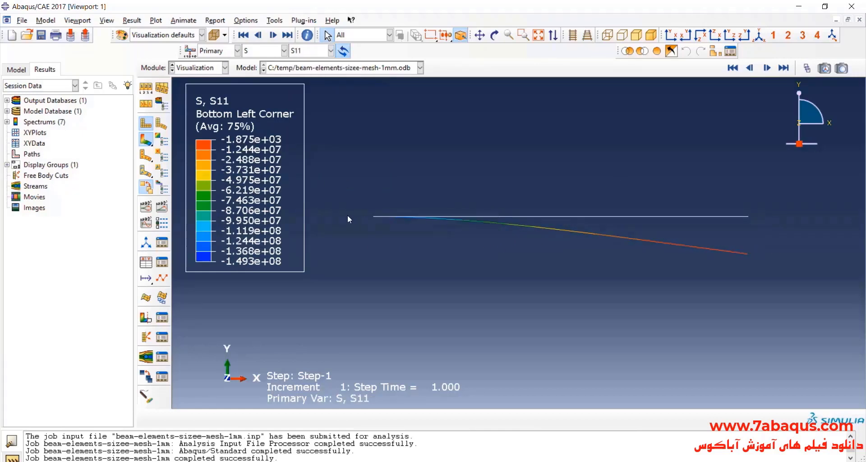
pyautogui.scroll(-1, 347, 216)
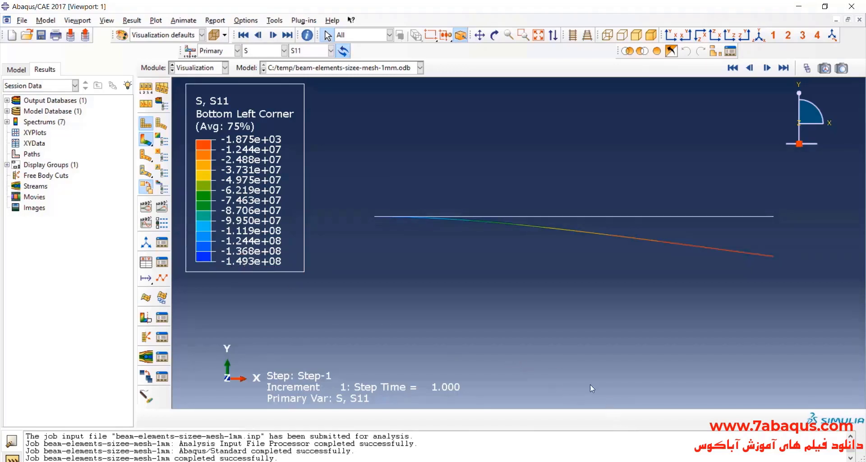
# Switch to Excel and enter 149.3 in H7 as the Abaqus longitudinal stress for the 1 mm beam mesh.
pyautogui.hotkey('alt', 'Tab')
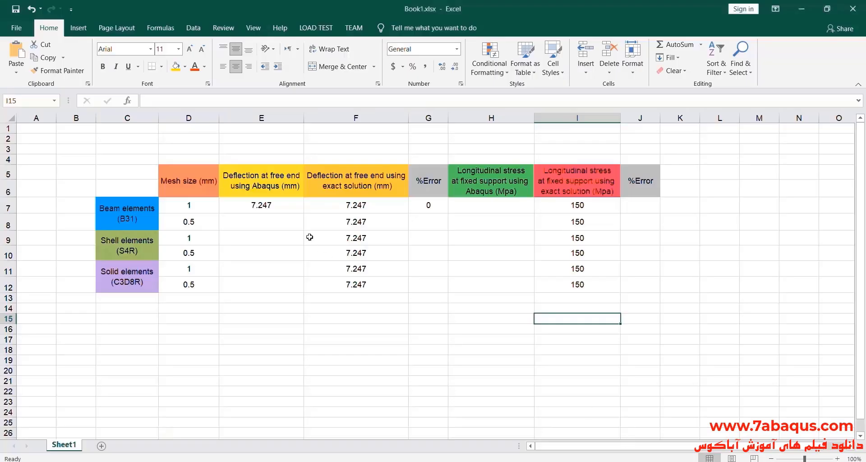
pyautogui.click(473, 206)
pyautogui.doubleClick(474, 205)
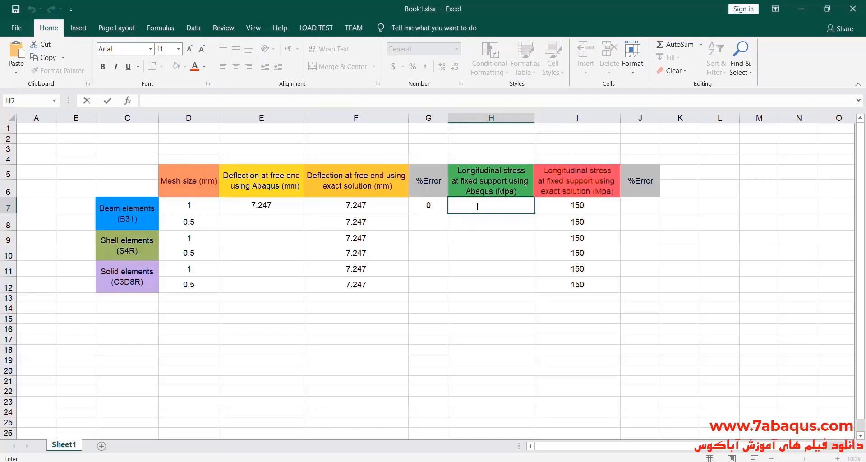
pyautogui.write('149.3')
pyautogui.click(512, 224)
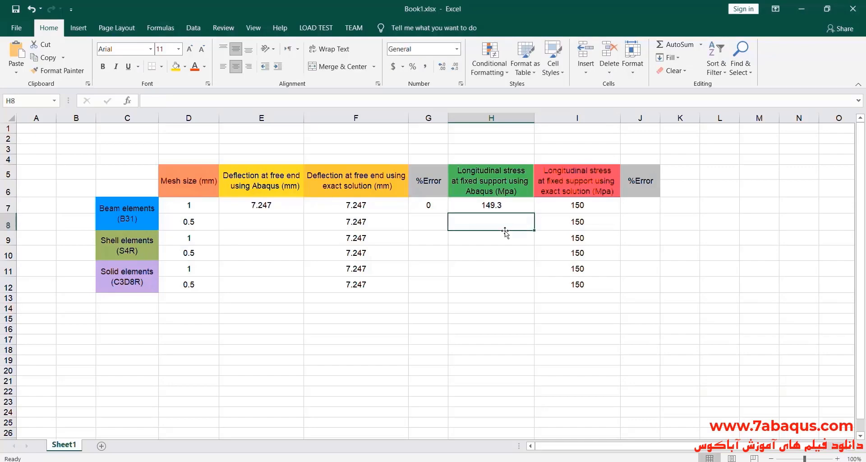
# Switch to Calculator and subtract the exact longitudinal stress 150 from the 1 mm beam mesh's Abaqus stress 149.3.
pyautogui.click(632, 204)
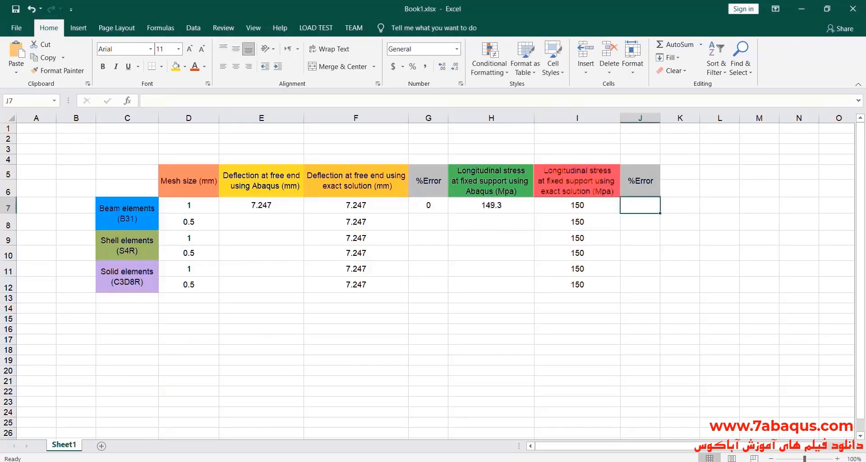
pyautogui.press('super')
pyautogui.click(72, 363)
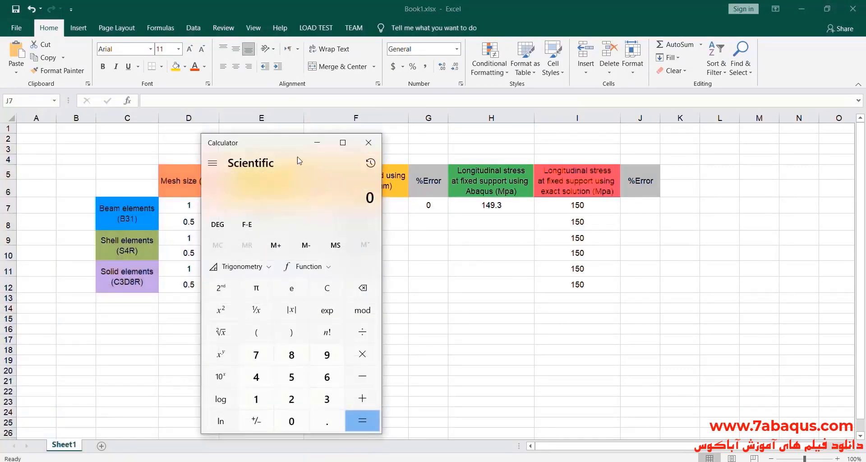
pyautogui.moveTo(344, 145); pyautogui.dragTo(328, 120)
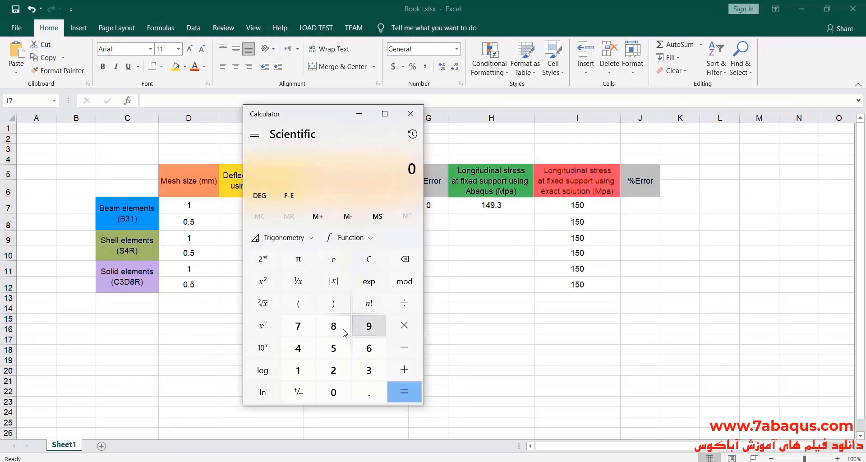
pyautogui.click(304, 374)
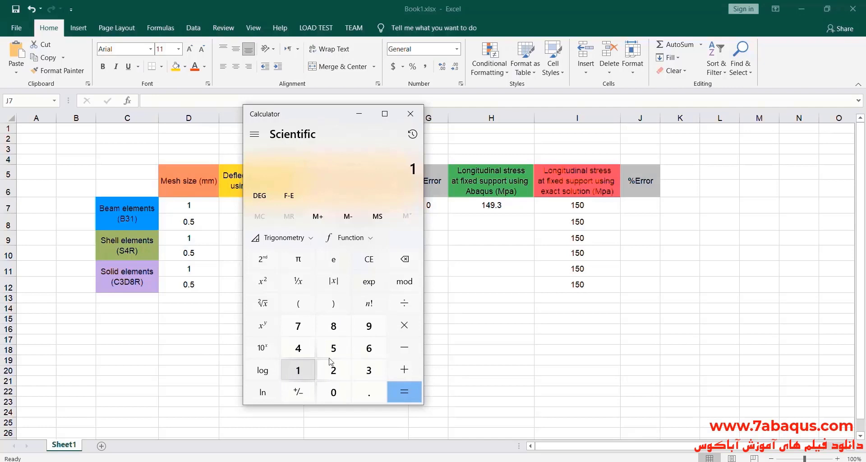
pyautogui.click(305, 350)
pyautogui.click(365, 328)
pyautogui.click(368, 392)
pyautogui.click(369, 369)
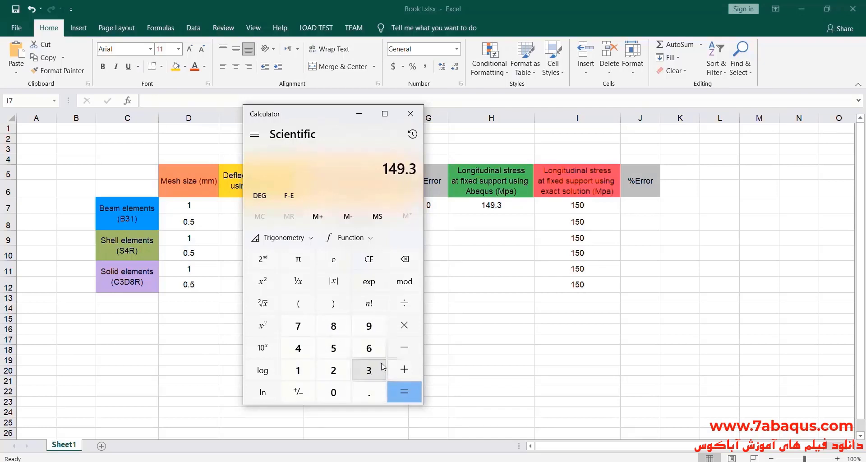
pyautogui.click(398, 350)
pyautogui.click(298, 370)
pyautogui.click(333, 347)
pyautogui.click(333, 393)
pyautogui.click(404, 392)
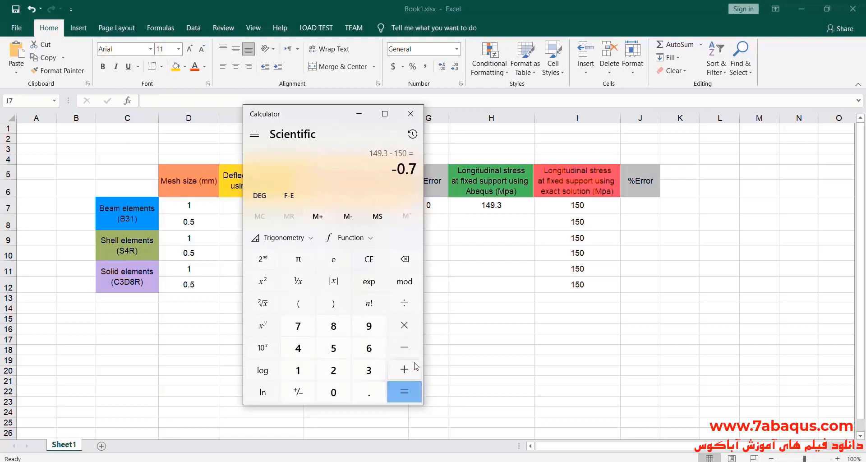
# Divide the stress difference by 150 and multiply the quotient by 100 to get the percentage error.
pyautogui.click(405, 306)
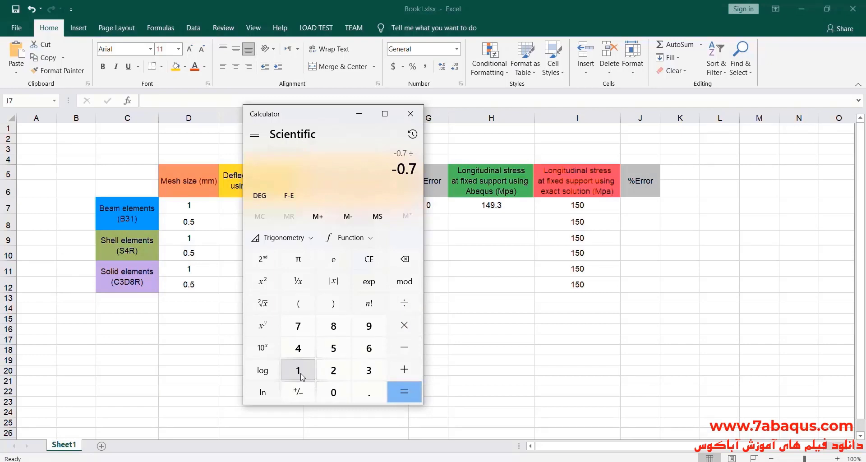
pyautogui.click(306, 372)
pyautogui.click(333, 348)
pyautogui.click(333, 392)
pyautogui.click(411, 395)
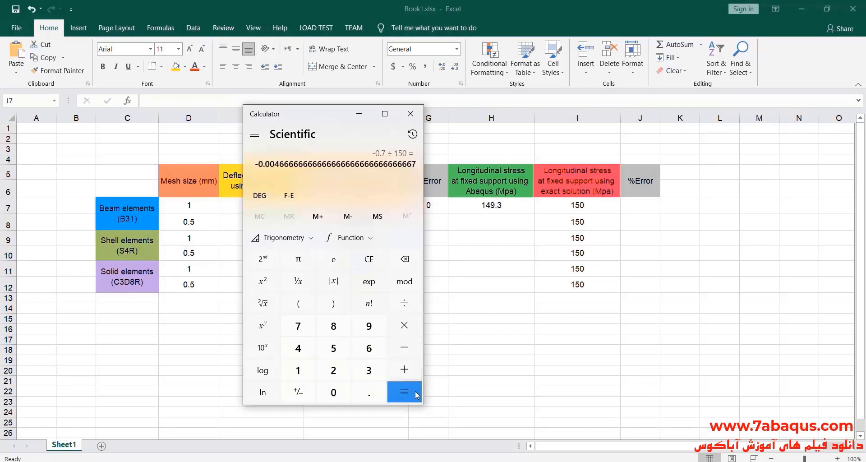
pyautogui.click(404, 325)
pyautogui.click(305, 372)
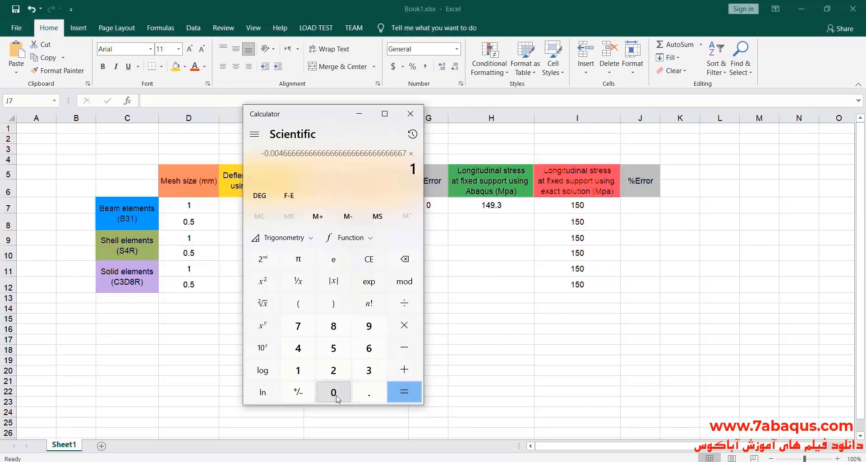
pyautogui.click(334, 392)
pyautogui.click(333, 393)
pyautogui.click(404, 392)
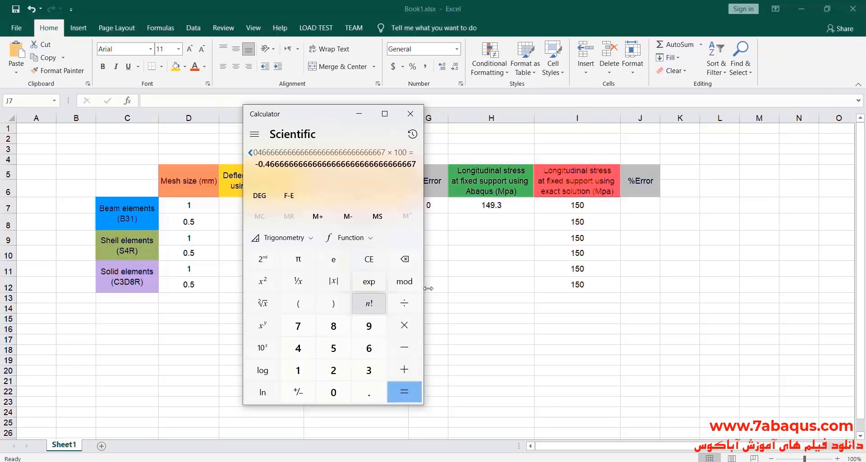
# Switch to Excel and enter 0.46 in J7 as the stress percentage error for the 1 mm beam mesh.
pyautogui.click(636, 207)
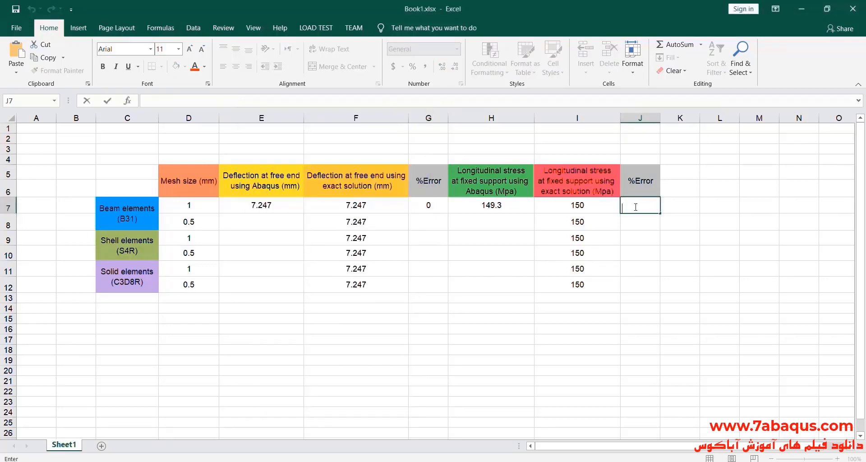
pyautogui.write('0.46')
pyautogui.click(638, 220)
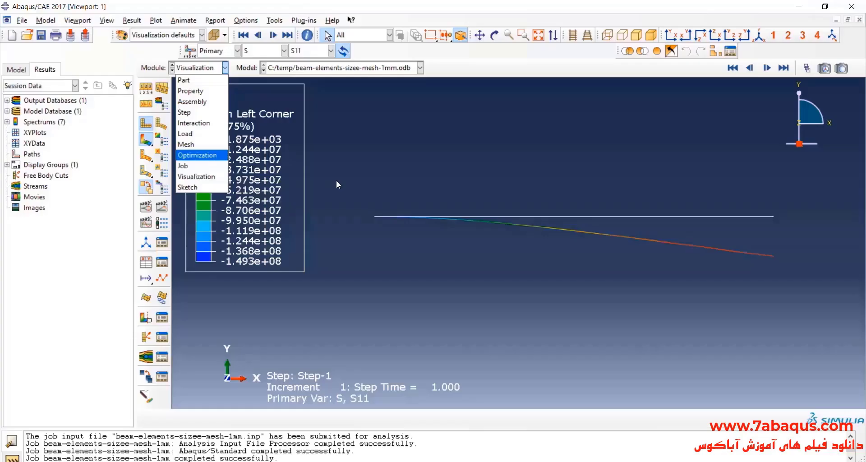
# In Abaqus/CAE's Mesh module, seed the beam-elements part with an approximate global size of 0.0005 and mesh it.
pyautogui.click(401, 245)
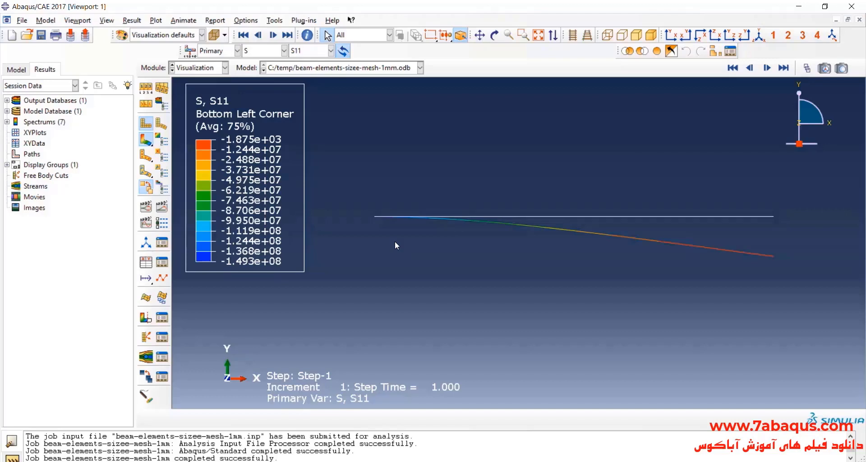
pyautogui.click(201, 67)
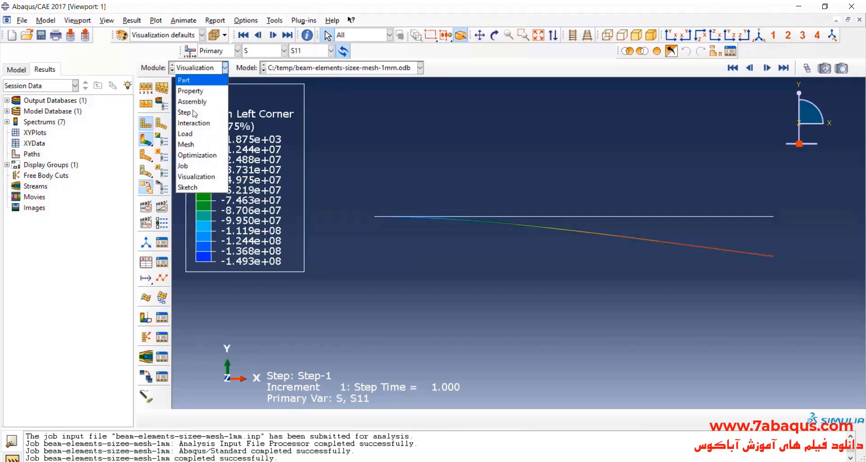
pyautogui.click(186, 142)
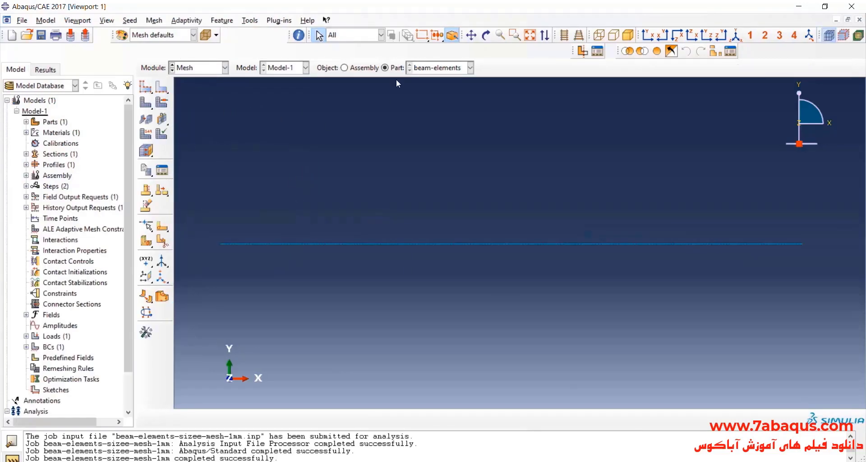
pyautogui.click(146, 86)
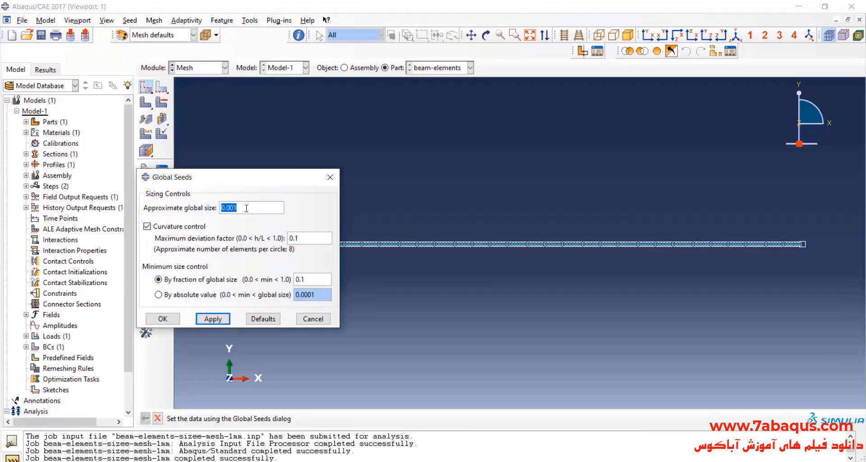
pyautogui.write('.0005')
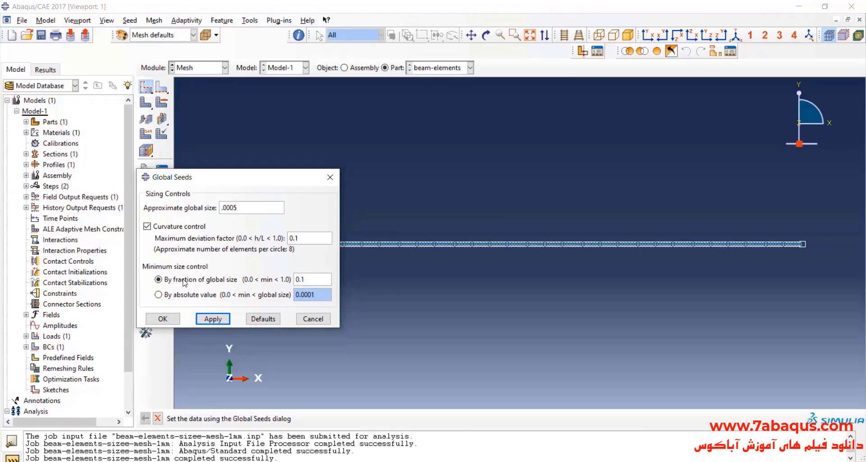
pyautogui.click(210, 318)
pyautogui.click(81, 168)
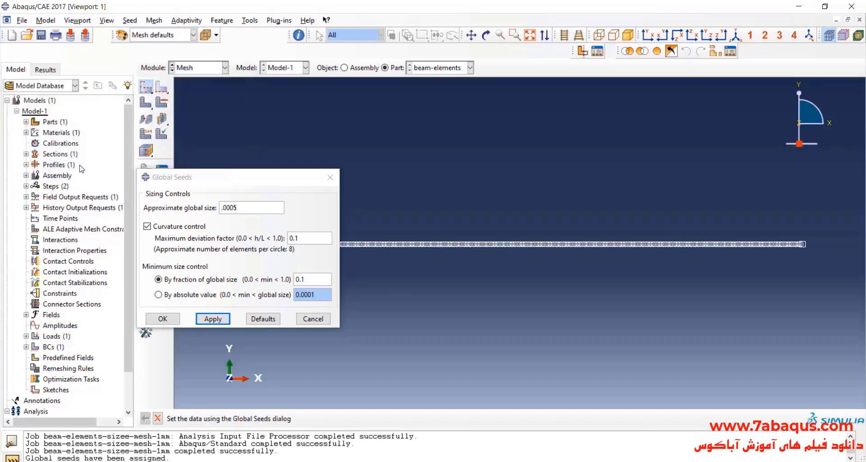
pyautogui.click(162, 319)
pyautogui.click(148, 104)
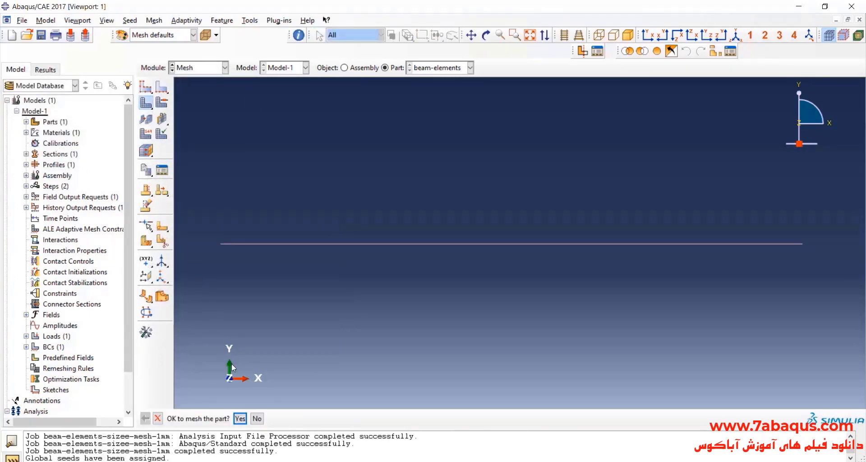
pyautogui.click(239, 421)
# Open the Job Manager in the Job module and widen its Name column and window to show the full job name.
pyautogui.click(198, 69)
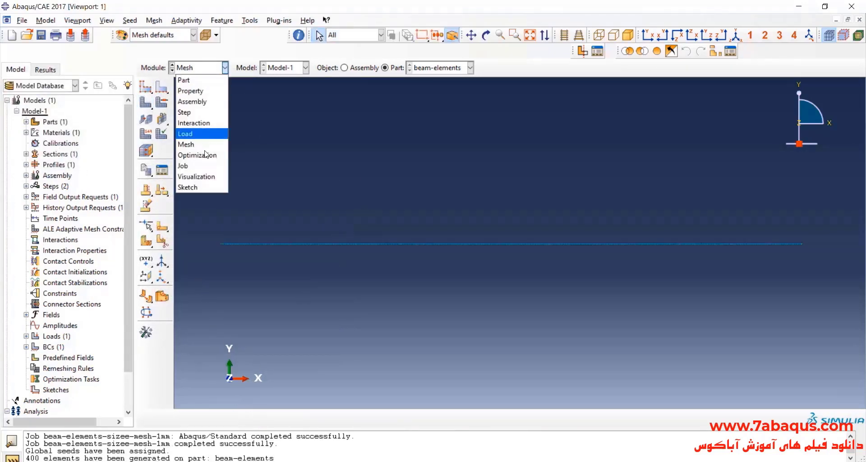
pyautogui.click(223, 163)
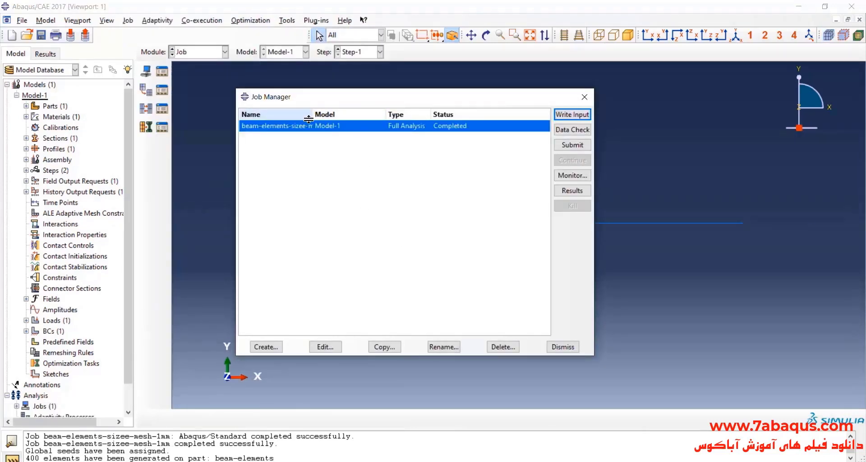
pyautogui.moveTo(313, 115); pyautogui.dragTo(368, 114)
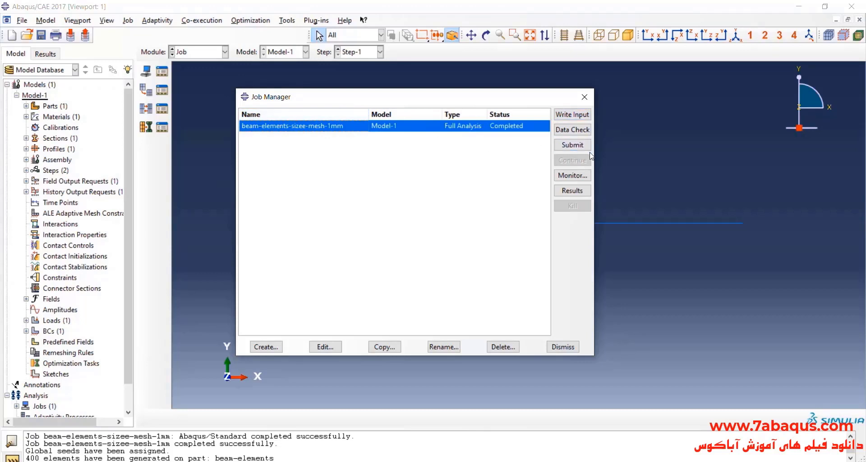
pyautogui.moveTo(594, 155); pyautogui.dragTo(612, 156)
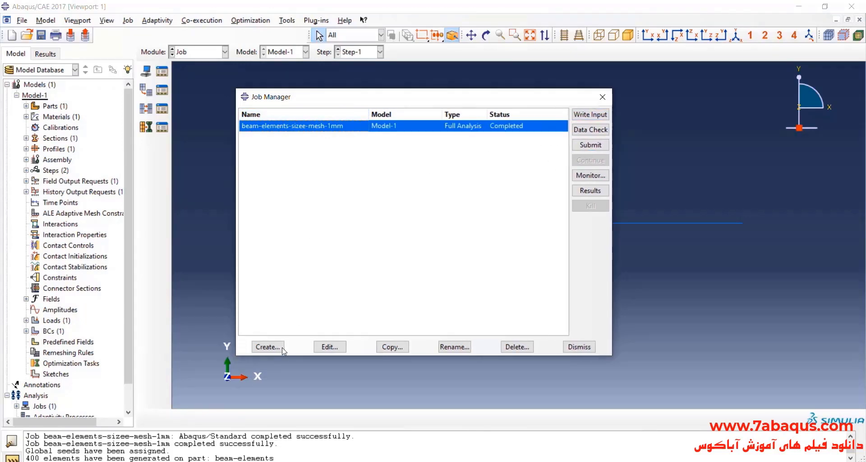
# Create a full-analysis job named beam-elements-size-mesh-05mm from Model-1 with default settings and submit it.
pyautogui.click(268, 346)
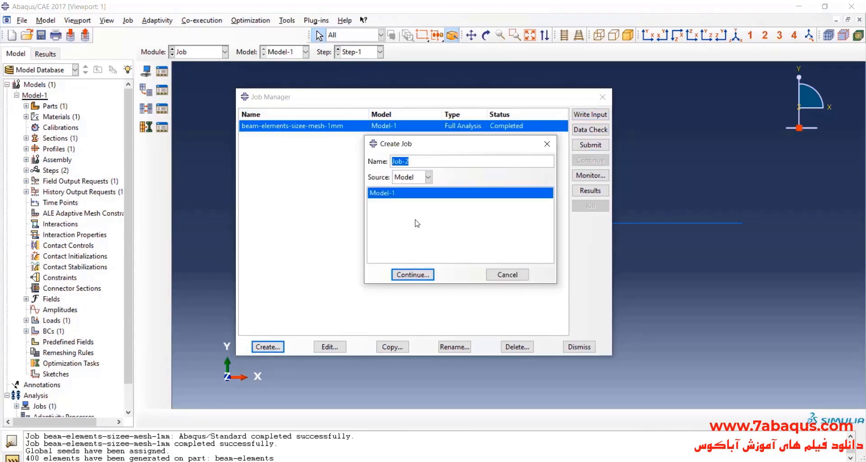
pyautogui.write('beam-elements-size-mesh-0')
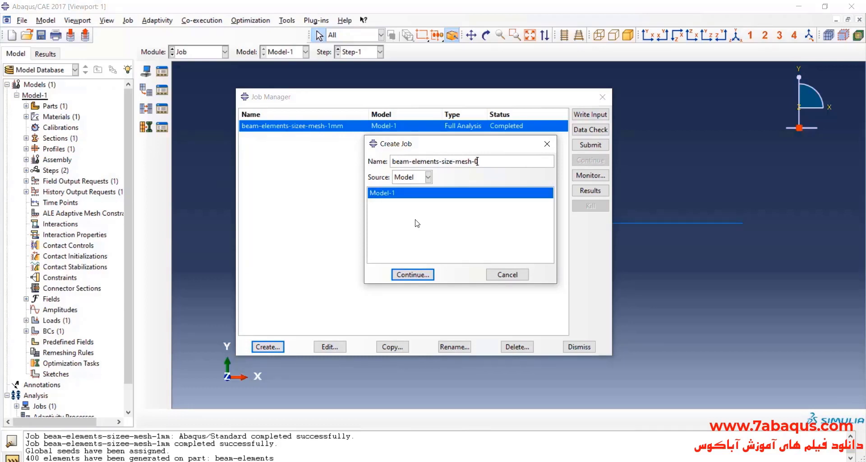
pyautogui.write('5mm')
pyautogui.click(420, 276)
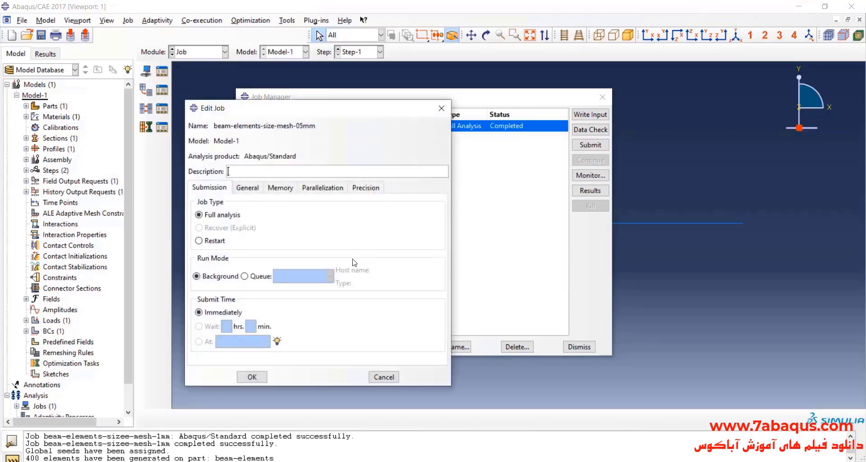
pyautogui.click(248, 378)
pyautogui.click(592, 145)
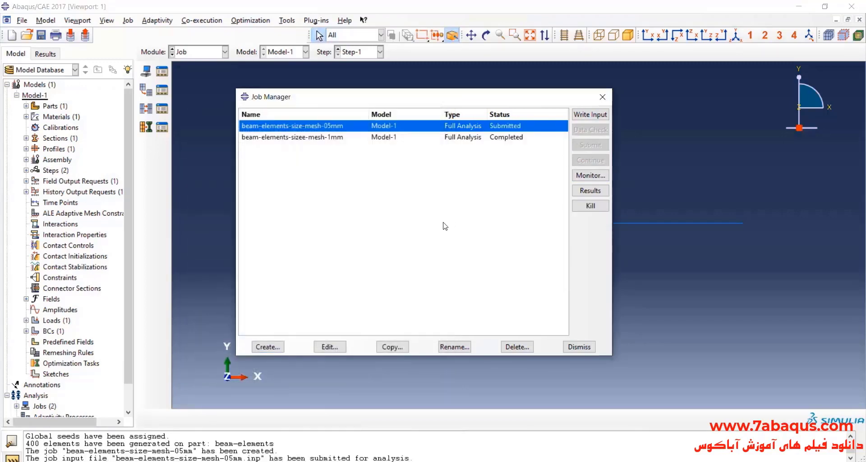
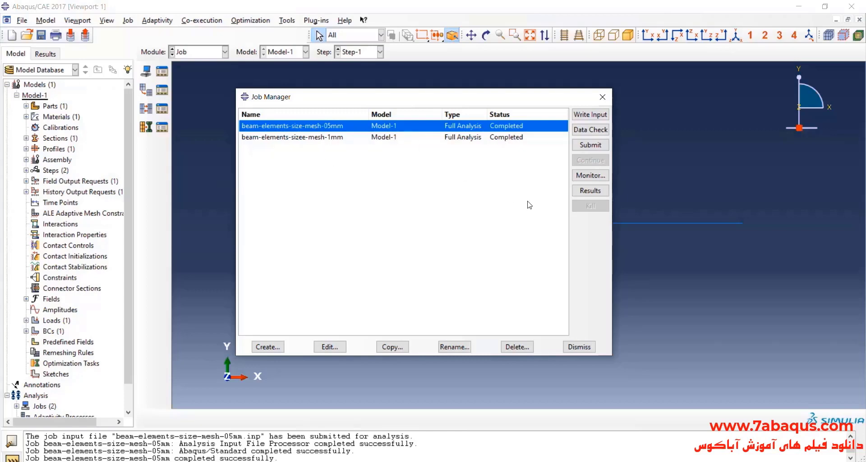
# Open the results of job beam-elements-size-mesh-05mm and plot contours on the deformed shape in the XY view.
pyautogui.click(589, 190)
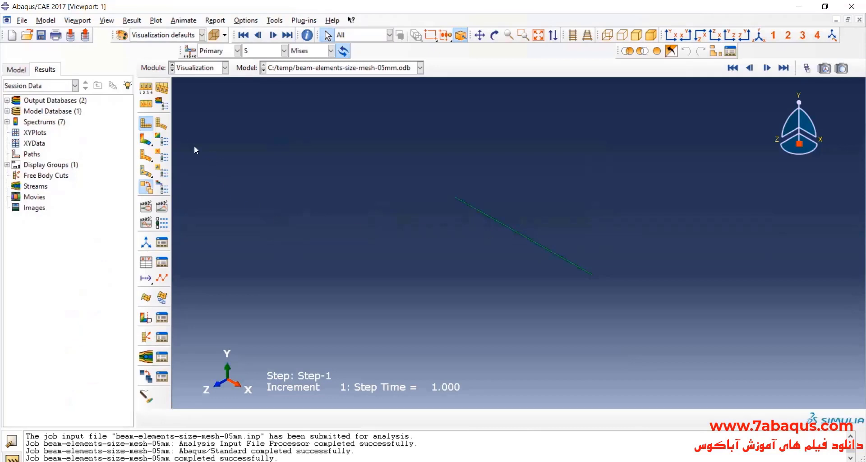
pyautogui.click(142, 140)
pyautogui.click(670, 35)
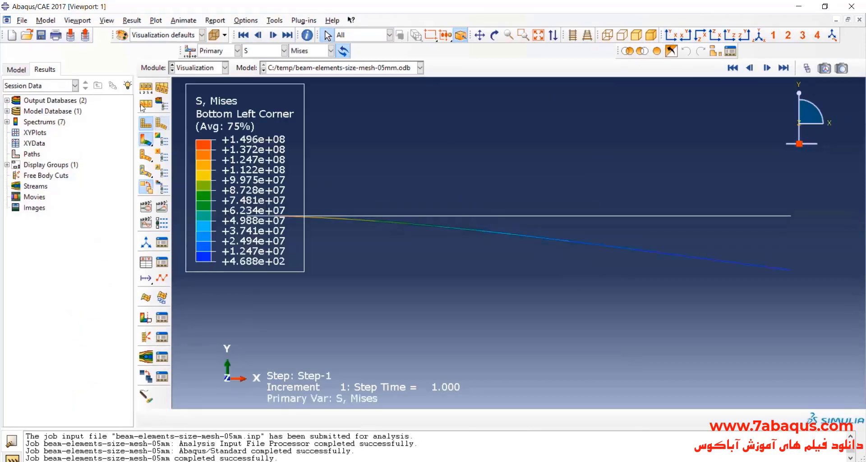
pyautogui.scroll(3, 595, 226)
pyautogui.scroll(-1, 474, 253)
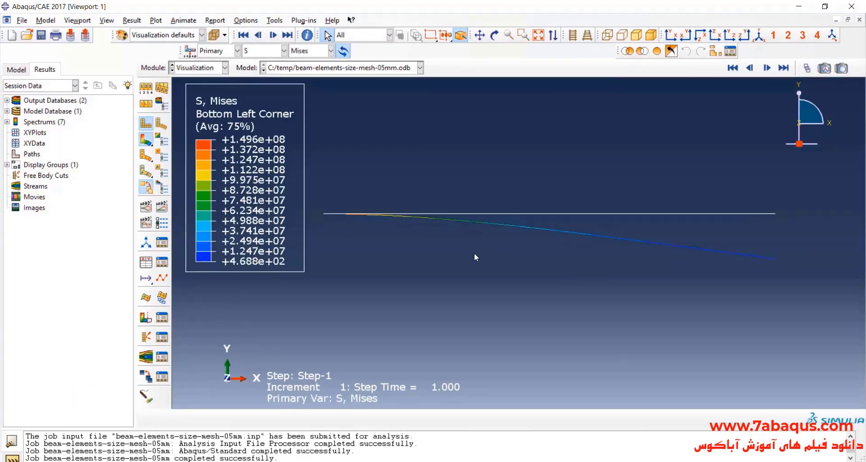
# Display the vertical displacement component U2 as the contoured primary variable.
pyautogui.click(255, 53)
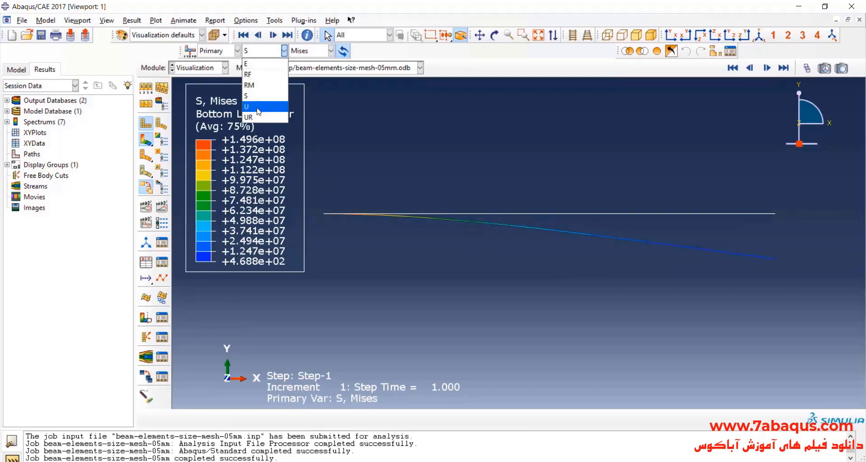
pyautogui.click(258, 111)
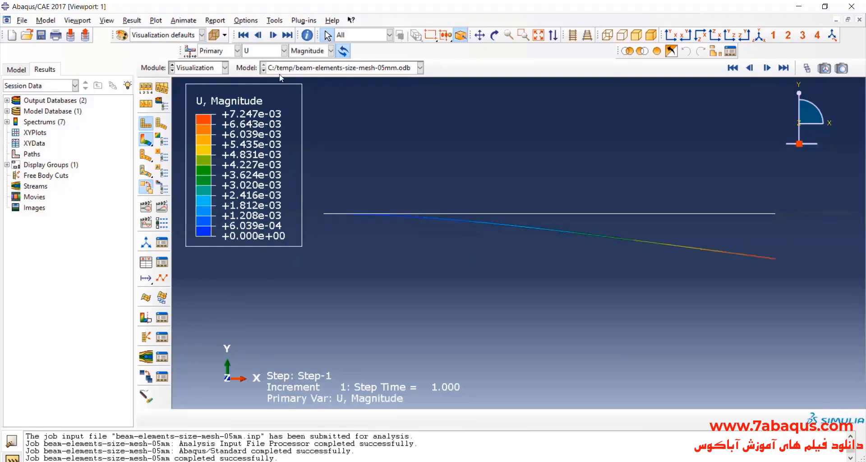
pyautogui.click(307, 51)
pyautogui.click(310, 89)
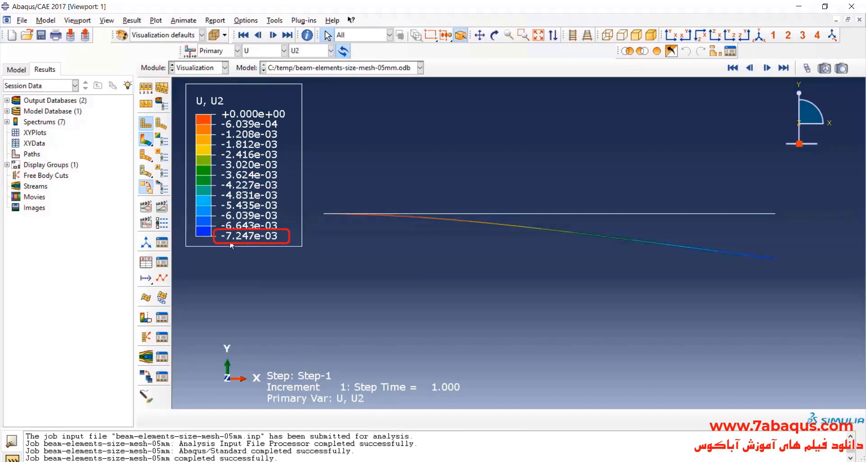
# Switch to Excel and enter 7.247 in E8 as the Abaqus free-end deflection for the 0.5 mm beam mesh.
pyautogui.hotkey('alt', 'Tab')
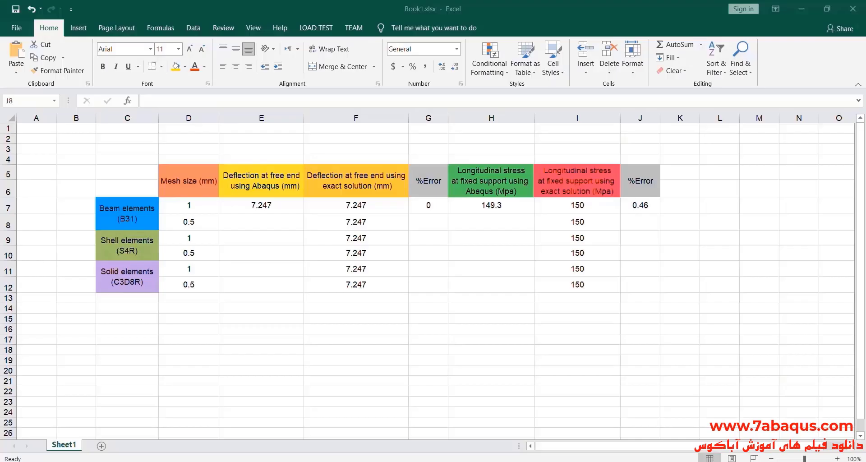
pyautogui.doubleClick(247, 226)
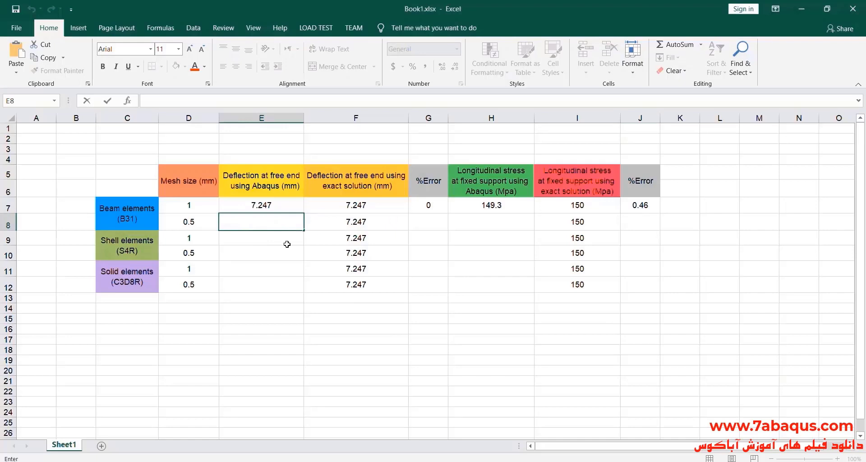
pyautogui.write('7.247')
# Switch to Abaqus/CAE and display the longitudinal stress component S11 as the contoured variable.
pyautogui.click(368, 460)
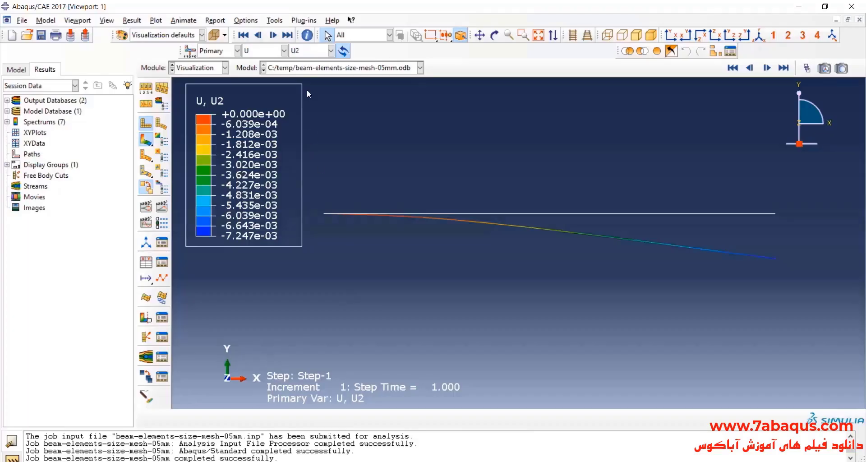
pyautogui.click(283, 50)
pyautogui.click(266, 104)
pyautogui.click(306, 51)
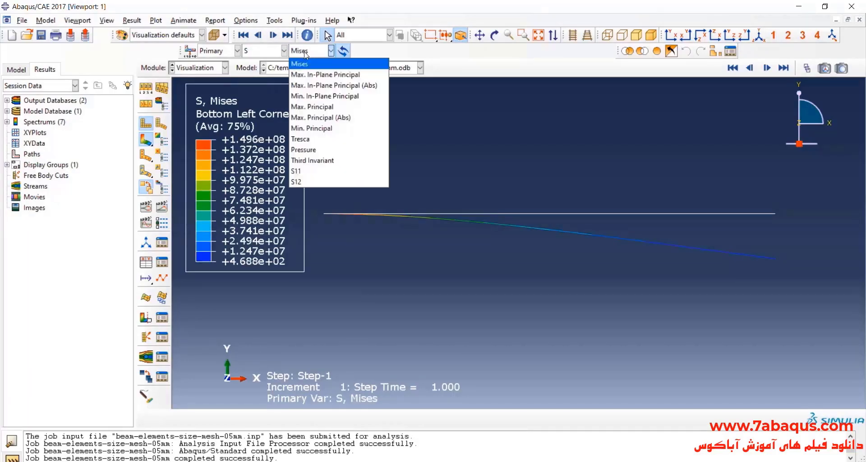
pyautogui.click(310, 171)
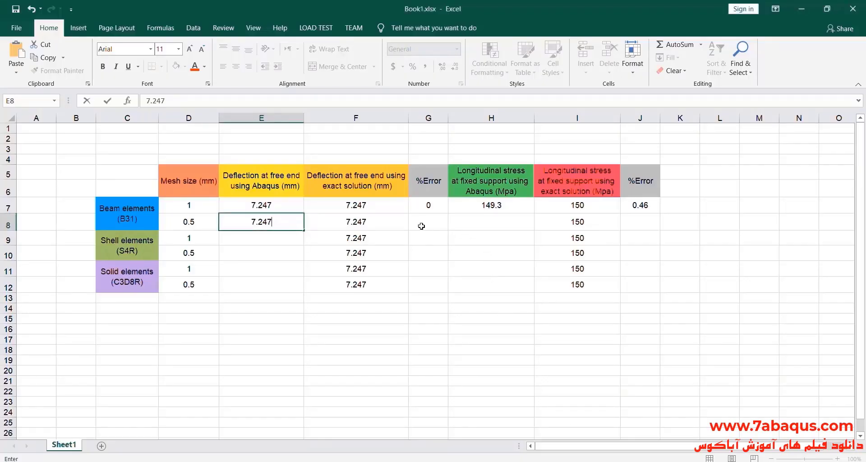
# In Excel, enter 149.6 in H8 as the Abaqus stress and 0 in G8 as the deflection error for the 0.5 mm beam mesh.
pyautogui.click(474, 227)
pyautogui.doubleClick(479, 225)
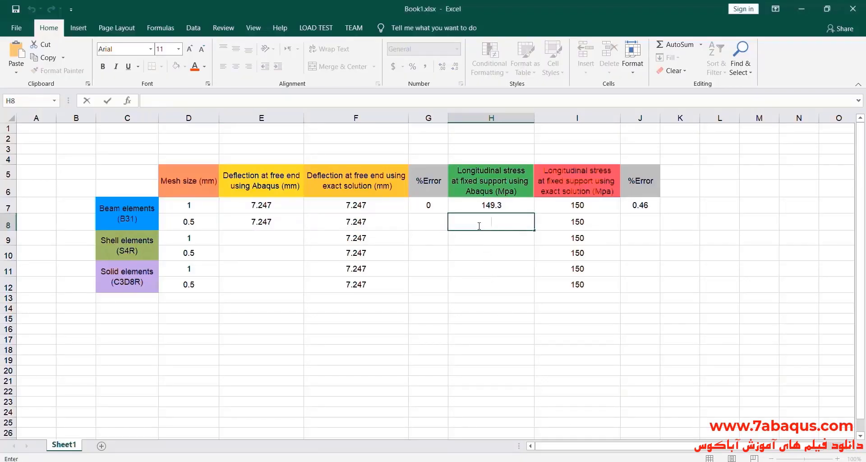
pyautogui.write('149.')
pyautogui.write('6')
pyautogui.doubleClick(422, 221)
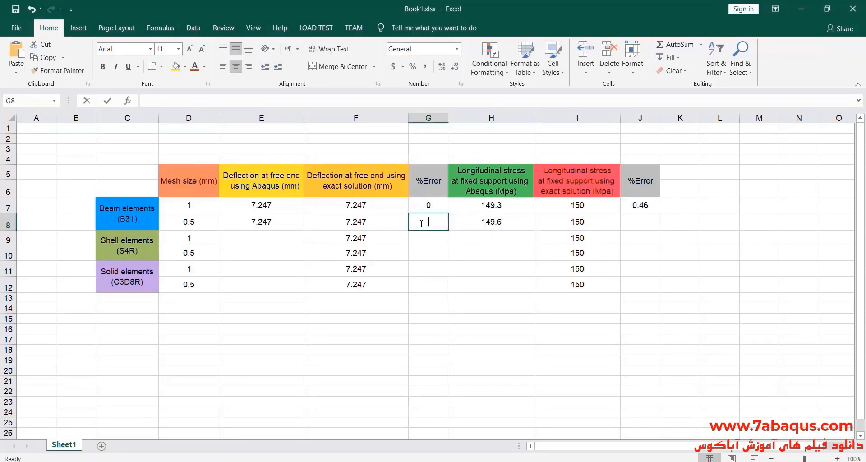
pyautogui.write('0')
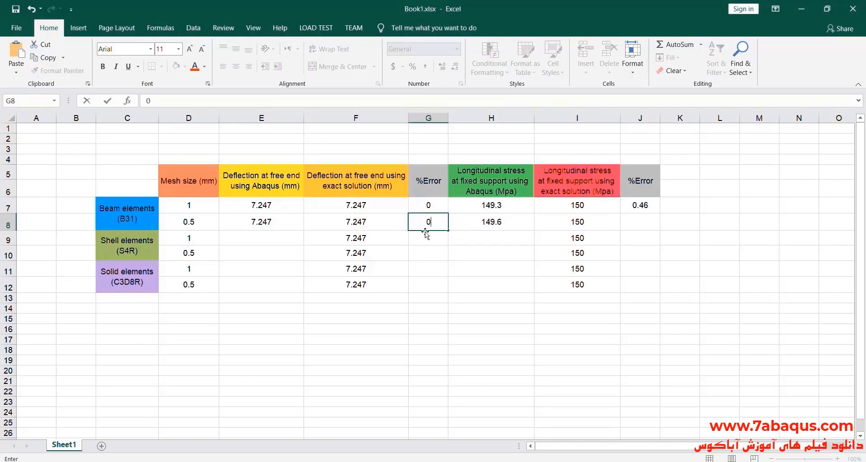
pyautogui.click(478, 253)
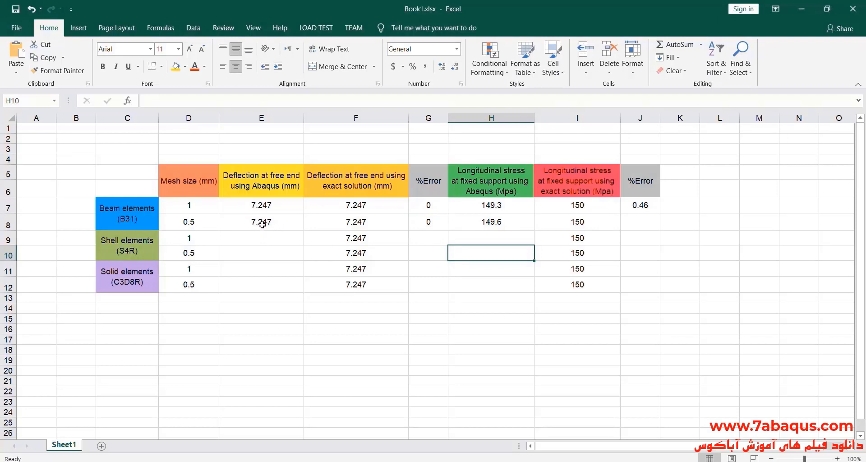
pyautogui.moveTo(250, 222); pyautogui.dragTo(321, 220)
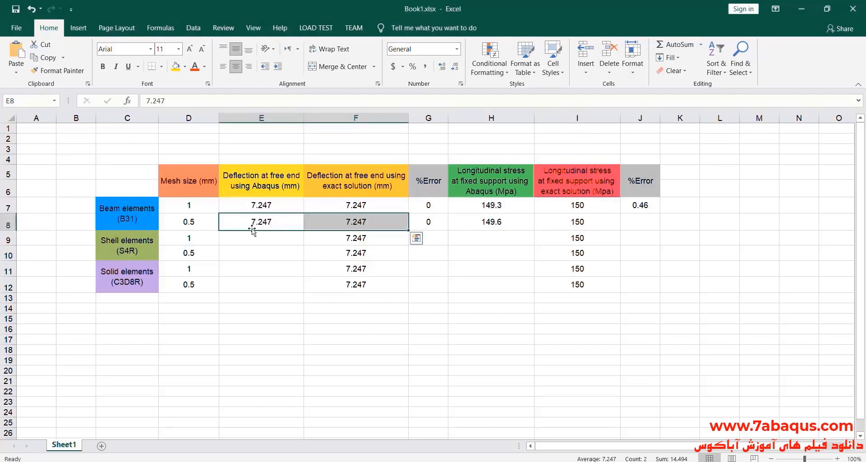
pyautogui.click(293, 219)
pyautogui.moveTo(268, 205); pyautogui.dragTo(267, 221)
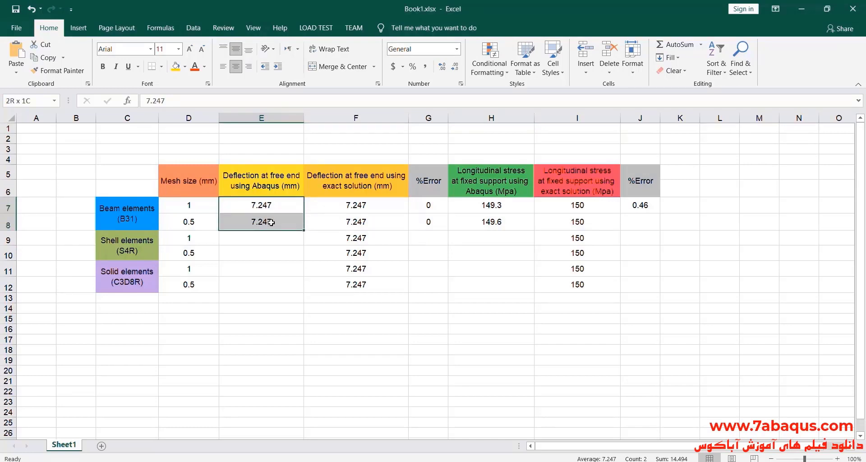
pyautogui.click(485, 223)
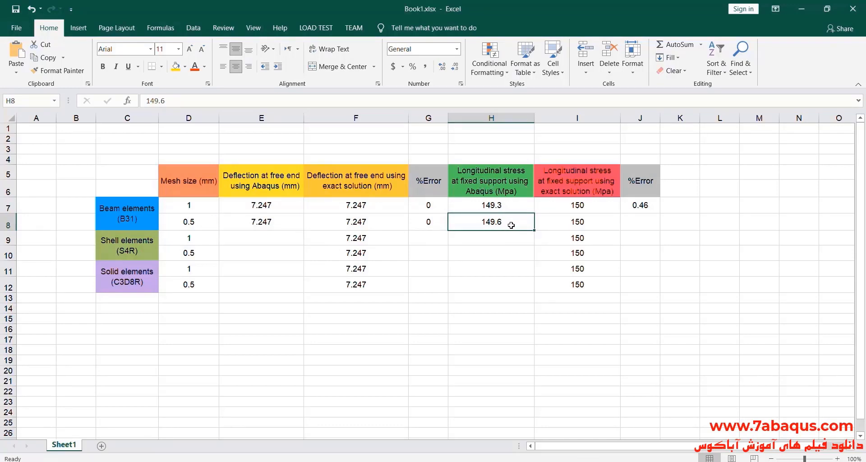
# Select J8, switch to Calculator and clear its previous calculation.
pyautogui.click(642, 218)
pyautogui.hotkey('alt', 'Tab')
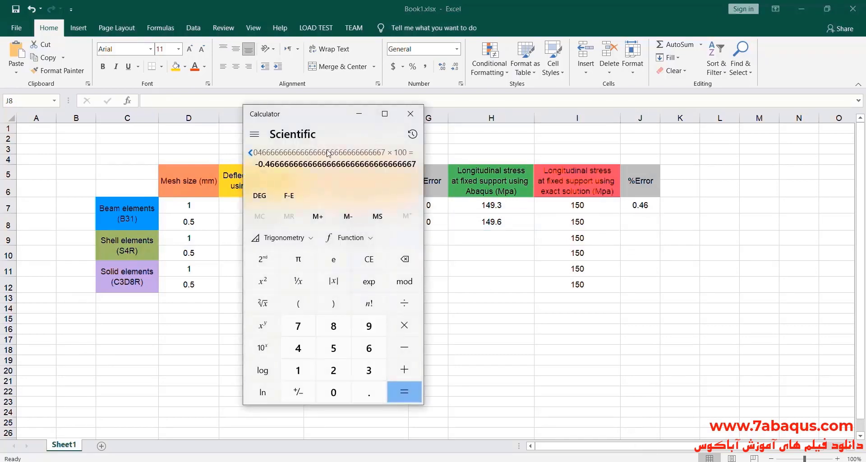
pyautogui.moveTo(328, 116); pyautogui.dragTo(334, 109)
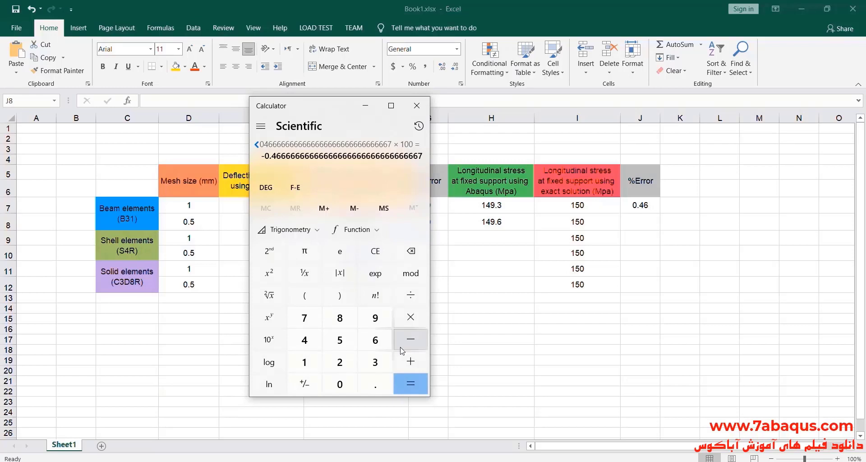
pyautogui.click(374, 252)
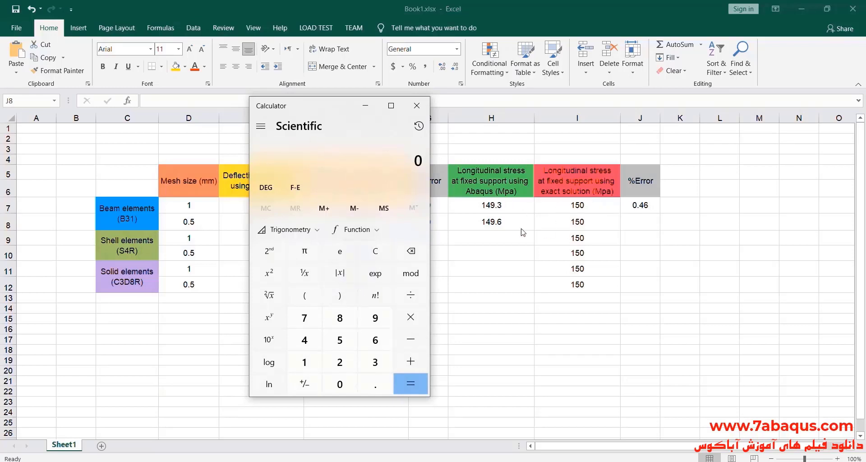
pyautogui.moveTo(341, 113); pyautogui.dragTo(349, 105)
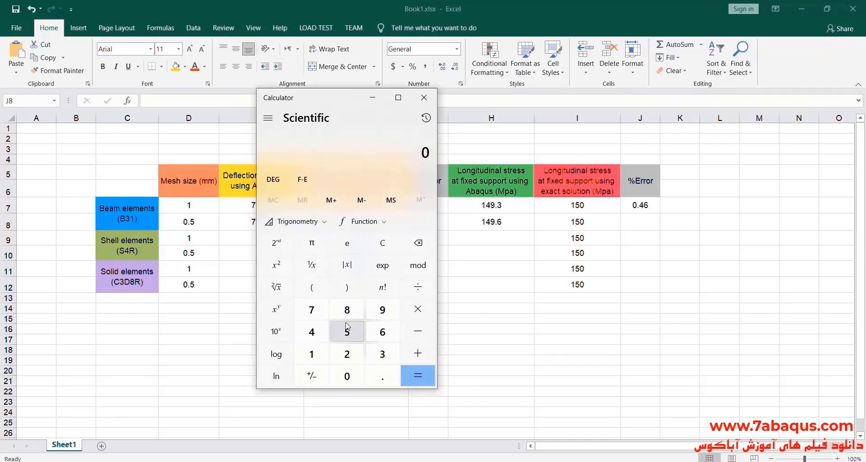
# Calculate the difference between the Abaqus and exact stresses as 149.6 − 150.
pyautogui.click(318, 357)
pyautogui.click(321, 333)
pyautogui.click(381, 311)
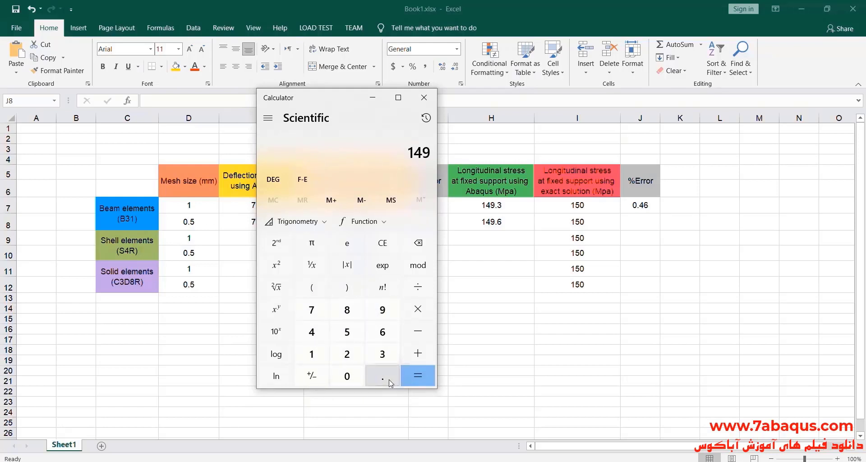
pyautogui.click(386, 377)
pyautogui.click(390, 339)
pyautogui.click(417, 332)
pyautogui.click(311, 354)
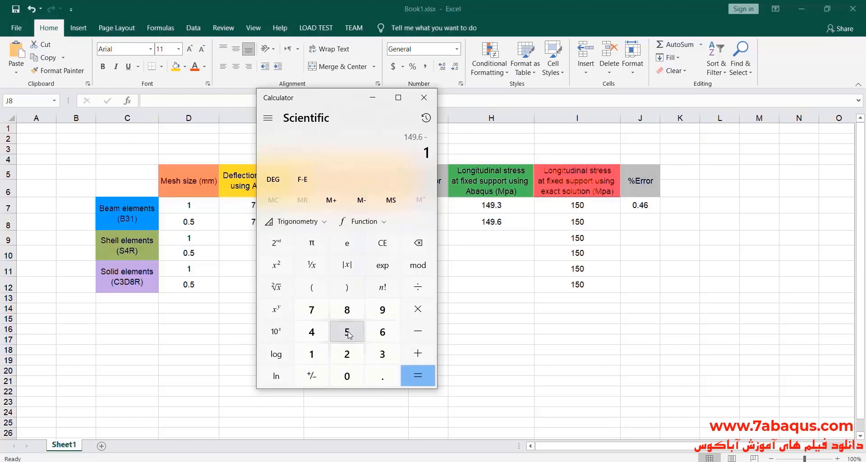
pyautogui.click(347, 332)
pyautogui.click(349, 376)
pyautogui.click(417, 375)
# Divide the stress difference by 150 and multiply it by 100 to get the percentage error.
pyautogui.click(417, 287)
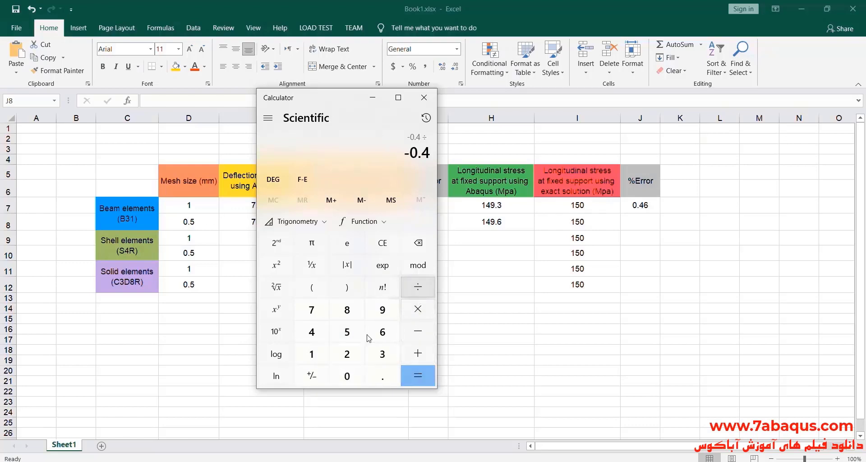
pyautogui.click(311, 354)
pyautogui.click(347, 336)
pyautogui.click(346, 375)
pyautogui.click(417, 376)
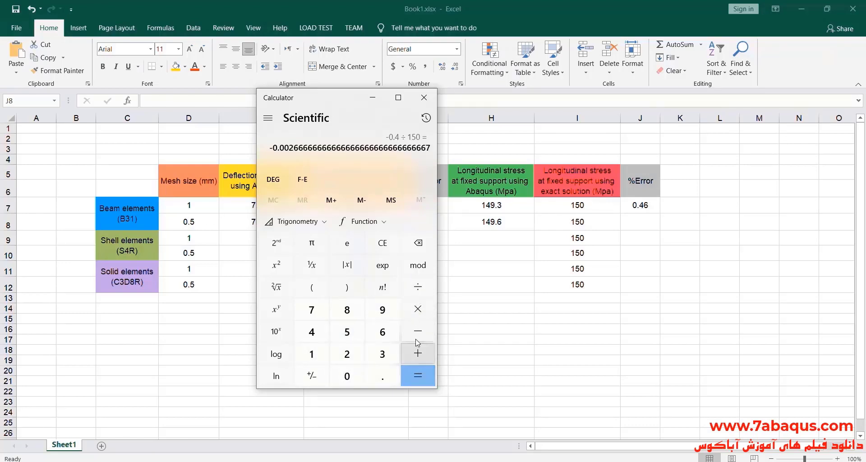
pyautogui.click(417, 289)
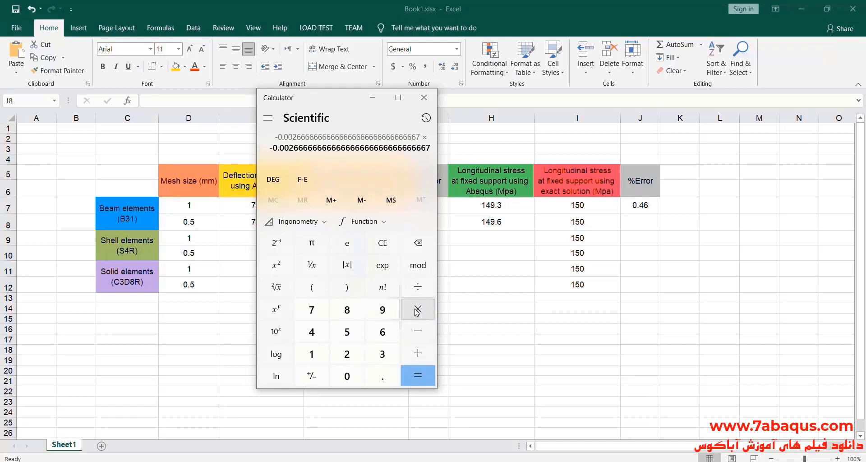
pyautogui.click(311, 354)
pyautogui.click(346, 375)
pyautogui.click(347, 376)
pyautogui.click(417, 376)
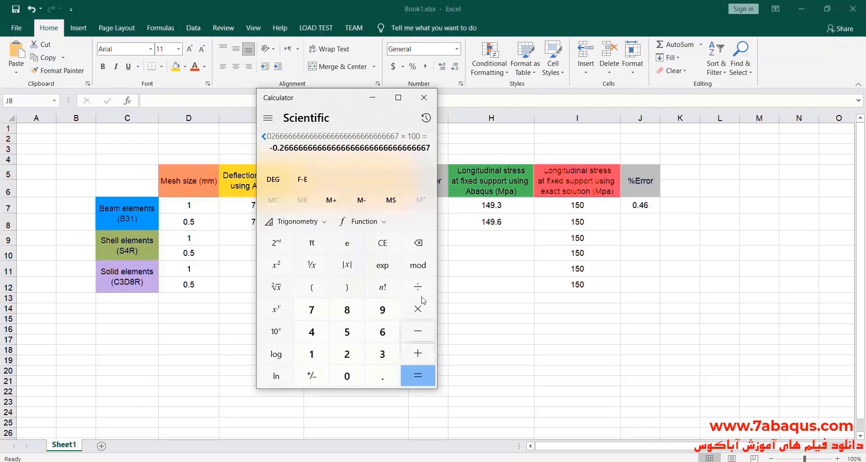
# Switch to Excel and enter 0.26 in J8 as the stress percentage error for the 0.5 mm beam mesh.
pyautogui.click(642, 222)
pyautogui.doubleClick(643, 222)
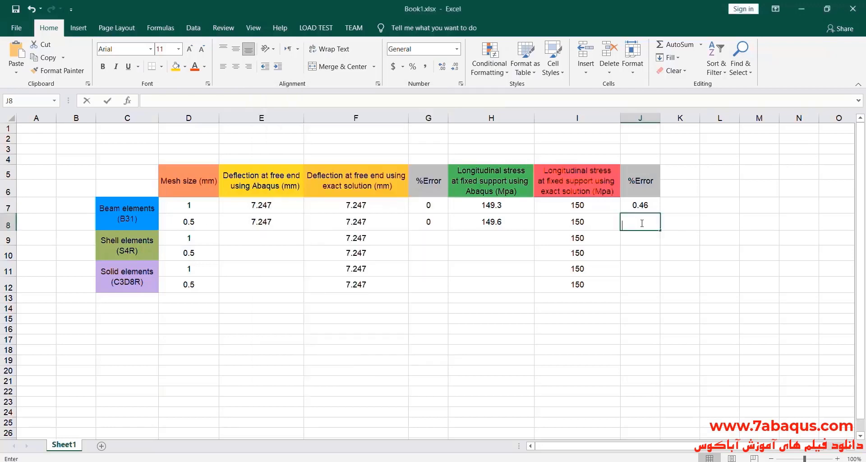
pyautogui.write('0.26')
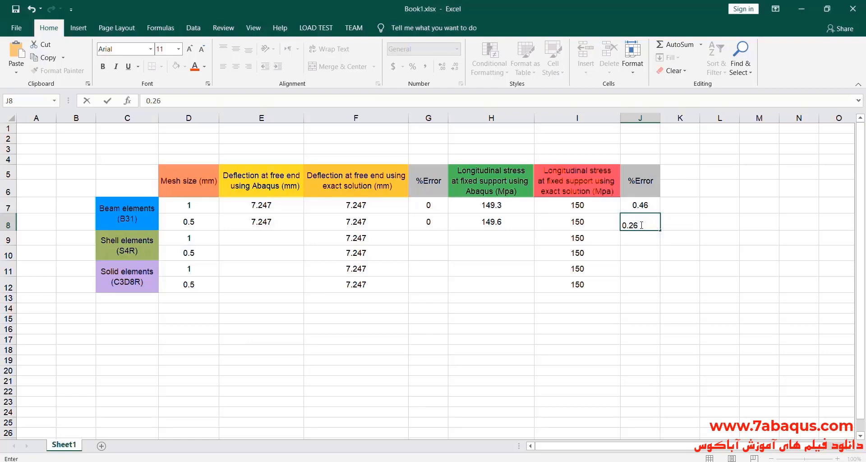
pyautogui.press('Return')
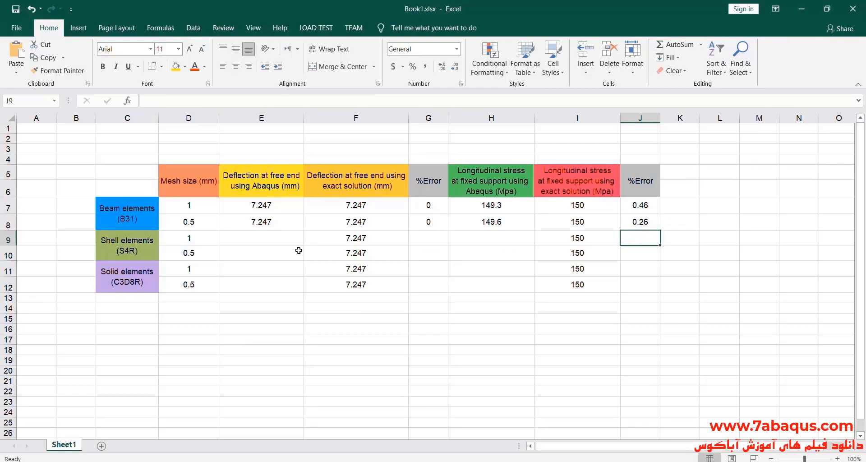
pyautogui.moveTo(192, 211); pyautogui.dragTo(639, 224)
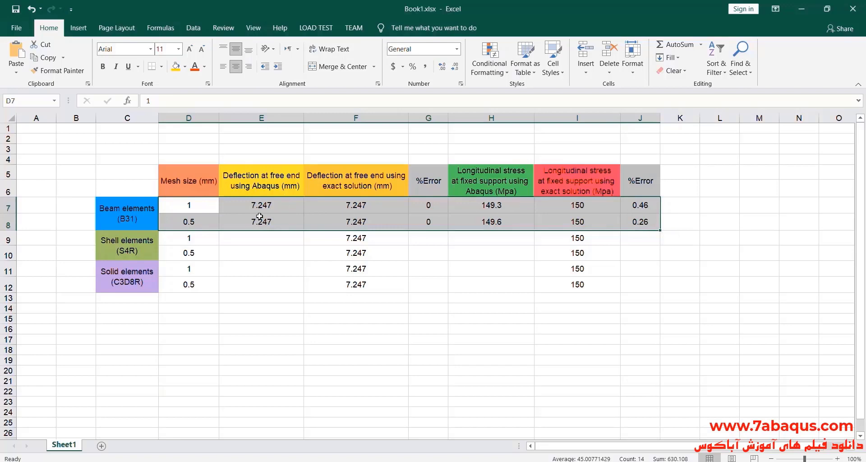
pyautogui.click(485, 256)
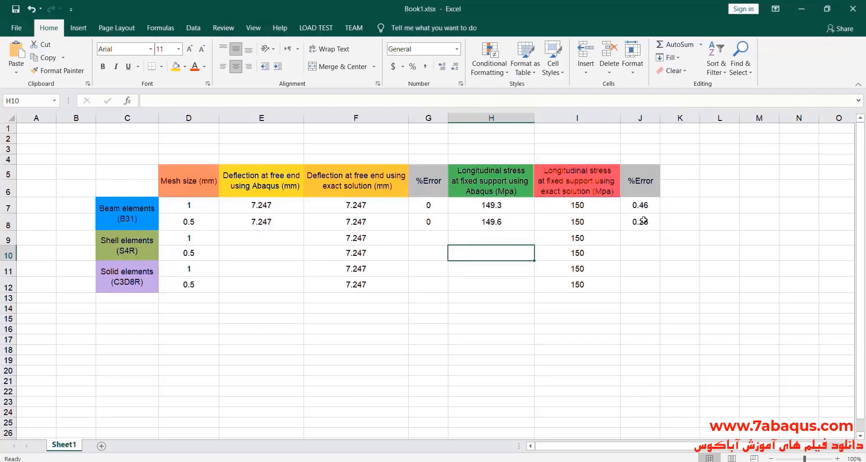
pyautogui.click(475, 311)
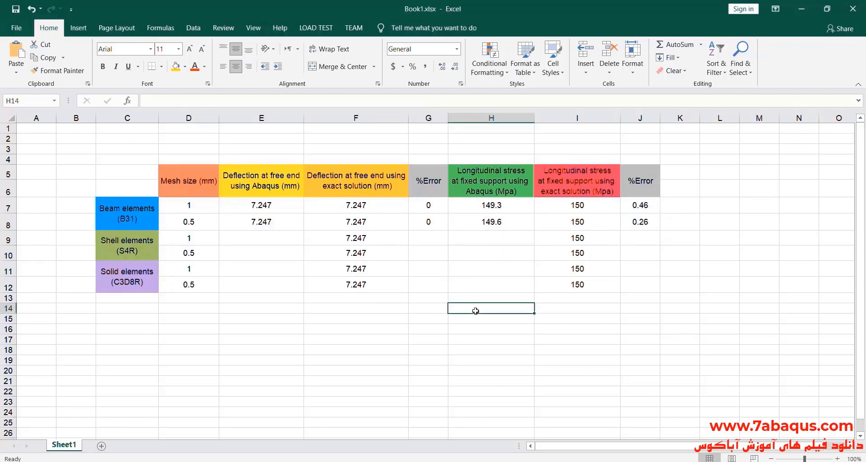
pyautogui.moveTo(121, 240); pyautogui.dragTo(640, 252)
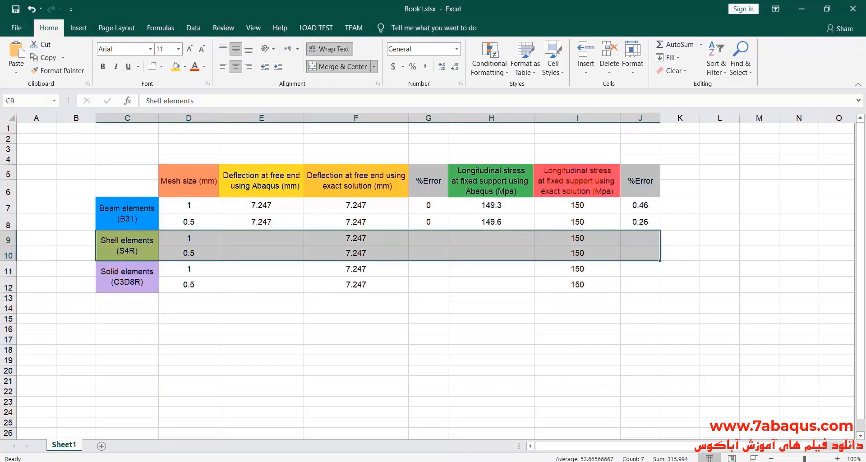
# Switch to Abaqus, return to the Part module and copy Model-1 to a new model named shell-elements.
pyautogui.hotkey('alt', 'Tab')
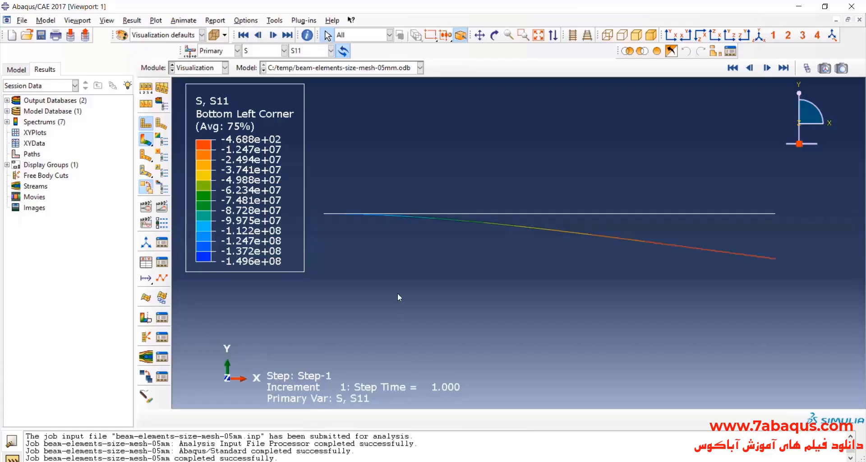
pyautogui.click(203, 68)
pyautogui.click(189, 78)
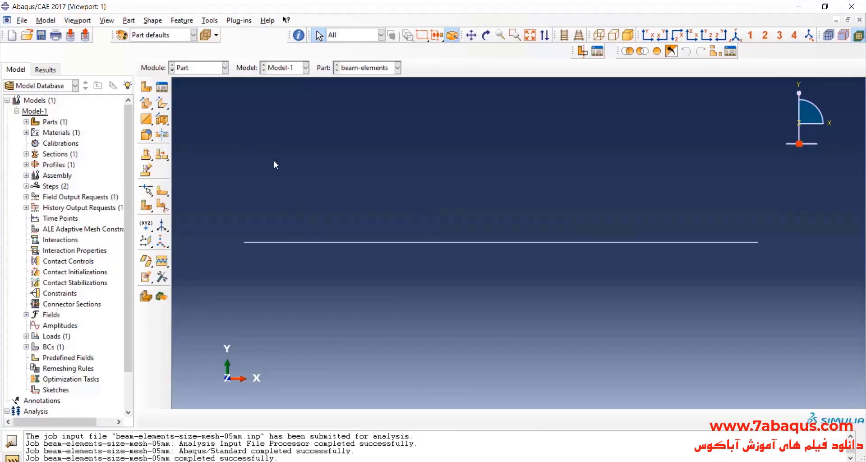
pyautogui.click(46, 21)
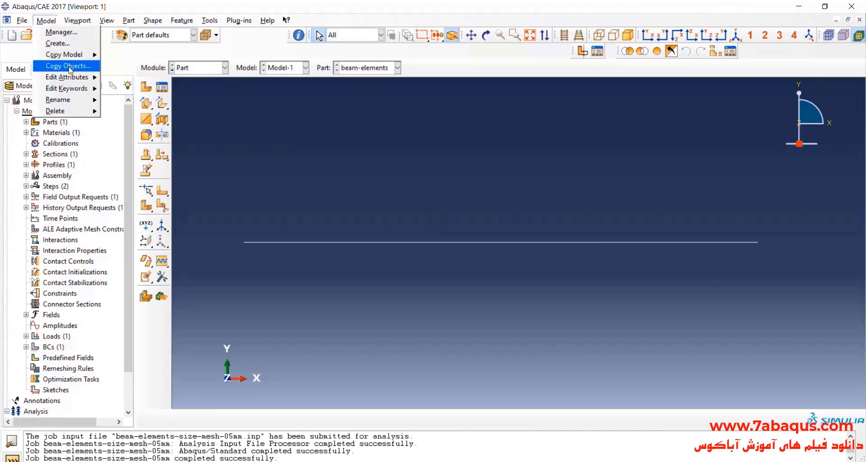
pyautogui.moveTo(71, 56)
pyautogui.click(124, 55)
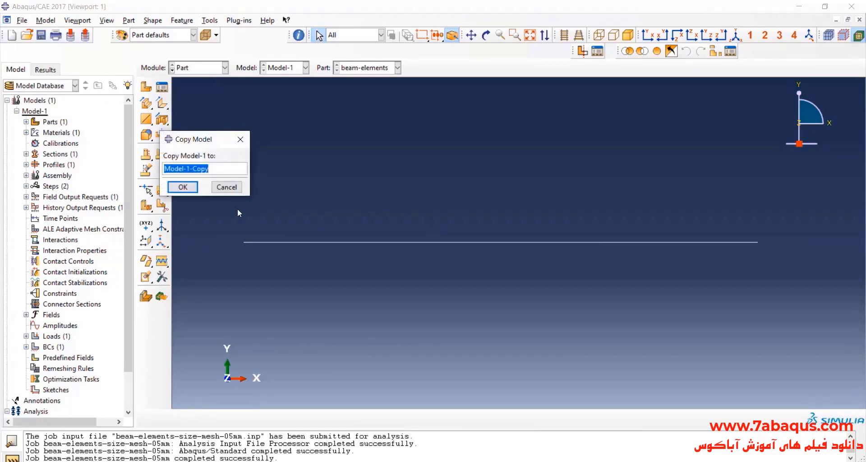
pyautogui.write('s')
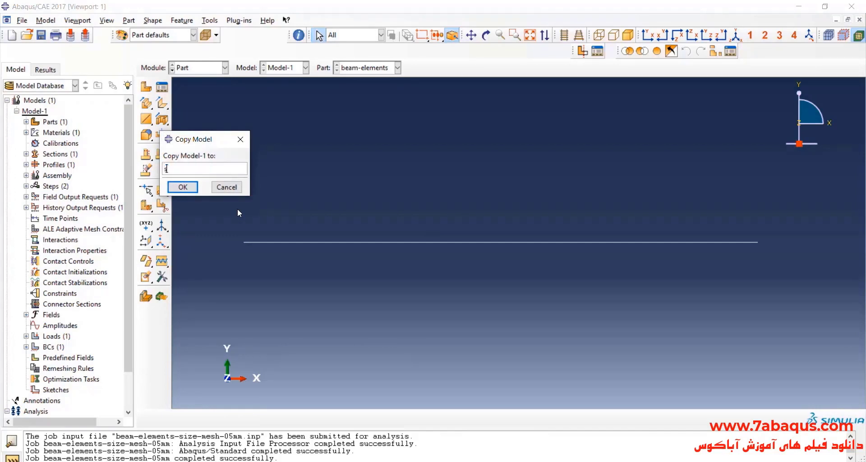
pyautogui.write('hell-elements')
pyautogui.click(182, 187)
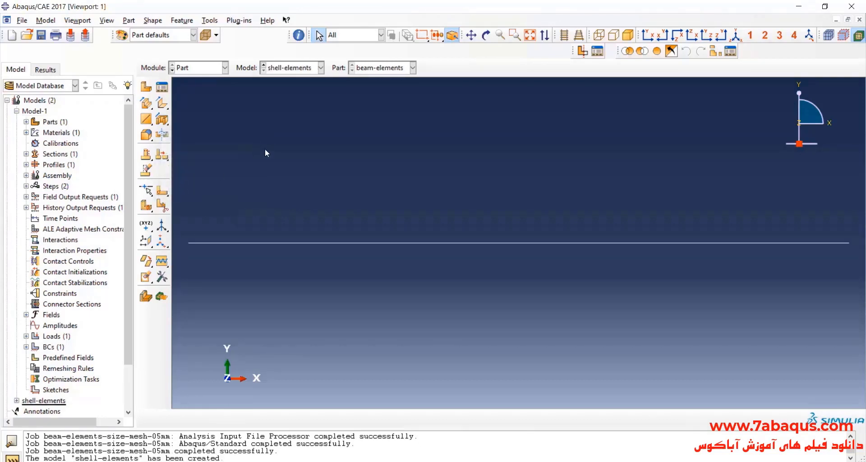
# In the shell-elements model, create a 3D deformable planar shell part named shell-elements with approximate size 1.
pyautogui.click(303, 72)
pyautogui.click(302, 91)
pyautogui.click(147, 88)
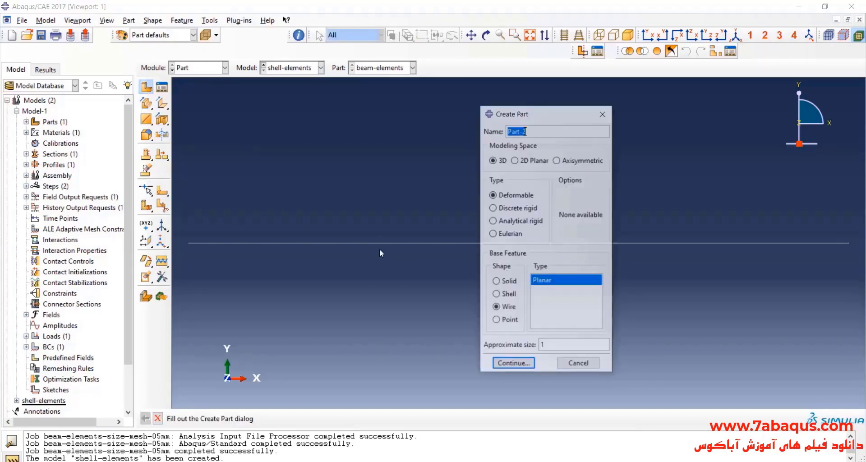
pyautogui.write('shell-elements')
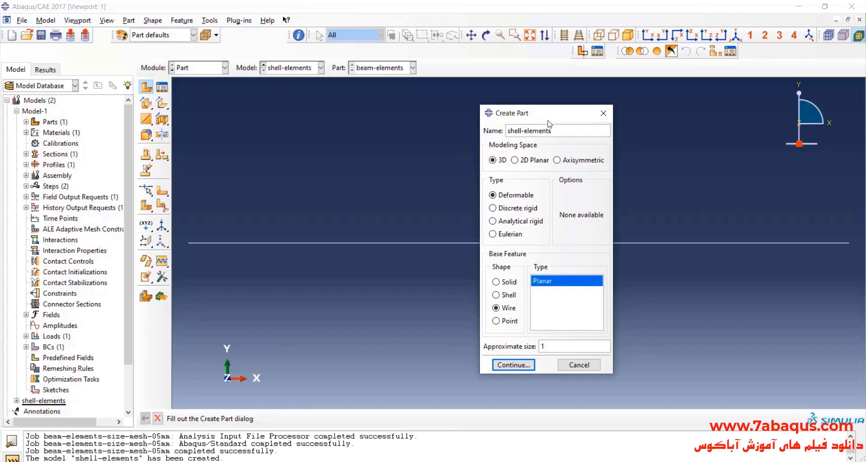
pyautogui.moveTo(547, 118); pyautogui.dragTo(446, 101)
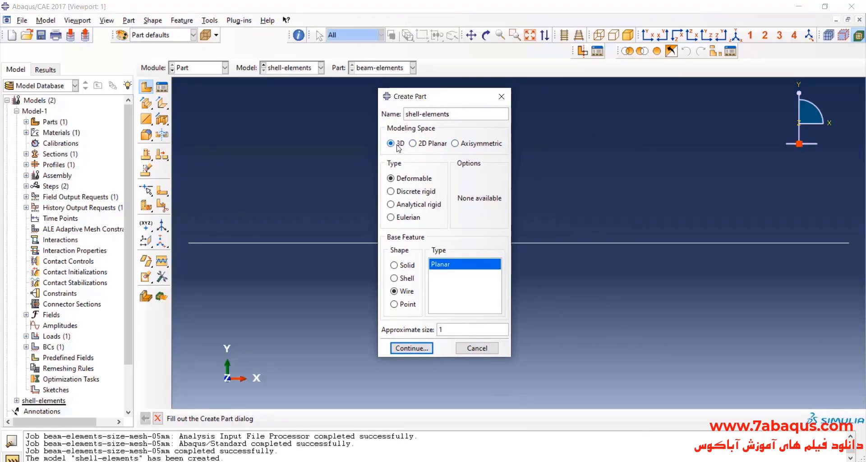
pyautogui.click(406, 278)
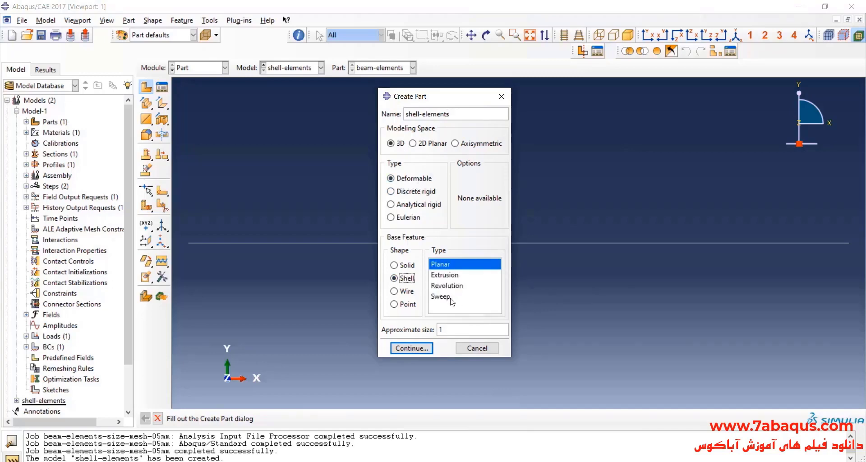
pyautogui.click(424, 349)
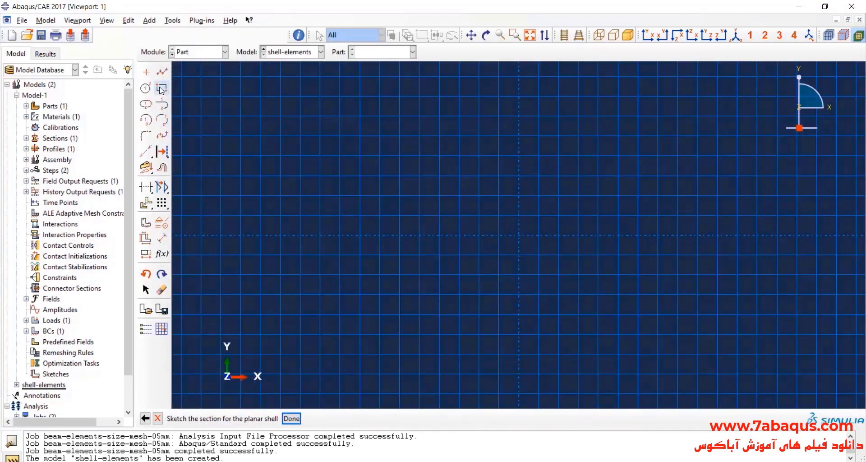
# Sketch a rectangle about 0.26 by 0.06 around the sketch origin for the shell section.
pyautogui.click(161, 89)
pyautogui.click(400, 195)
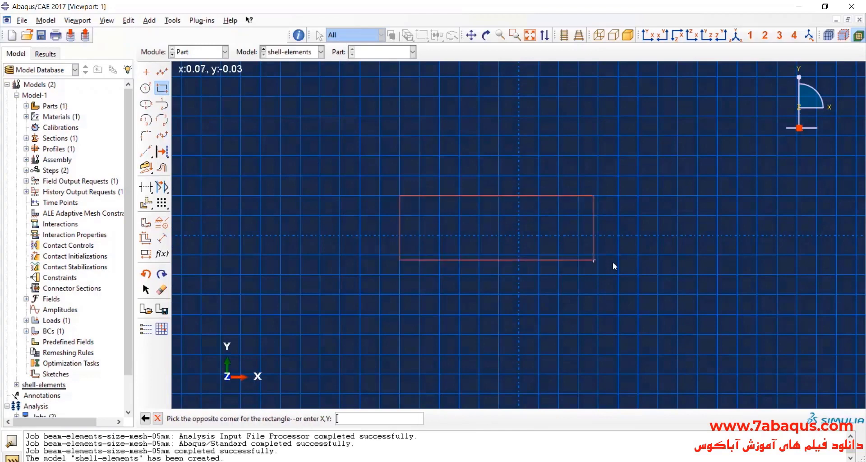
pyautogui.click(658, 255)
# Consult the beam drawing in Photos, return to Abaqus and dimension the rectangle's length as 0.2.
pyautogui.click(161, 239)
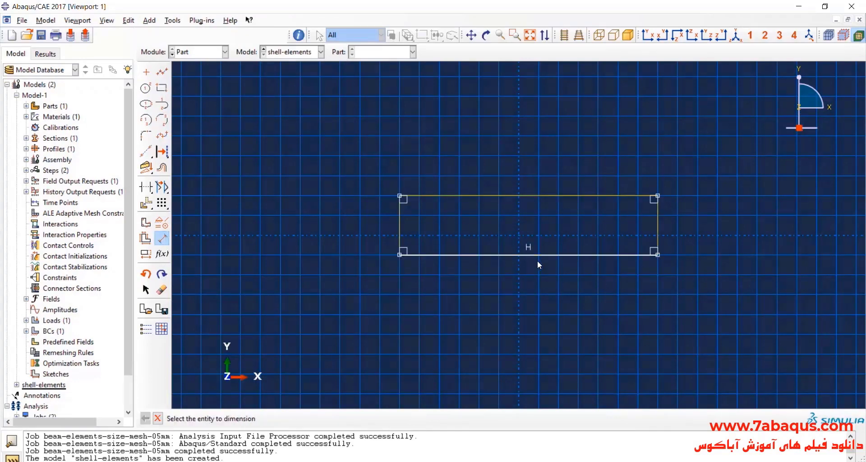
pyautogui.hotkey('alt', 'Tab')
pyautogui.scroll(3, 542, 191)
pyautogui.moveTo(585, 230); pyautogui.dragTo(499, 219)
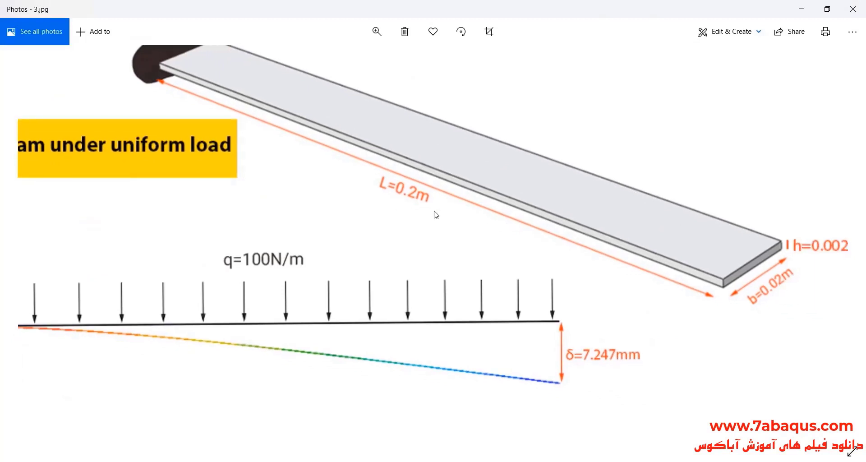
pyautogui.click(802, 10)
pyautogui.click(483, 255)
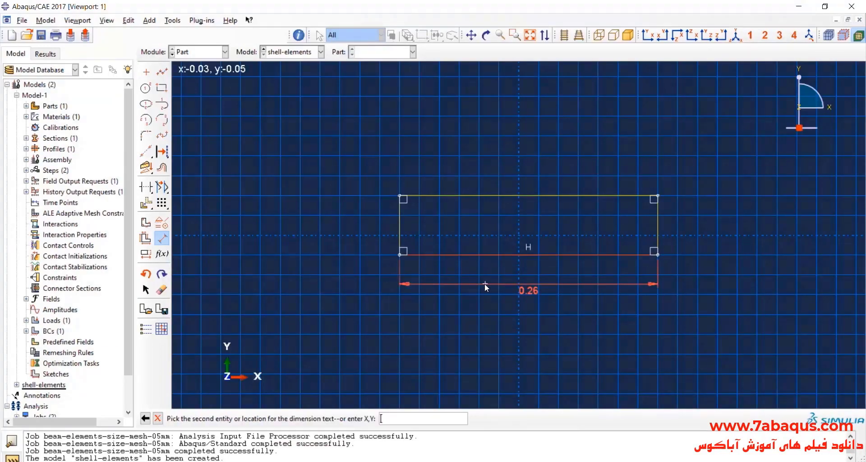
pyautogui.click(485, 283)
pyautogui.write('0.2')
pyautogui.press('Return')
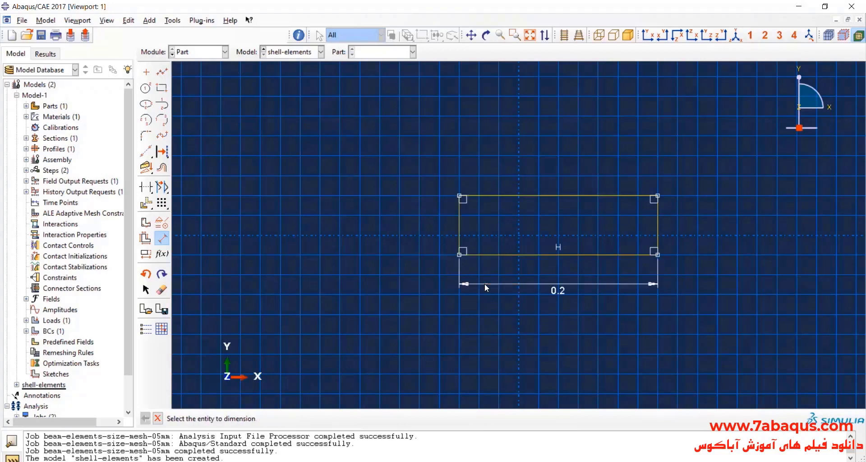
# Dimension the rectangle's height as 0.02 and finish the sketch to create the shell part.
pyautogui.click(450, 223)
pyautogui.click(404, 229)
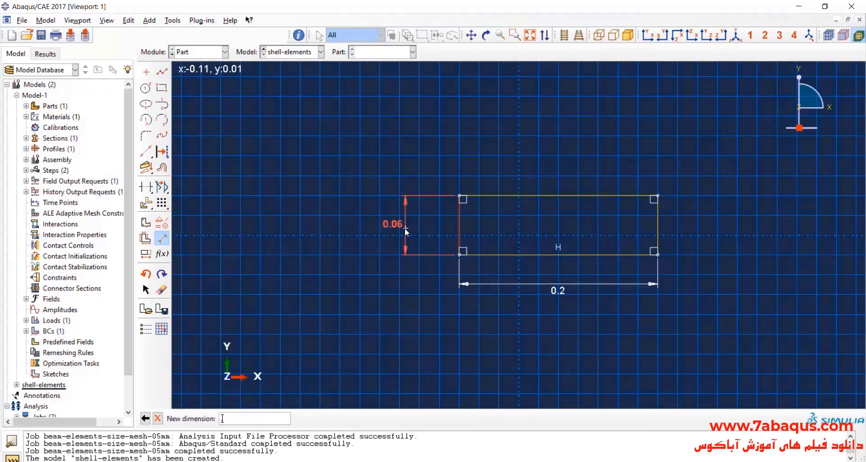
pyautogui.write('.02')
pyautogui.press('Return')
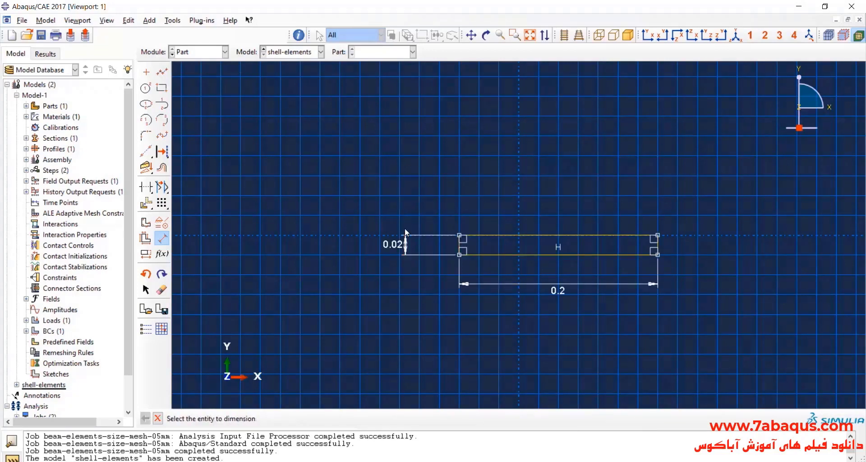
pyautogui.scroll(-1, 644, 265)
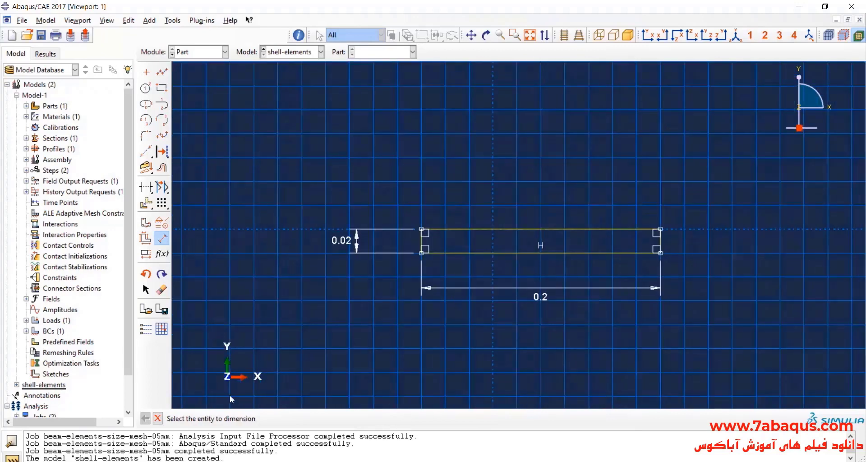
pyautogui.click(158, 418)
pyautogui.click(291, 418)
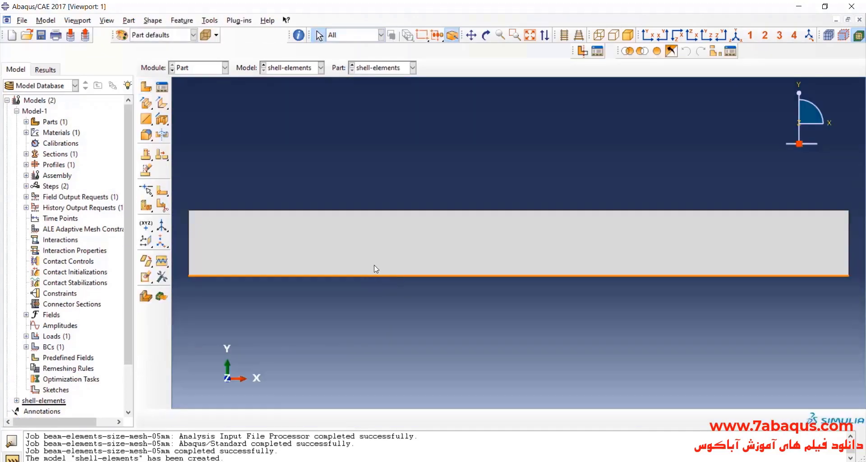
# In the Property module, start a section assignment with the whole shell face as region Set-1.
pyautogui.click(199, 67)
pyautogui.click(191, 85)
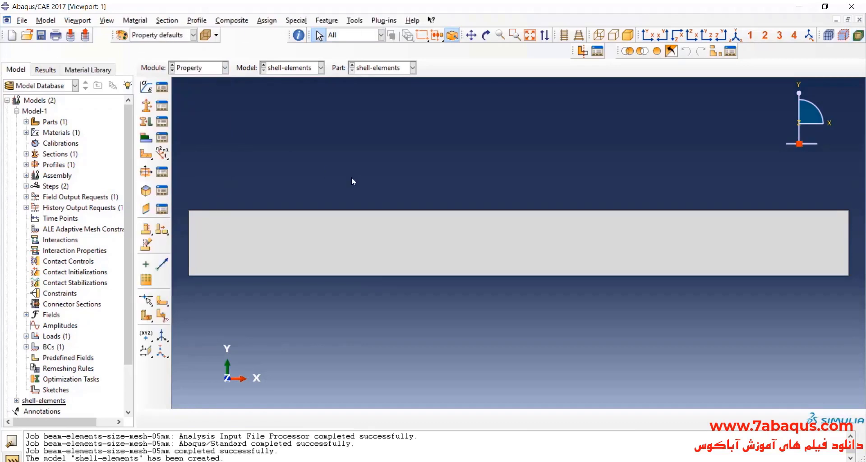
pyautogui.click(149, 121)
pyautogui.click(396, 245)
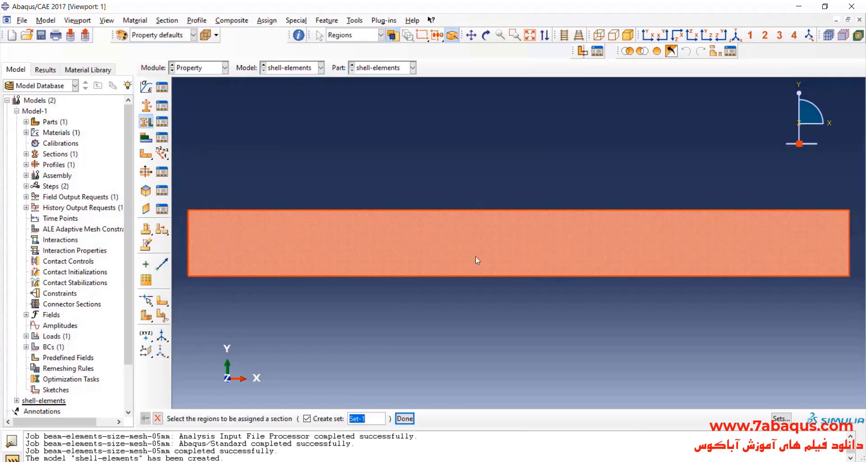
pyautogui.click(403, 419)
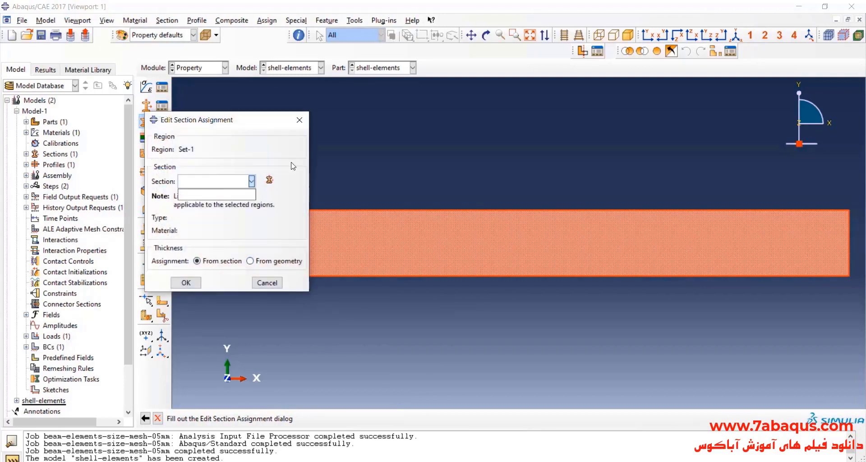
# Create a homogeneous shell section named shell-elements from the section assignment dialog.
pyautogui.click(270, 181)
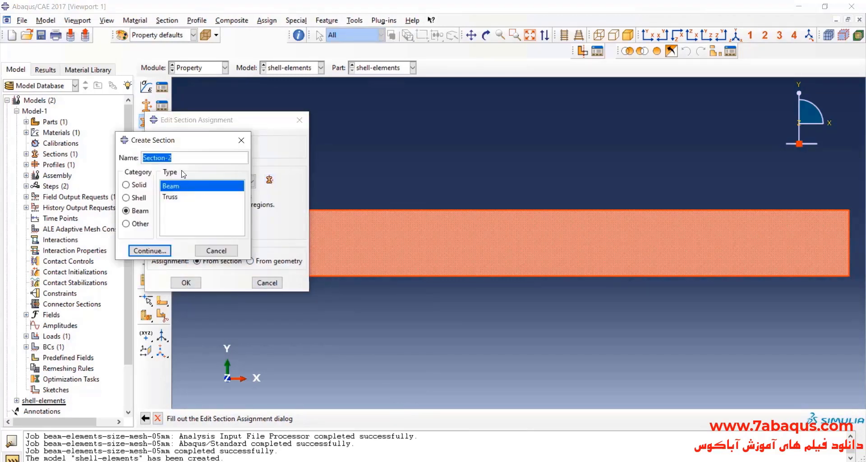
pyautogui.write('shell-elements')
pyautogui.click(147, 199)
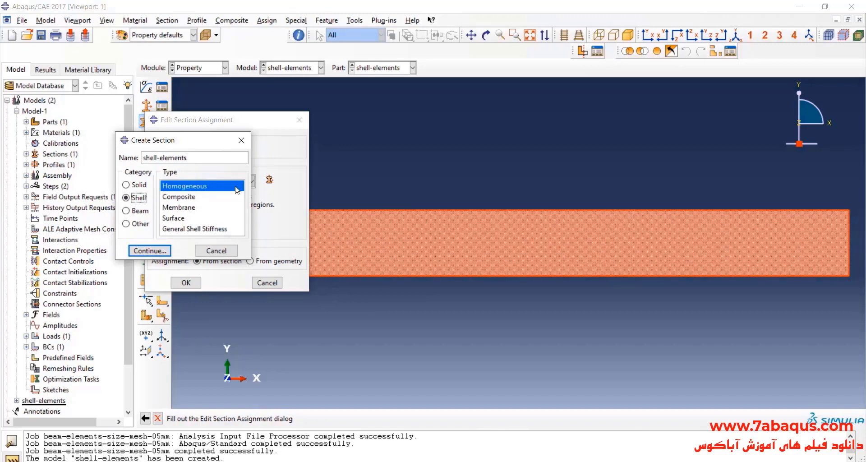
pyautogui.click(163, 251)
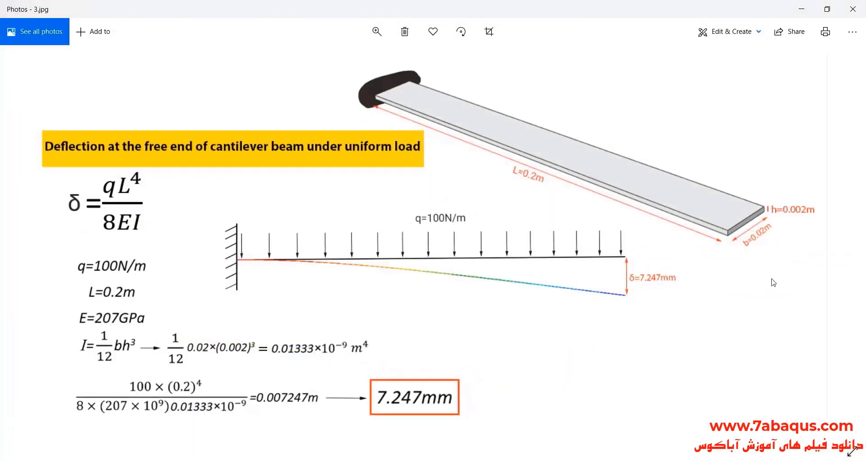
# Check the height in the Photos drawing, give the steel section a shell thickness of .002 and assign it to the face.
pyautogui.scroll(2, 799, 220)
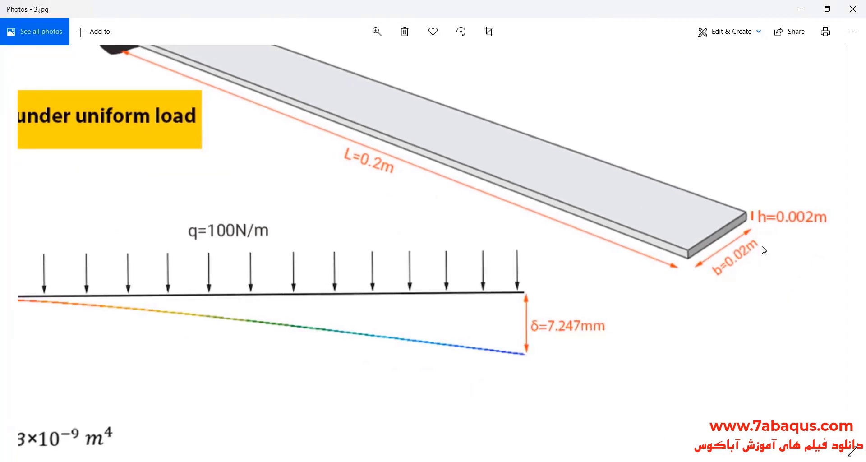
pyautogui.click(801, 9)
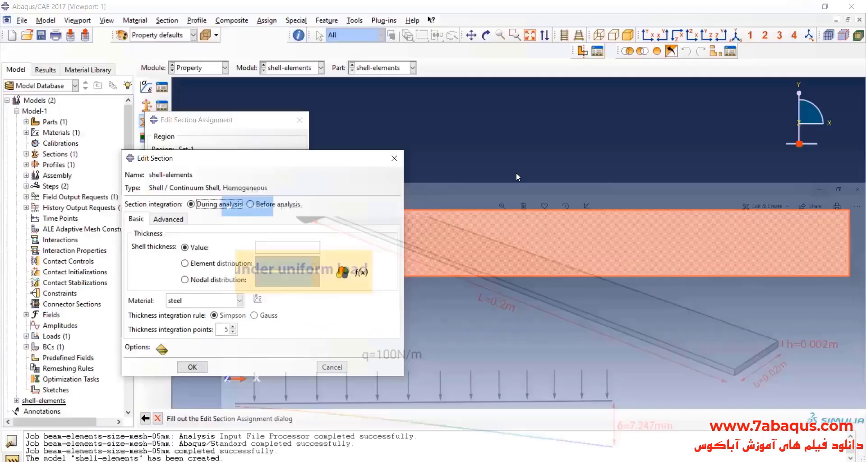
pyautogui.click(285, 248)
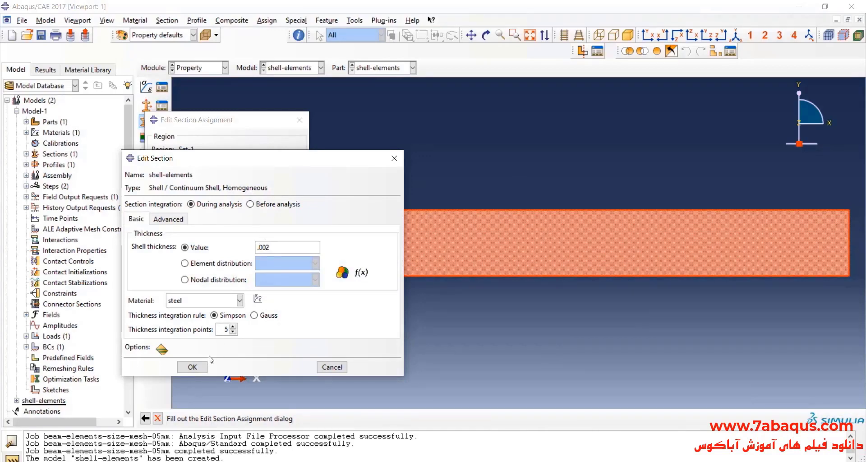
pyautogui.click(194, 366)
pyautogui.click(194, 331)
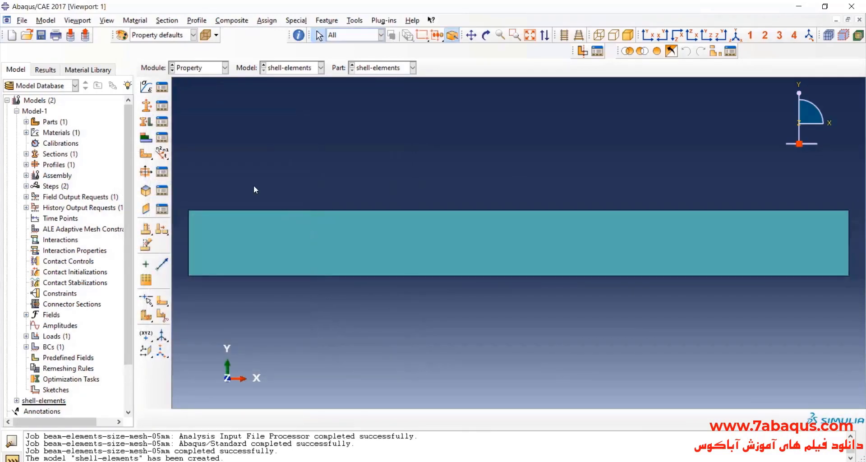
# Turn on rendering of the shell thickness at scale factor 1 and show the part in isometric view.
pyautogui.click(107, 20)
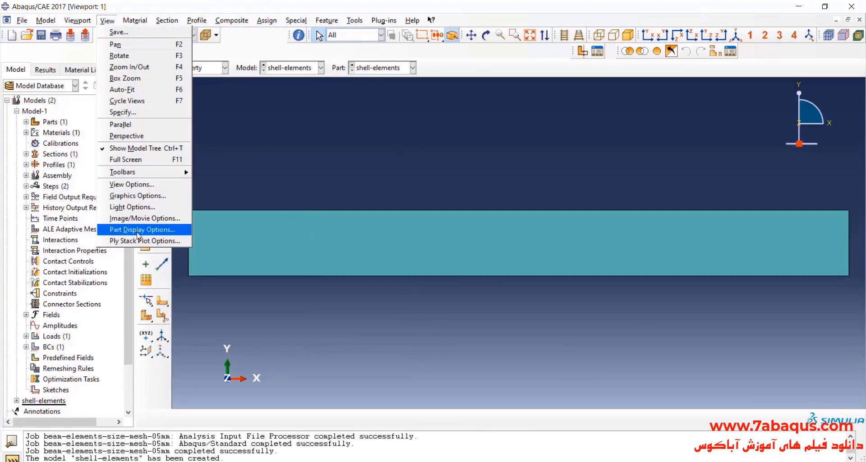
pyautogui.click(140, 230)
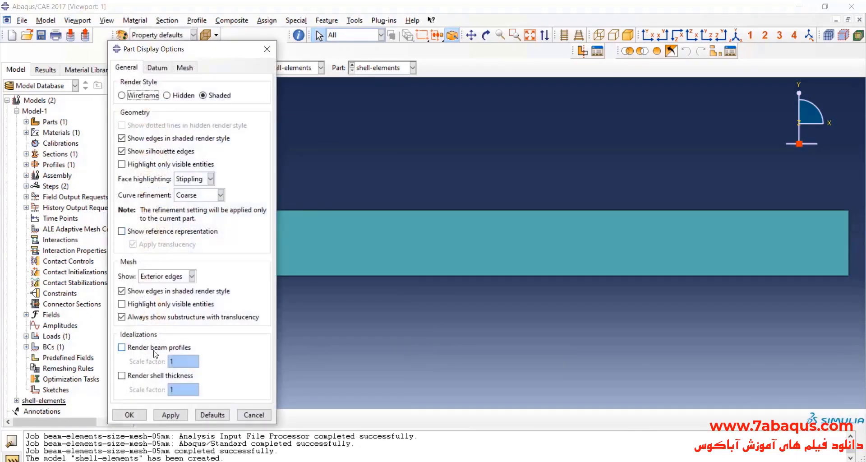
pyautogui.click(157, 376)
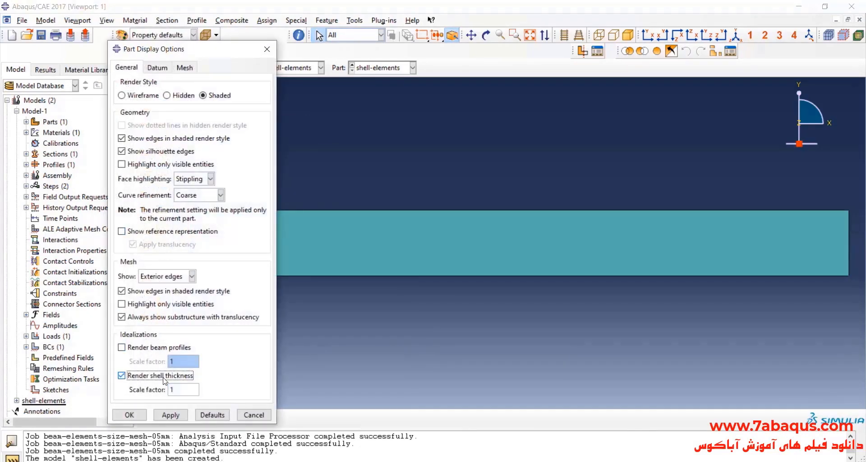
pyautogui.click(171, 414)
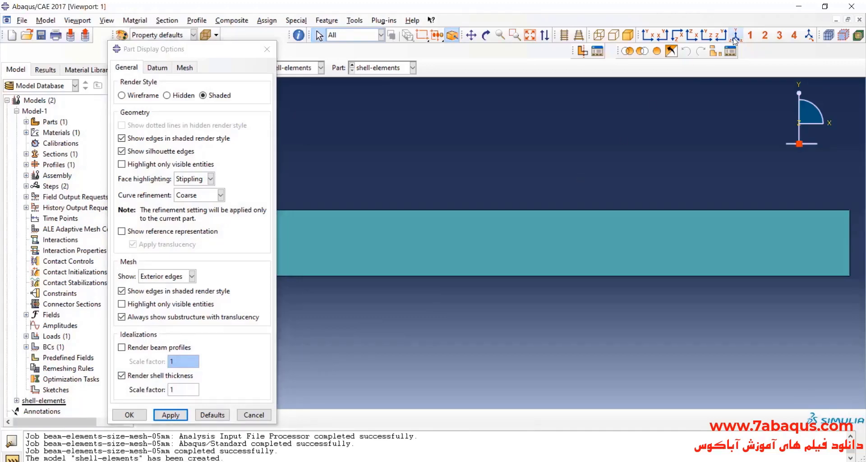
pyautogui.click(735, 34)
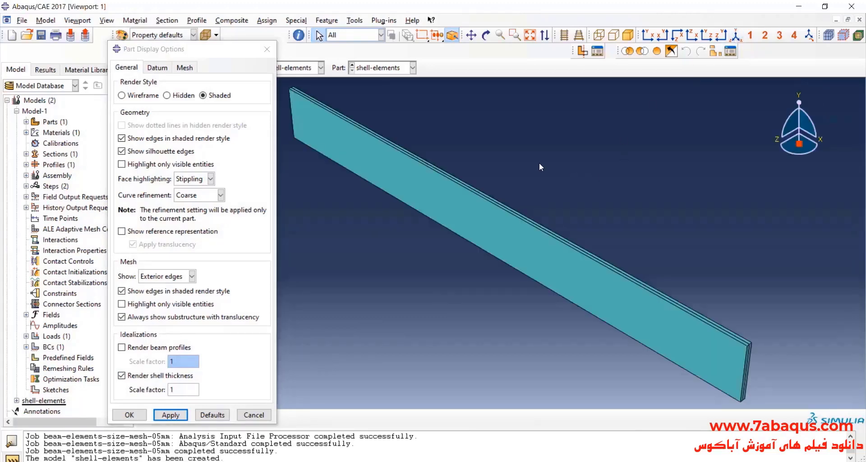
# Inspect the rendered shell thickness, turn its rendering off in the part display options and return to the XY view.
pyautogui.click(486, 35)
pyautogui.moveTo(451, 253)
pyautogui.mouseDown()
pyautogui.moveTo(458, 186)
pyautogui.moveTo(604, 271)
pyautogui.moveTo(629, 259)
pyautogui.moveTo(783, 326)
pyautogui.moveTo(681, 330)
pyautogui.mouseUp()
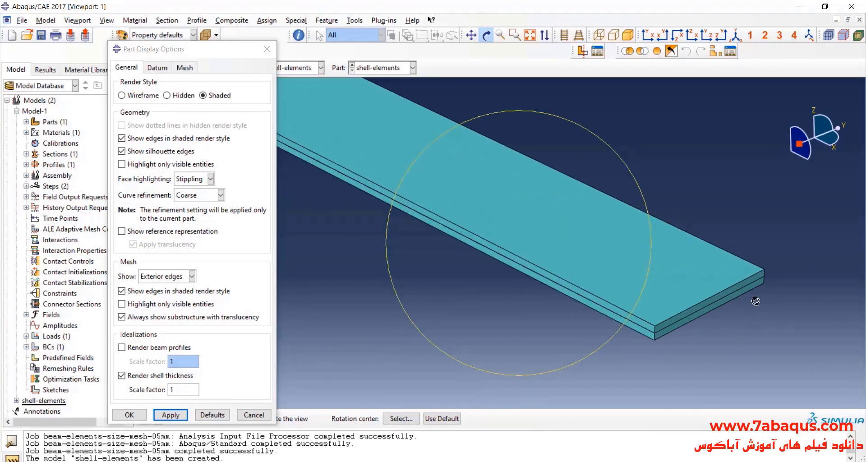
pyautogui.click(122, 376)
pyautogui.click(171, 415)
pyautogui.click(121, 376)
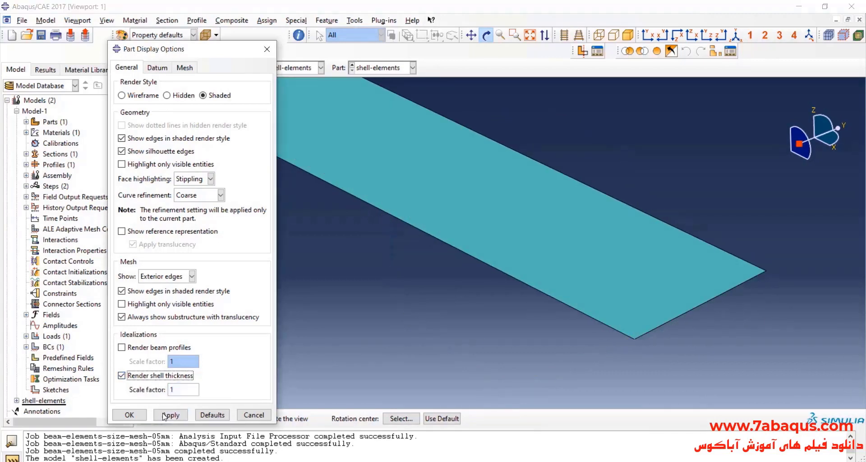
pyautogui.click(171, 415)
pyautogui.click(172, 415)
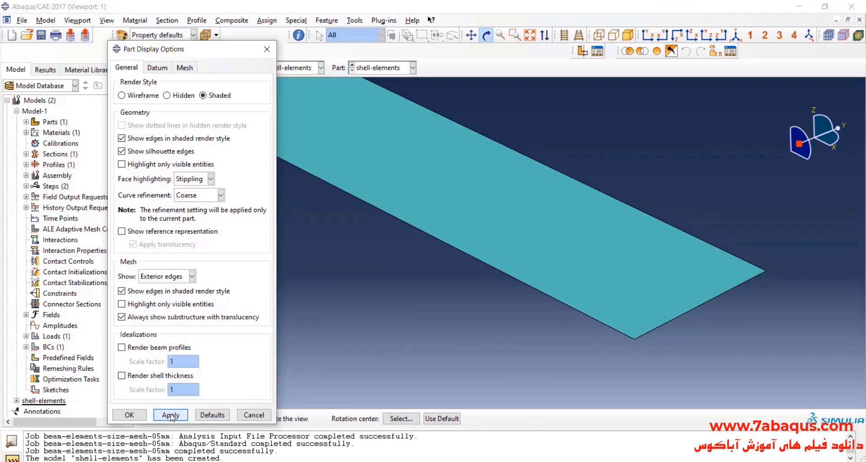
pyautogui.click(129, 414)
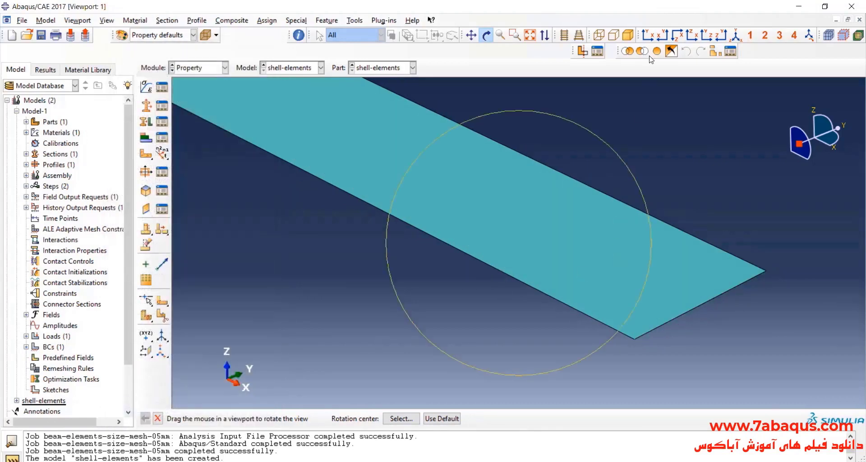
pyautogui.click(649, 36)
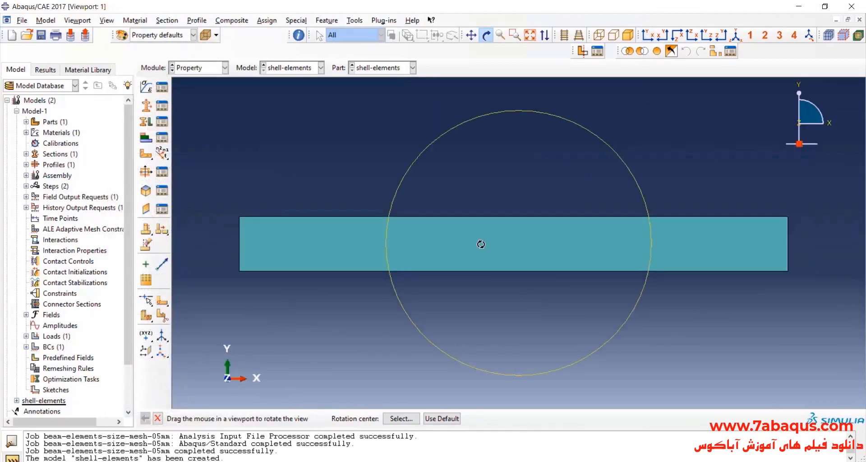
# In the Assembly module, delete the beam-elements-1 instance from the shell-elements model.
pyautogui.click(203, 68)
pyautogui.click(204, 102)
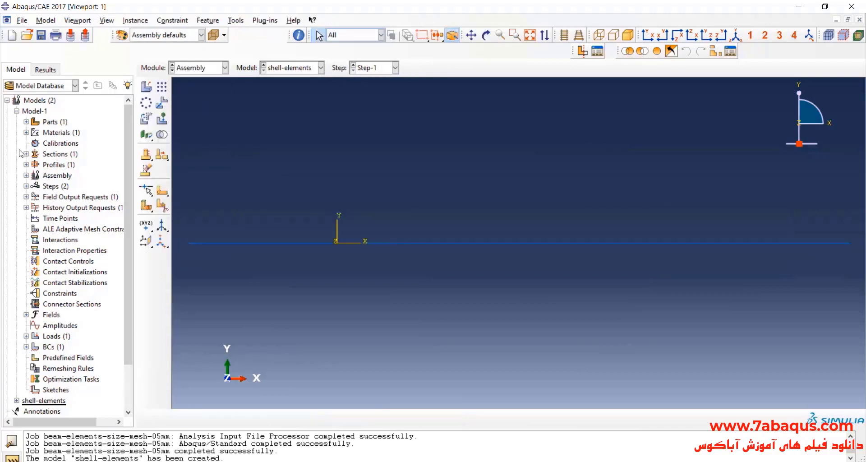
pyautogui.click(16, 110)
pyautogui.click(16, 122)
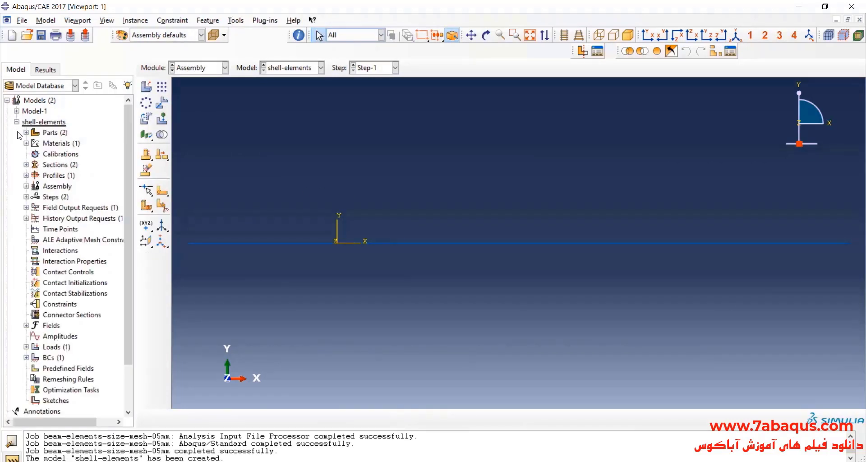
pyautogui.click(26, 186)
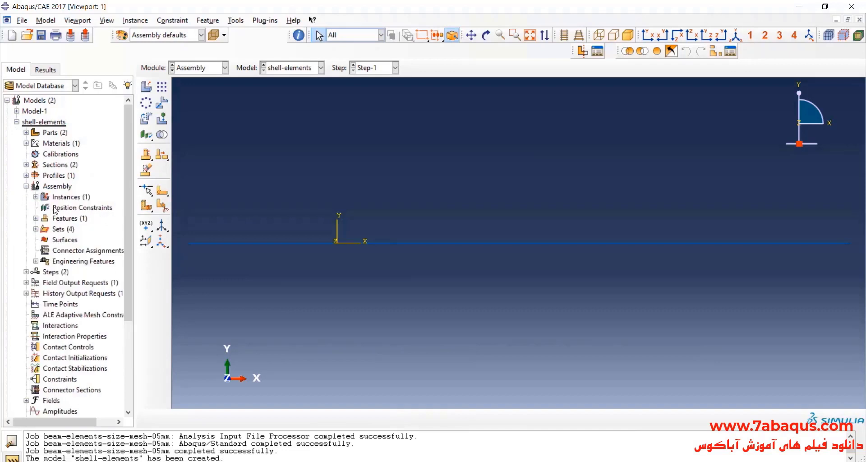
pyautogui.click(36, 197)
pyautogui.click(75, 209)
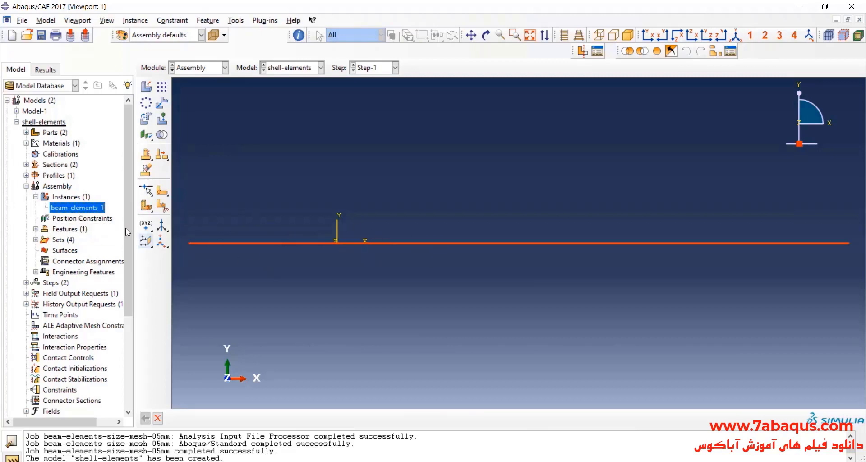
pyautogui.rightClick(89, 210)
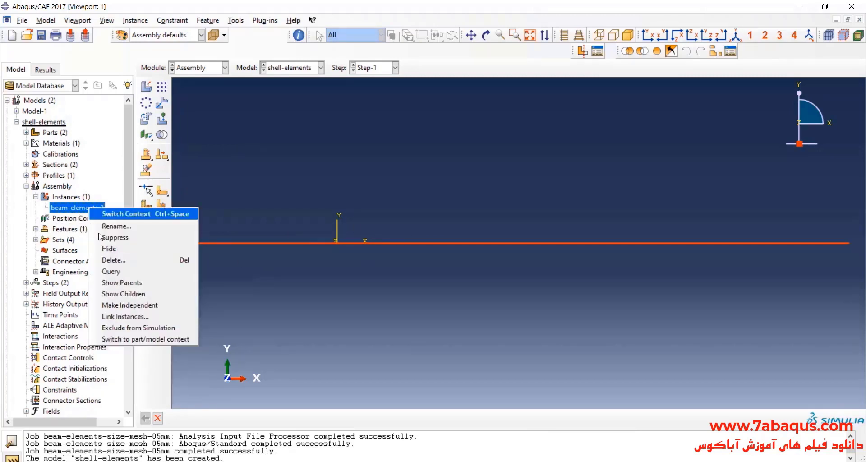
pyautogui.click(118, 260)
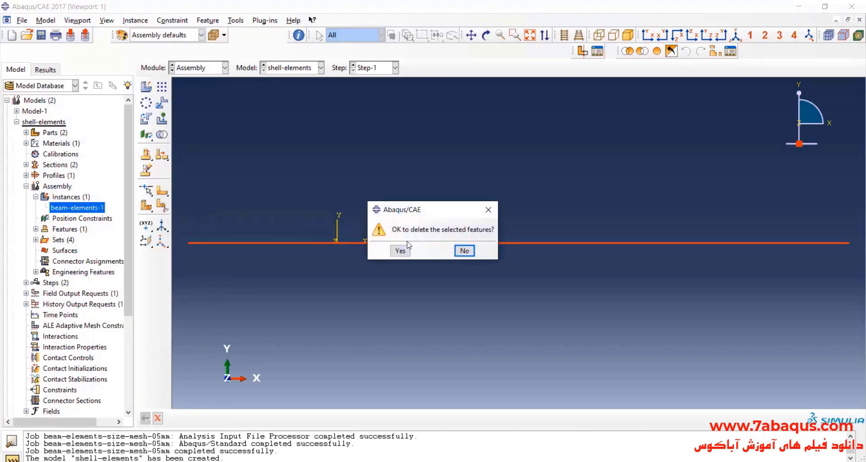
pyautogui.click(401, 251)
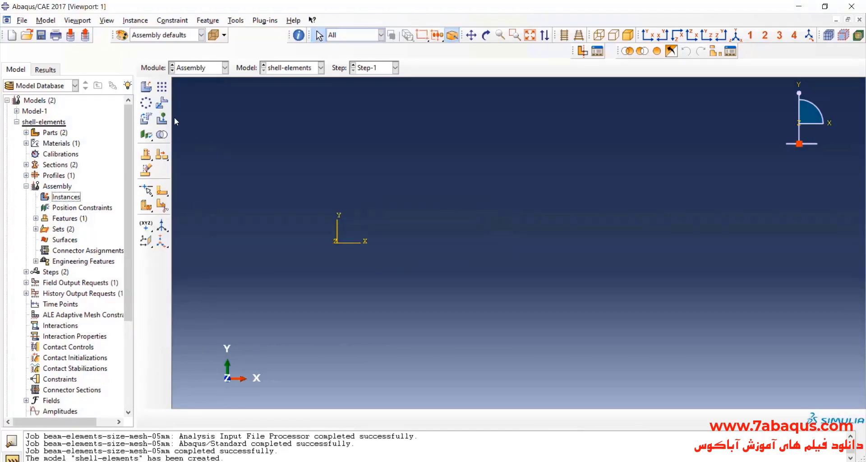
# Create a dependent assembly instance of the shell-elements part.
pyautogui.click(150, 92)
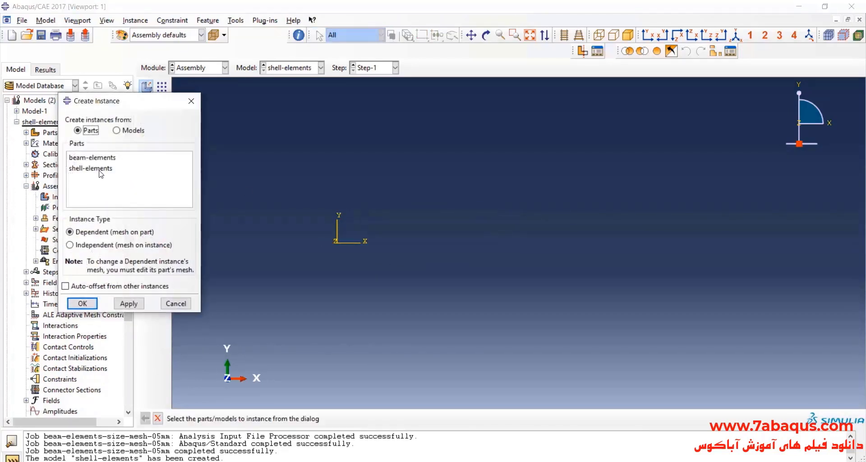
pyautogui.click(139, 175)
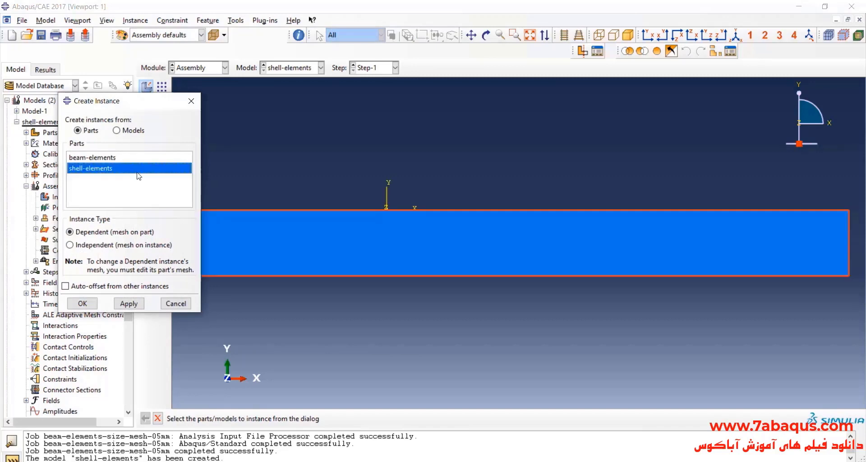
pyautogui.click(83, 303)
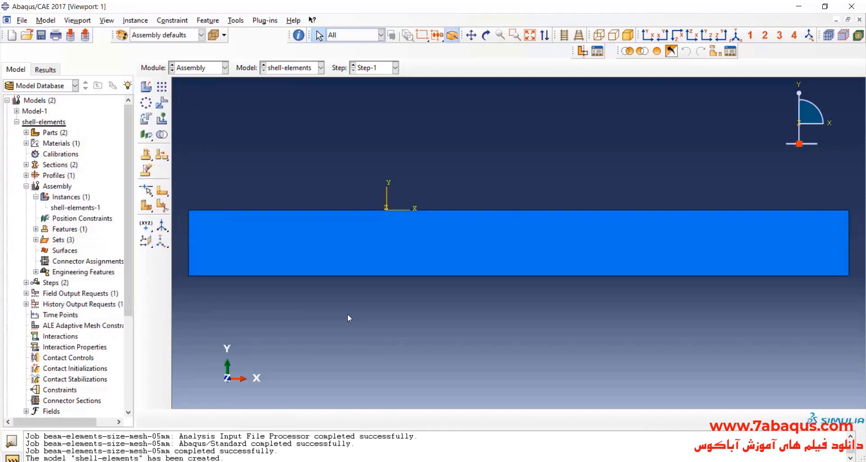
# Switch to the Step module and review the existing analysis steps and their Nlgeom setting.
pyautogui.click(204, 68)
pyautogui.click(199, 112)
pyautogui.click(161, 87)
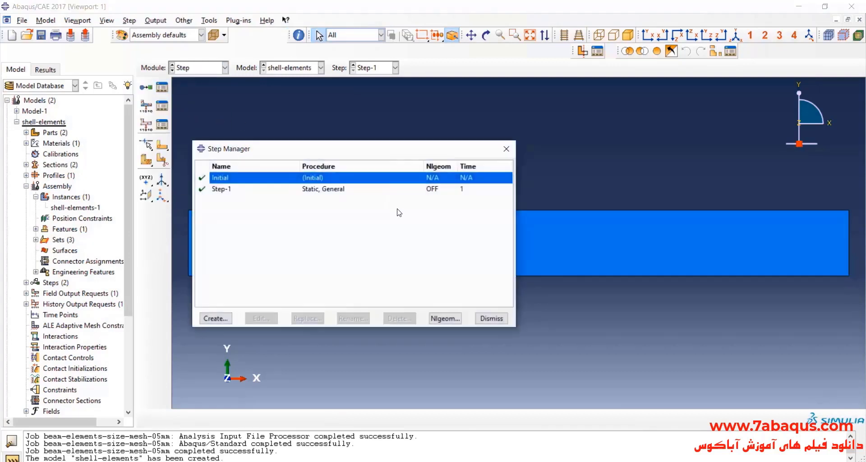
pyautogui.click(429, 191)
pyautogui.click(508, 147)
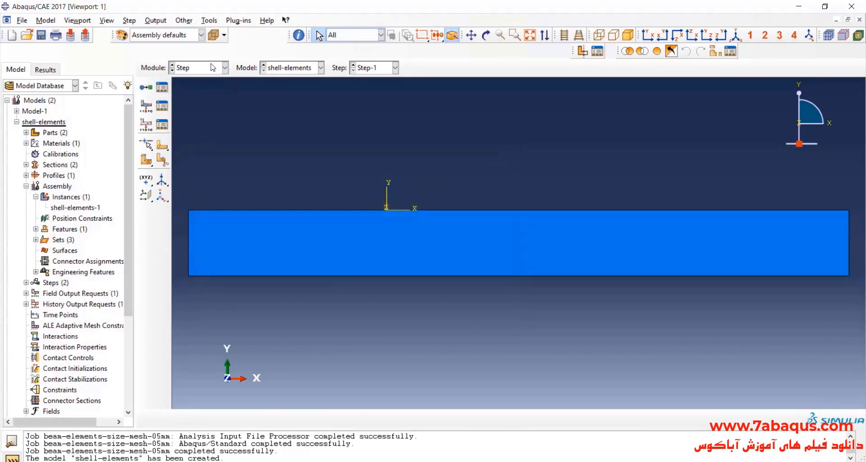
# In the Load module, delete the copied boundary condition BC-1 that refers to the removed beam region.
pyautogui.click(213, 68)
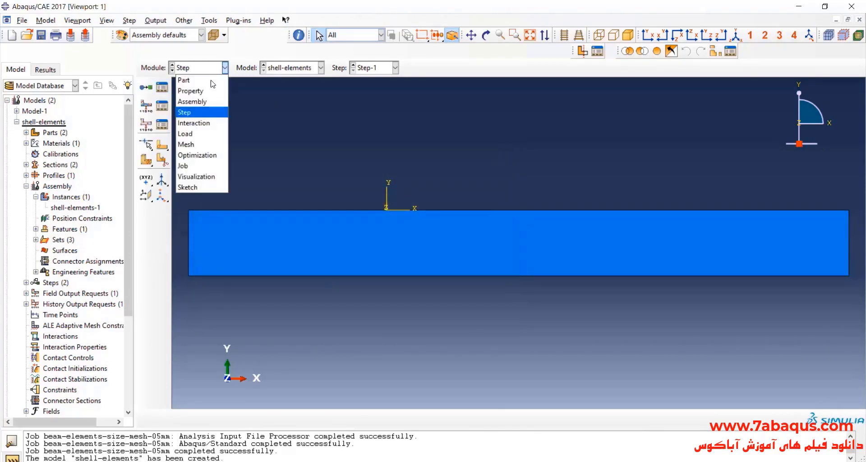
pyautogui.click(214, 135)
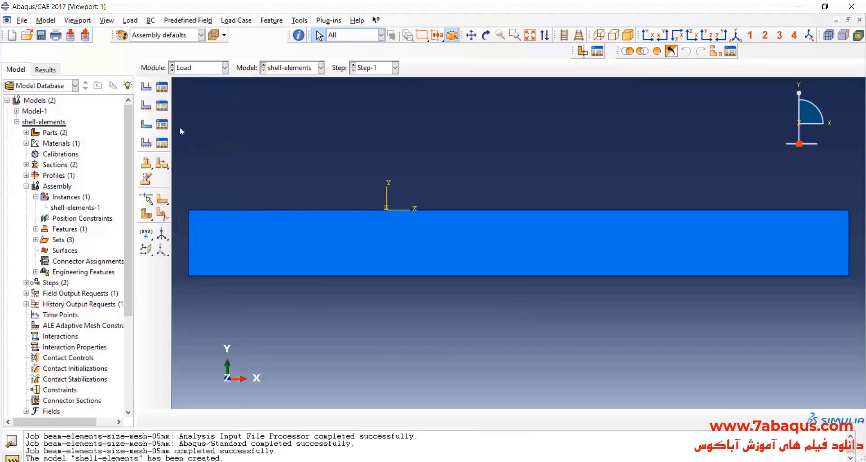
pyautogui.click(162, 106)
pyautogui.doubleClick(293, 128)
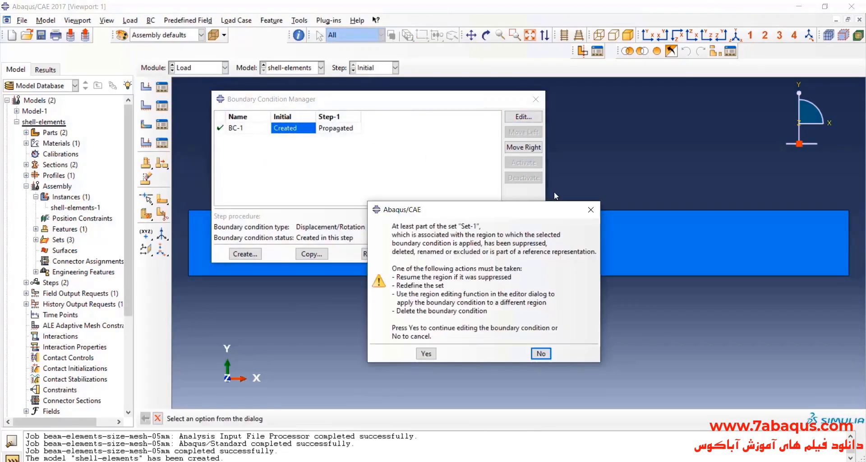
pyautogui.click(591, 210)
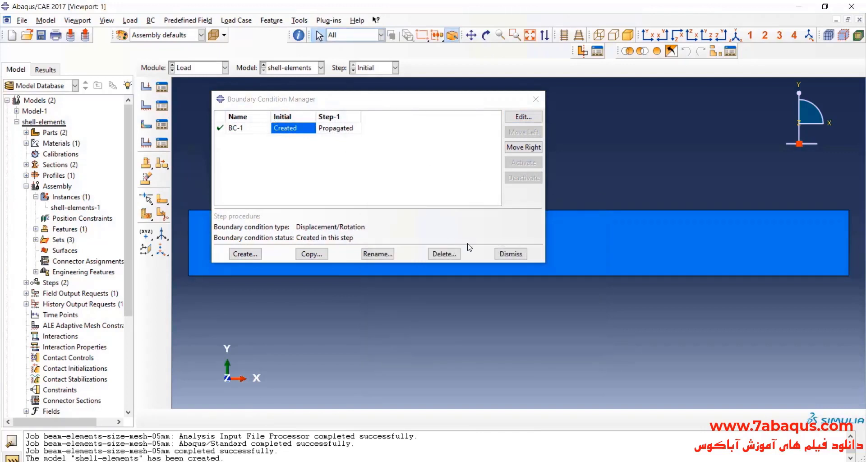
pyautogui.click(443, 253)
pyautogui.click(411, 248)
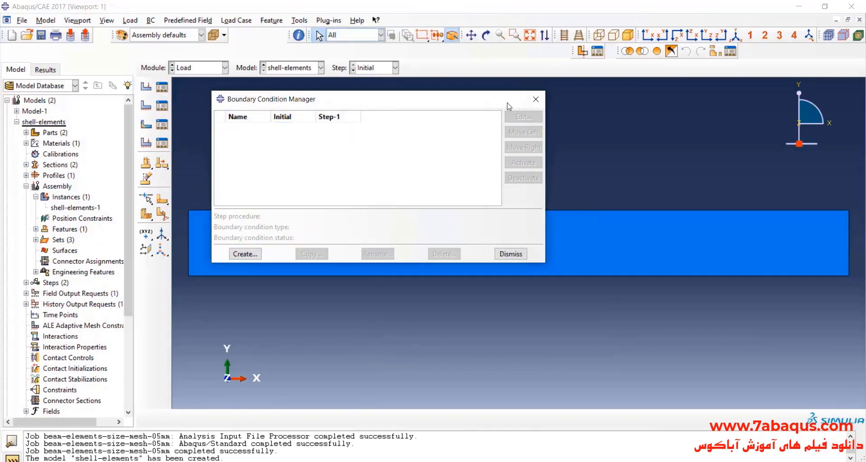
# Create a Displacement/Rotation boundary condition in the Initial step on the shell's short edge at the low-X end, fixing U1, U2, U3, UR1, UR2 and UR3.
pyautogui.click(234, 246)
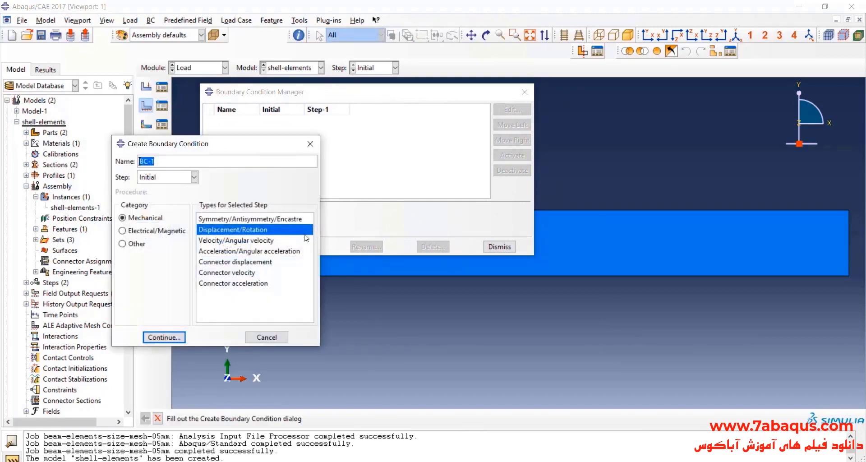
pyautogui.click(167, 338)
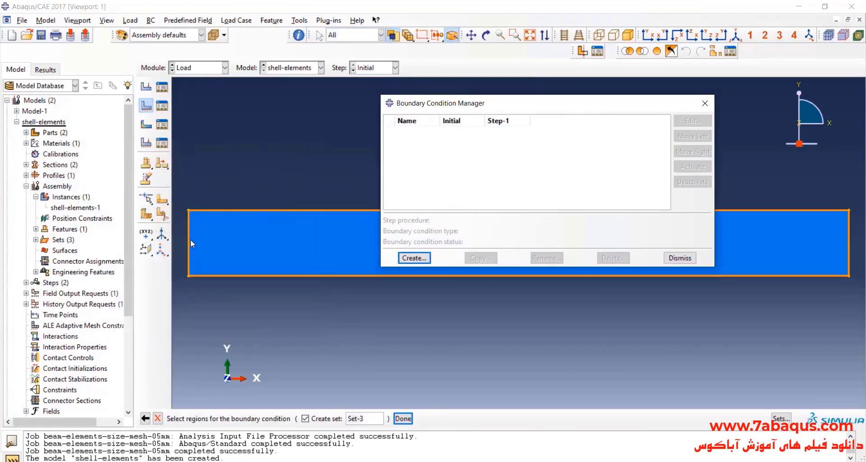
pyautogui.click(188, 238)
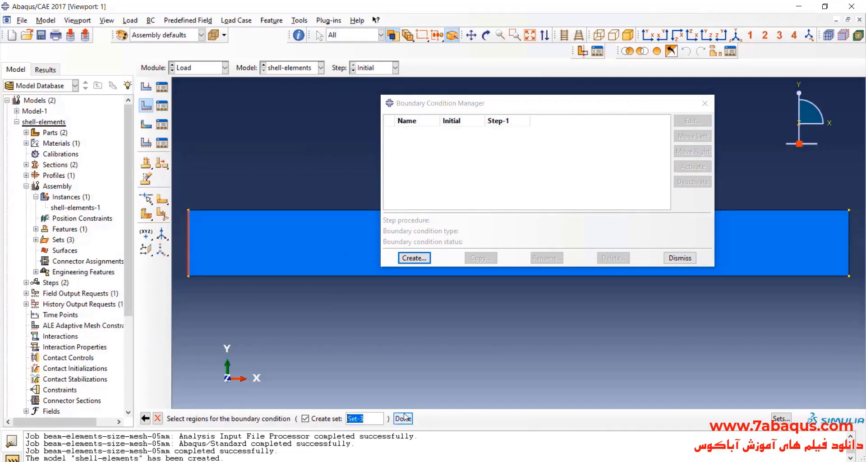
pyautogui.click(402, 418)
pyautogui.click(687, 278)
pyautogui.click(684, 264)
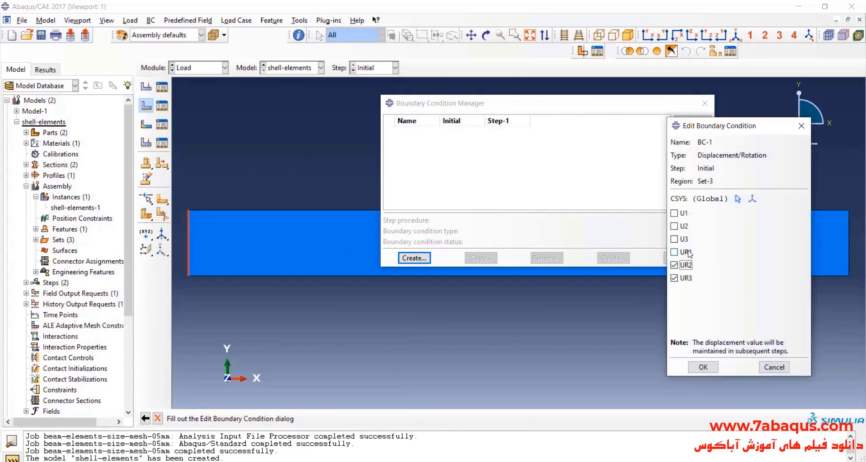
pyautogui.click(685, 252)
pyautogui.click(683, 239)
pyautogui.click(684, 226)
pyautogui.click(683, 213)
pyautogui.click(711, 365)
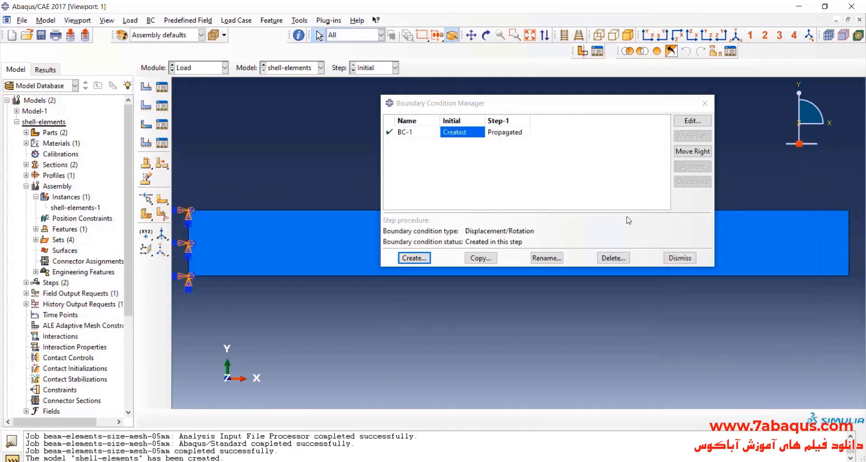
pyautogui.click(705, 103)
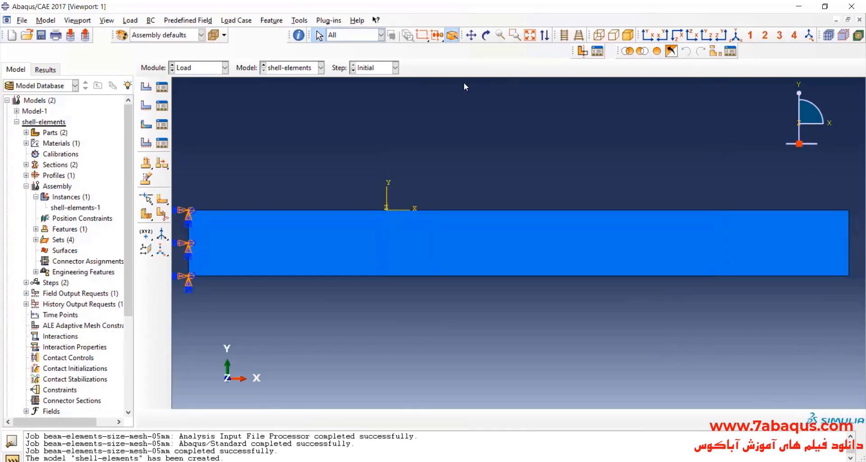
# Tilt the shell into a three-dimensional view and delete the copied load named line-load.
pyautogui.click(486, 35)
pyautogui.moveTo(451, 189); pyautogui.dragTo(497, 204)
pyautogui.click(162, 87)
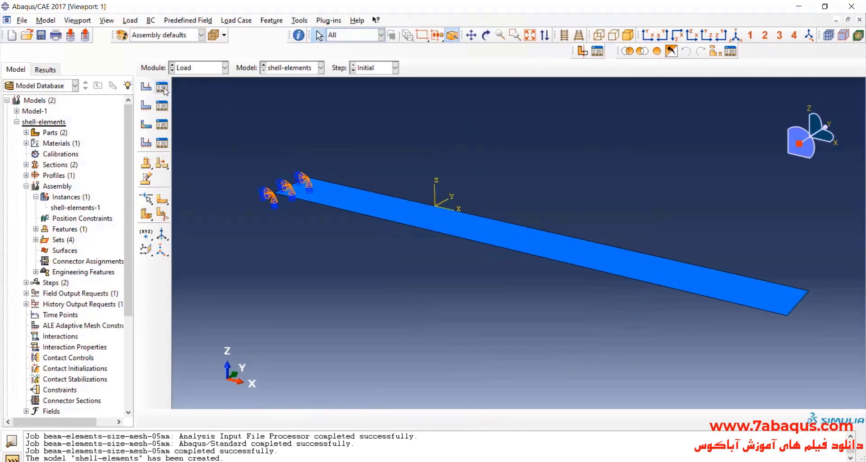
pyautogui.doubleClick(116, 204)
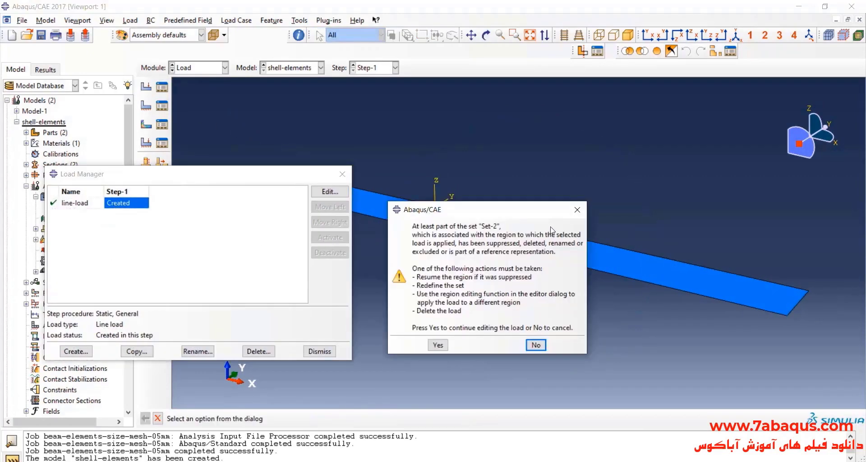
pyautogui.click(577, 210)
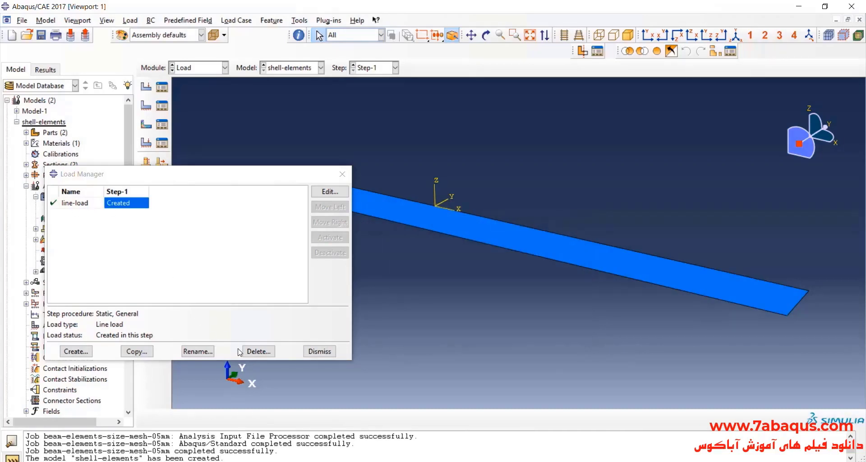
pyautogui.click(255, 351)
pyautogui.click(408, 251)
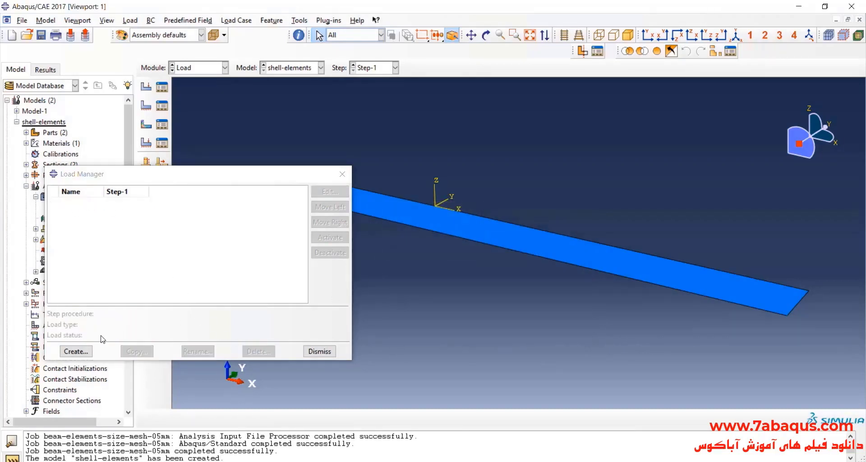
# Start a mechanical Pressure load in Step-1 and select the shell's whole face as its surface.
pyautogui.click(76, 351)
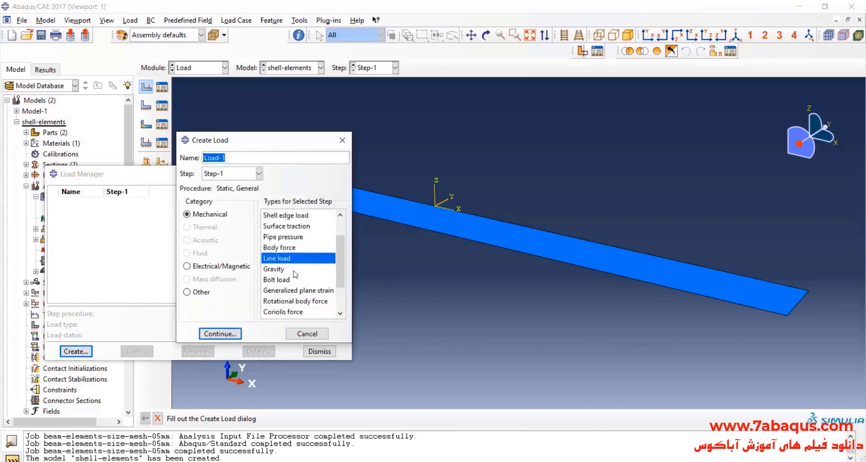
pyautogui.scroll(2, 291, 264)
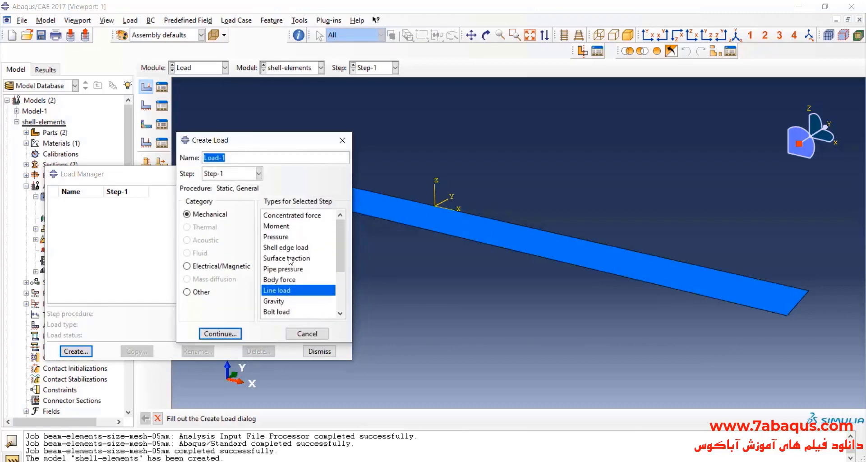
pyautogui.click(275, 236)
pyautogui.click(220, 333)
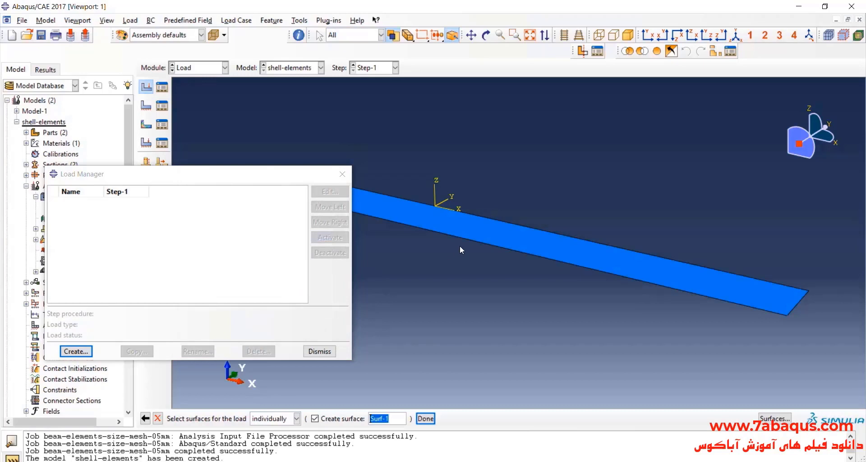
pyautogui.click(487, 239)
pyautogui.moveTo(316, 174); pyautogui.dragTo(255, 156)
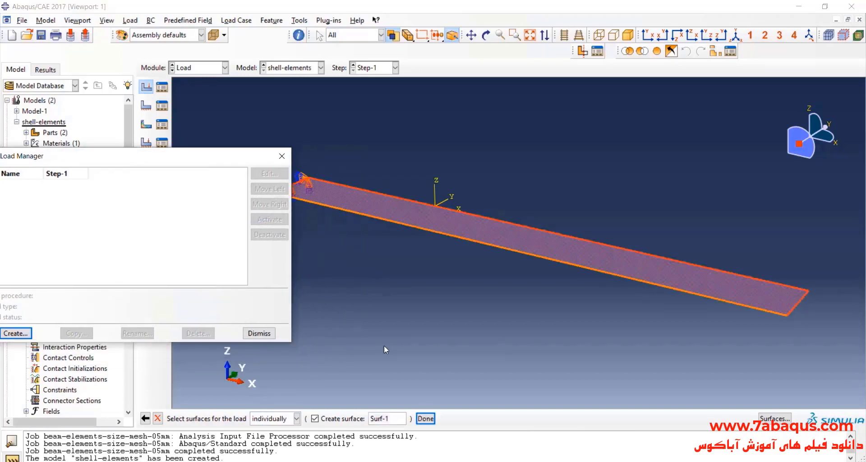
pyautogui.click(426, 418)
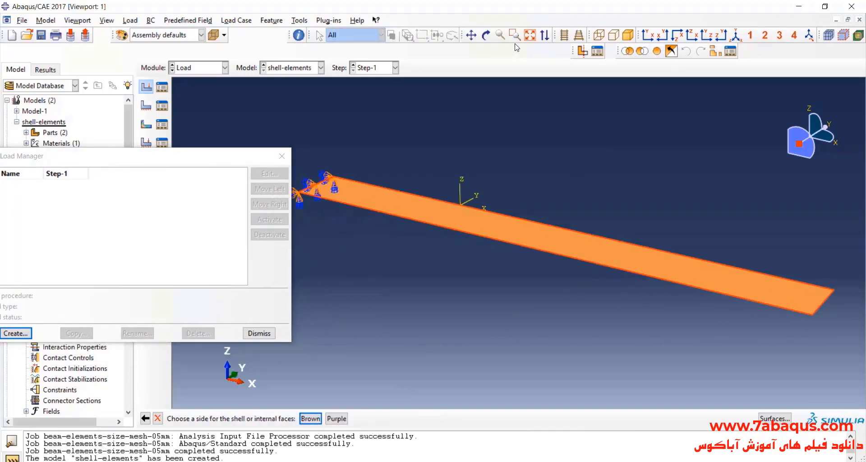
# Apply the pressure to the shell's Brown side with a uniform magnitude of 5000 and finish the load definition.
pyautogui.click(486, 36)
pyautogui.moveTo(493, 205); pyautogui.dragTo(496, 163)
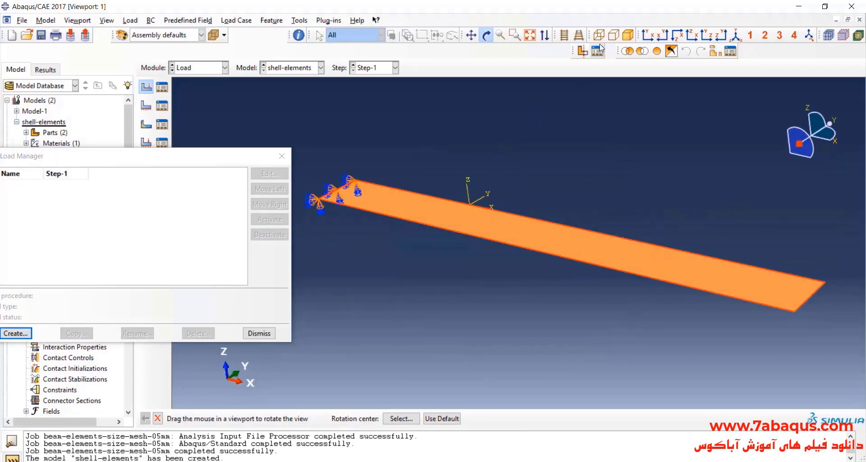
pyautogui.click(491, 36)
pyautogui.click(311, 418)
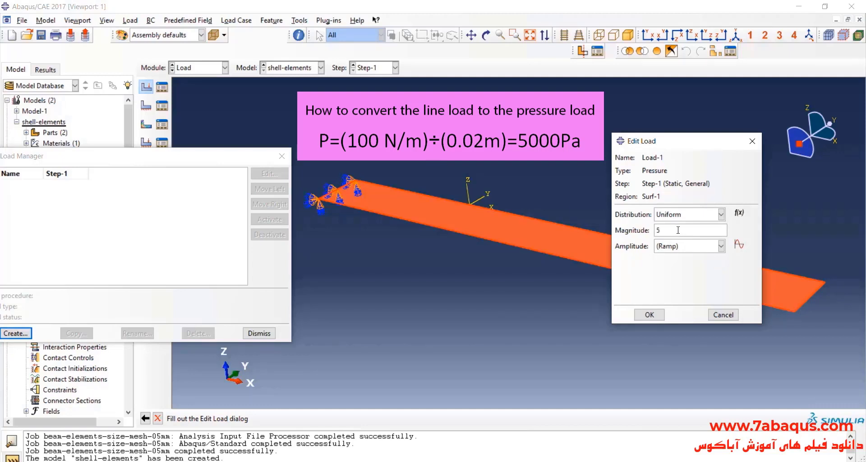
pyautogui.click(656, 316)
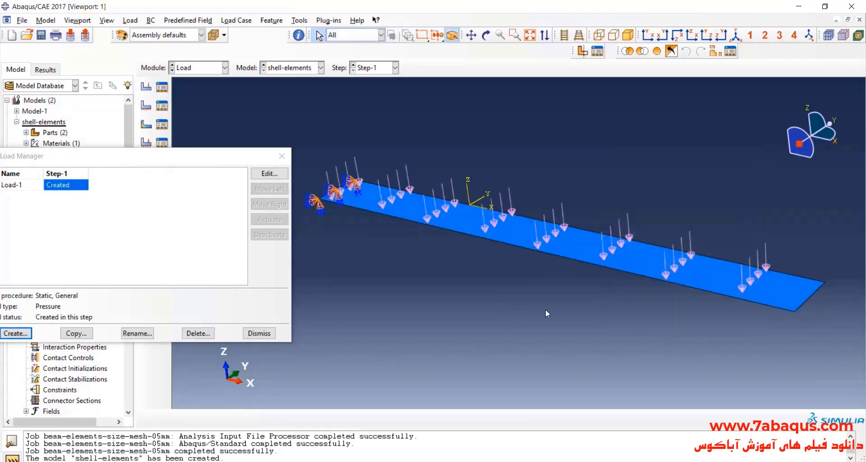
pyautogui.click(282, 156)
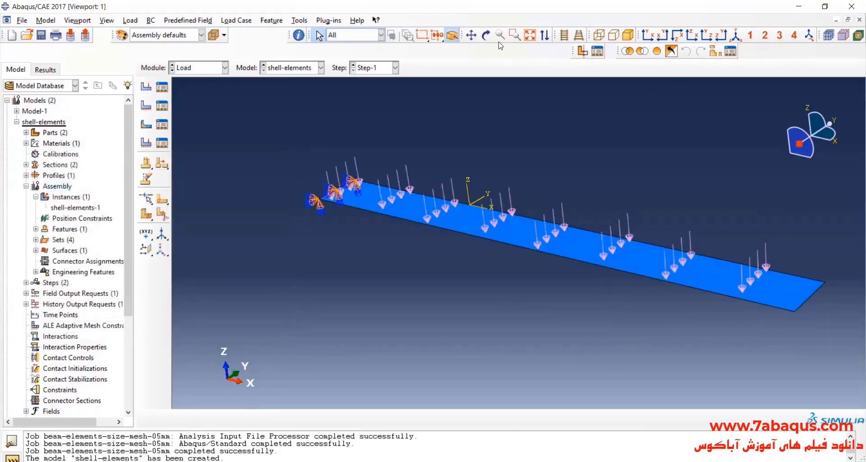
# Switch to the Mesh module and set the shell-elements part as the object to mesh.
pyautogui.click(486, 36)
pyautogui.moveTo(516, 119); pyautogui.dragTo(475, 153)
pyautogui.click(487, 36)
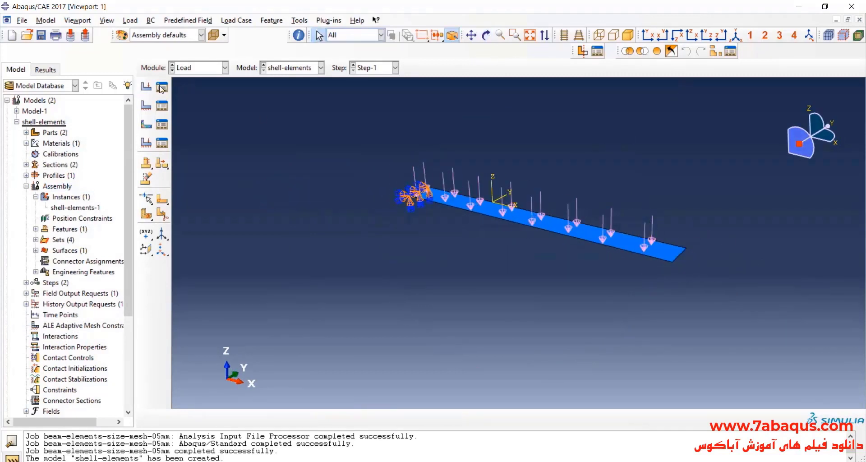
pyautogui.click(201, 67)
pyautogui.click(190, 143)
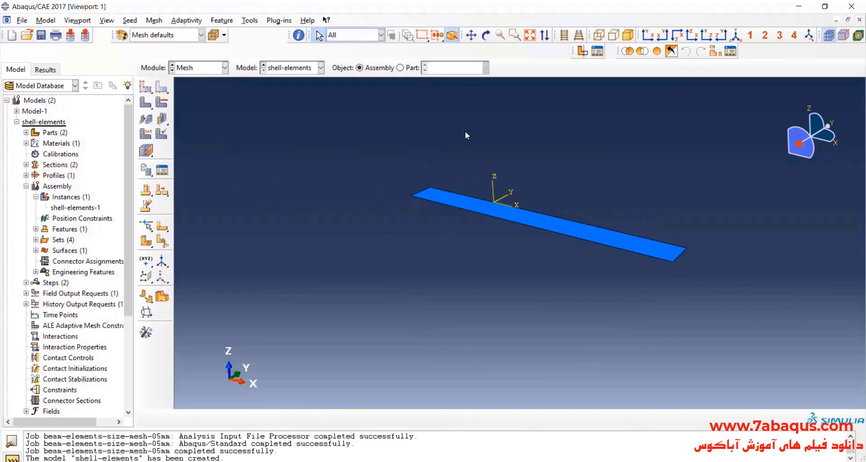
pyautogui.click(400, 68)
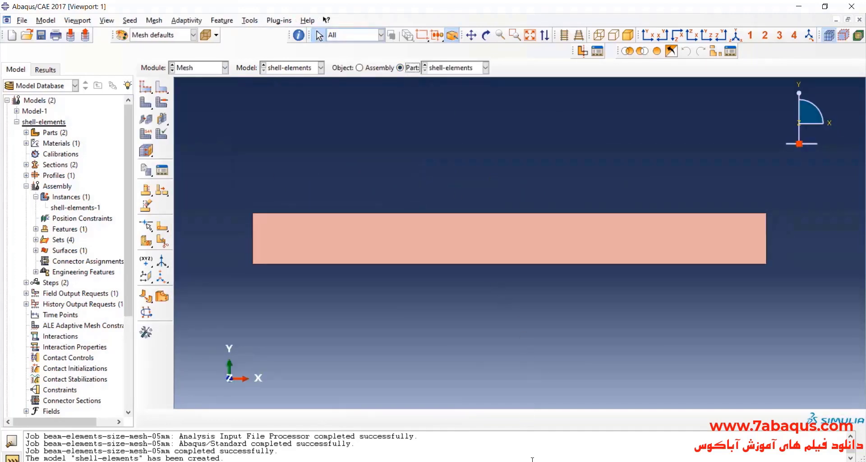
# Consult the shell mesh sizes in the Excel comparison table, return to Abaqus and seed the part with a global size of .001.
pyautogui.click(591, 461)
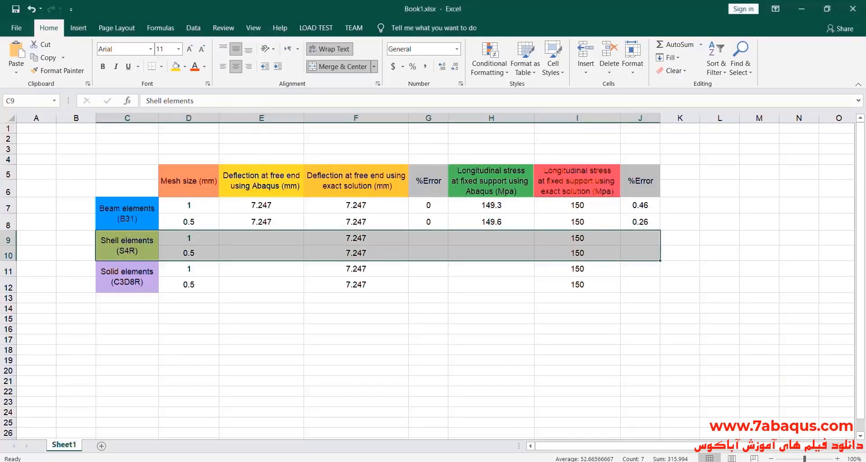
pyautogui.click(592, 460)
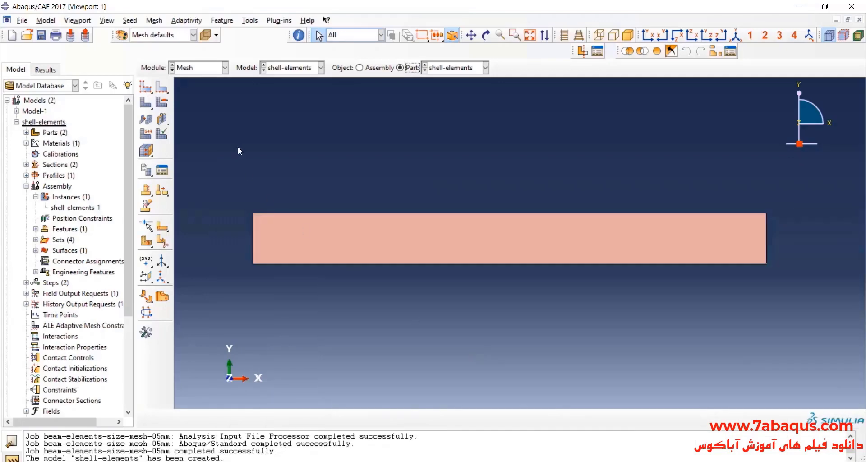
pyautogui.click(146, 91)
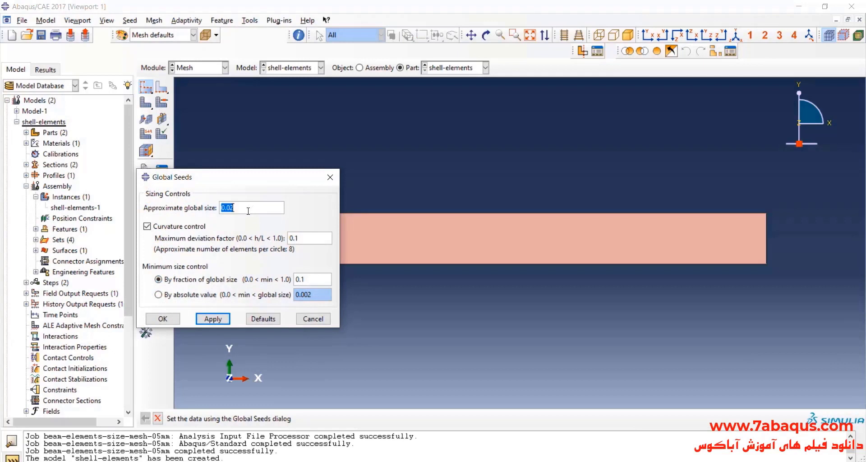
pyautogui.write('.')
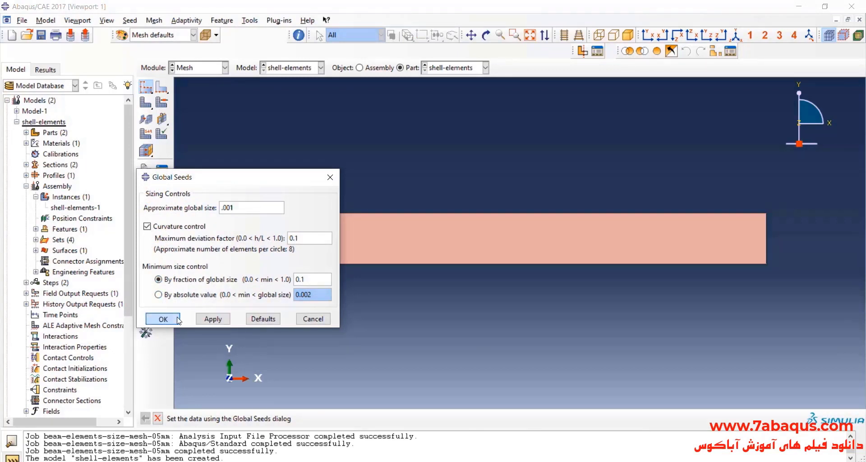
pyautogui.click(162, 319)
# Generate the mesh on the seeded shell part and inspect it up close.
pyautogui.click(145, 102)
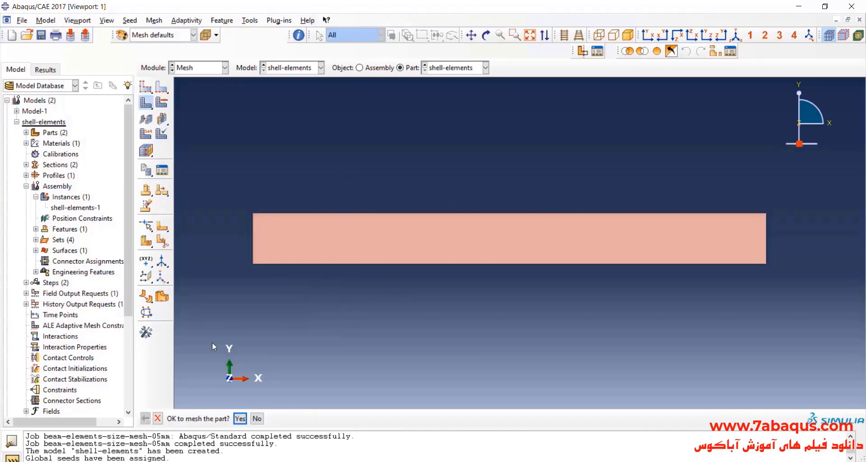
pyautogui.click(239, 418)
pyautogui.scroll(2, 260, 227)
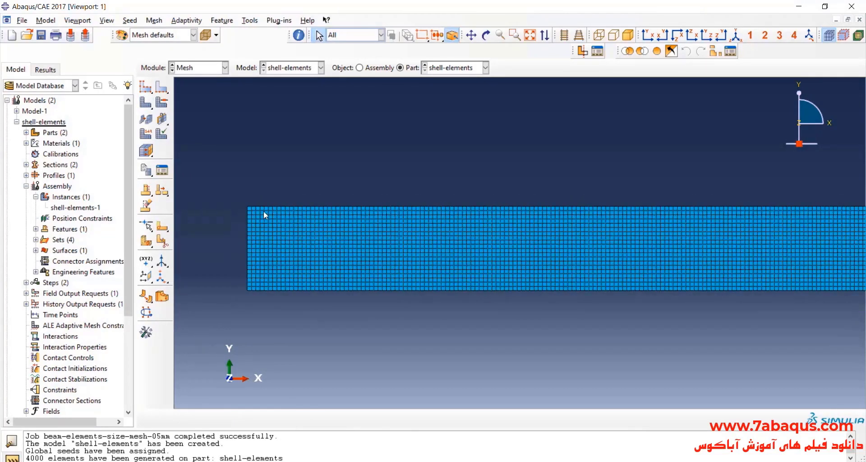
# Assign the Standard, linear Shell element type S4R with reduced integration to the entire shell part.
pyautogui.click(145, 133)
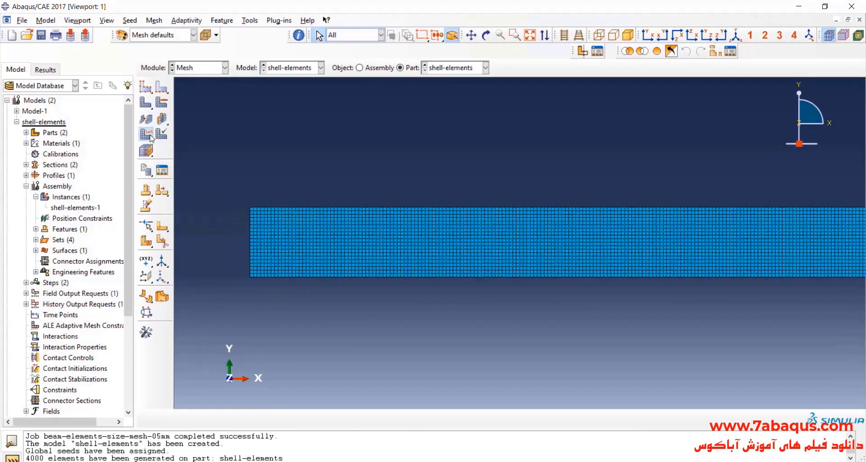
pyautogui.scroll(-2, 219, 275)
pyautogui.moveTo(407, 272); pyautogui.dragTo(730, 367)
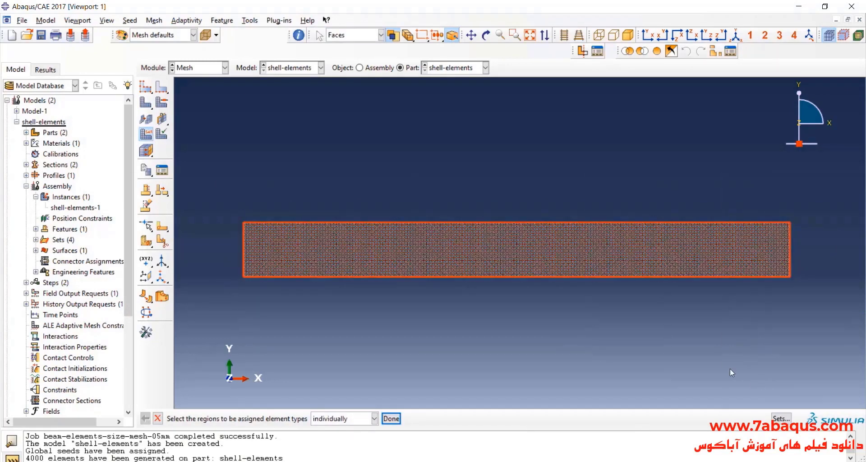
pyautogui.click(391, 418)
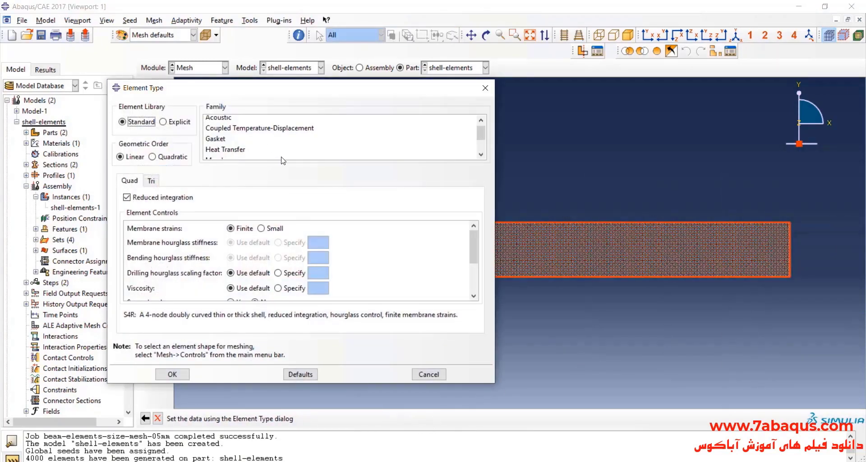
pyautogui.scroll(-1, 272, 144)
pyautogui.click(275, 154)
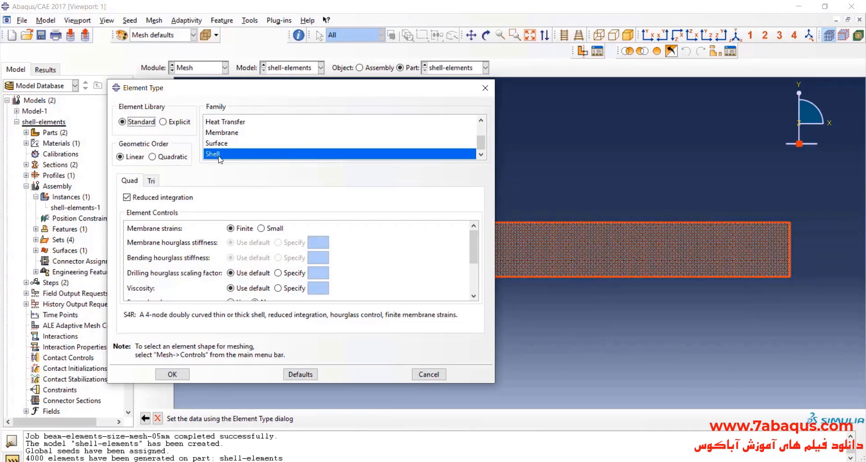
pyautogui.moveTo(124, 315); pyautogui.dragTo(458, 315)
pyautogui.click(252, 315)
pyautogui.click(172, 374)
# In the Job module, create a full-analysis job named shell-elements-1mm from the shell-elements model.
pyautogui.click(207, 68)
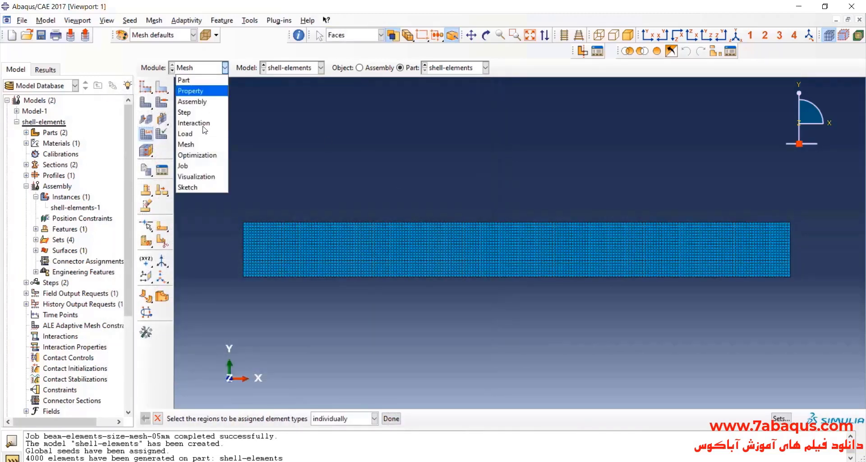
pyautogui.click(201, 166)
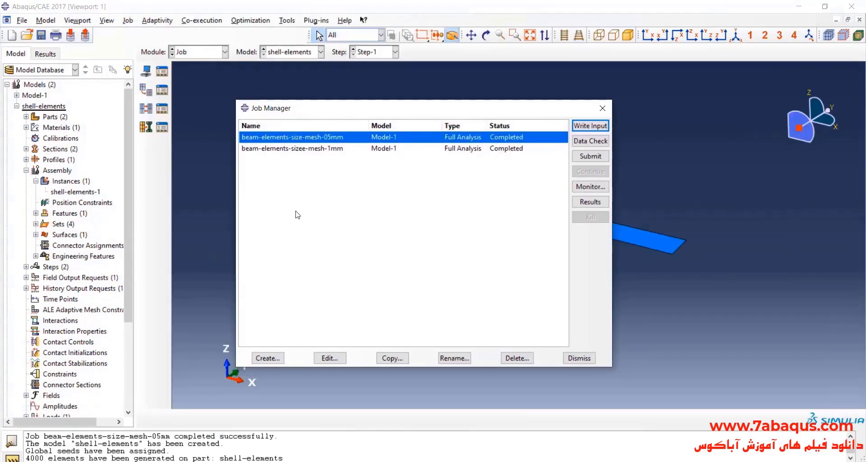
pyautogui.click(268, 358)
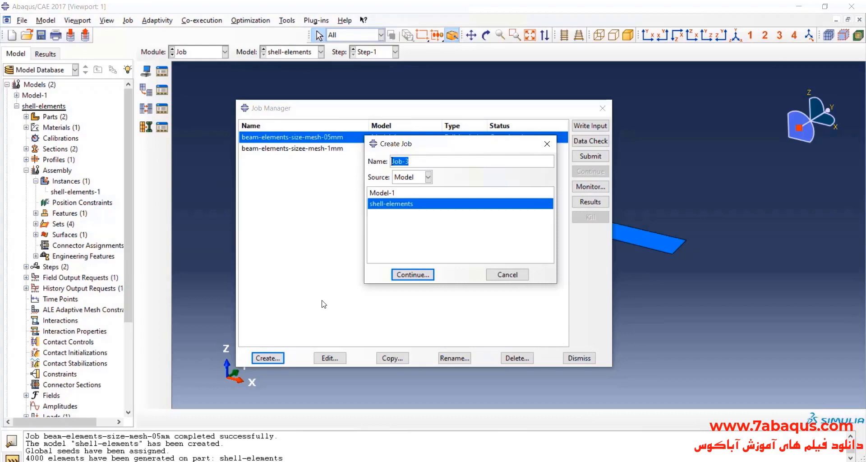
pyautogui.write('shell-elements-1mm')
pyautogui.click(414, 275)
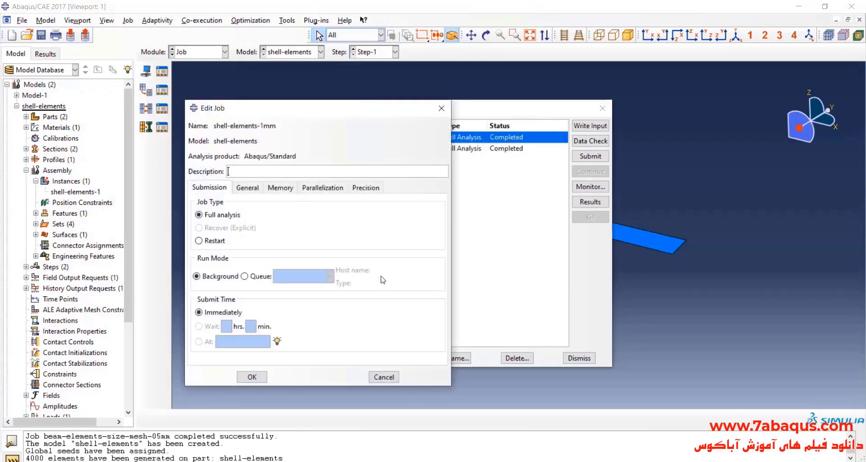
pyautogui.click(253, 377)
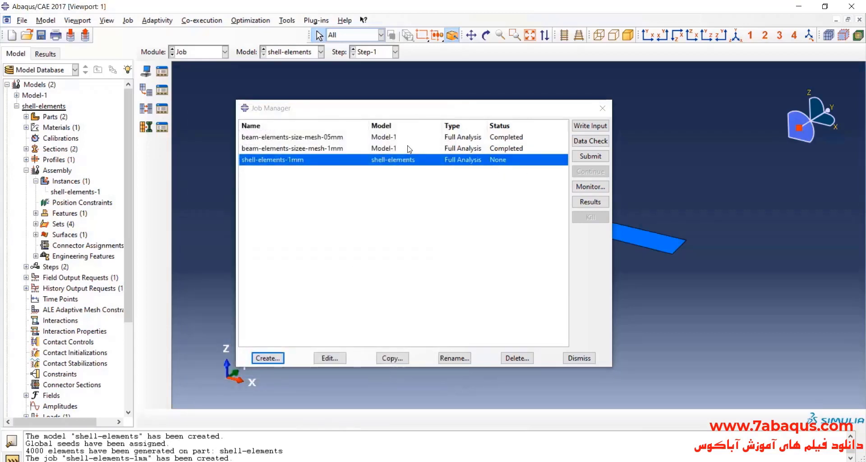
# Submit the shell-elements-1mm job and monitor its run until it finishes.
pyautogui.click(581, 156)
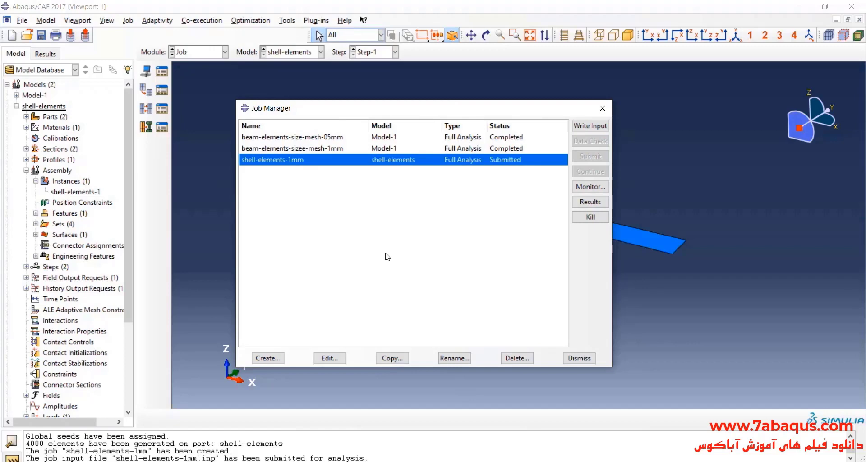
pyautogui.click(594, 184)
pyautogui.moveTo(236, 95); pyautogui.dragTo(324, 113)
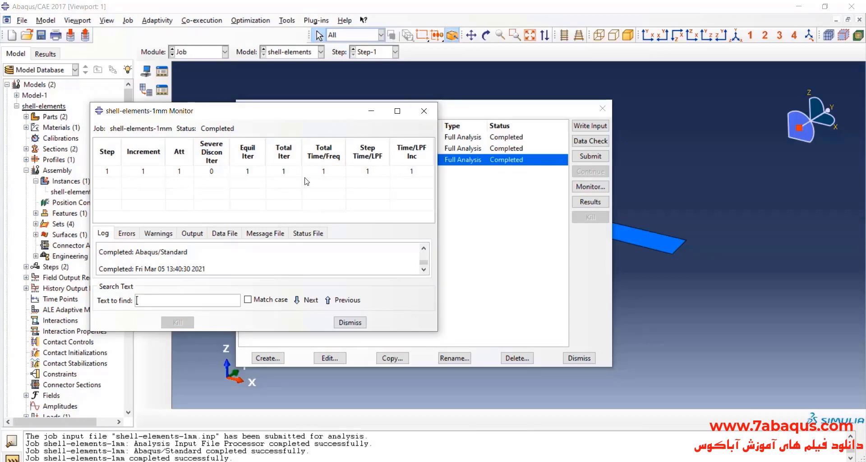
pyautogui.click(424, 111)
# Open the shell-elements-1mm results and orient the Mises stress plot to show the shell's downward bending in three dimensions.
pyautogui.click(594, 202)
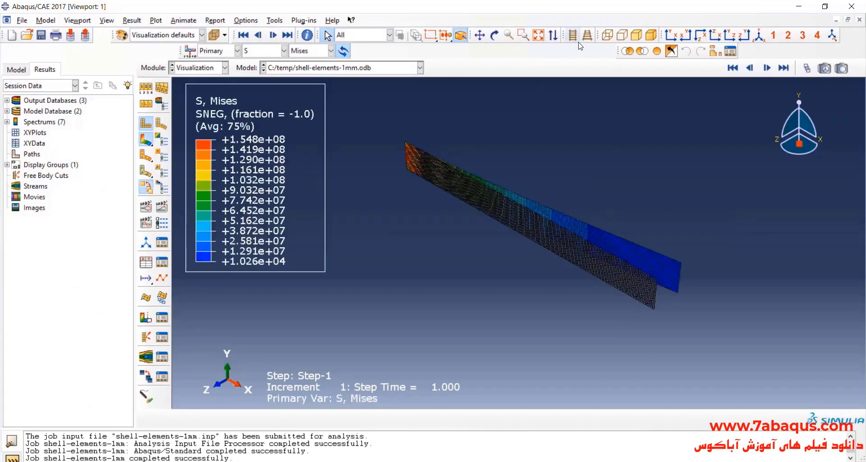
pyautogui.click(671, 35)
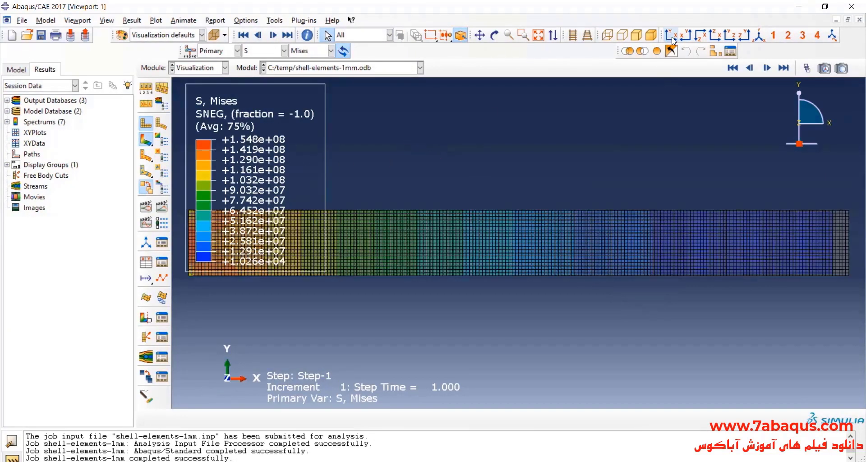
pyautogui.click(759, 35)
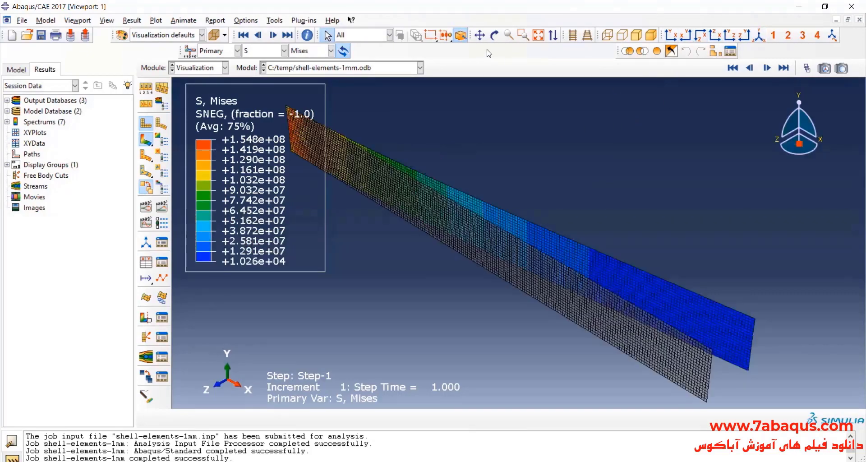
pyautogui.click(495, 35)
pyautogui.moveTo(469, 108); pyautogui.dragTo(531, 192)
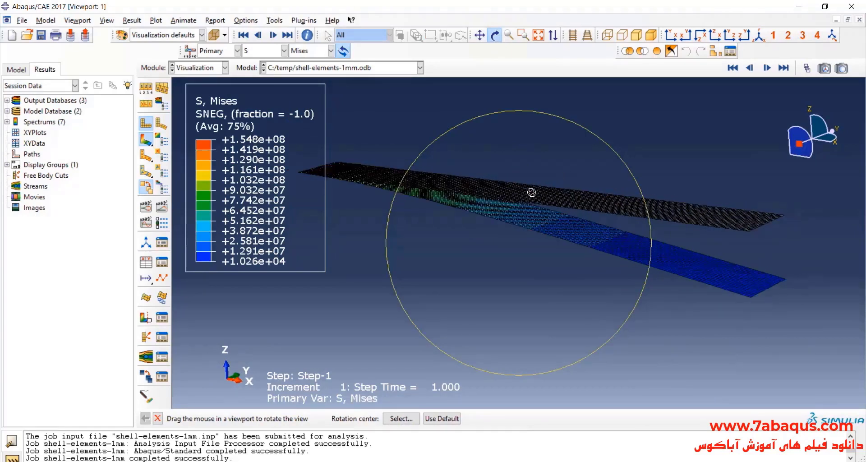
pyautogui.scroll(-1, 555, 193)
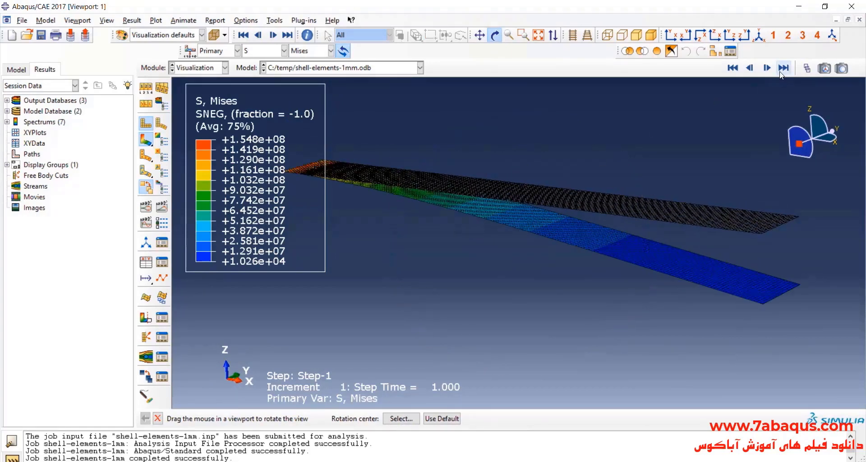
pyautogui.click(807, 67)
pyautogui.moveTo(309, 146)
pyautogui.mouseDown()
pyautogui.moveTo(170, 146)
pyautogui.moveTo(310, 146)
pyautogui.mouseUp()
pyautogui.click(306, 110)
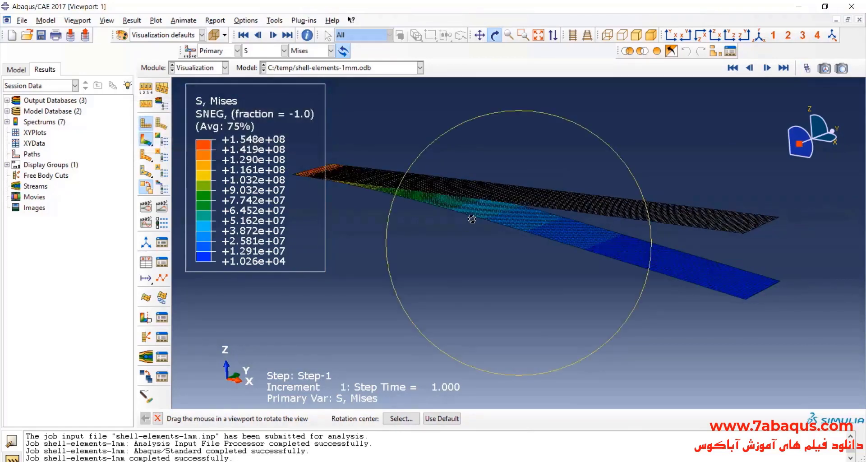
# Display the vertical displacement component U3 as the contour variable on the deformed 1 mm shell model.
pyautogui.moveTo(472, 218); pyautogui.dragTo(468, 221)
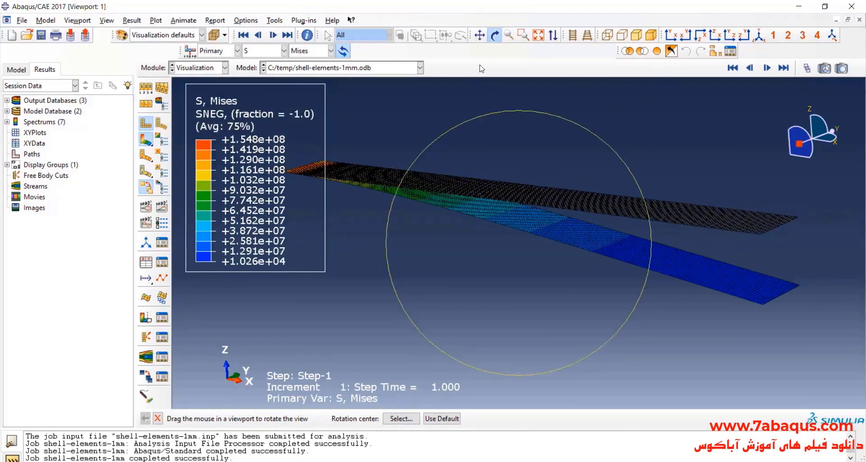
pyautogui.press('Escape')
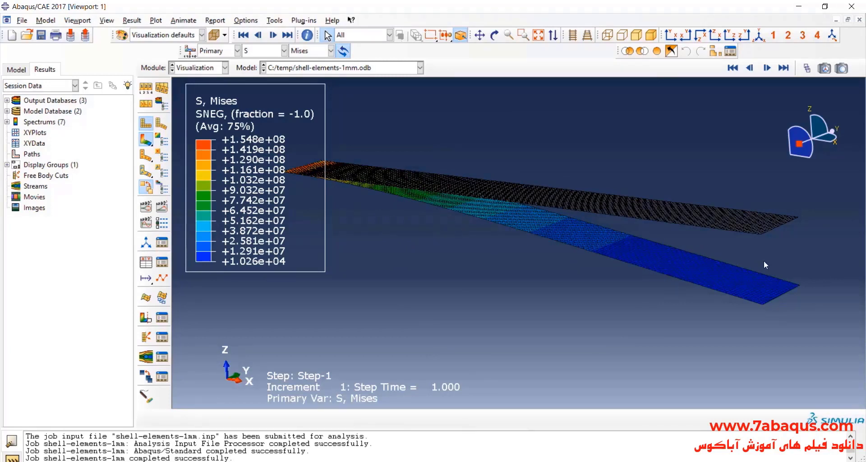
pyautogui.click(264, 51)
pyautogui.click(263, 107)
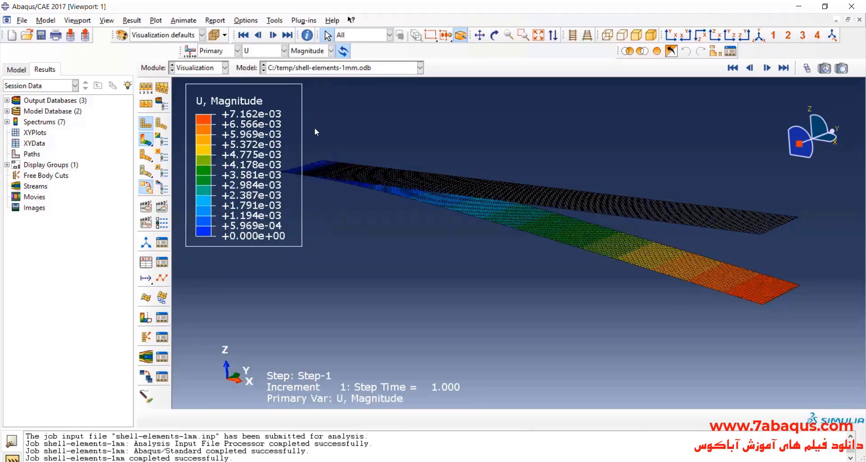
pyautogui.click(308, 51)
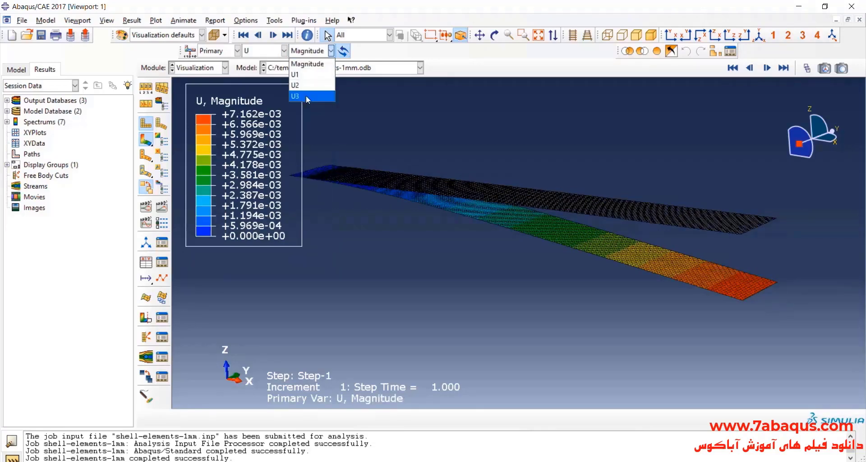
pyautogui.click(305, 96)
pyautogui.scroll(1, 632, 261)
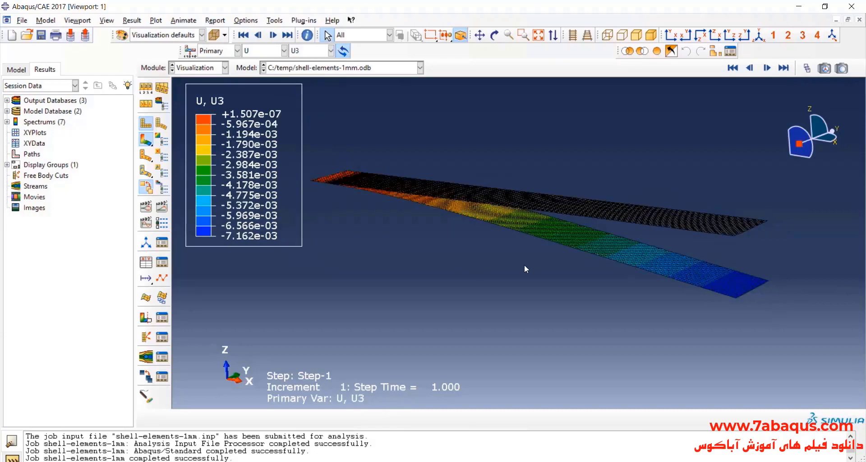
pyautogui.scroll(-1, 496, 265)
pyautogui.scroll(1, 444, 265)
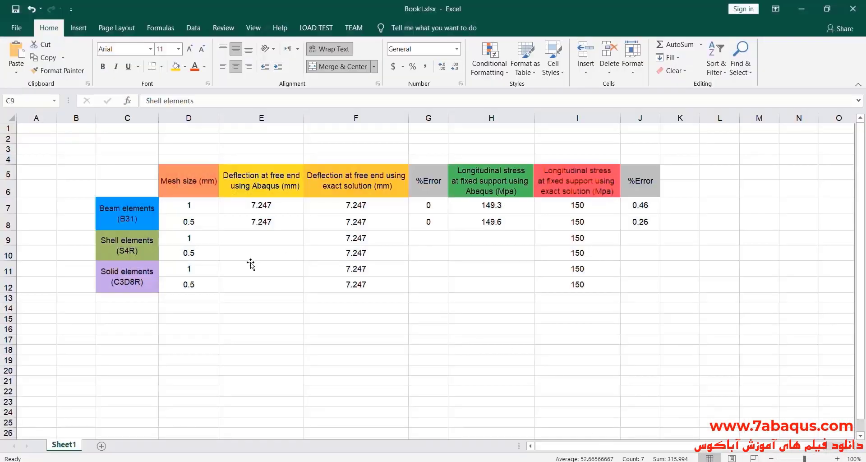
# Switch to the Excel comparison sheet and enter 7.162 as the Abaqus free-end deflection for shell elements at 1 mm mesh.
pyautogui.doubleClick(263, 239)
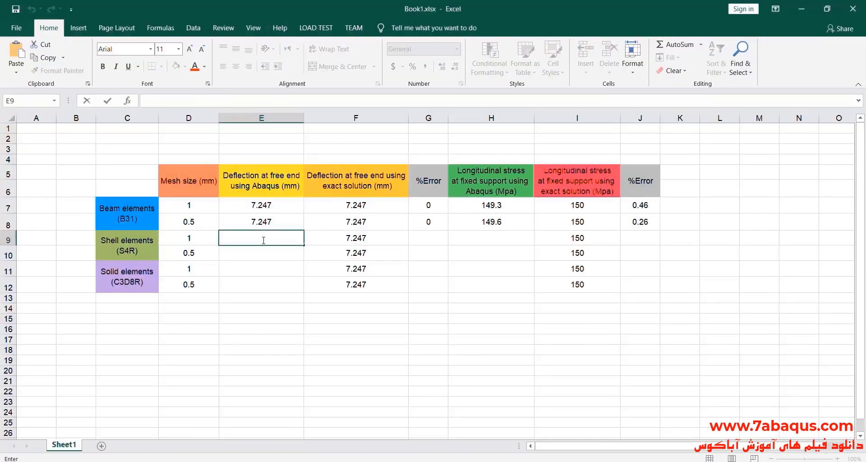
pyautogui.write('7.162')
pyautogui.doubleClick(427, 238)
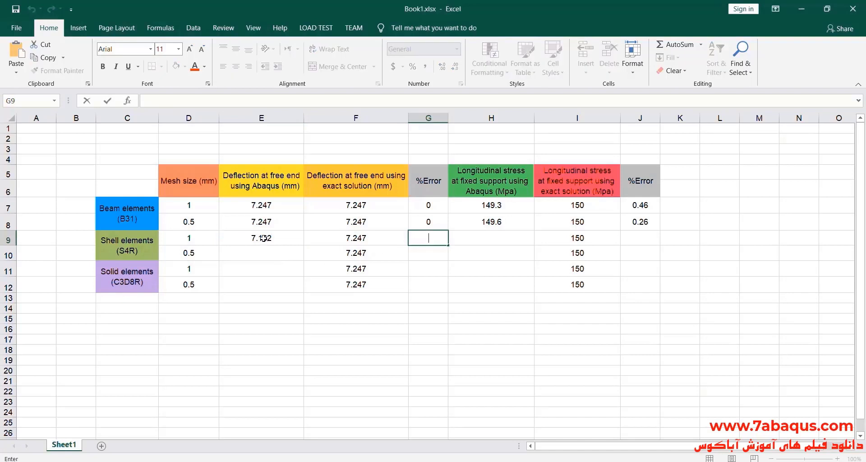
pyautogui.moveTo(258, 235); pyautogui.dragTo(344, 235)
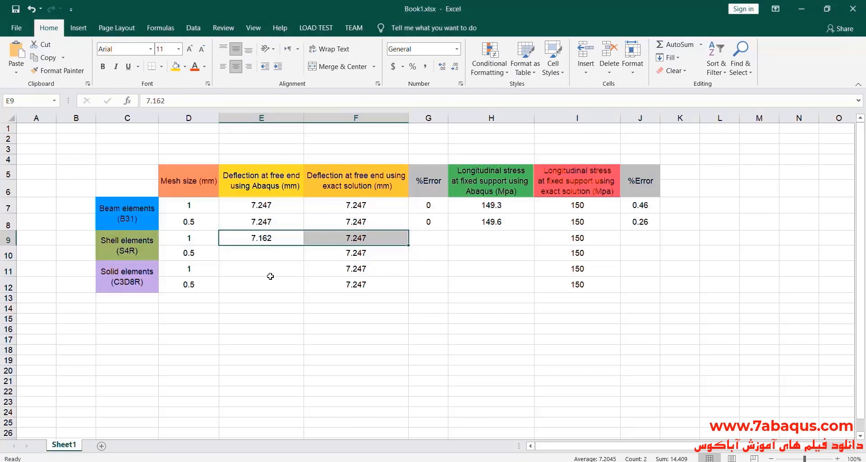
# Open the Calculator, clear the old result and subtract the exact deflection 7.247 from the shell deflection 7.162.
pyautogui.click(582, 461)
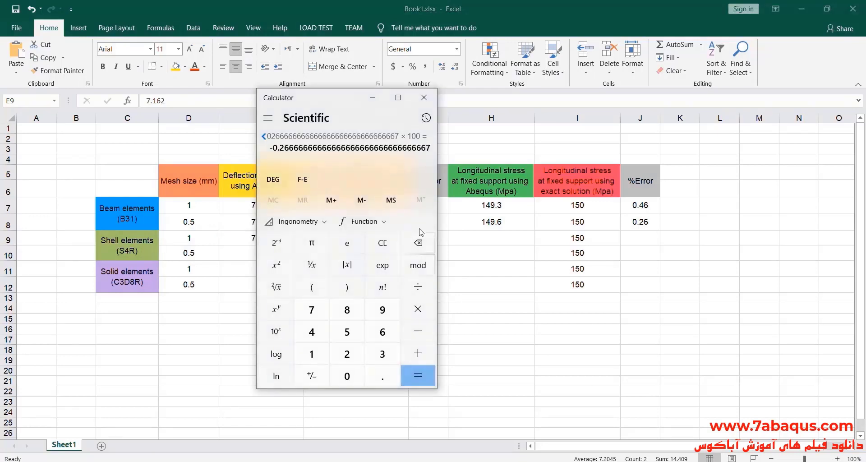
pyautogui.moveTo(331, 98); pyautogui.dragTo(592, 119)
pyautogui.click(631, 266)
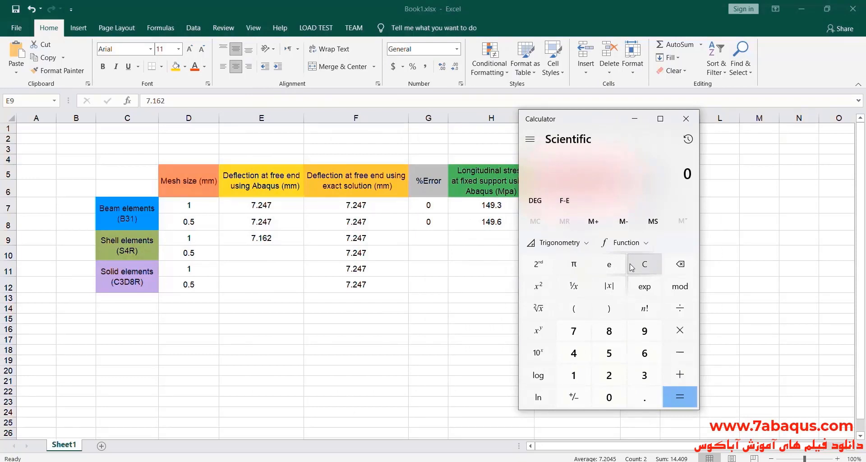
pyautogui.click(574, 331)
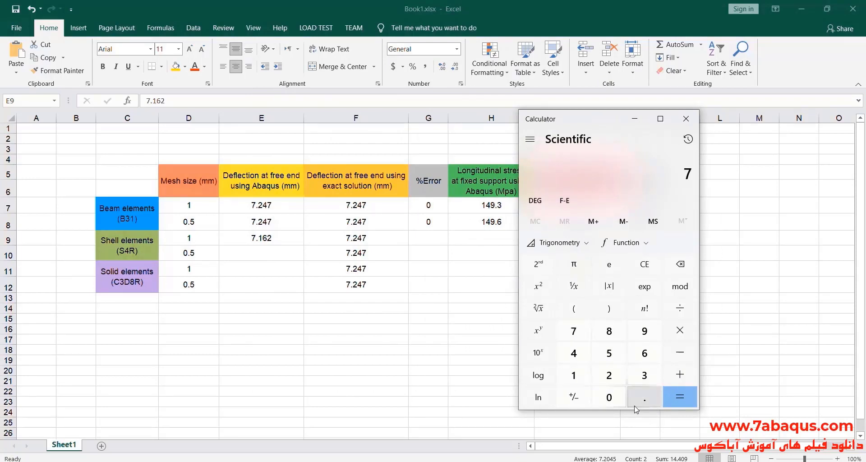
pyautogui.click(640, 398)
pyautogui.click(574, 375)
pyautogui.click(643, 353)
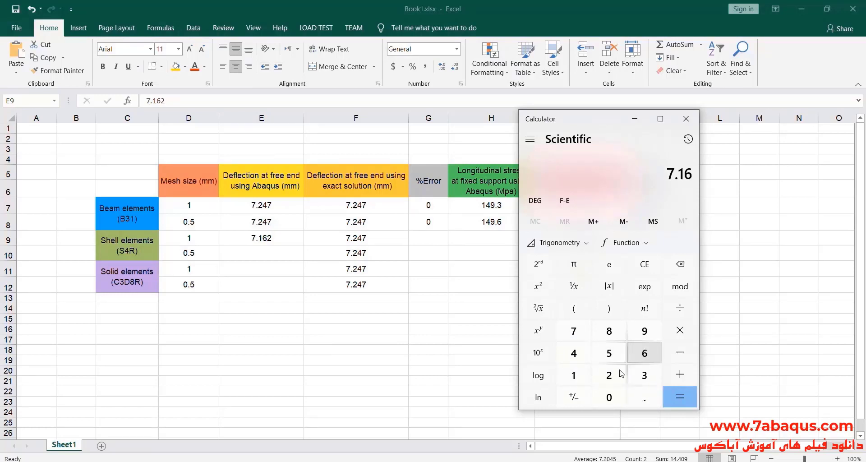
pyautogui.click(609, 375)
pyautogui.click(683, 354)
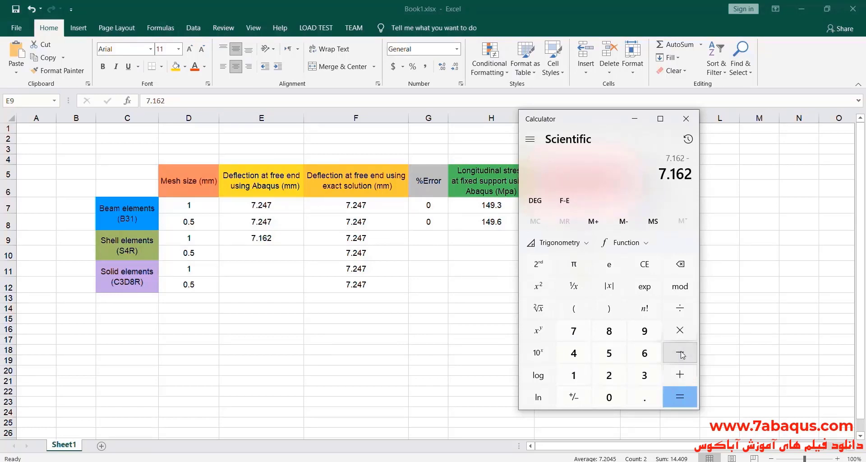
pyautogui.click(573, 331)
pyautogui.click(644, 398)
pyautogui.click(612, 377)
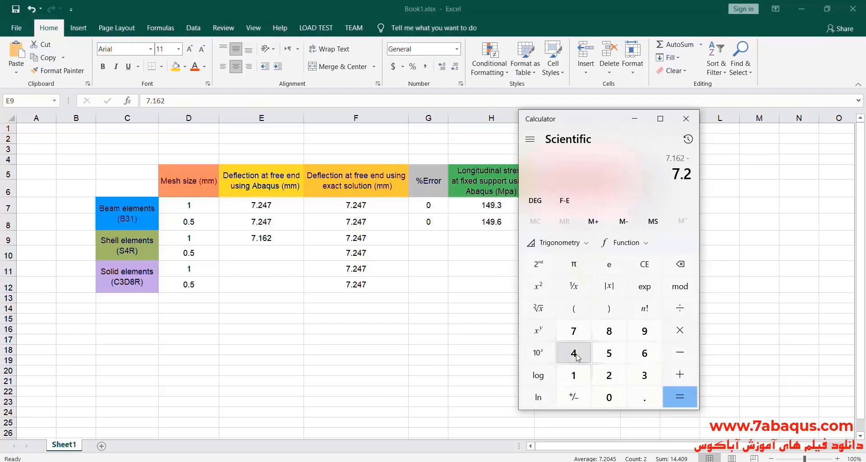
pyautogui.click(574, 353)
pyautogui.click(574, 331)
pyautogui.click(680, 398)
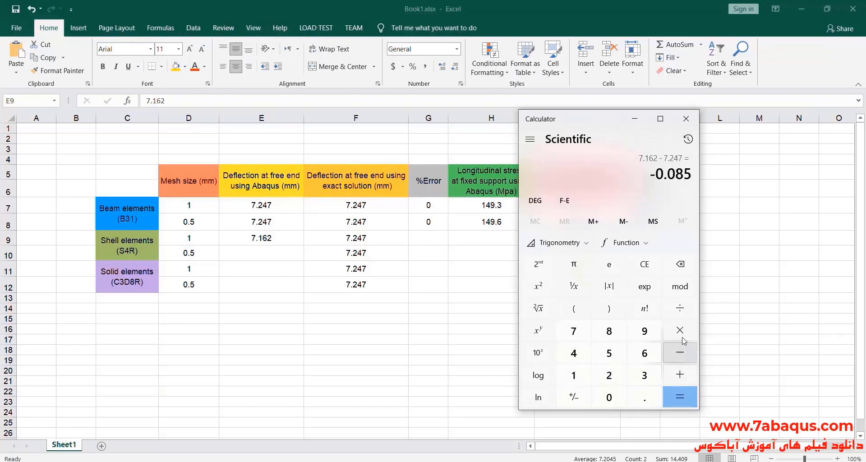
# Divide the deflection difference by 7.247 and multiply by 100 to get the percentage error.
pyautogui.click(679, 308)
pyautogui.click(574, 331)
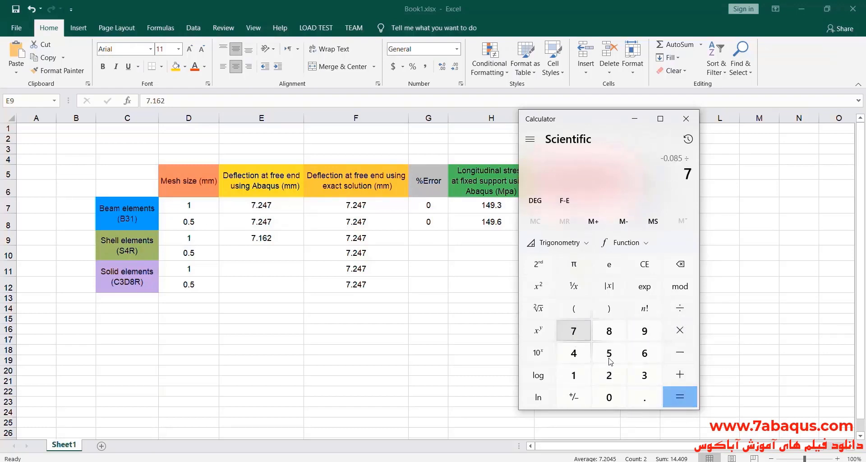
pyautogui.click(643, 398)
pyautogui.click(608, 375)
pyautogui.click(579, 354)
pyautogui.click(574, 331)
pyautogui.click(680, 397)
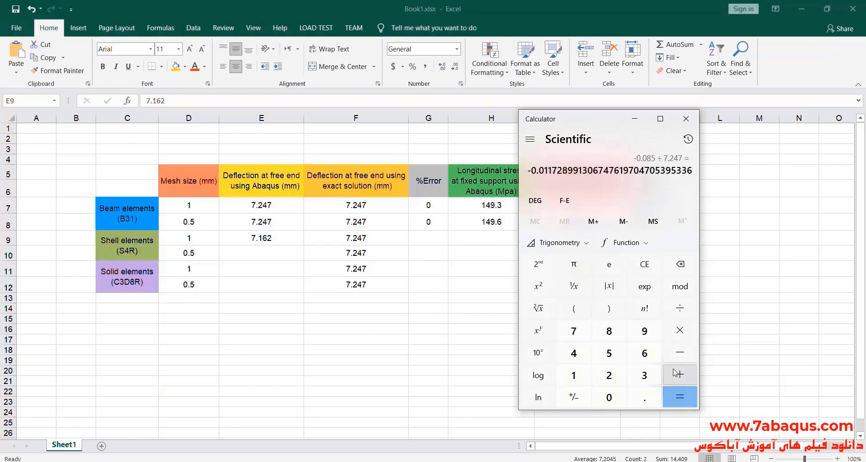
pyautogui.click(680, 330)
pyautogui.click(573, 375)
pyautogui.click(616, 397)
pyautogui.click(616, 397)
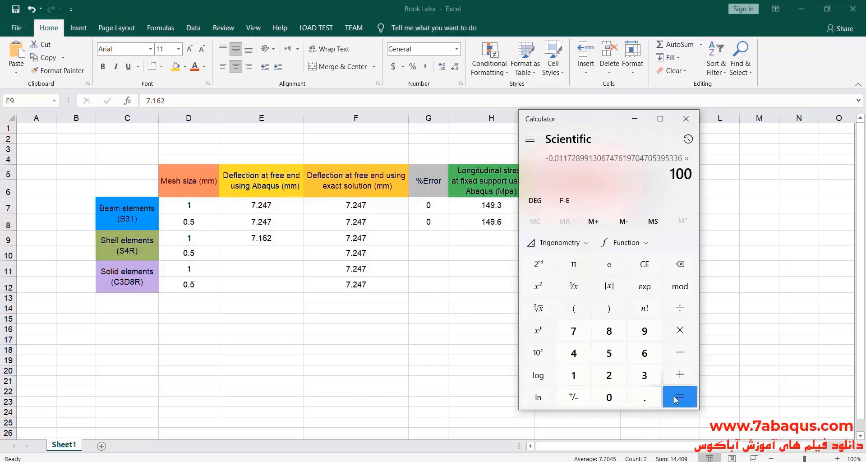
pyautogui.click(680, 397)
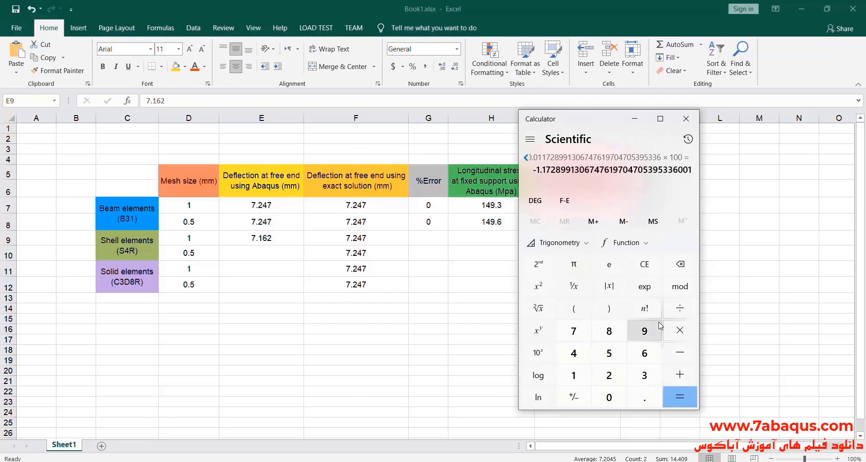
# Enter 1.17 as the deflection %Error for the 1 mm shell elements in cell G9.
pyautogui.doubleClick(431, 238)
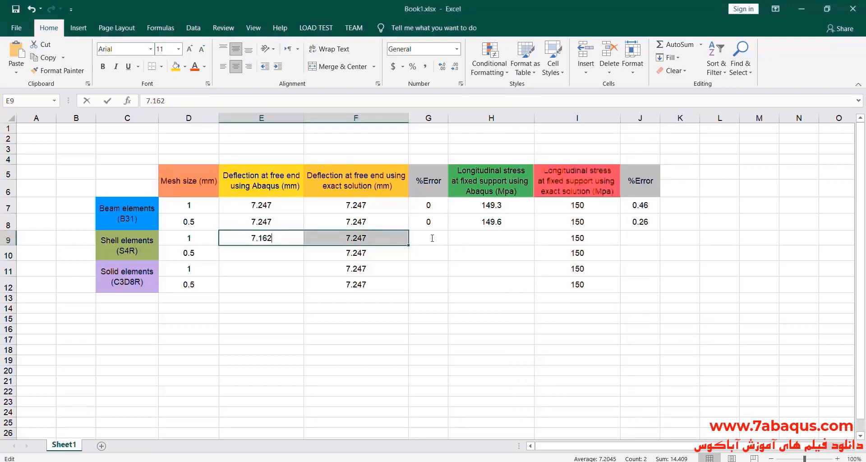
pyautogui.doubleClick(431, 238)
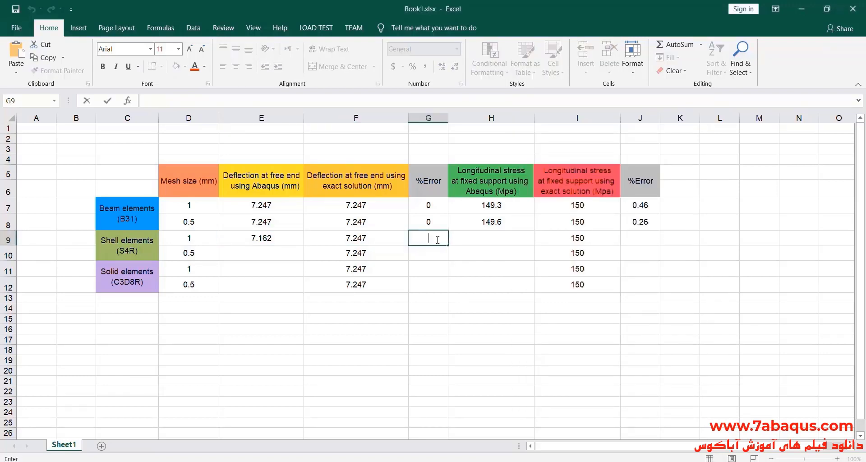
pyautogui.write('1.17')
pyautogui.click(483, 237)
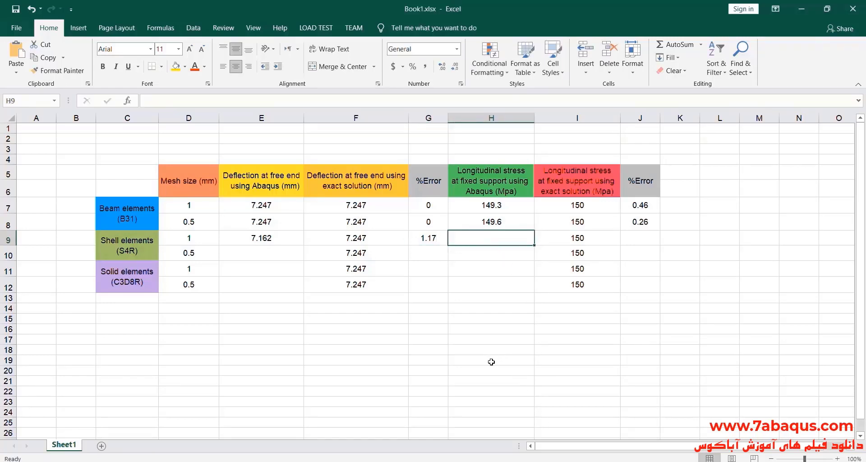
# Switch to Abaqus and display the longitudinal stress component S11 on the shell model, examining the extreme value at the fixed end.
pyautogui.hotkey('alt', 'Tab')
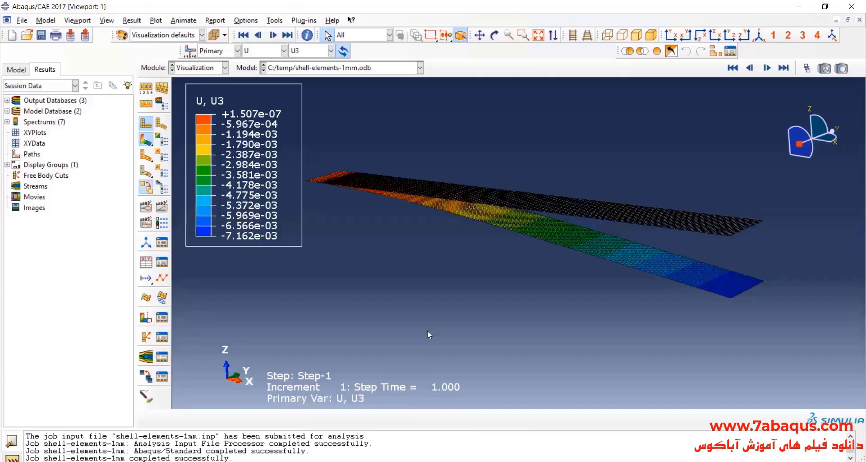
pyautogui.click(258, 52)
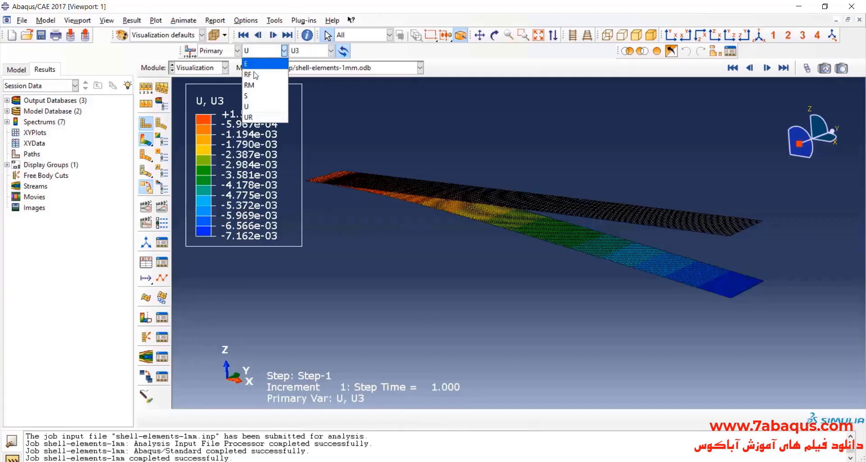
pyautogui.click(256, 99)
pyautogui.click(304, 52)
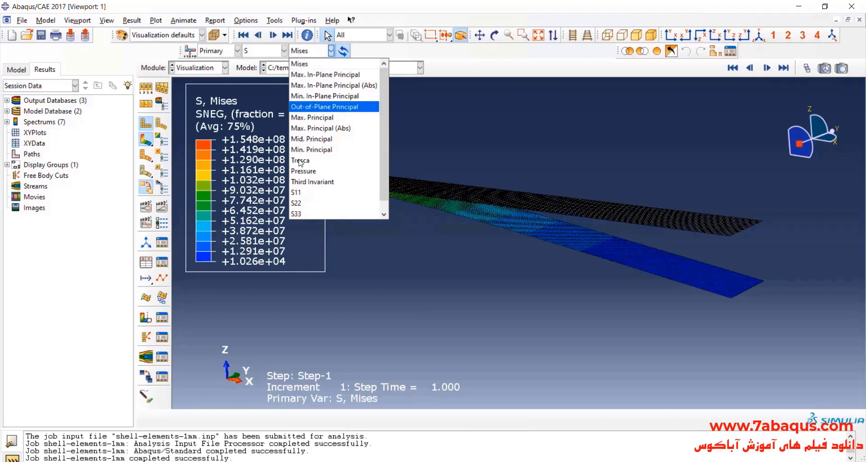
pyautogui.click(312, 191)
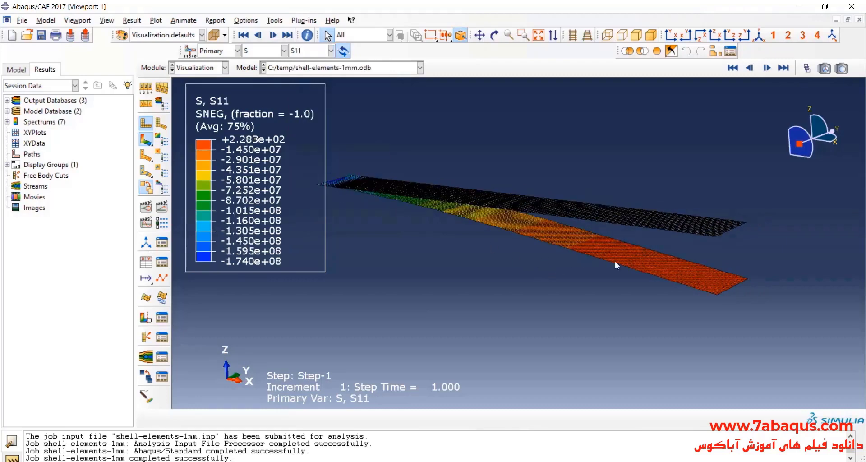
pyautogui.scroll(1, 615, 261)
pyautogui.scroll(-1, 487, 265)
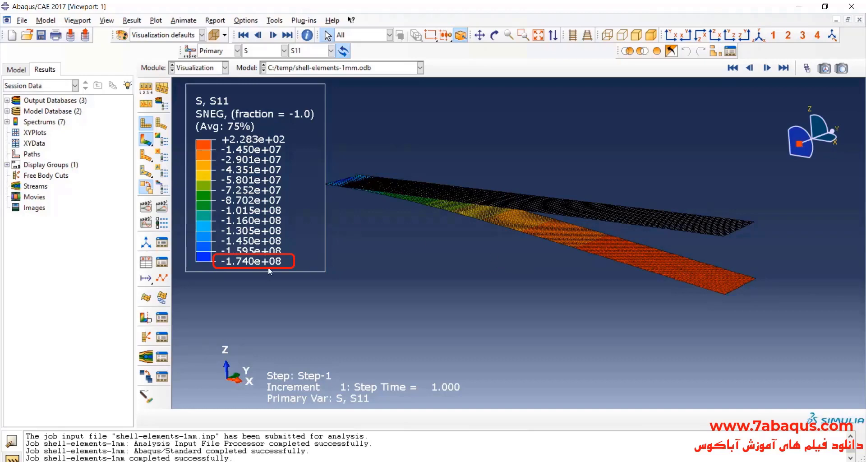
pyautogui.scroll(1, 436, 260)
pyautogui.scroll(-5, 361, 190)
pyautogui.scroll(2, 359, 192)
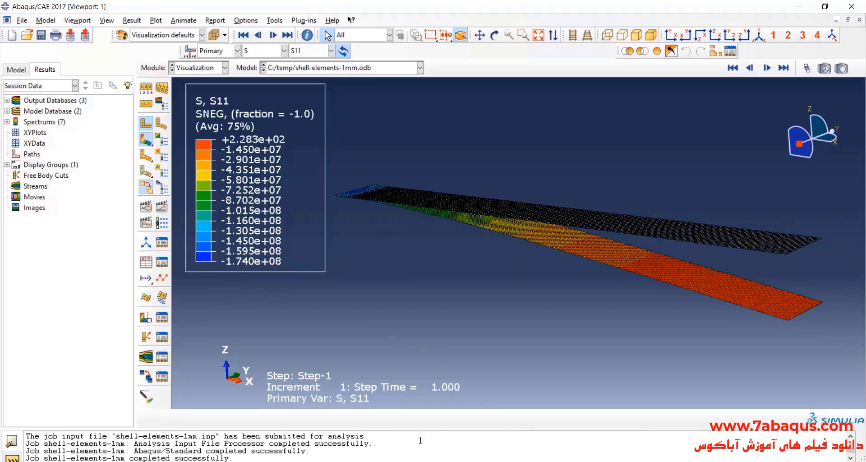
# Switch to Excel and enter 174 as the Abaqus longitudinal stress at the fixed support for 1 mm shell elements.
pyautogui.hotkey('alt', 'Tab')
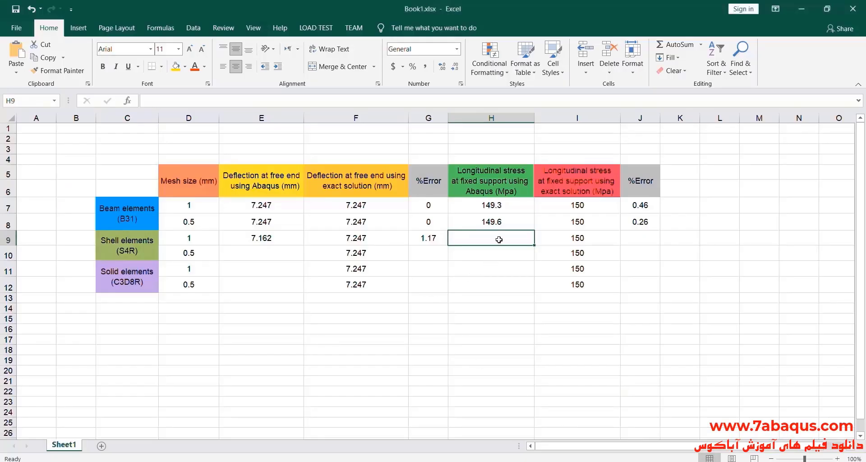
pyautogui.doubleClick(500, 240)
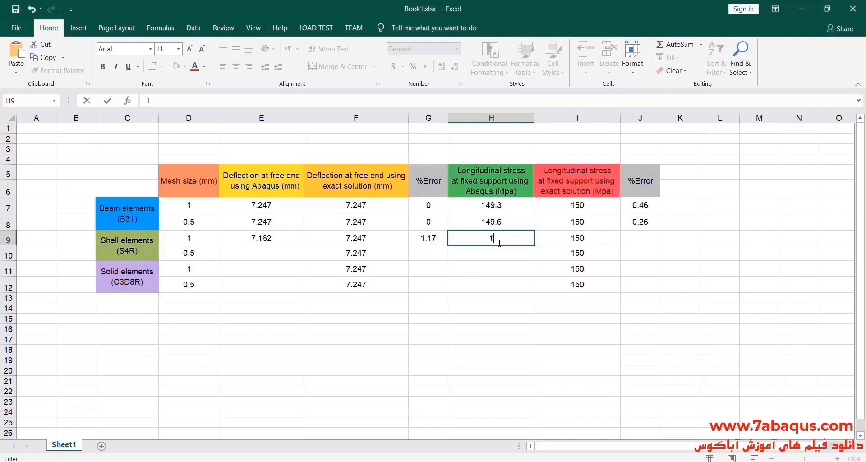
pyautogui.write('174')
pyautogui.click(522, 254)
pyautogui.click(492, 239)
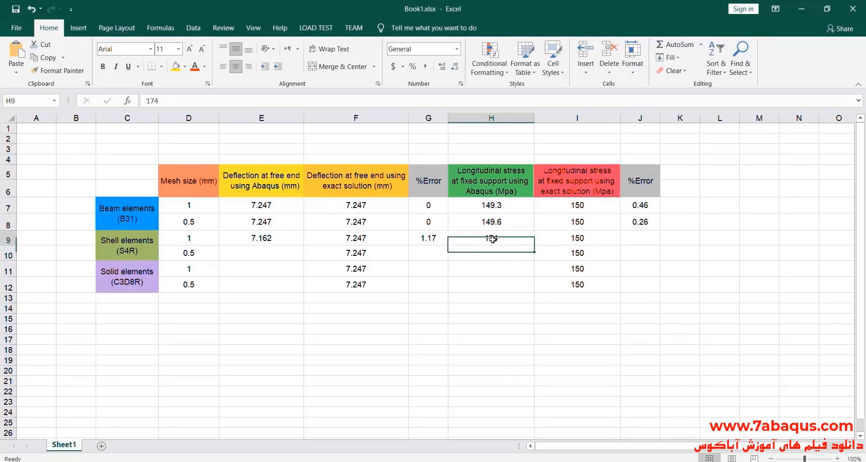
# Bring up Calculator, clear the previous result, and subtract the exact stress 150 from the Abaqus stress 174.
pyautogui.moveTo(493, 239); pyautogui.dragTo(564, 236)
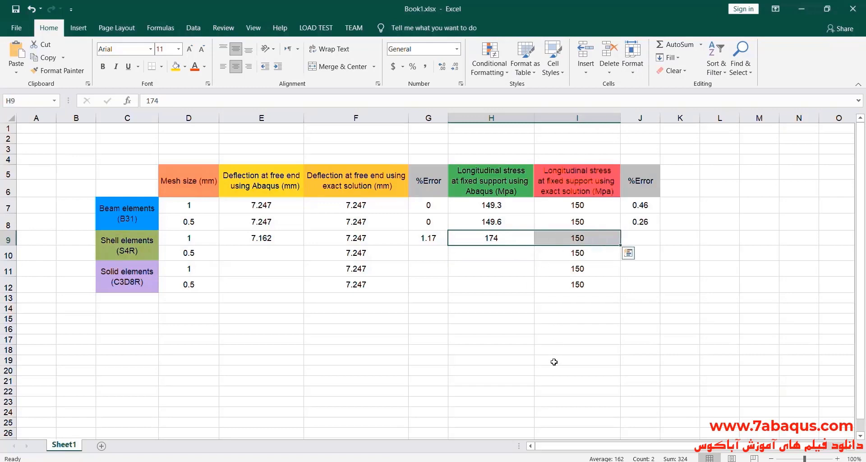
pyautogui.click(525, 461)
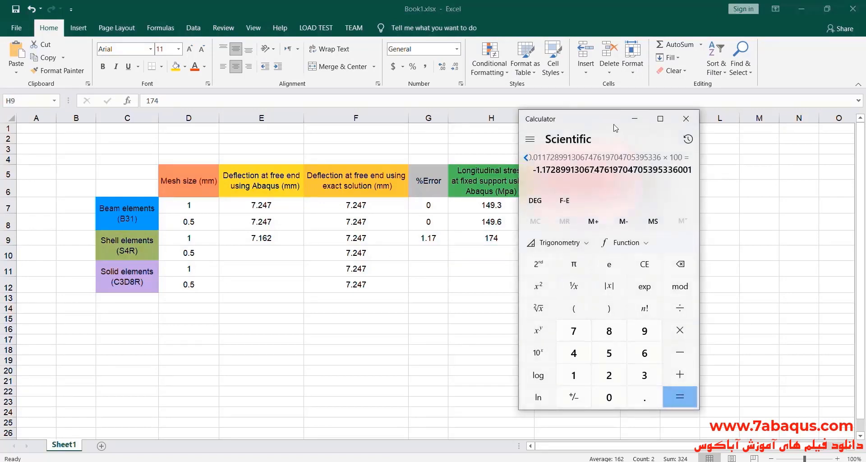
pyautogui.moveTo(611, 121); pyautogui.dragTo(326, 122)
pyautogui.click(356, 263)
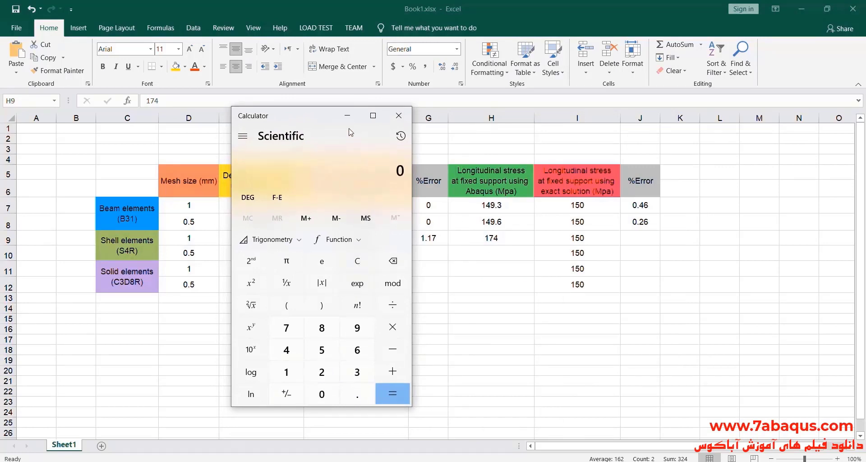
pyautogui.moveTo(318, 128); pyautogui.dragTo(334, 118)
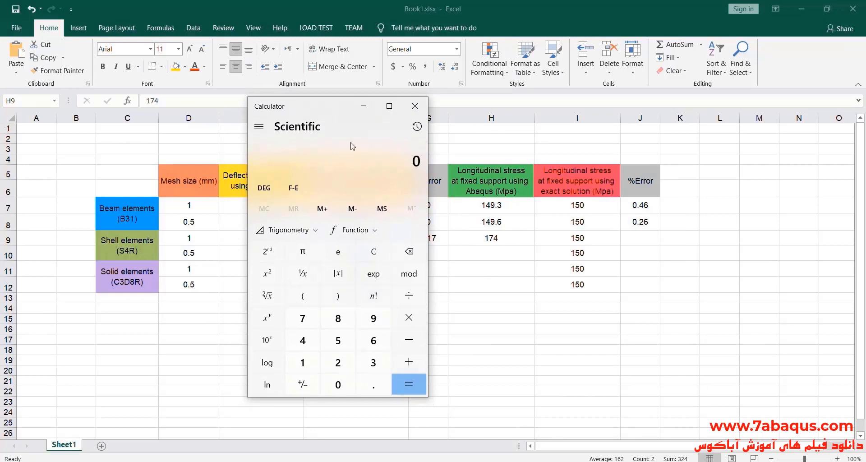
pyautogui.moveTo(325, 114); pyautogui.dragTo(340, 93)
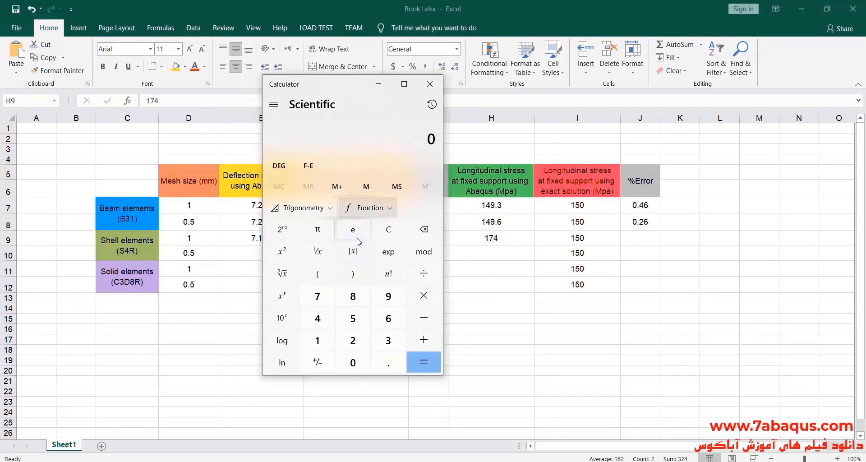
pyautogui.click(317, 340)
pyautogui.click(317, 296)
pyautogui.click(317, 317)
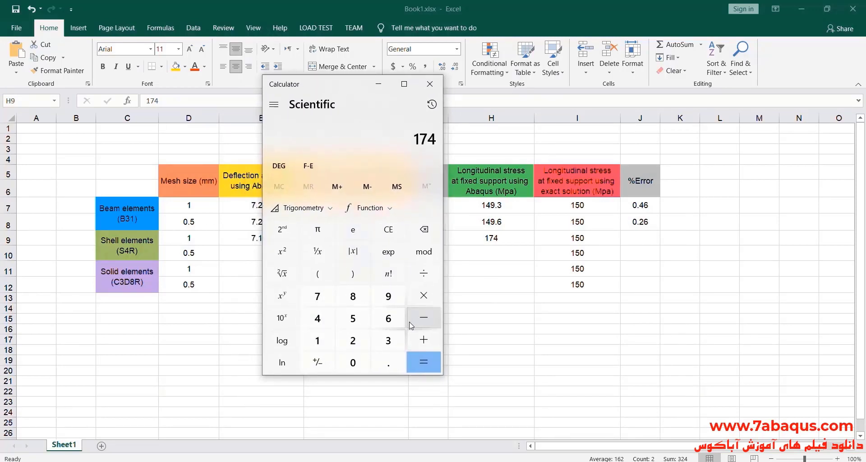
pyautogui.click(423, 317)
pyautogui.click(317, 340)
pyautogui.click(353, 318)
pyautogui.click(353, 362)
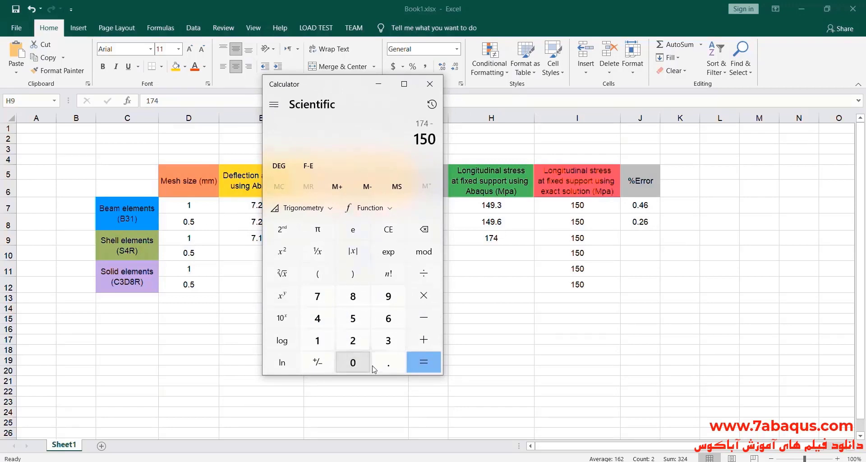
pyautogui.click(423, 362)
# Divide the stress difference by 150 and multiply by 100 to get the percentage error.
pyautogui.click(423, 273)
pyautogui.click(317, 340)
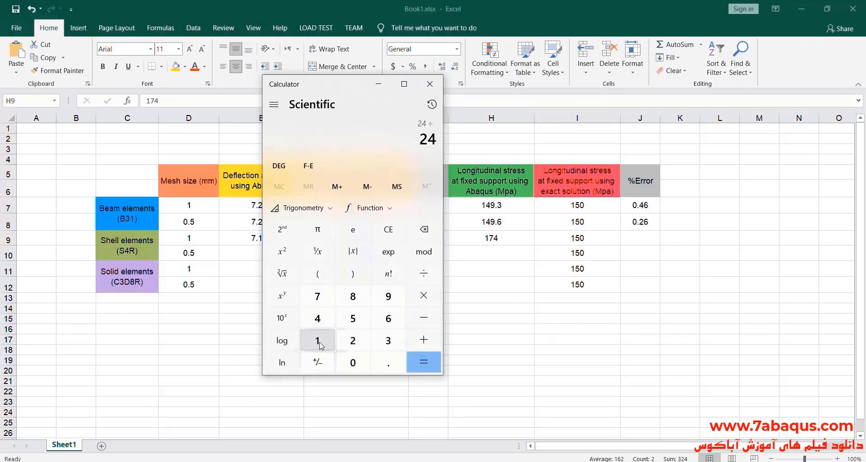
pyautogui.click(352, 318)
pyautogui.click(353, 362)
pyautogui.click(423, 361)
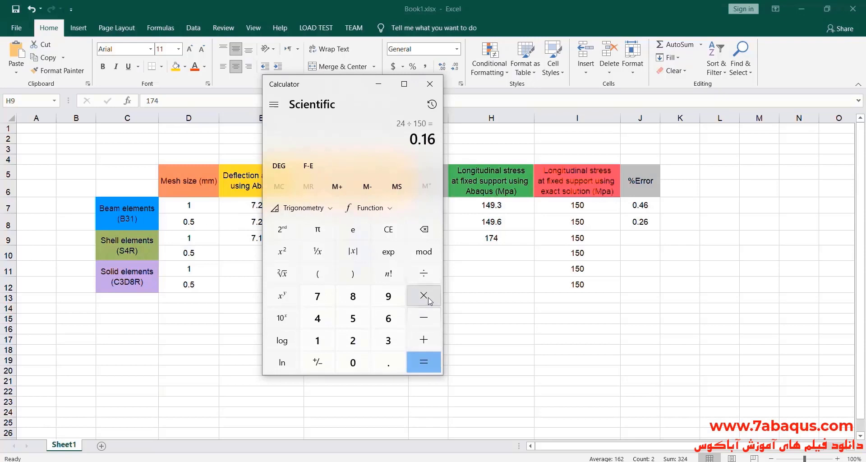
pyautogui.click(423, 295)
pyautogui.click(317, 340)
pyautogui.doubleClick(353, 362)
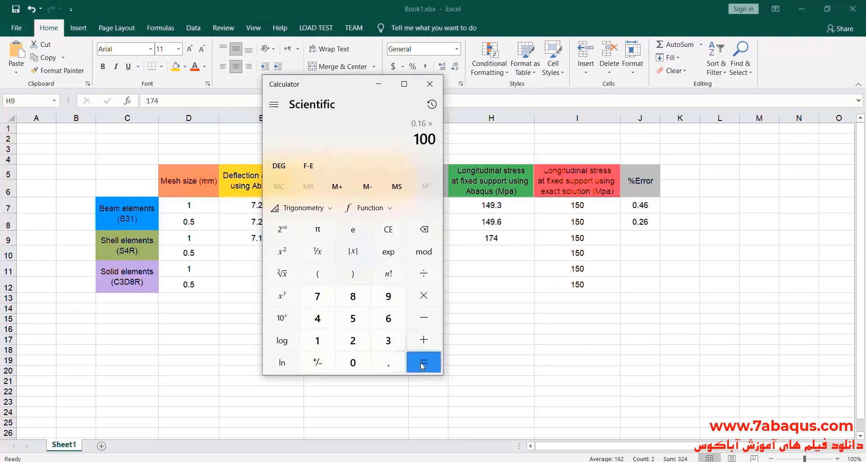
pyautogui.click(424, 362)
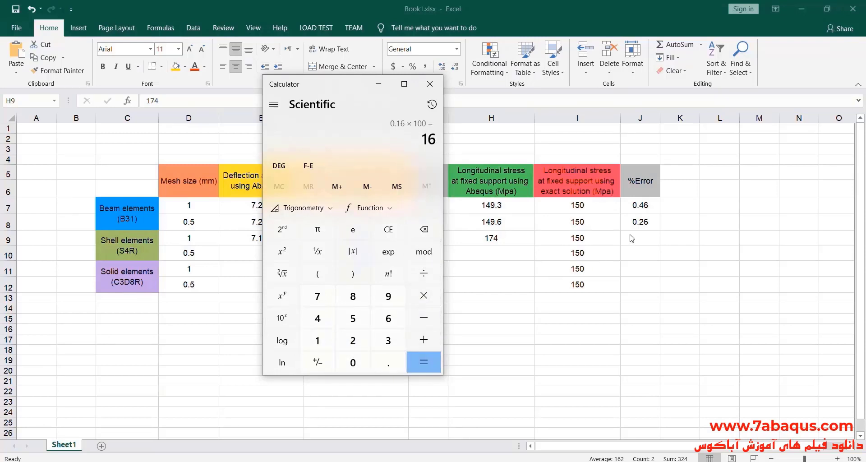
# Enter 16 as the longitudinal stress %Error for the 1 mm shell elements in cell J9, and review that row's deflection and stress entries.
pyautogui.click(646, 241)
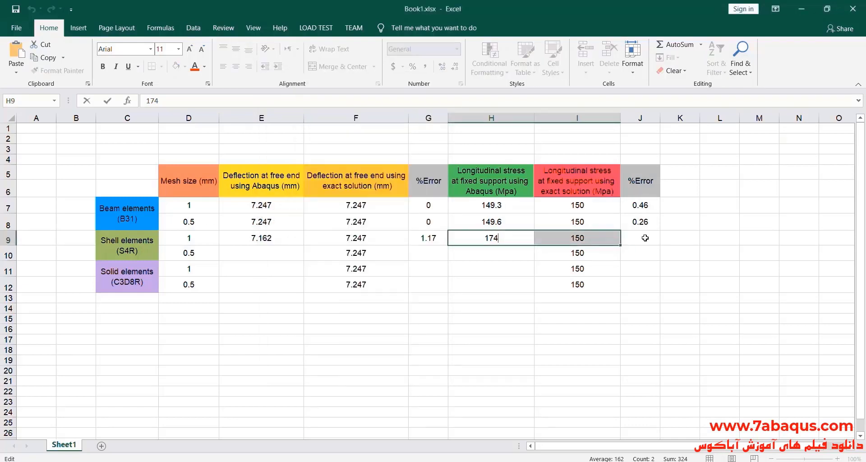
pyautogui.doubleClick(642, 239)
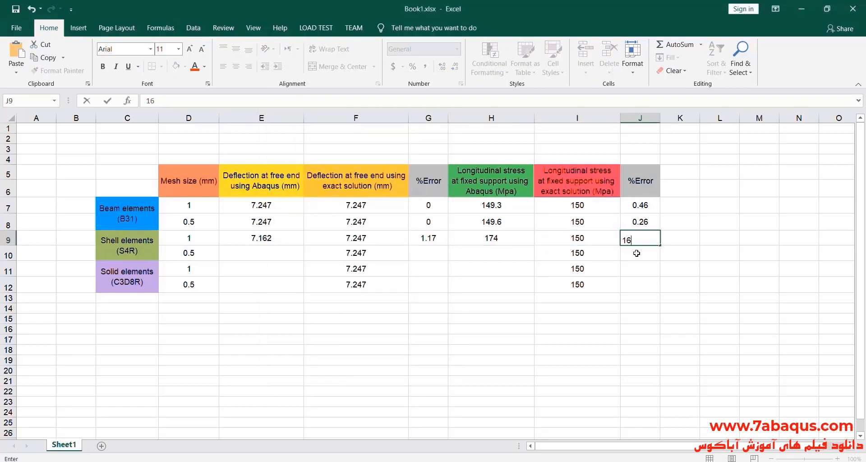
pyautogui.write('16')
pyautogui.click(643, 253)
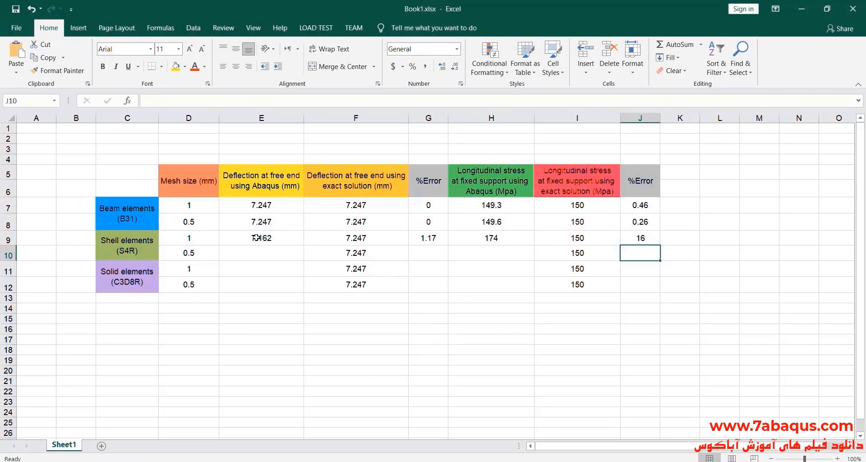
pyautogui.moveTo(250, 238); pyautogui.dragTo(435, 239)
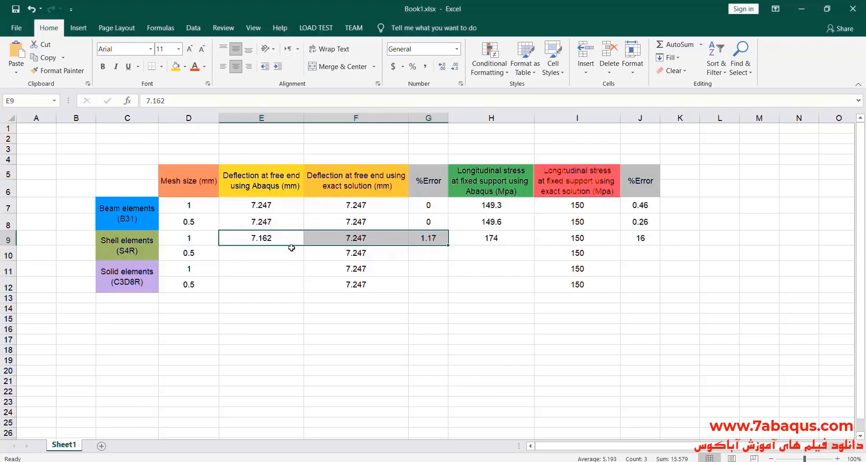
pyautogui.click(513, 239)
pyautogui.moveTo(513, 238); pyautogui.dragTo(629, 239)
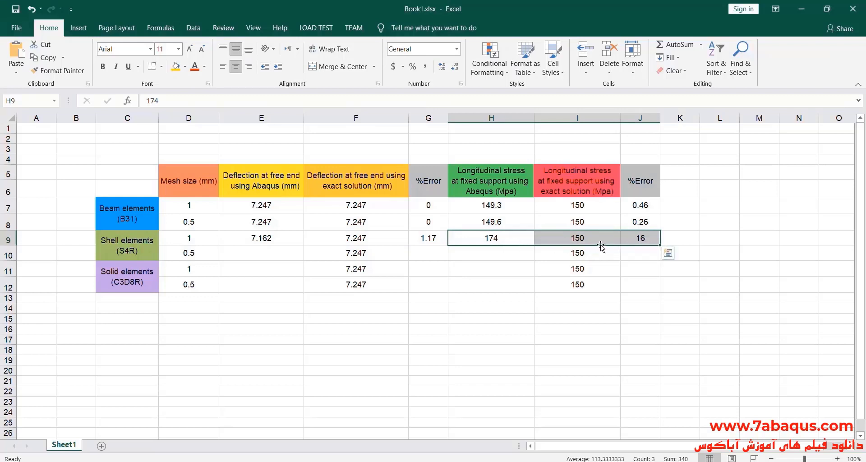
# Switch to Abaqus and, in the Mesh module, reseed the shell-elements part with an approximate global size of 0.0005.
pyautogui.hotkey('alt', 'Tab')
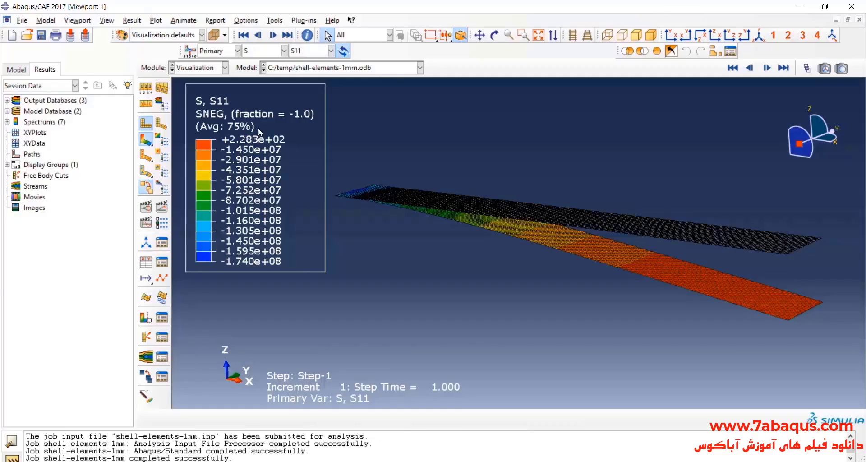
pyautogui.click(199, 68)
pyautogui.click(199, 146)
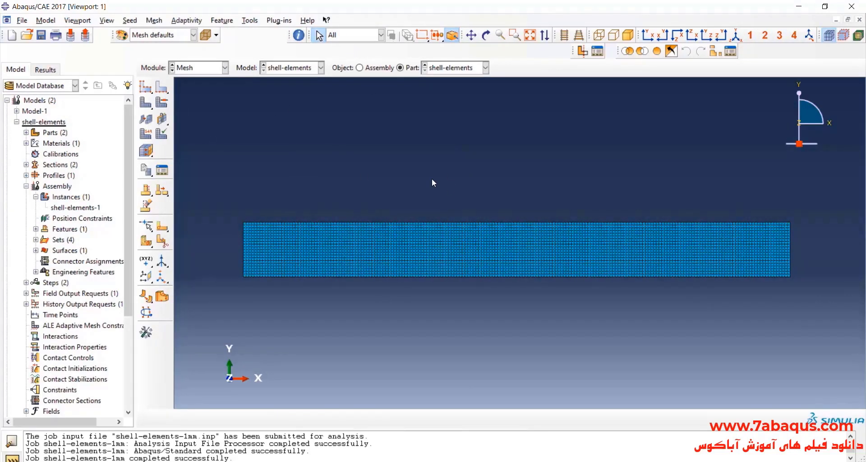
pyautogui.click(145, 86)
pyautogui.click(246, 206)
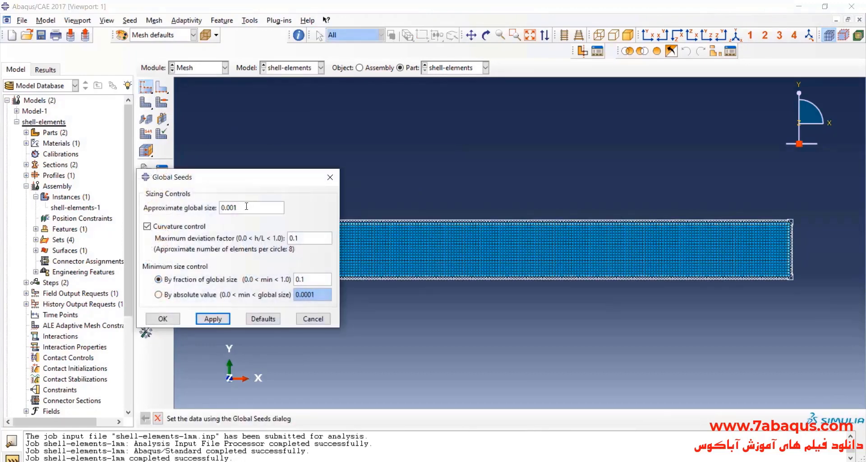
pyautogui.click(162, 319)
pyautogui.click(68, 167)
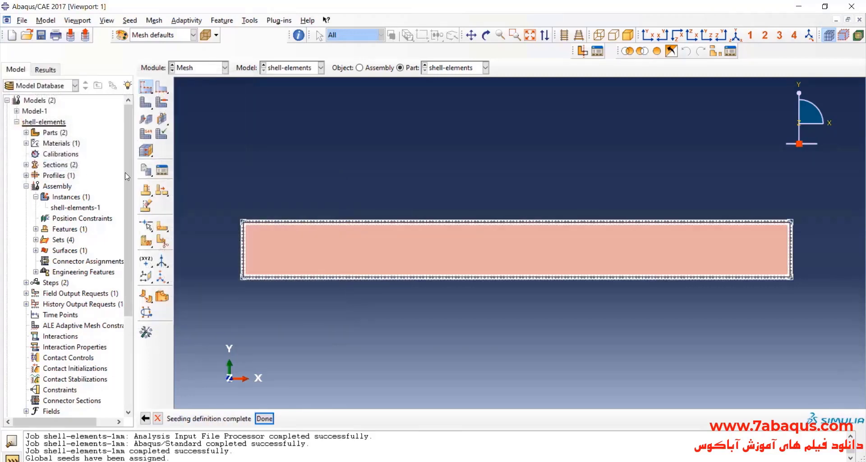
# Mesh the shell-elements part with the refined seeds and inspect the generated element pattern up close.
pyautogui.click(145, 102)
pyautogui.click(239, 417)
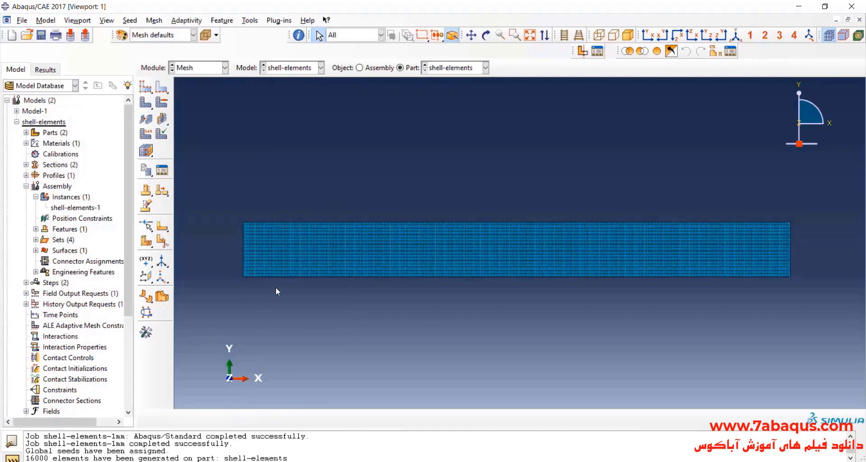
pyautogui.scroll(3, 230, 235)
pyautogui.scroll(-5, 332, 226)
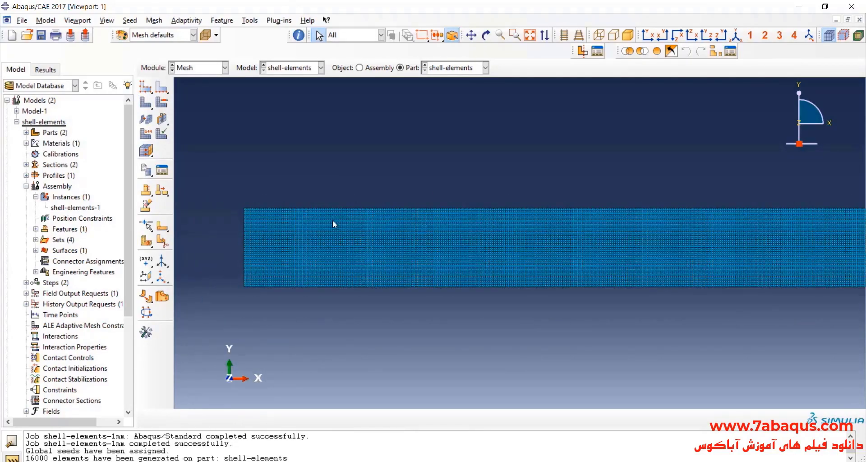
pyautogui.scroll(4, 379, 219)
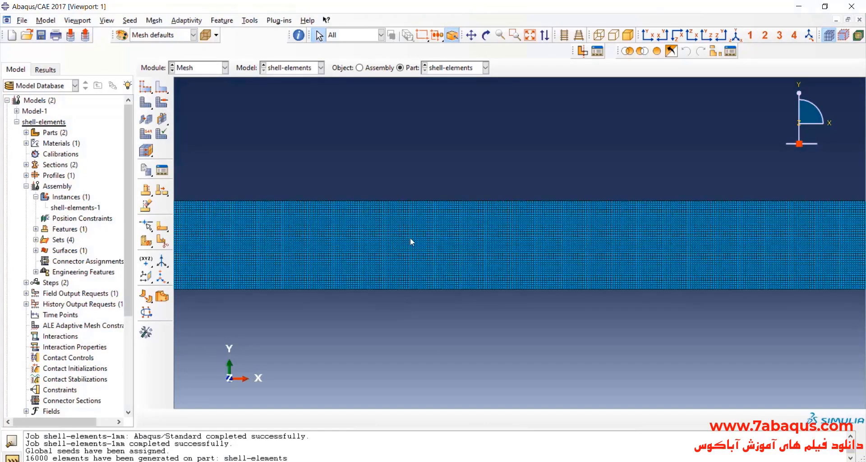
pyautogui.scroll(3, 446, 212)
pyautogui.scroll(-4, 452, 213)
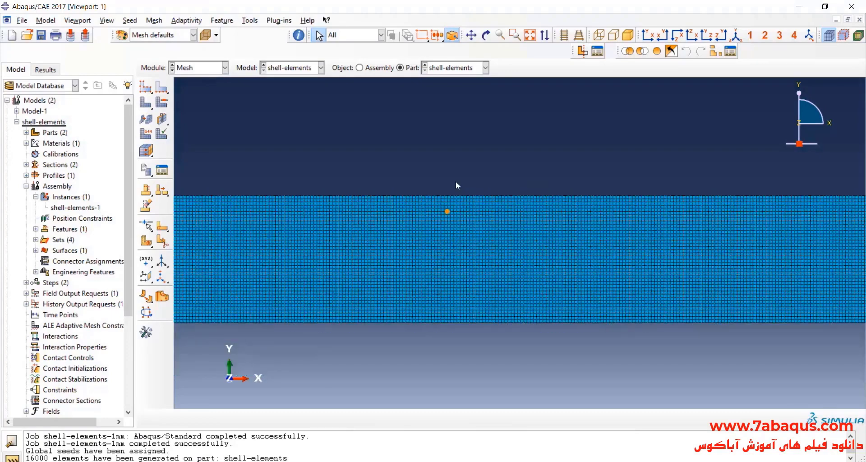
pyautogui.scroll(1, 339, 197)
# In the Job module, create a job named shell-elements-05 from the shell-elements model with default job settings.
pyautogui.click(190, 67)
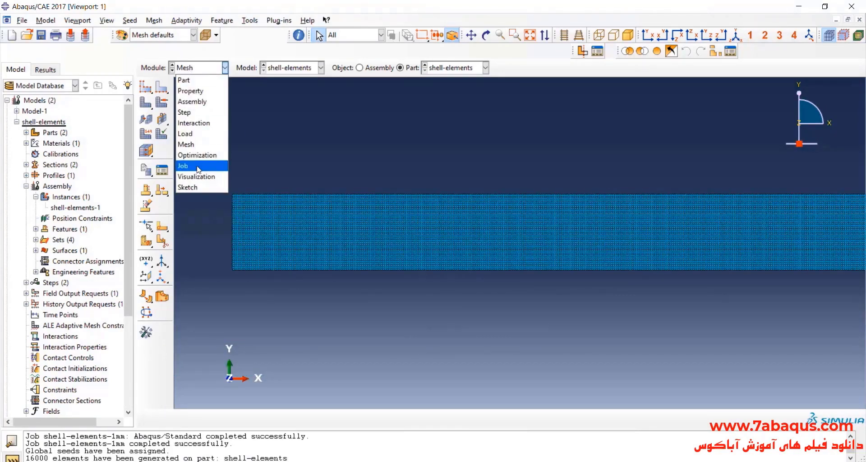
pyautogui.click(197, 166)
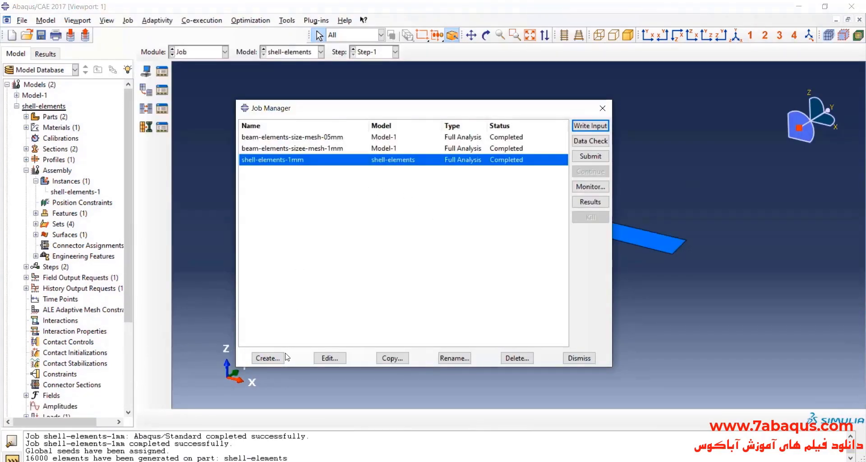
pyautogui.click(269, 357)
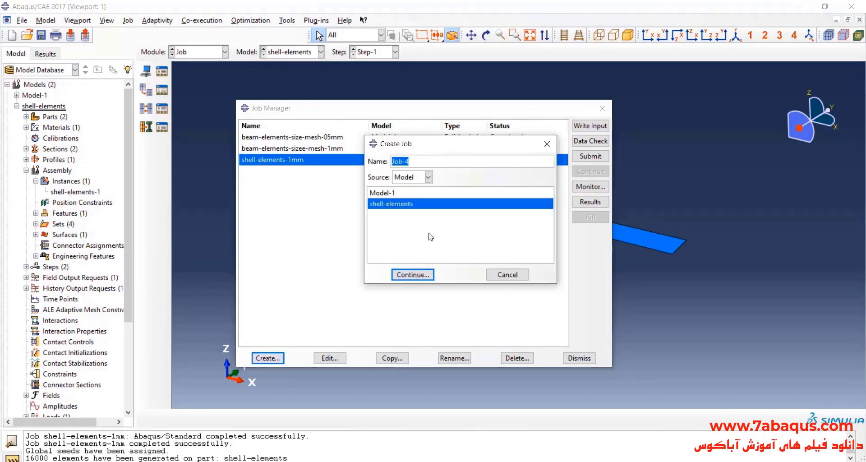
pyautogui.write('shell-elements-05')
pyautogui.click(419, 275)
pyautogui.click(253, 377)
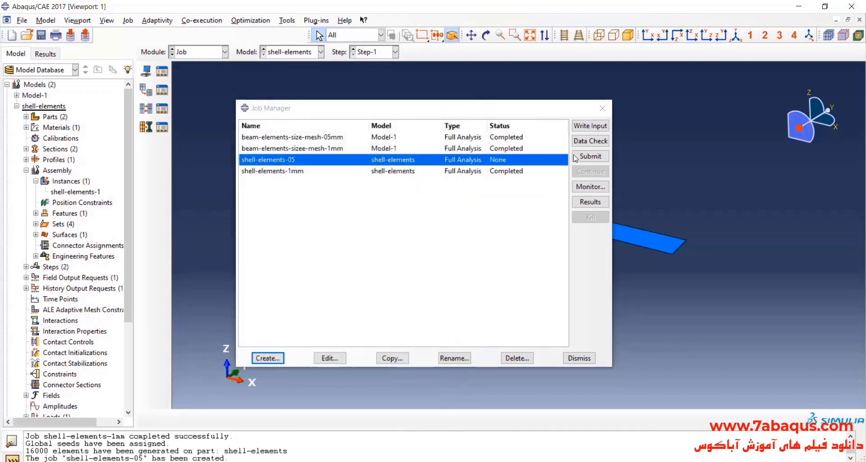
# Submit the shell-elements-05 job for analysis and monitor its progress until it finishes.
pyautogui.click(603, 156)
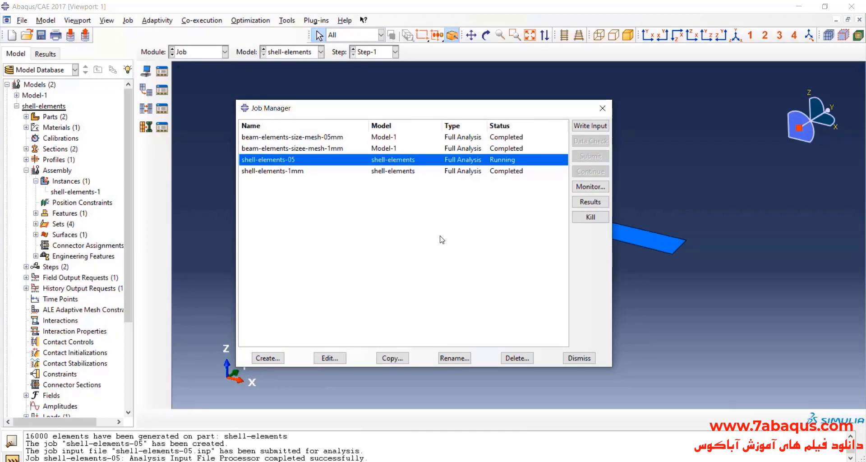
pyautogui.click(589, 187)
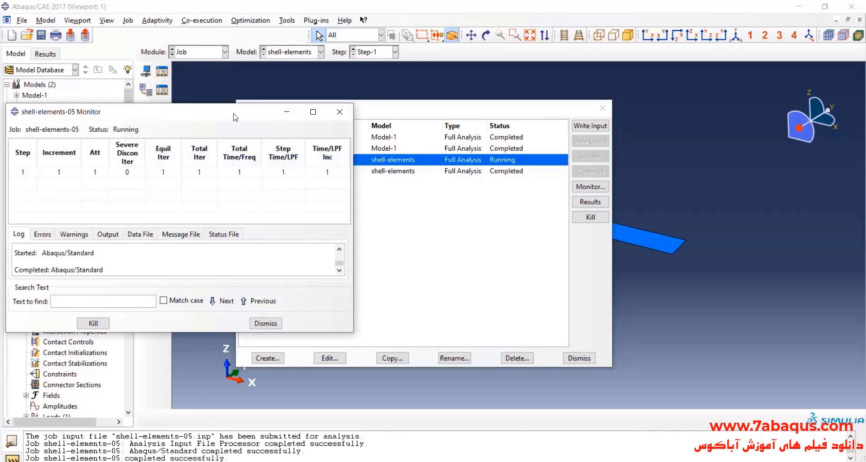
pyautogui.moveTo(252, 118); pyautogui.dragTo(335, 127)
pyautogui.click(419, 122)
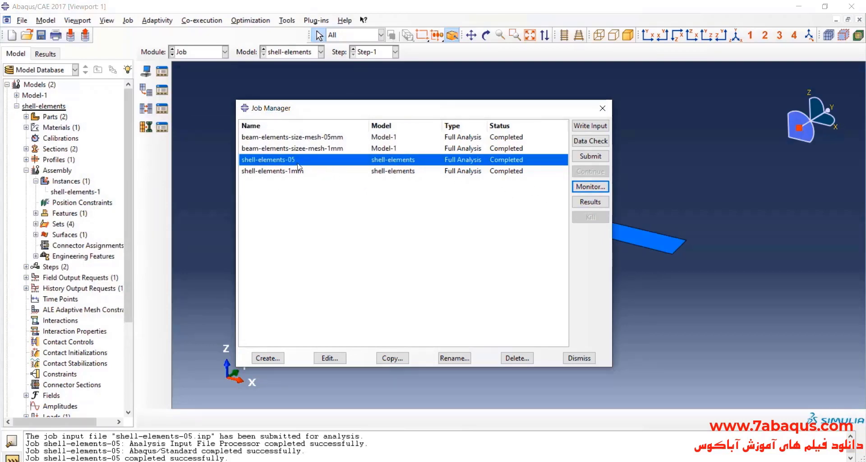
# Open the shell-elements-05 results, plot contours on the deformed and undeformed shapes, and rotate the beam so Z points up.
pyautogui.click(590, 201)
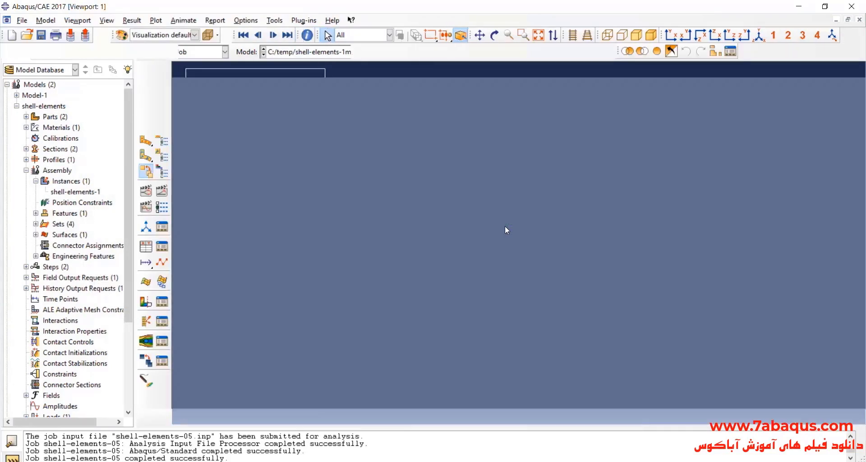
pyautogui.click(146, 140)
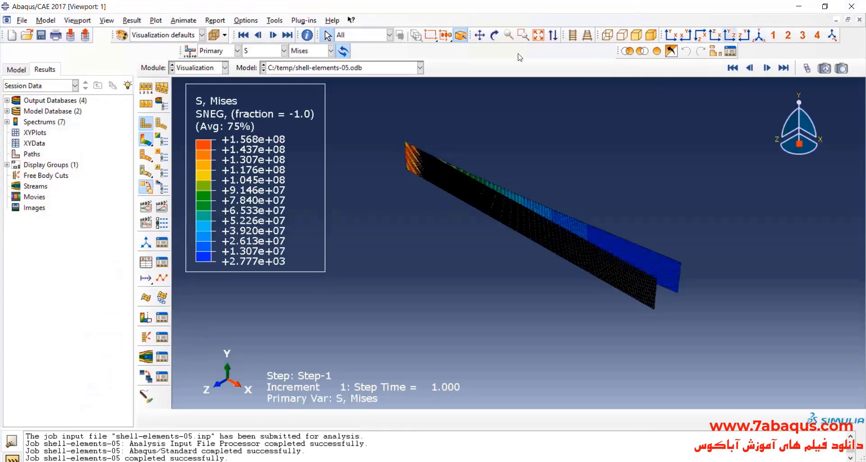
pyautogui.click(495, 36)
pyautogui.moveTo(509, 121); pyautogui.dragTo(562, 226)
# Plot the vertical displacement component U3 on the shell-elements-05 results and examine the free-end deflection.
pyautogui.click(261, 52)
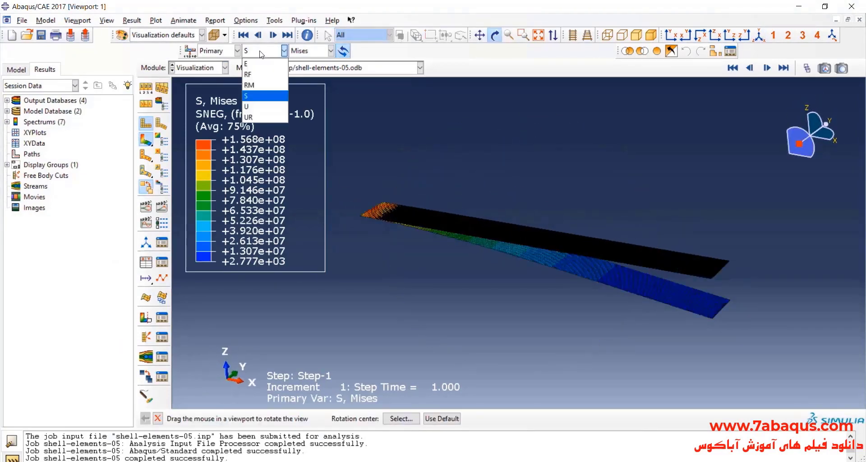
pyautogui.click(265, 105)
pyautogui.click(331, 50)
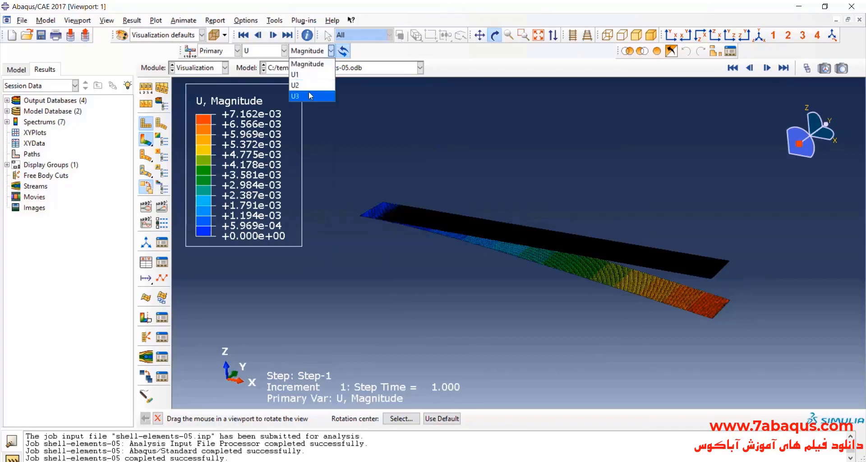
pyautogui.click(308, 91)
pyautogui.moveTo(524, 217); pyautogui.dragTo(493, 239)
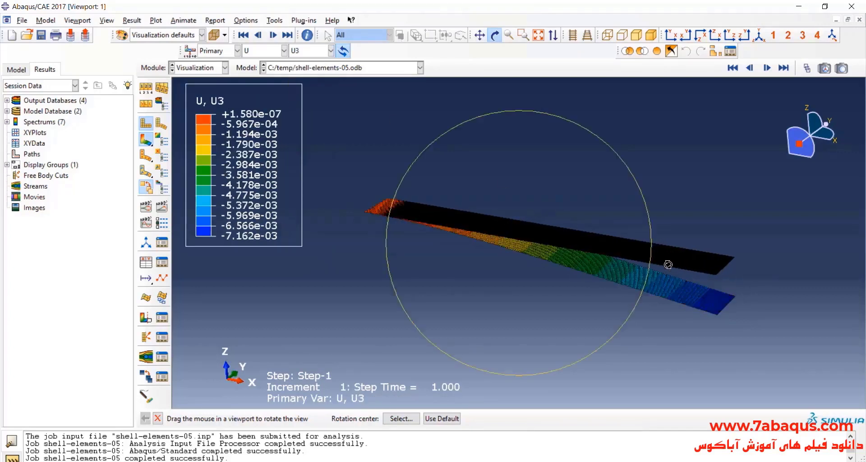
pyautogui.scroll(-2, 713, 283)
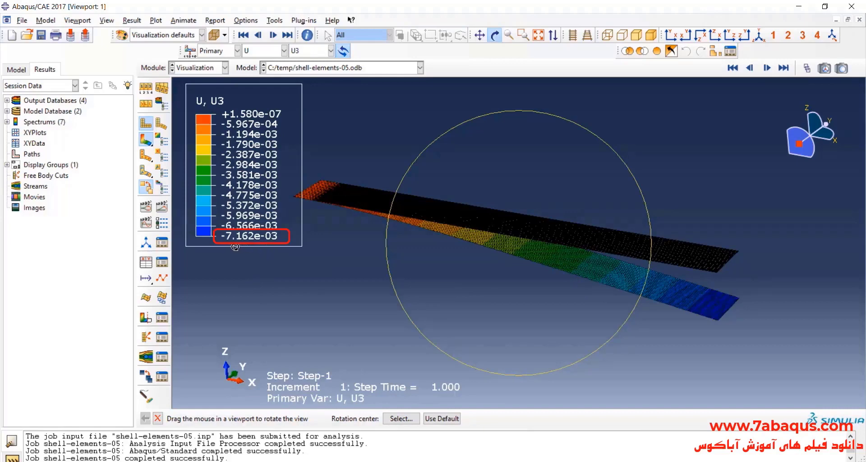
# Switch to the Excel workbook and enter a 7.162 mm Abaqus deflection and 1.17 % error for the 0.5 mm shell mesh.
pyautogui.click(796, 5)
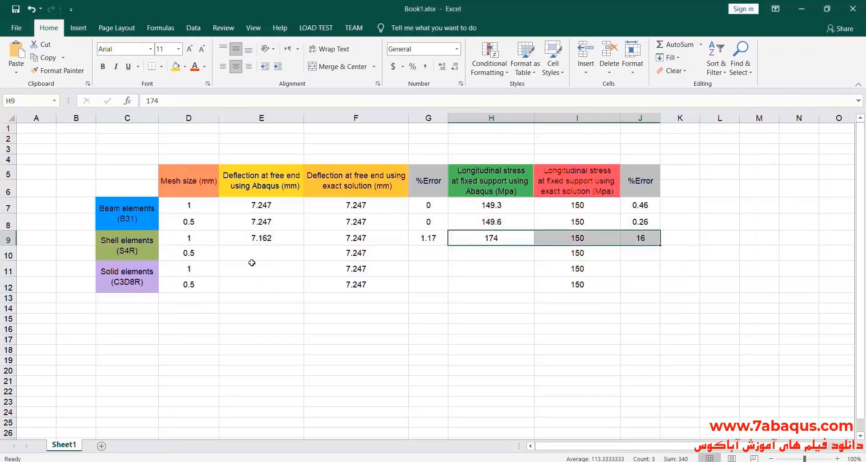
pyautogui.doubleClick(255, 255)
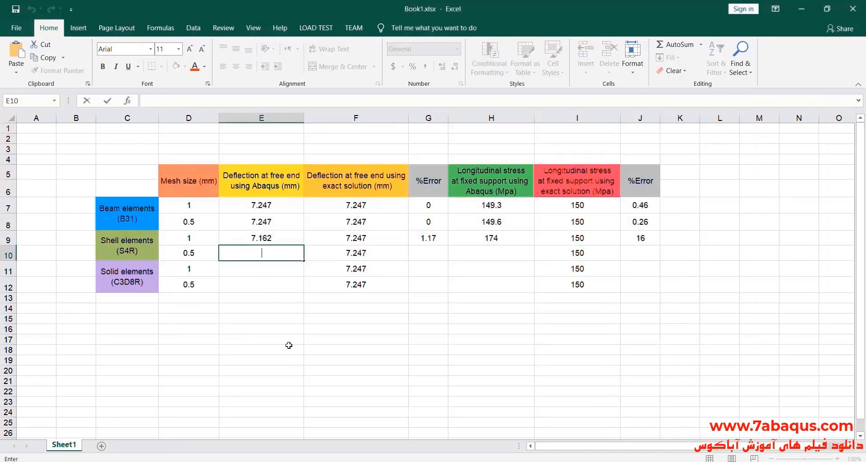
pyautogui.write('7.162')
pyautogui.click(432, 252)
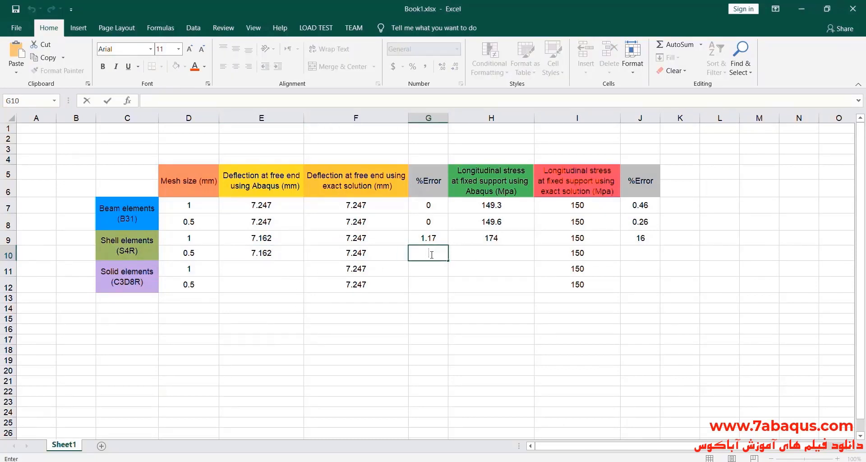
pyautogui.write('1.17')
pyautogui.click(271, 268)
pyautogui.moveTo(259, 237); pyautogui.dragTo(266, 252)
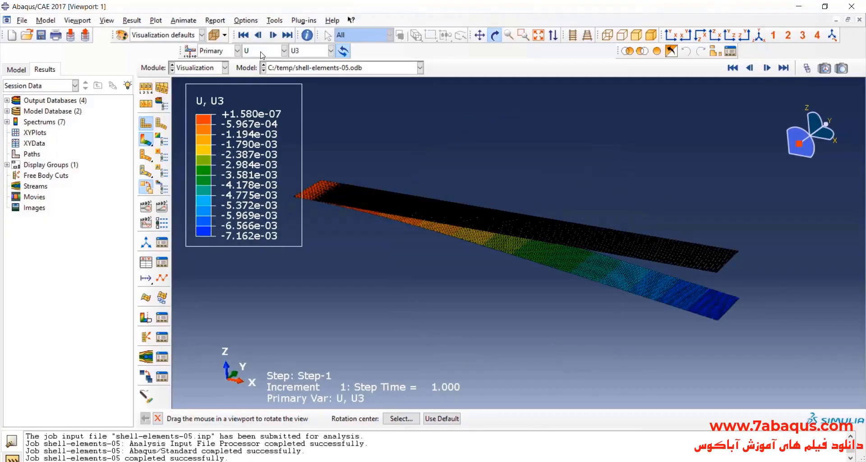
# Back in Abaqus, plot the longitudinal stress component S11 on the shell beam and examine its extreme value at the fixed support.
pyautogui.click(260, 52)
pyautogui.click(269, 98)
pyautogui.click(330, 51)
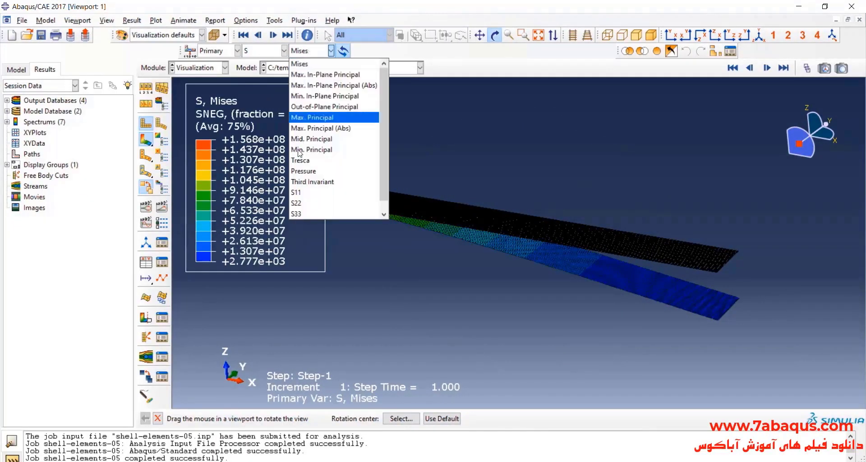
pyautogui.click(301, 193)
pyautogui.moveTo(436, 213); pyautogui.dragTo(407, 229)
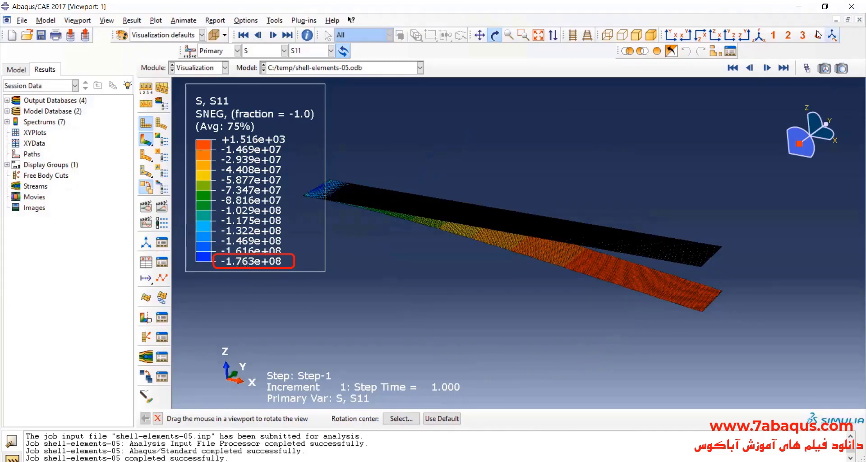
# Return to Excel and enter 176.3 MPa as the Abaqus longitudinal stress for the 0.5 mm shell mesh.
pyautogui.click(799, 6)
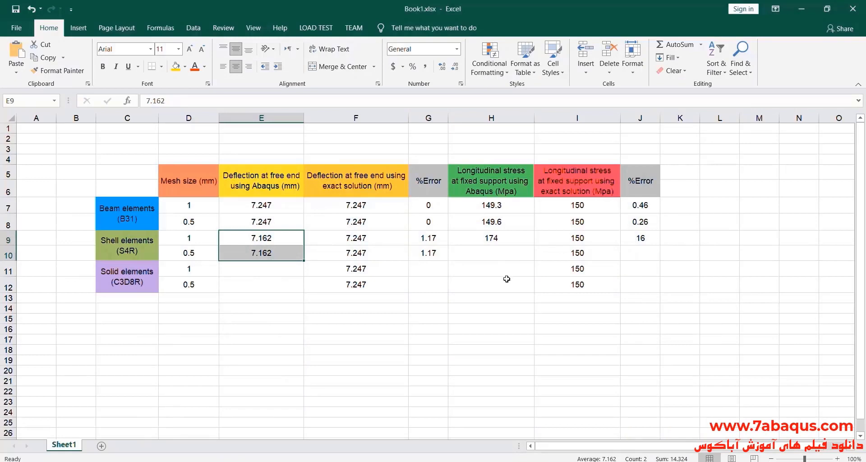
pyautogui.doubleClick(494, 250)
pyautogui.write('1')
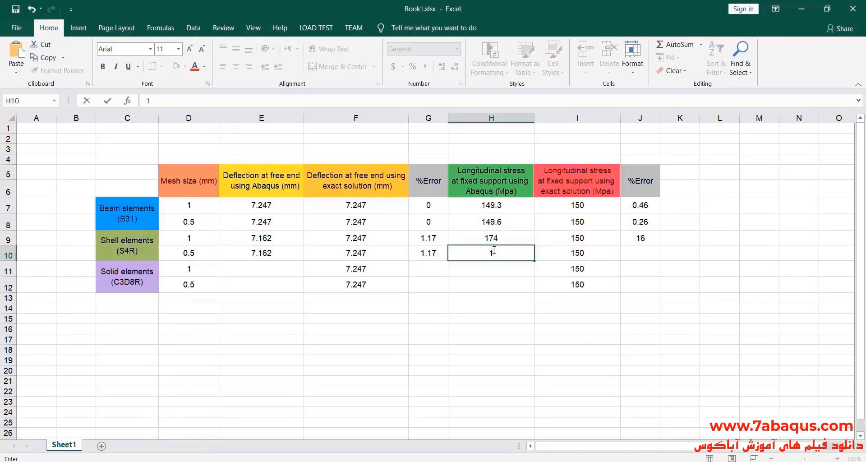
pyautogui.write('76.3')
pyautogui.click(632, 254)
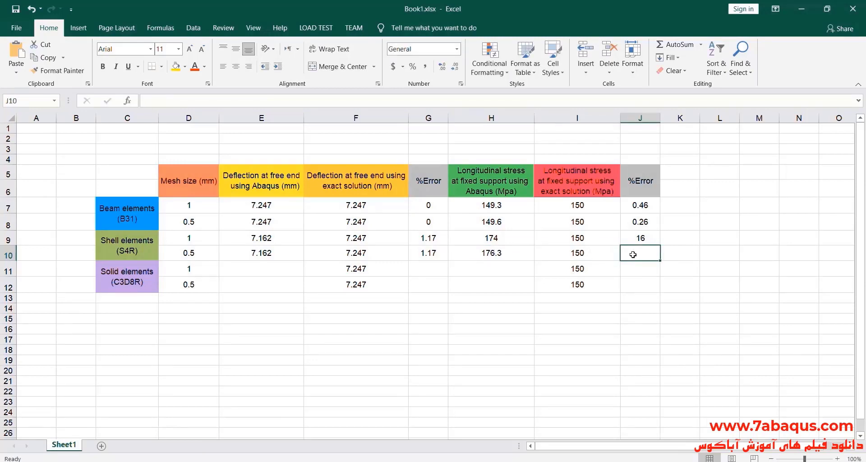
# Open Calculator, clear the previous entry and subtract the exact stress 150 from 176.3.
pyautogui.click(586, 461)
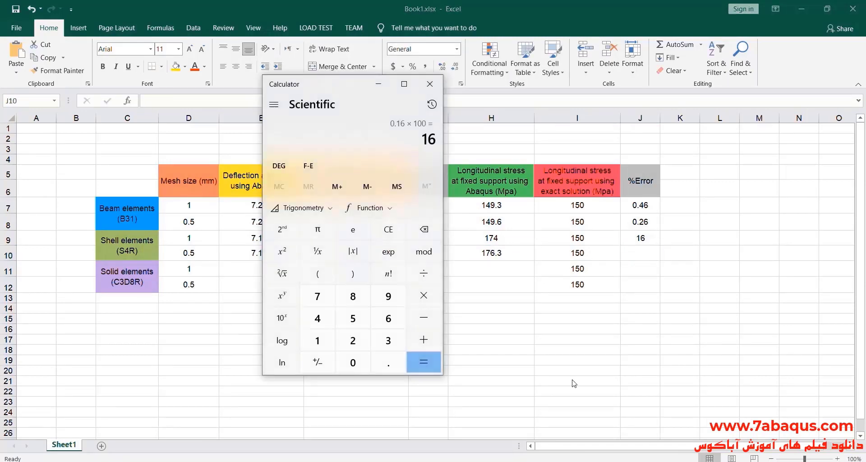
pyautogui.moveTo(329, 90); pyautogui.dragTo(292, 96)
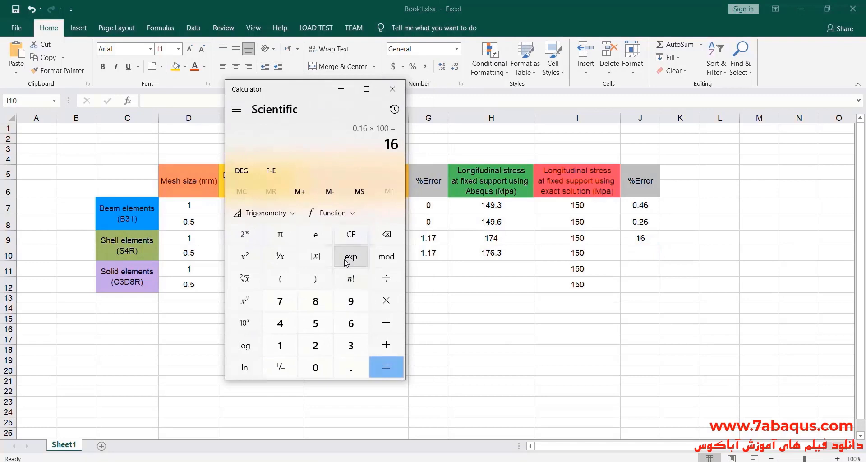
pyautogui.click(350, 234)
pyautogui.click(280, 345)
pyautogui.click(280, 301)
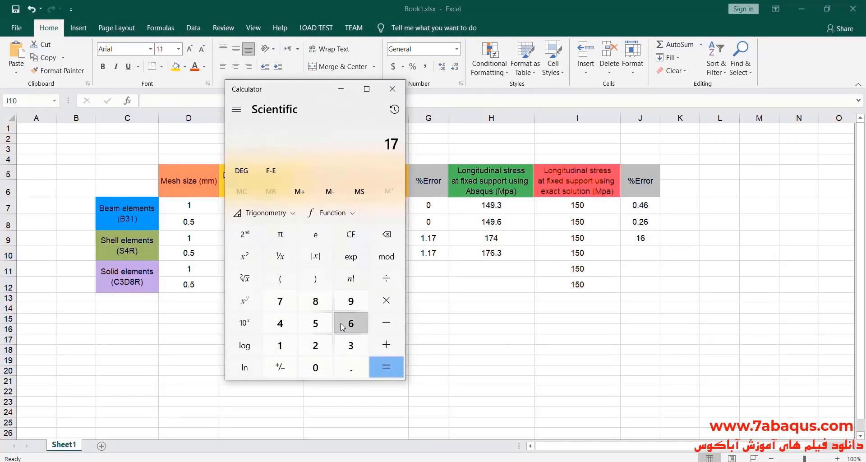
pyautogui.click(351, 323)
pyautogui.click(351, 368)
pyautogui.click(351, 345)
pyautogui.click(386, 322)
pyautogui.click(280, 345)
pyautogui.click(316, 324)
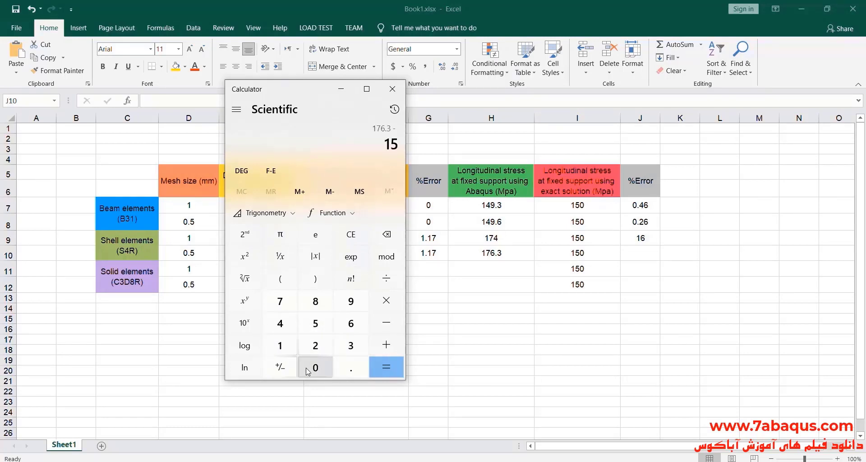
pyautogui.click(315, 367)
pyautogui.click(386, 368)
# Divide the stress difference by 150 and multiply by 100 to obtain the percentage error.
pyautogui.click(386, 278)
pyautogui.click(280, 346)
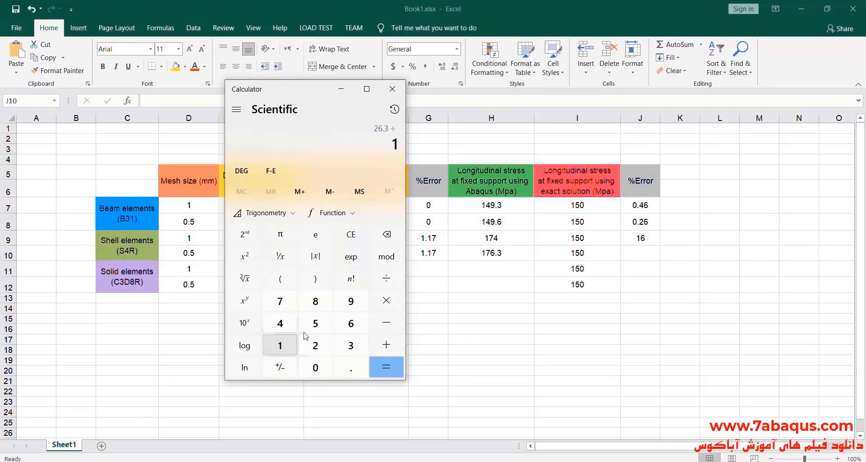
pyautogui.click(315, 324)
pyautogui.click(315, 368)
pyautogui.click(385, 368)
pyautogui.click(386, 300)
pyautogui.click(280, 345)
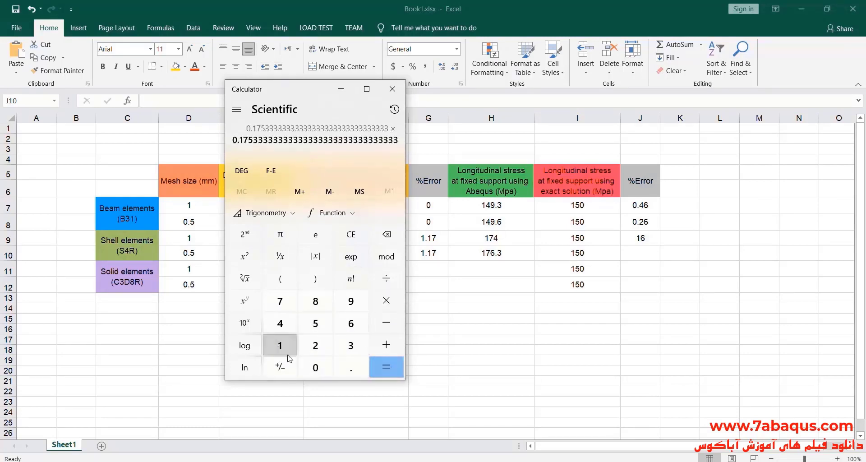
pyautogui.click(315, 368)
pyautogui.click(315, 368)
pyautogui.click(386, 368)
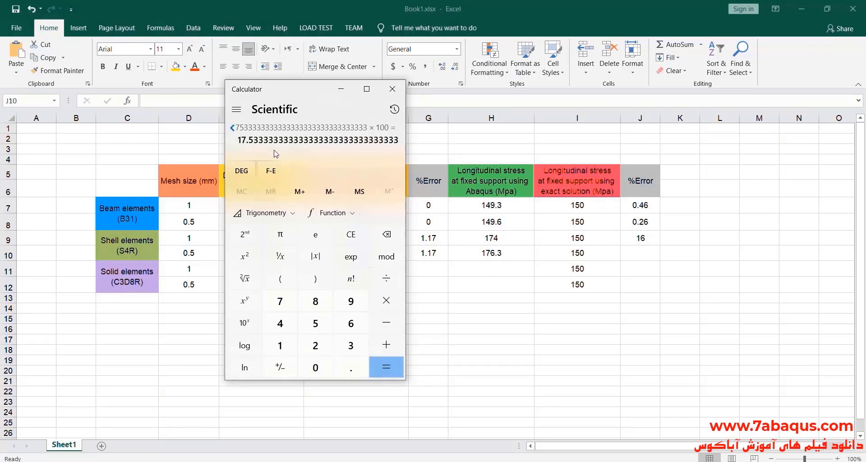
# Enter 17.53 as the stress error for the 0.5 mm shell mesh in Excel and select both shell result rows for comparison.
pyautogui.click(640, 254)
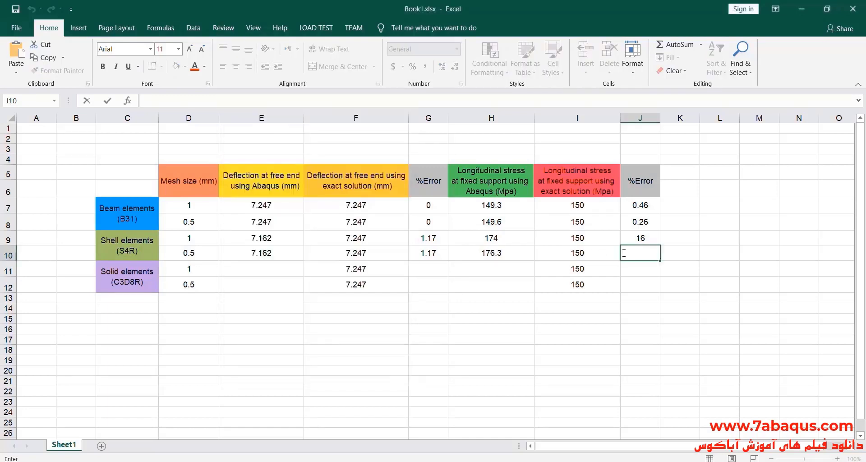
pyautogui.write('17.53')
pyautogui.click(648, 284)
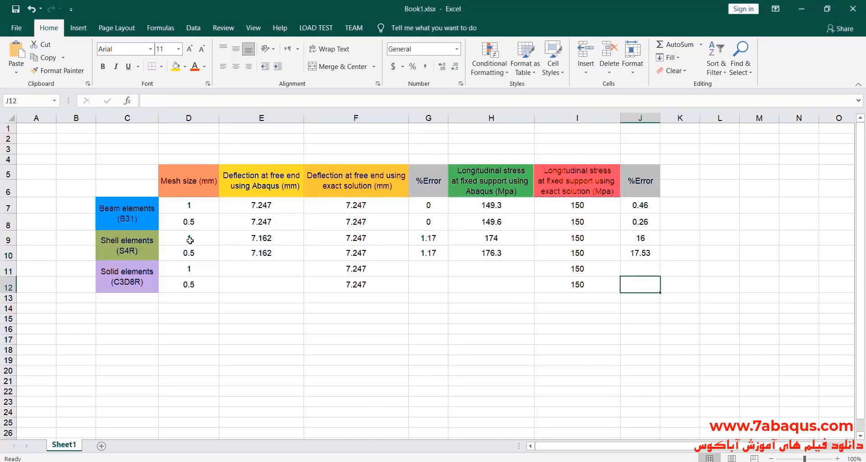
pyautogui.moveTo(191, 239); pyautogui.dragTo(641, 252)
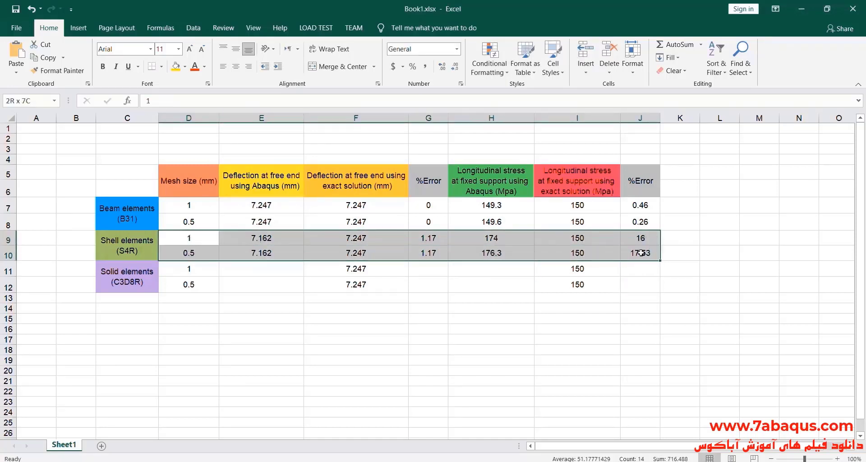
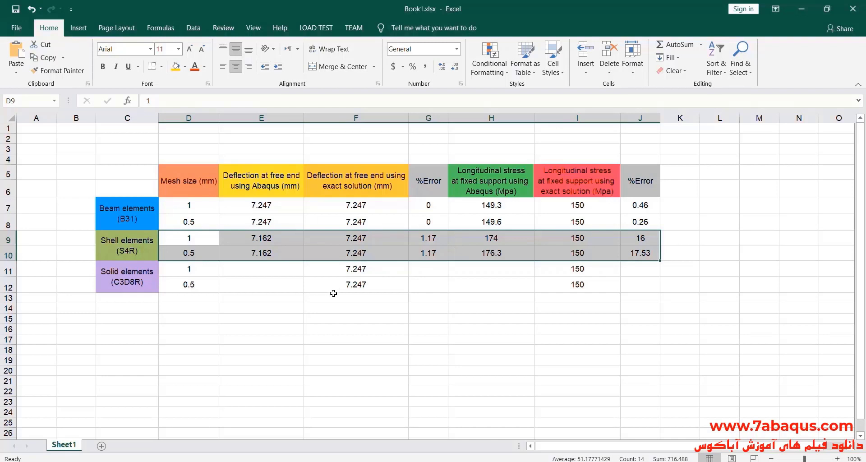
# Switch to Abaqus, enter the Part module and copy the shell-elements model as "solid elements".
pyautogui.click(435, 308)
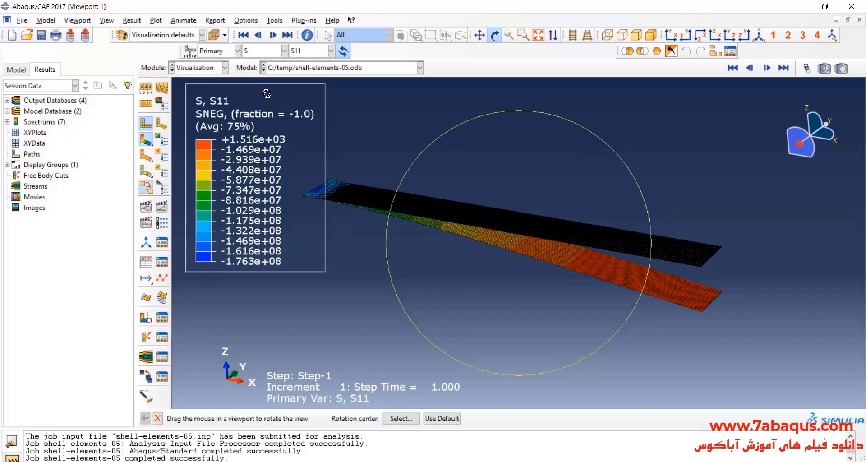
pyautogui.moveTo(432, 187); pyautogui.dragTo(436, 214)
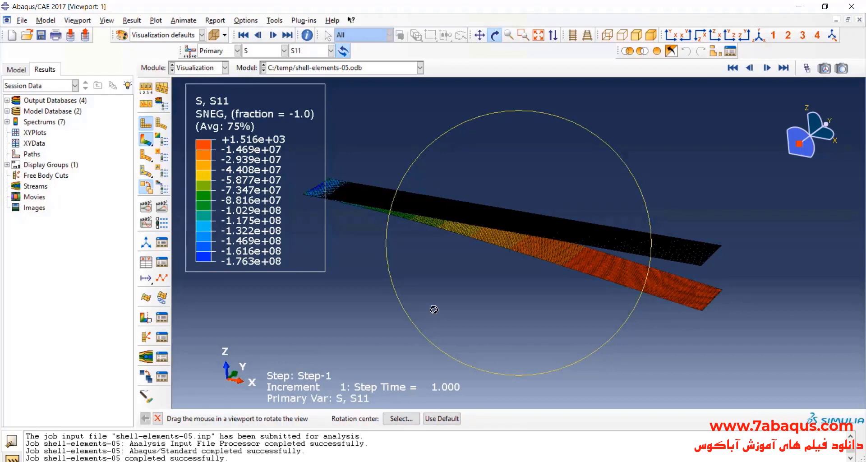
pyautogui.click(201, 68)
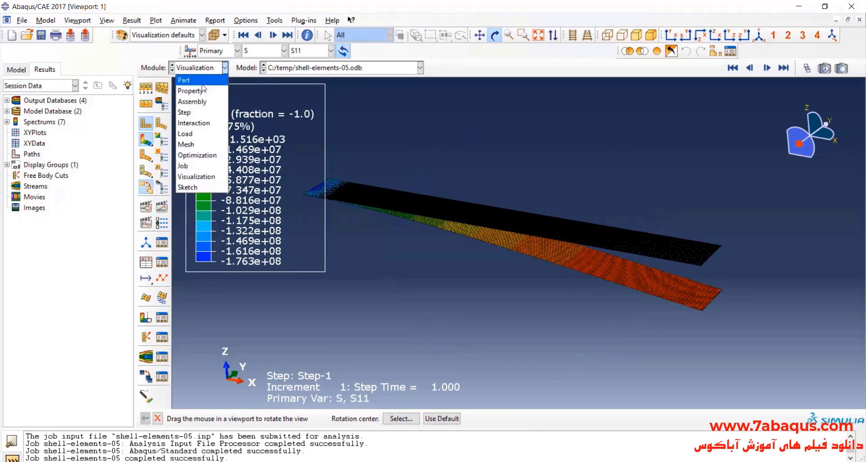
pyautogui.click(202, 88)
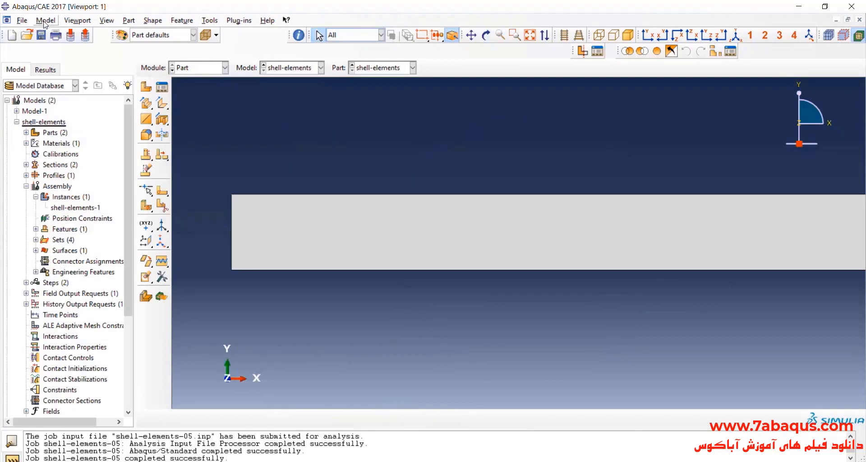
pyautogui.click(45, 21)
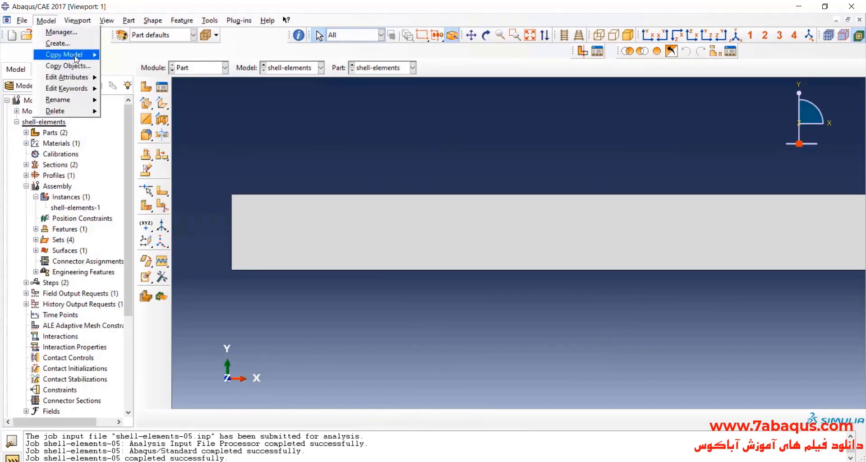
pyautogui.moveTo(72, 54)
pyautogui.click(136, 67)
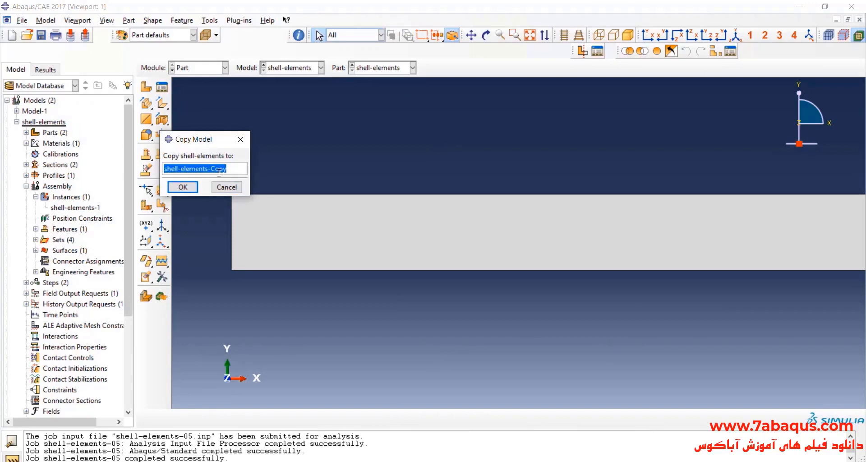
pyautogui.write('s')
pyautogui.click(198, 187)
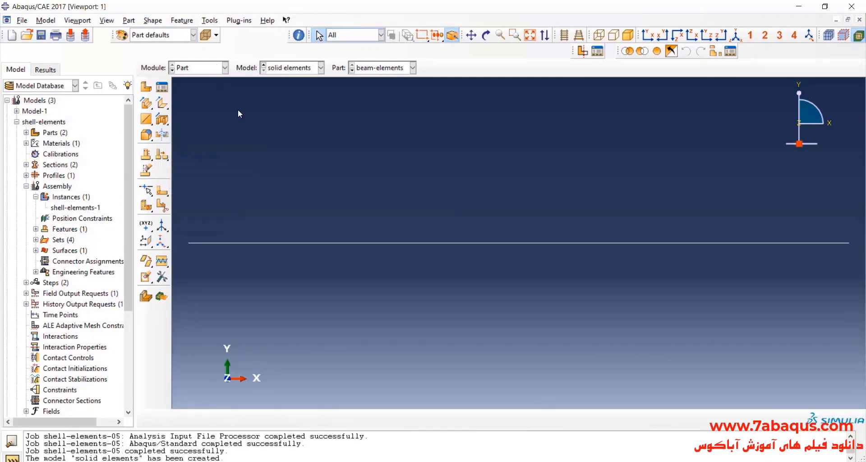
# Save the model database as "beam" in the temp folder.
pyautogui.click(41, 34)
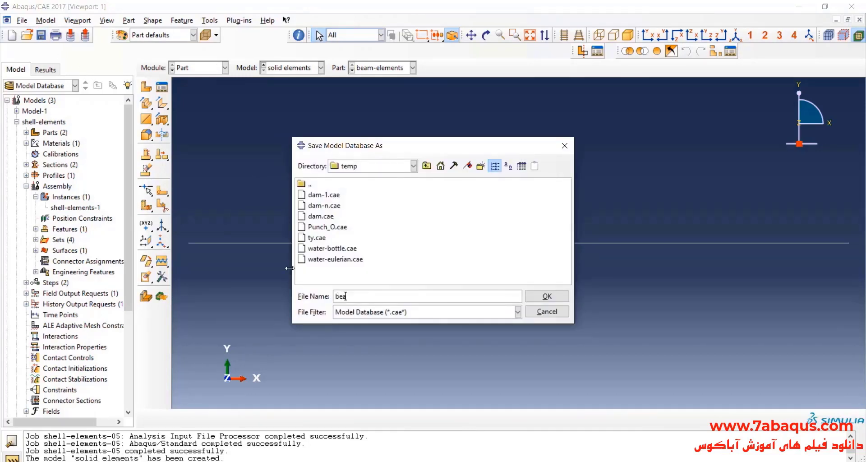
pyautogui.write('m')
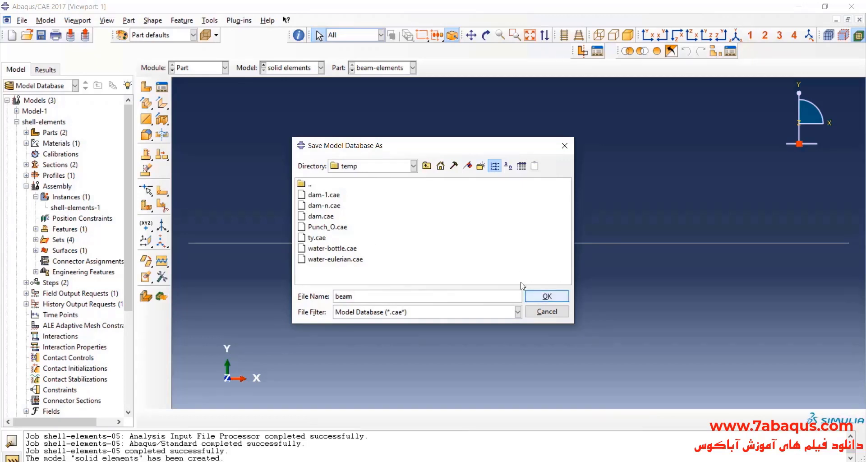
pyautogui.press('Return')
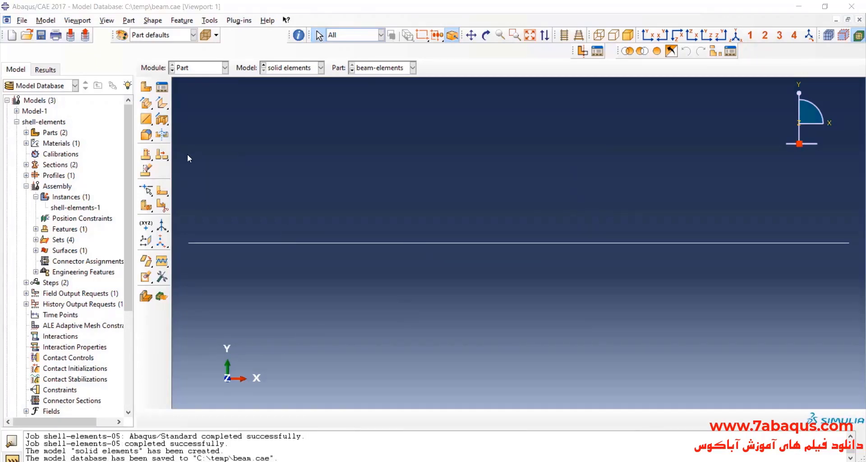
# Create a 3D deformable solid extrusion part named "solid elements" with an approximate size of 1.
pyautogui.click(147, 87)
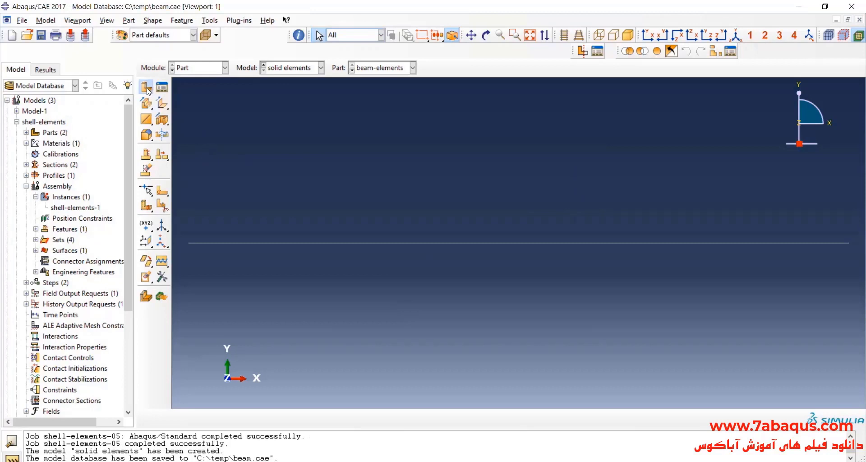
pyautogui.write('so')
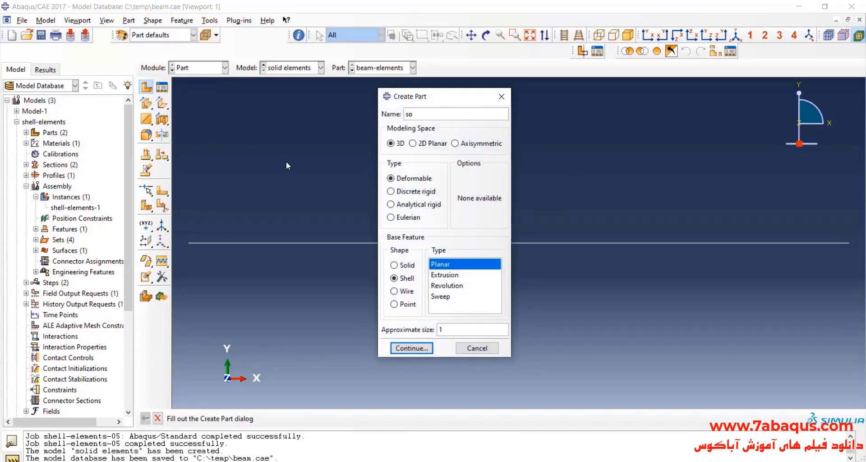
pyautogui.write('lid elements')
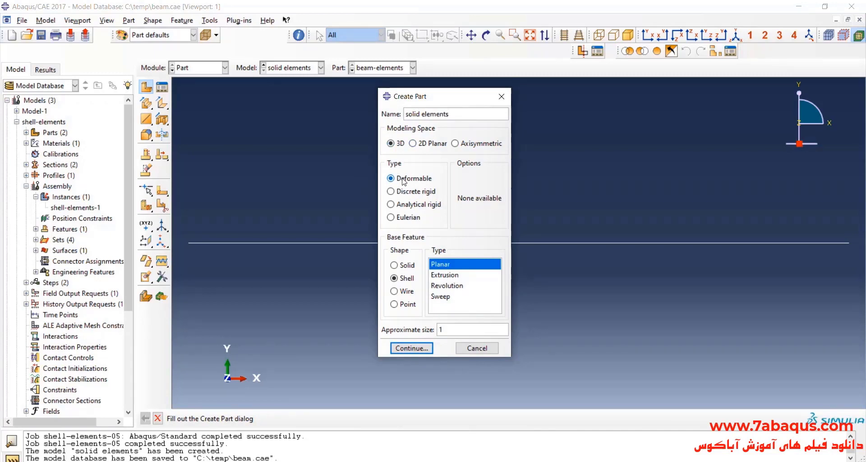
pyautogui.click(394, 265)
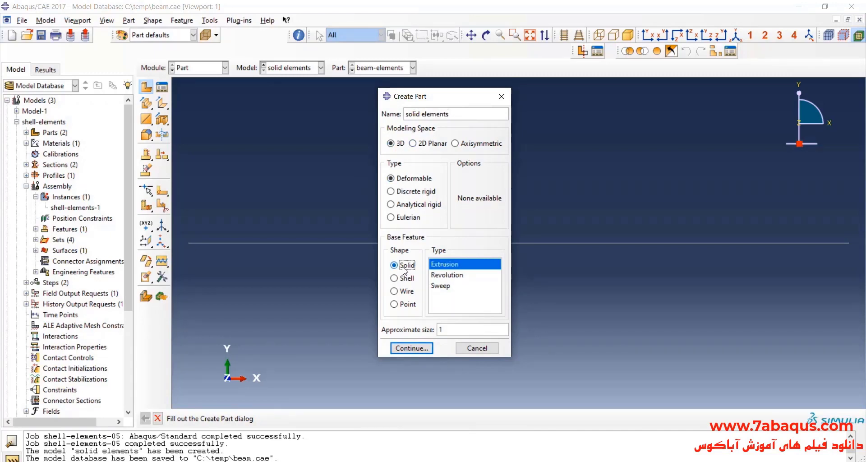
pyautogui.click(411, 348)
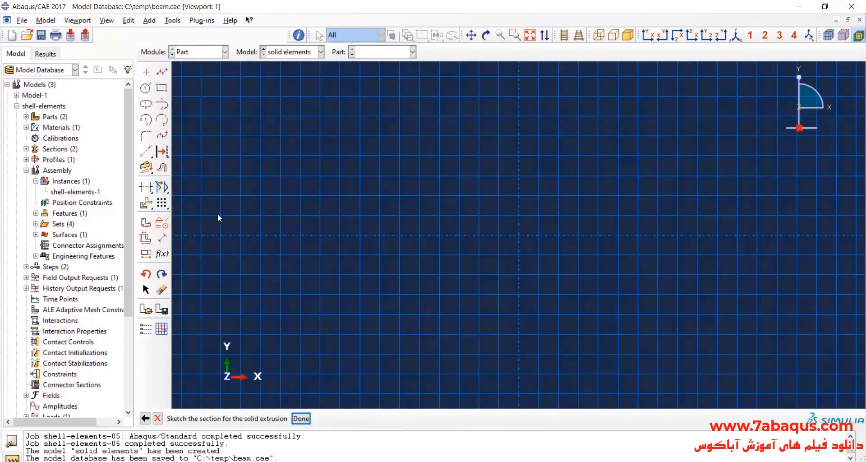
# Sketch a rectangle about 0.12 wide and 0.06 high for the extrusion section, near the sketch origin.
pyautogui.click(161, 87)
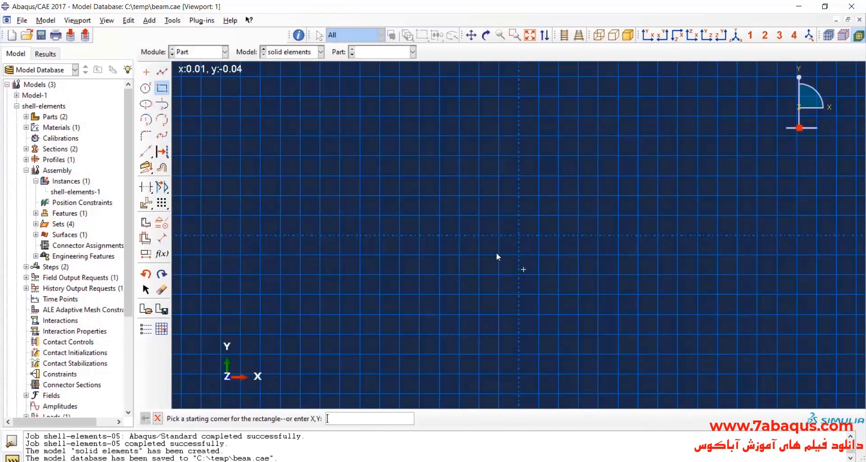
pyautogui.click(419, 195)
pyautogui.click(538, 254)
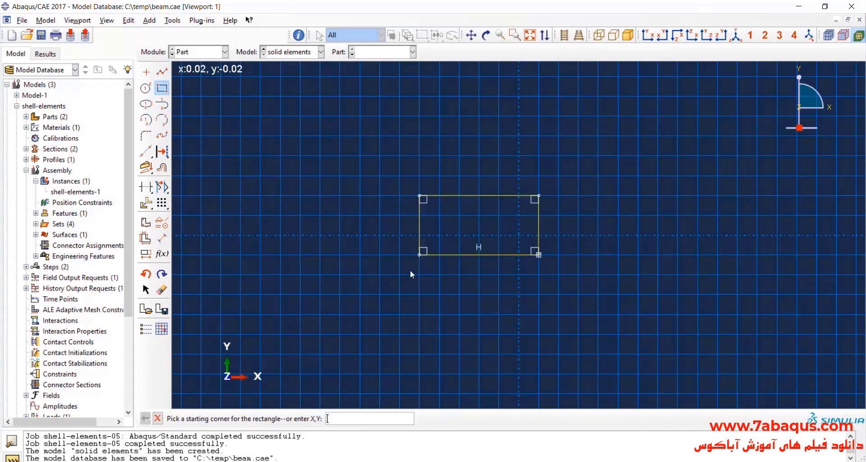
# Dimension the rectangle's width as 0.02 and its height as the thin beam thickness, about a tenth of the width.
pyautogui.click(162, 237)
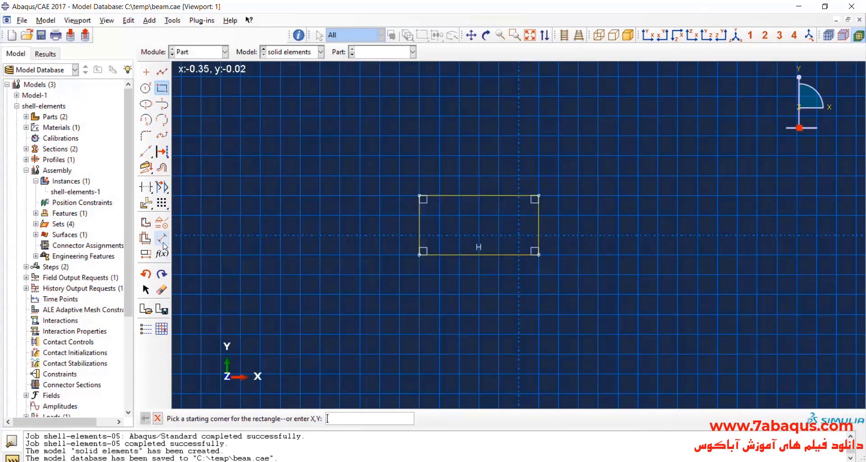
pyautogui.click(451, 255)
pyautogui.click(469, 278)
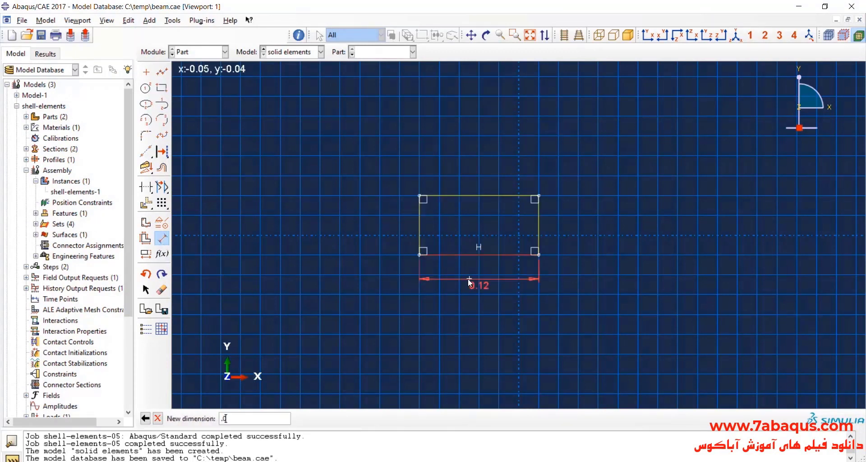
pyautogui.press('Return')
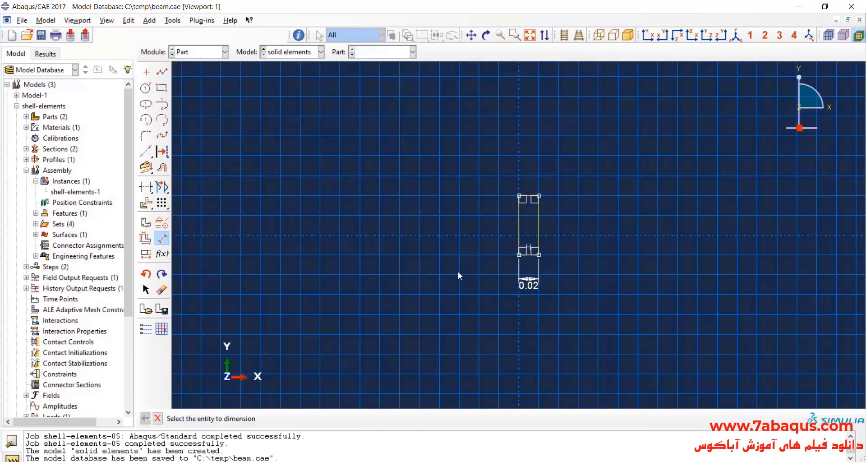
pyautogui.click(515, 226)
pyautogui.click(482, 229)
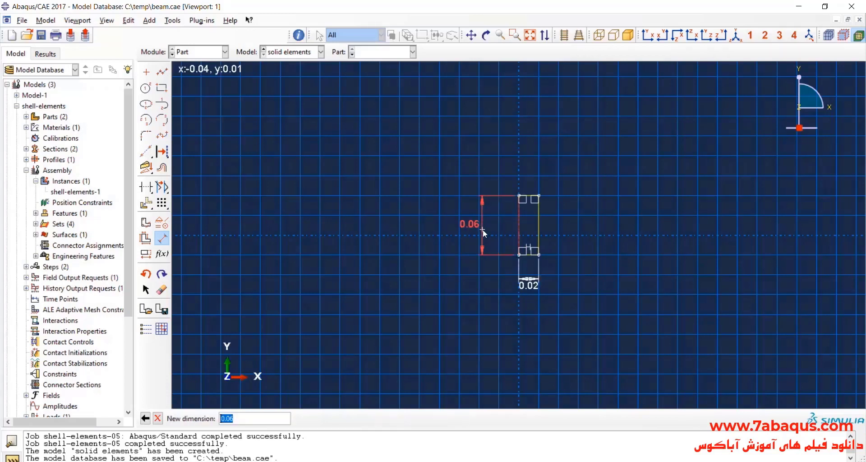
pyautogui.press('Return')
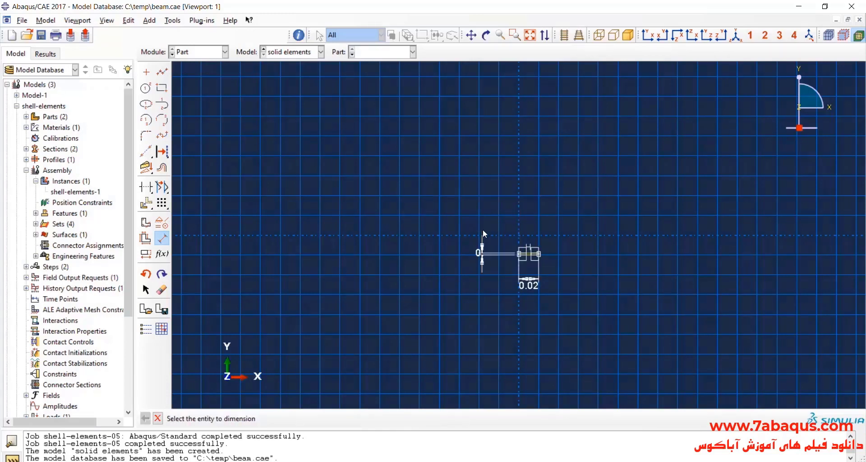
pyautogui.scroll(2, 484, 258)
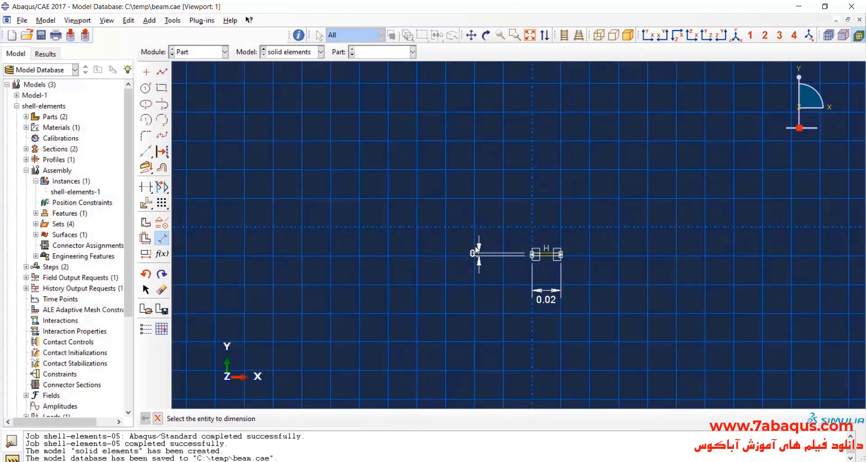
pyautogui.scroll(5, 563, 285)
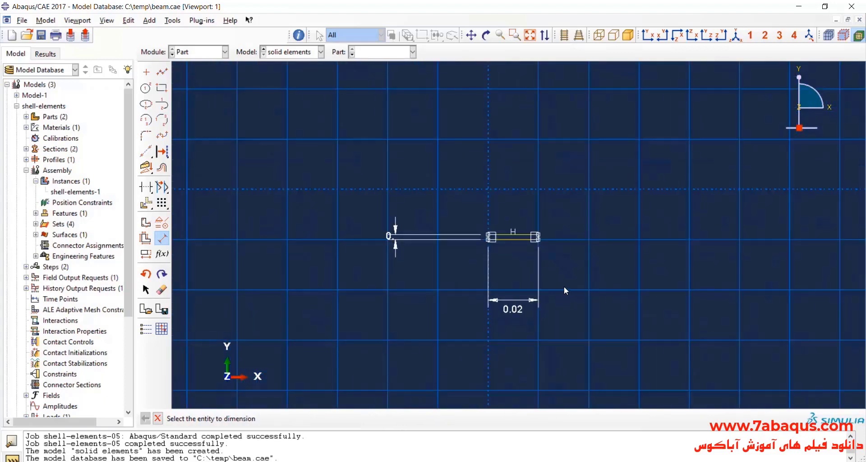
pyautogui.click(158, 418)
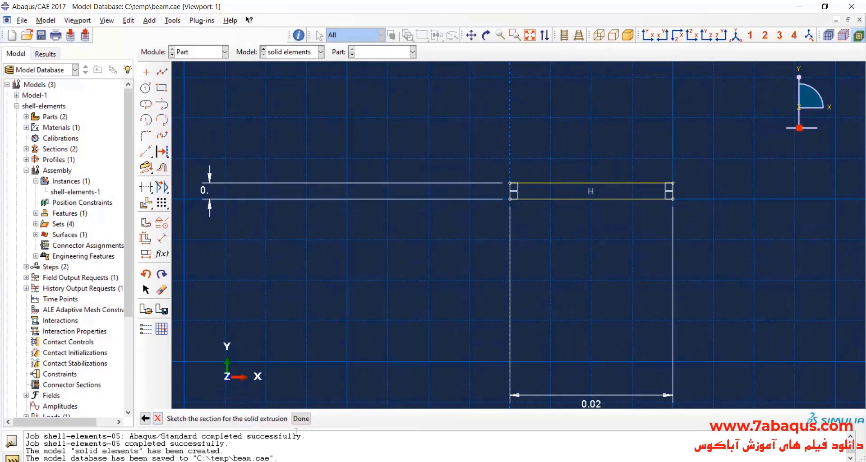
# Finish the section sketch and extrude it to a depth of 0.2 to form the solid beam.
pyautogui.click(301, 418)
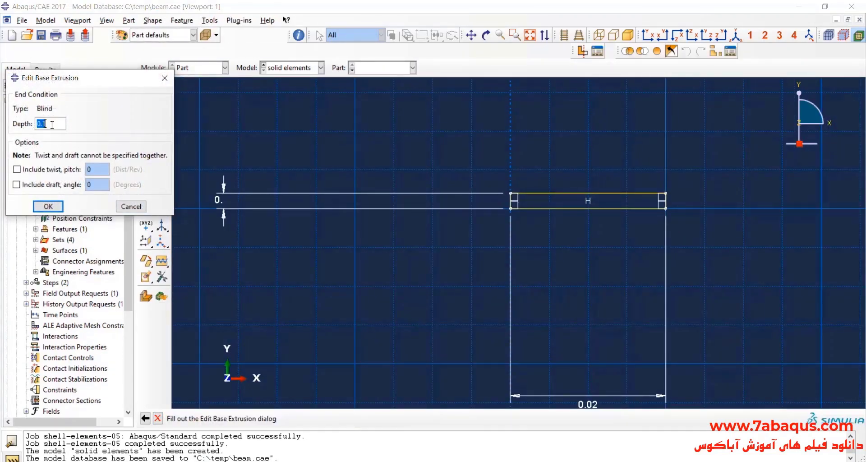
pyautogui.write('.2')
pyautogui.press('Return')
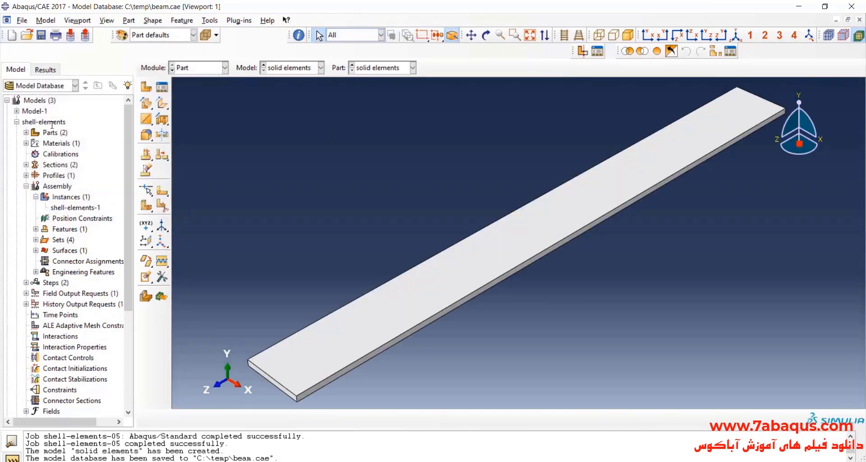
pyautogui.scroll(-2, 282, 242)
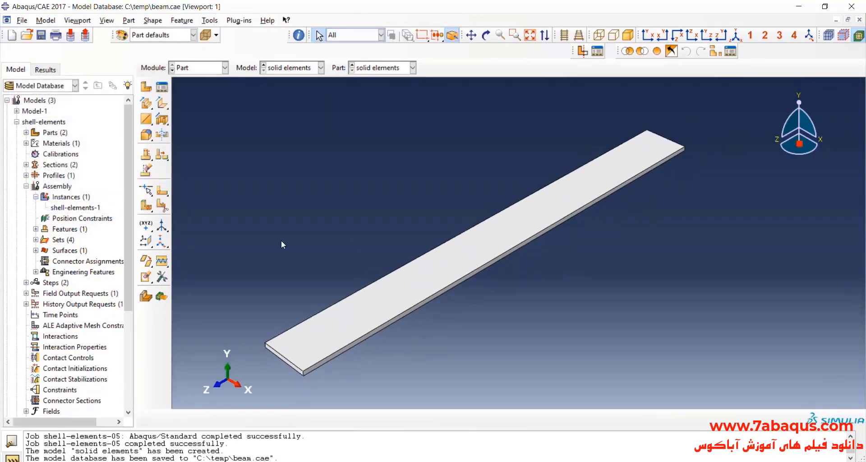
# In the Property module, create a homogeneous solid section named "solid-elements" using the steel material.
pyautogui.click(202, 69)
pyautogui.click(202, 92)
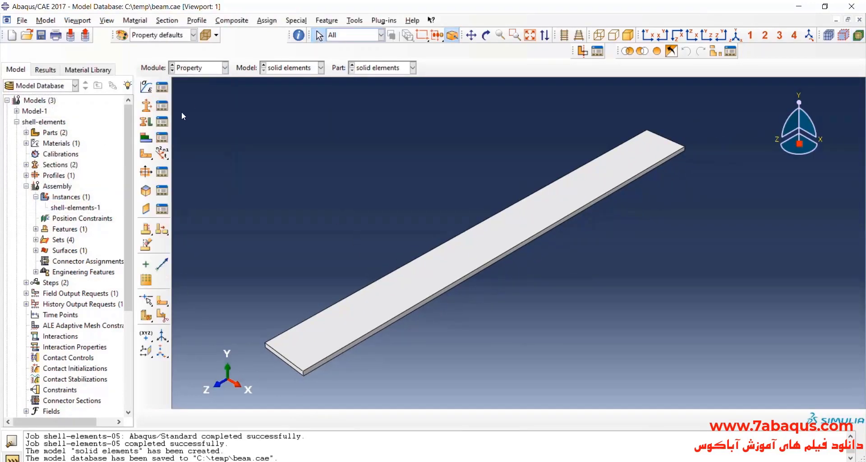
pyautogui.click(147, 106)
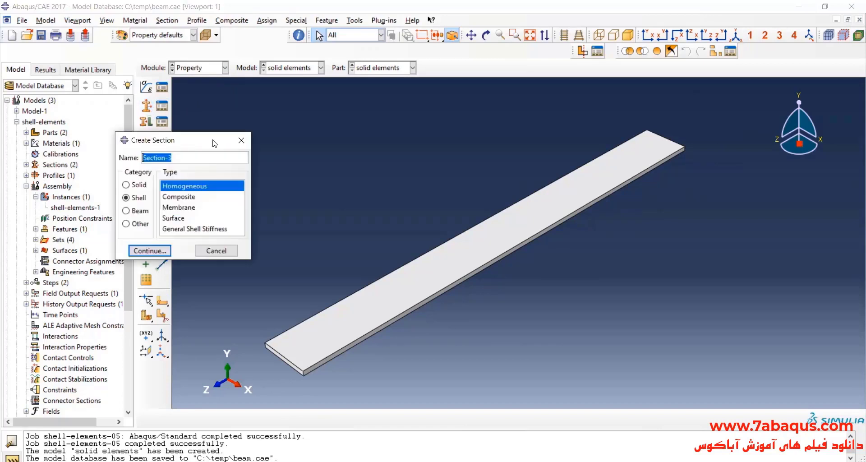
pyautogui.write('solid-elements')
pyautogui.click(126, 185)
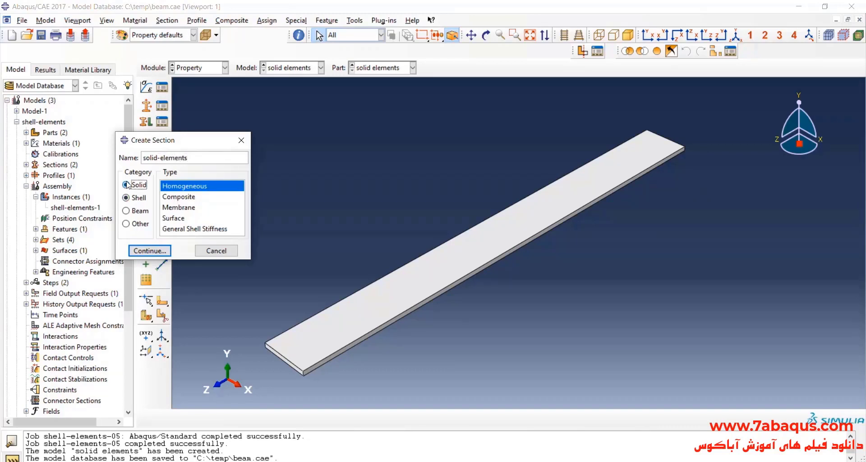
pyautogui.click(150, 250)
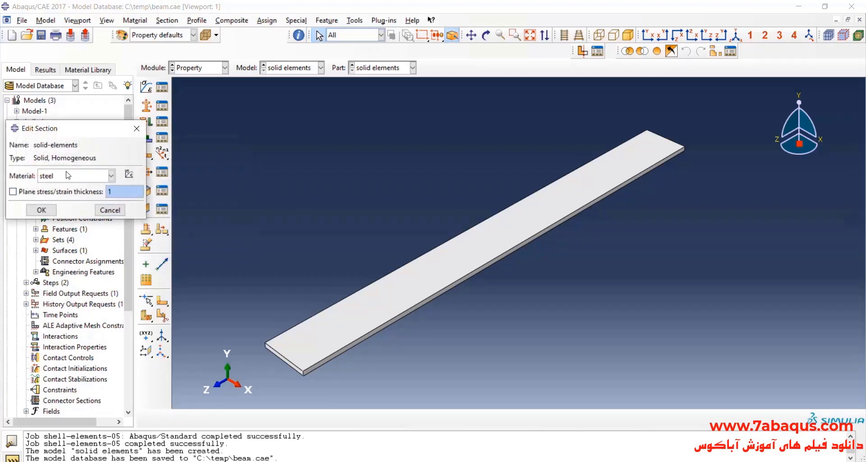
pyautogui.click(53, 209)
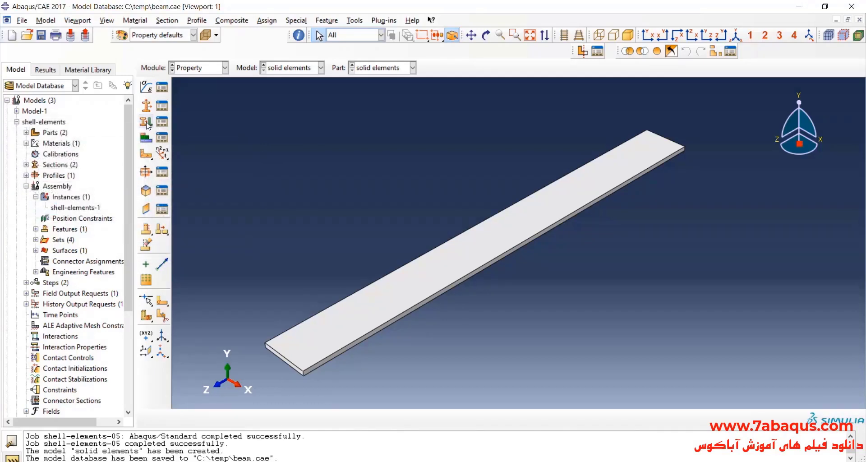
# Assign the solid-elements section to the entire solid beam part.
pyautogui.click(146, 122)
pyautogui.moveTo(243, 147); pyautogui.dragTo(554, 371)
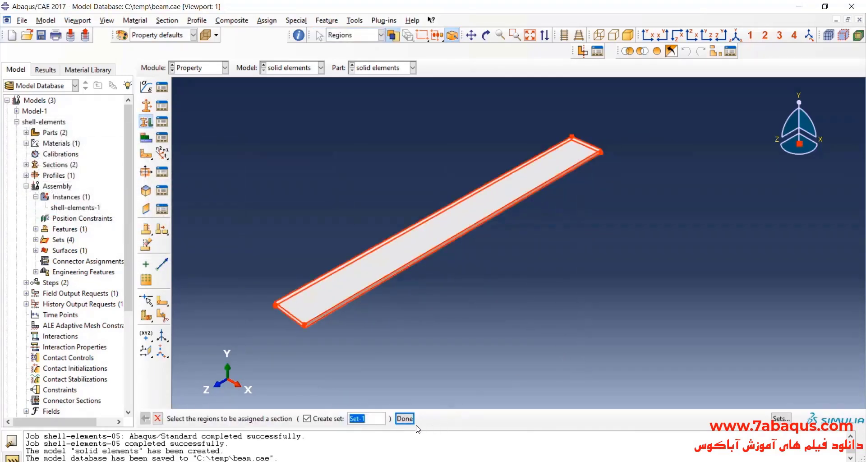
pyautogui.click(404, 418)
pyautogui.click(199, 181)
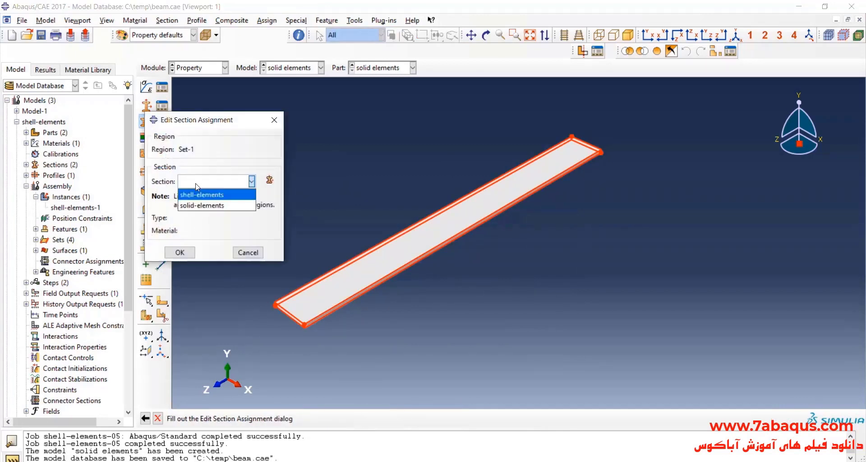
pyautogui.click(203, 205)
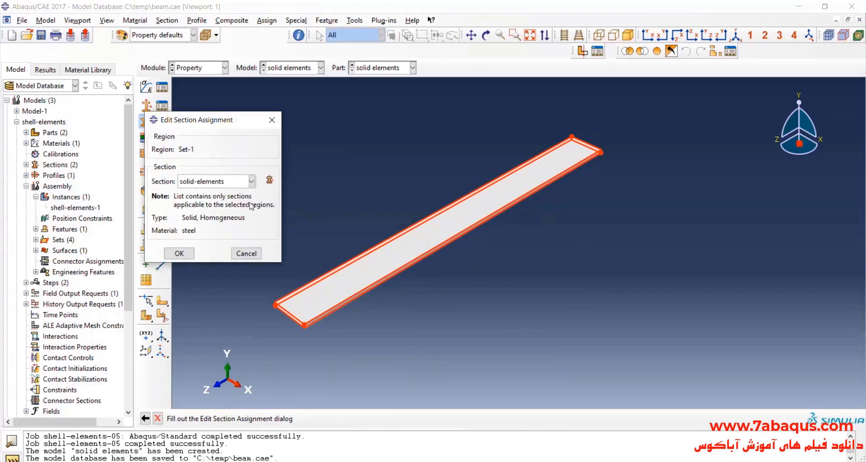
pyautogui.click(180, 253)
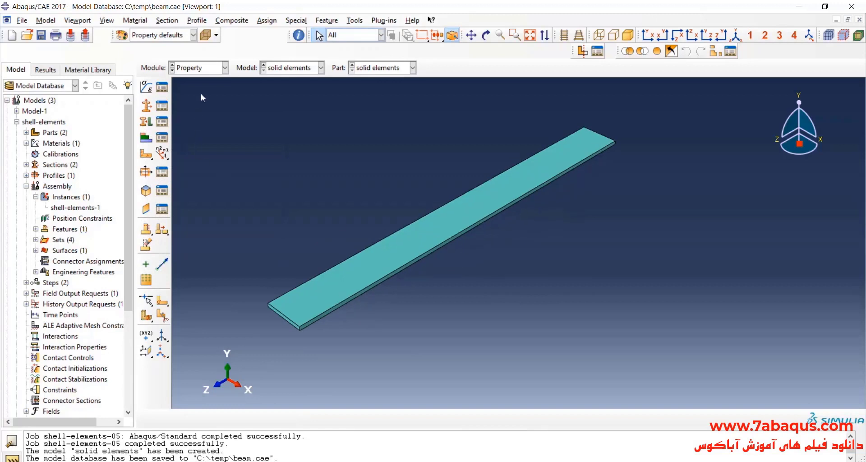
# In the Assembly module, delete the shell-elements-1 instance from the "solid elements" model.
pyautogui.click(200, 68)
pyautogui.click(192, 102)
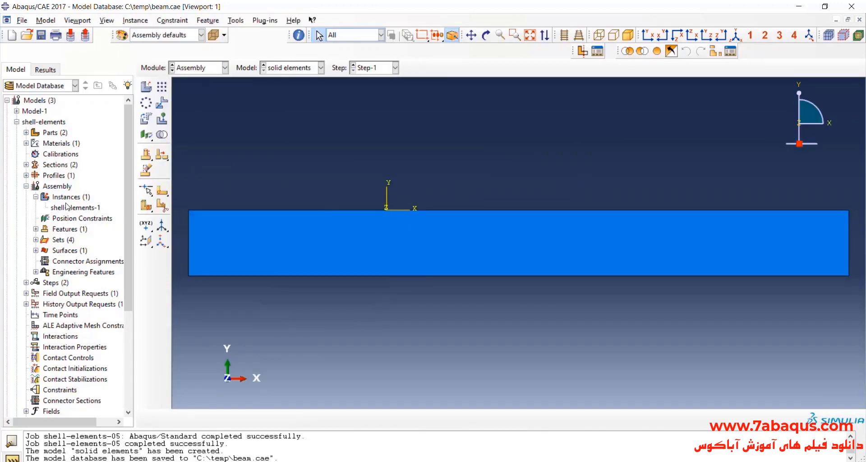
pyautogui.click(16, 122)
pyautogui.click(17, 133)
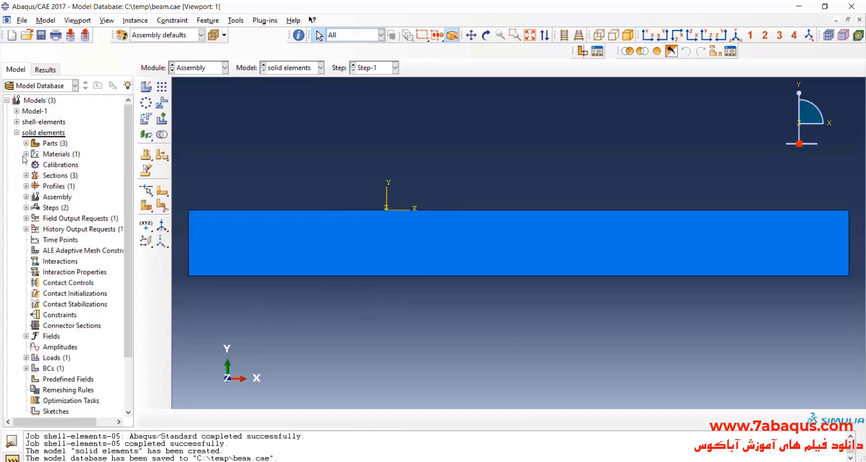
pyautogui.click(26, 197)
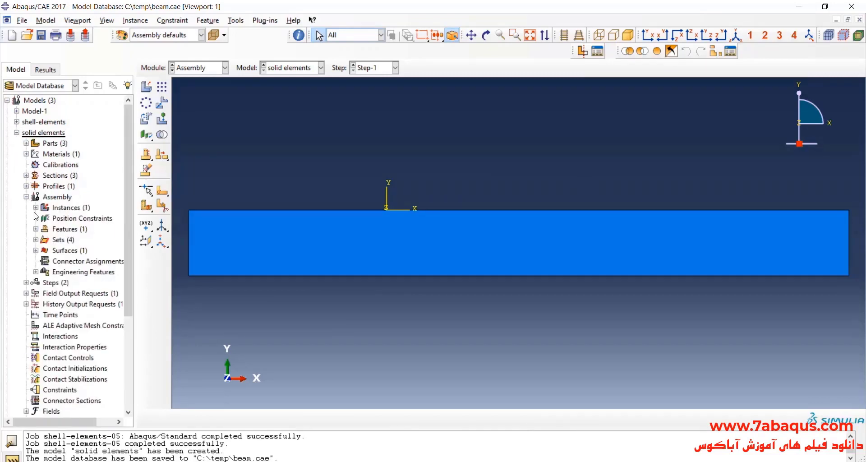
pyautogui.click(35, 207)
pyautogui.click(71, 220)
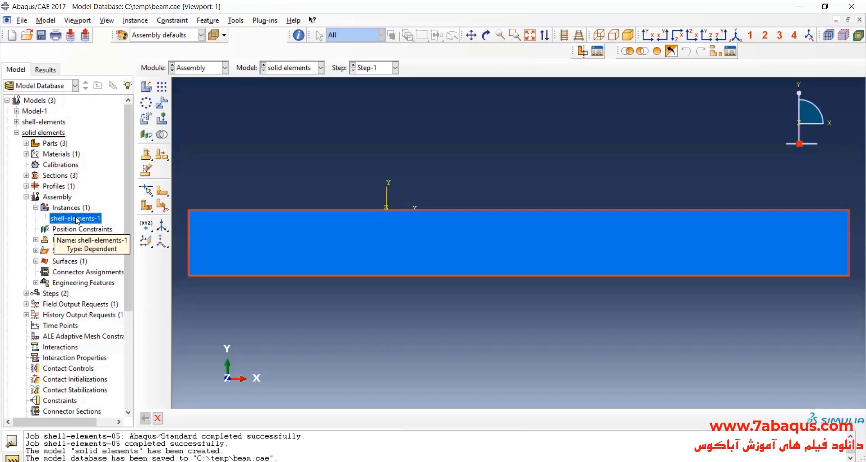
pyautogui.rightClick(77, 220)
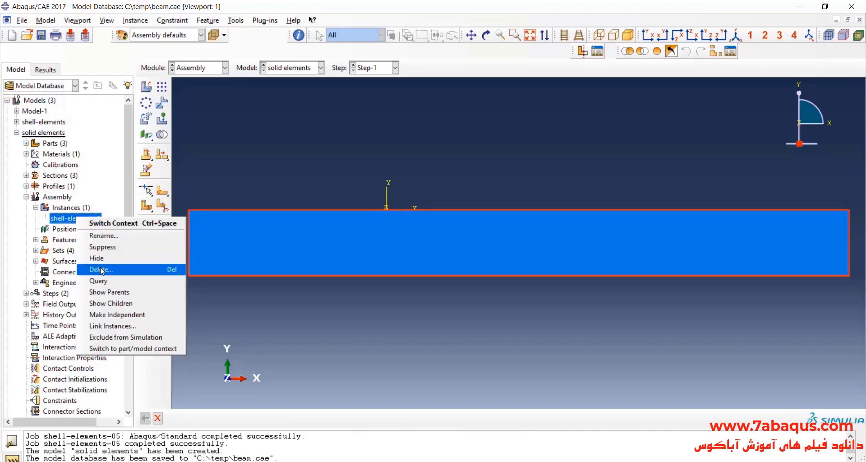
pyautogui.click(105, 267)
pyautogui.click(400, 251)
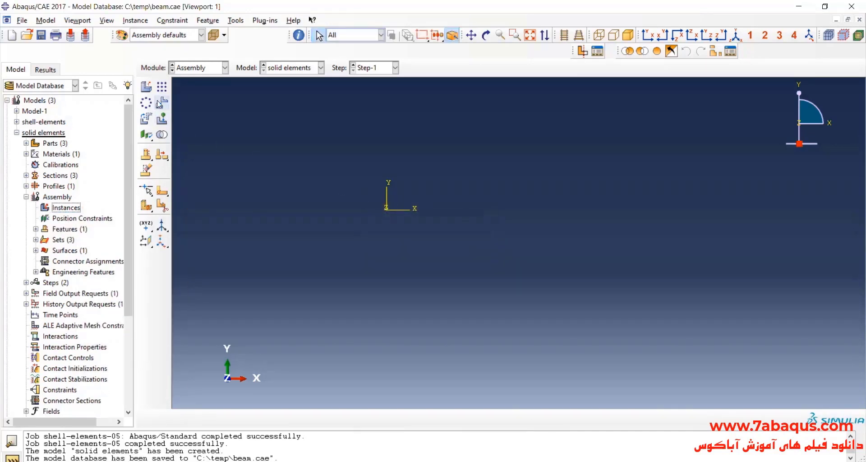
# Create a dependent instance of the "solid elements" part in the assembly.
pyautogui.click(147, 90)
pyautogui.click(110, 180)
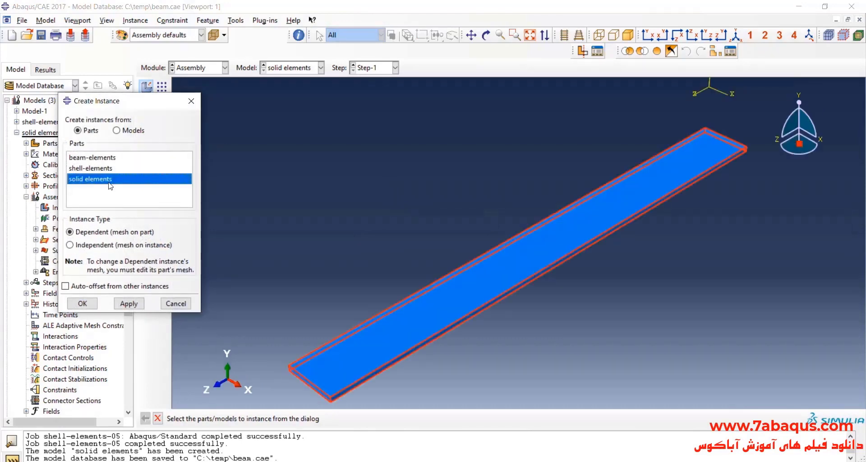
pyautogui.scroll(2, 343, 194)
pyautogui.scroll(-1, 361, 255)
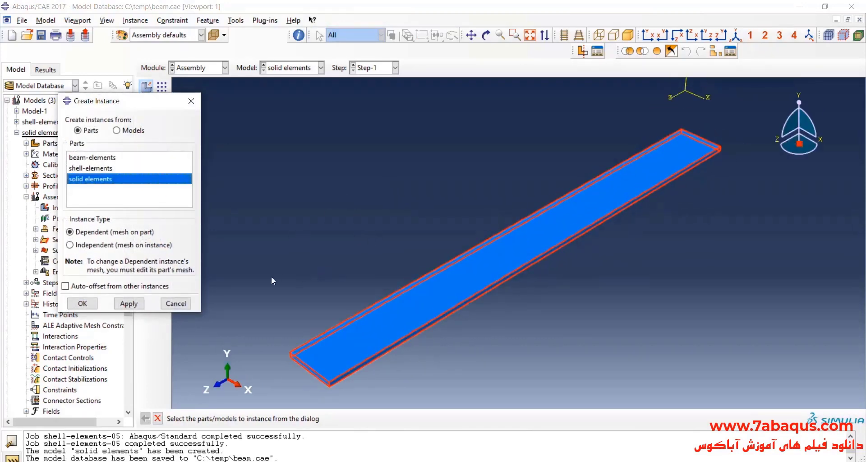
pyautogui.click(82, 303)
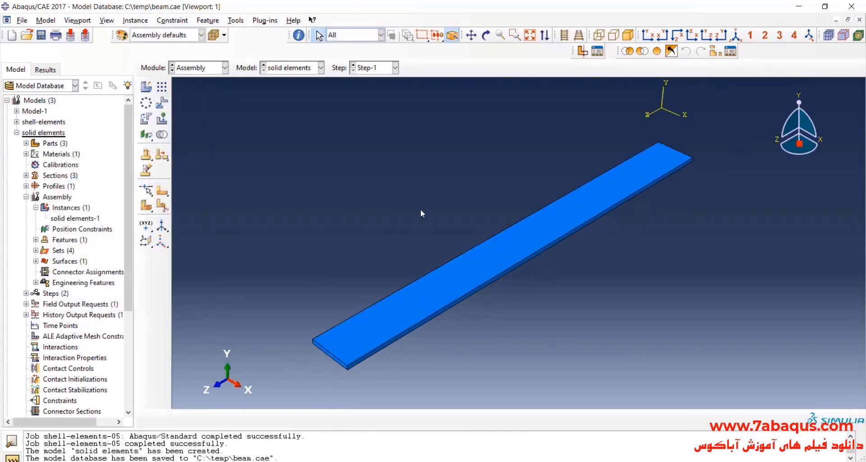
# In the Step module, review the settings of the existing static analysis step, Step-1.
pyautogui.click(197, 68)
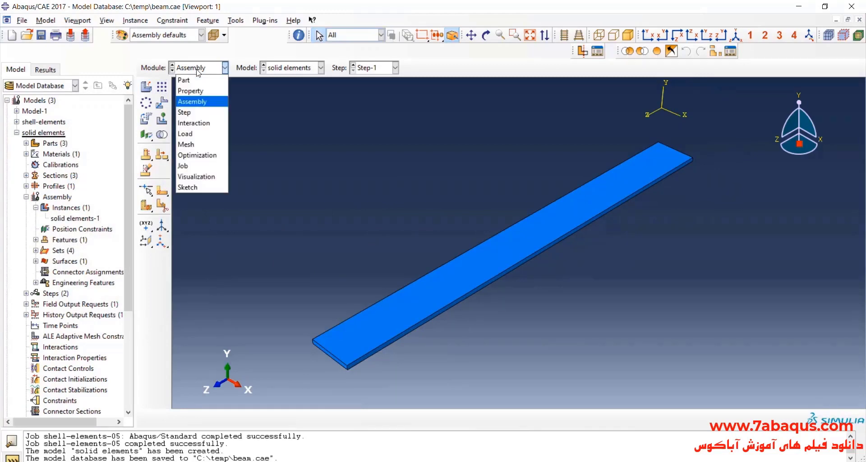
pyautogui.click(188, 112)
pyautogui.click(162, 86)
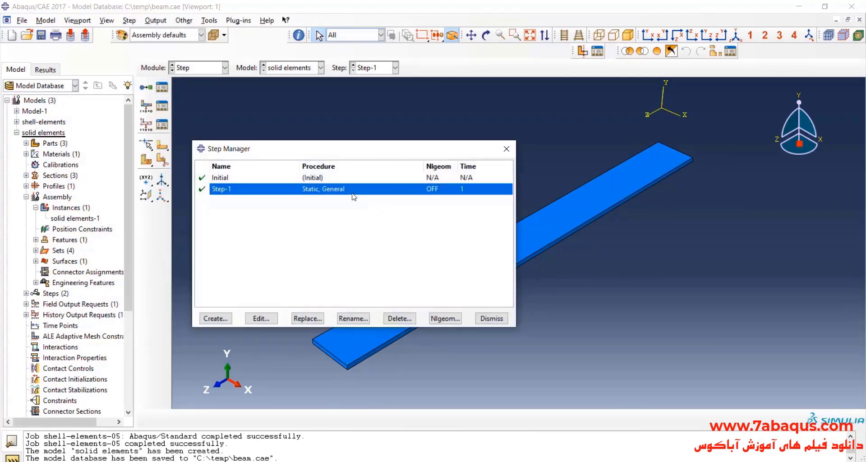
pyautogui.doubleClick(415, 189)
pyautogui.click(554, 76)
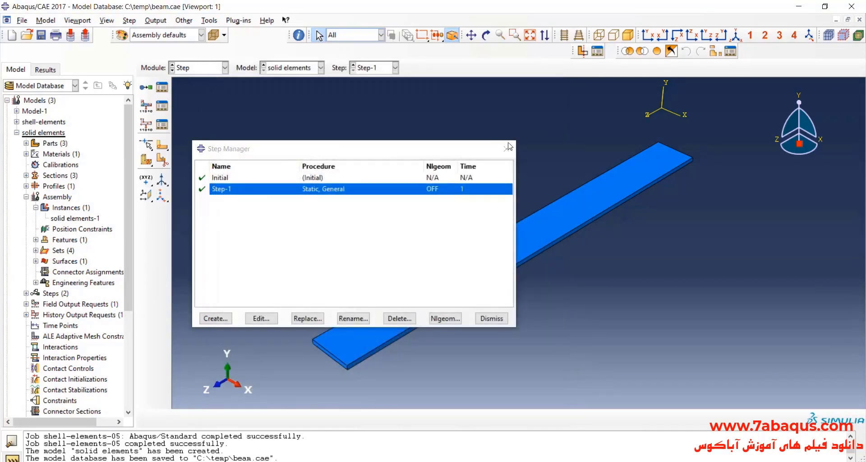
pyautogui.click(506, 149)
# In the Load module, check and delete the boundary condition BC-1 inherited from the shell model.
pyautogui.click(213, 73)
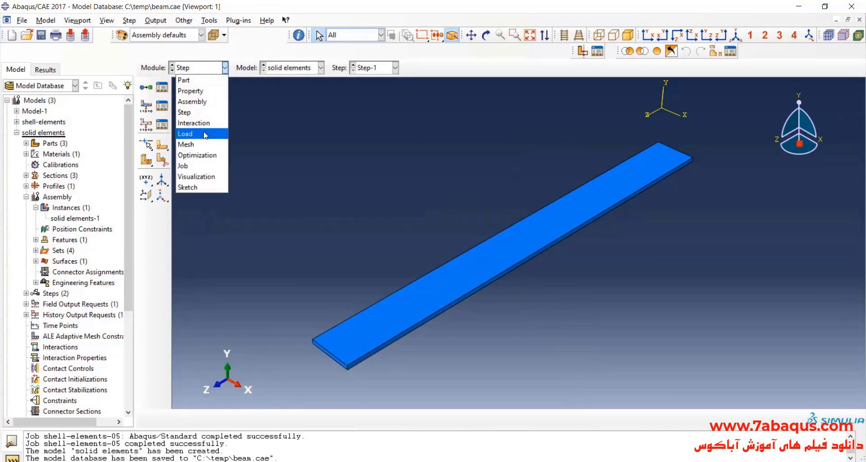
pyautogui.click(190, 132)
pyautogui.scroll(-1, 413, 170)
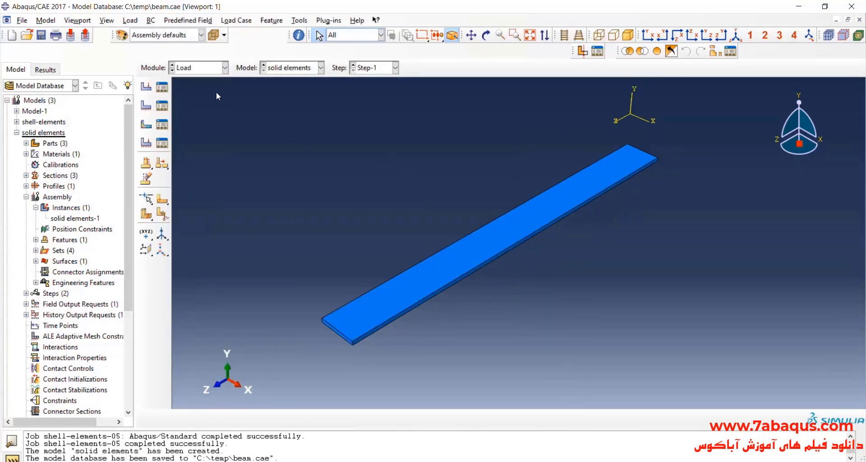
pyautogui.click(164, 106)
pyautogui.moveTo(480, 101); pyautogui.dragTo(184, 117)
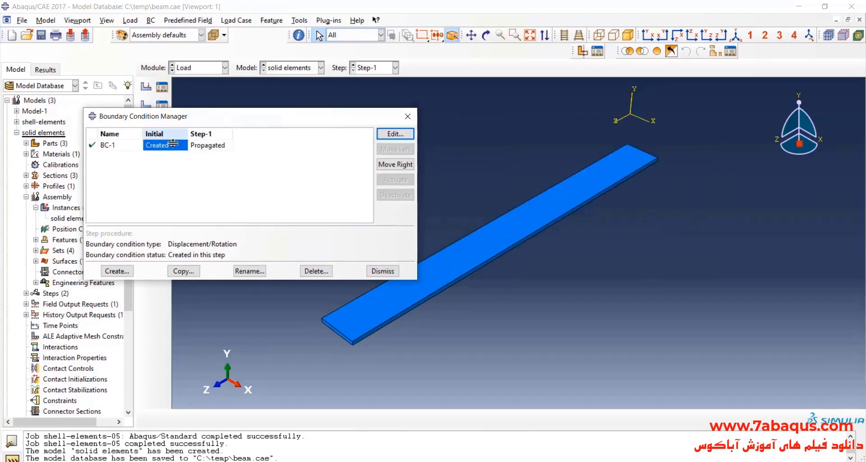
pyautogui.doubleClick(161, 149)
pyautogui.click(598, 202)
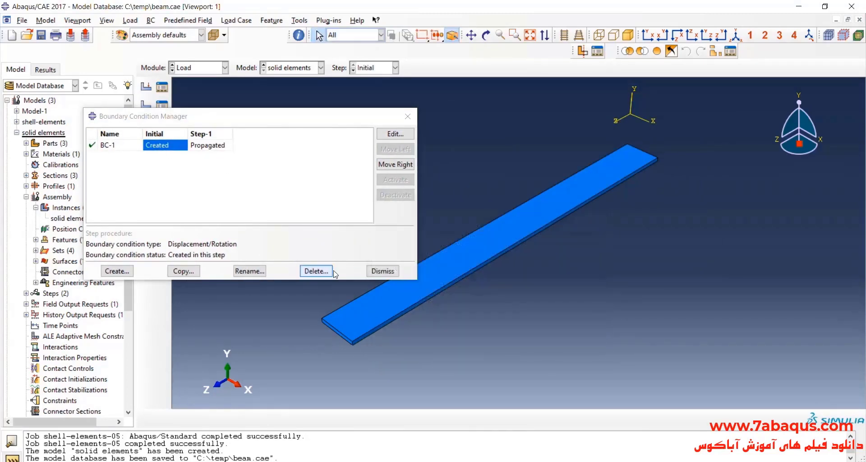
pyautogui.click(326, 270)
pyautogui.click(410, 251)
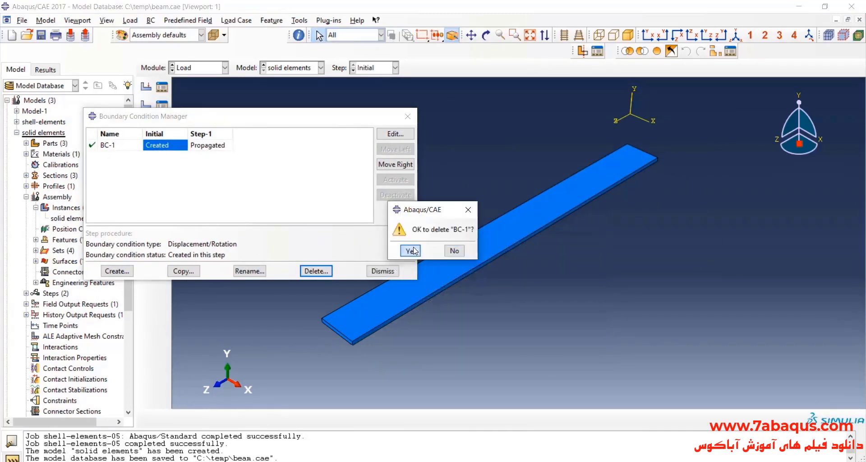
# Create a Displacement/Rotation boundary condition in the Initial step on the beam's near end face, constraining U1, U2, U3, UR1, UR2 and UR3.
pyautogui.click(114, 271)
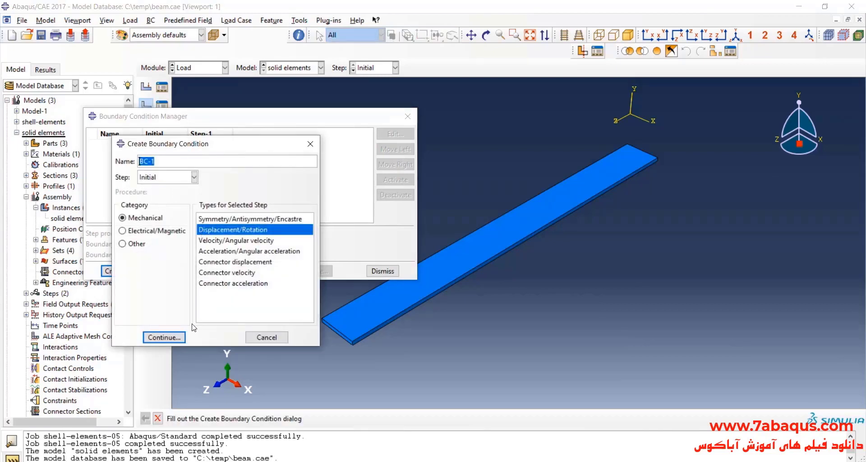
pyautogui.click(163, 337)
pyautogui.scroll(-4, 345, 341)
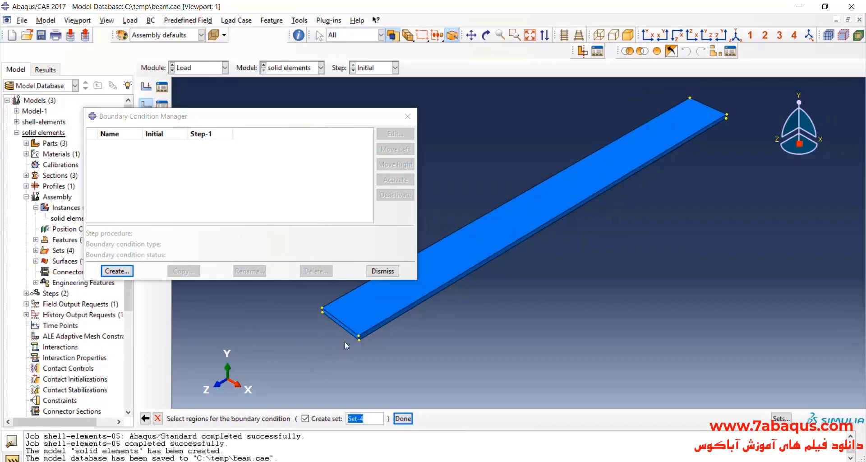
pyautogui.click(342, 320)
pyautogui.click(403, 418)
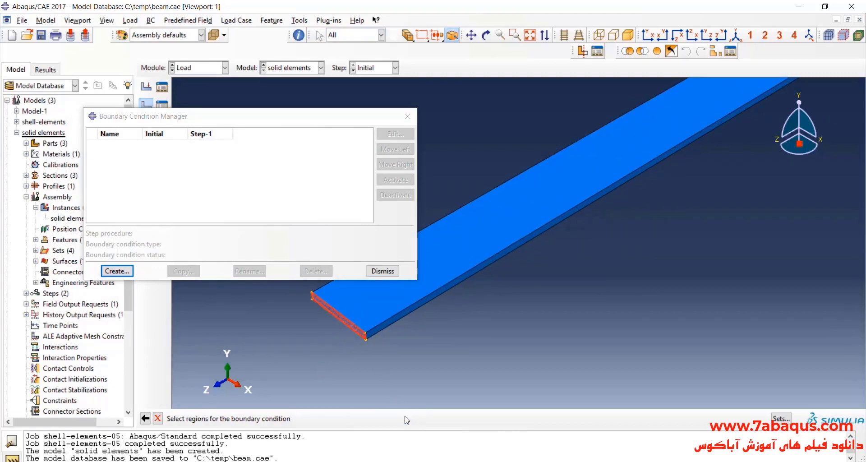
pyautogui.click(684, 277)
pyautogui.click(685, 265)
pyautogui.click(684, 252)
pyautogui.click(684, 239)
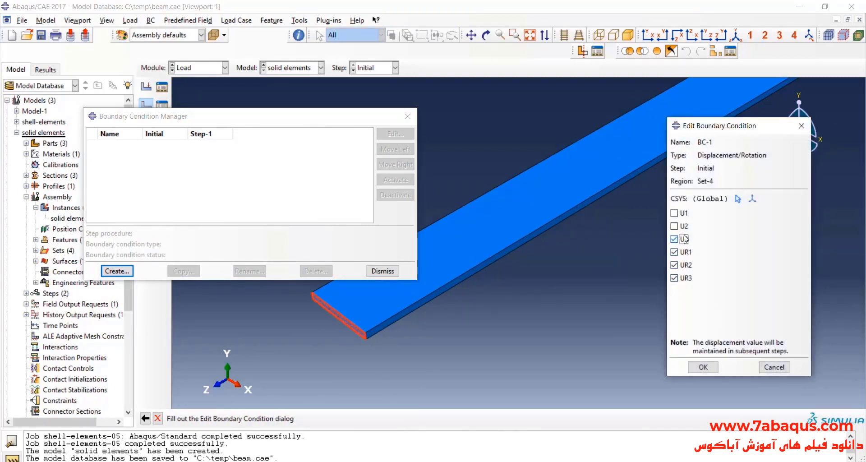
pyautogui.click(684, 226)
pyautogui.click(684, 213)
pyautogui.click(702, 367)
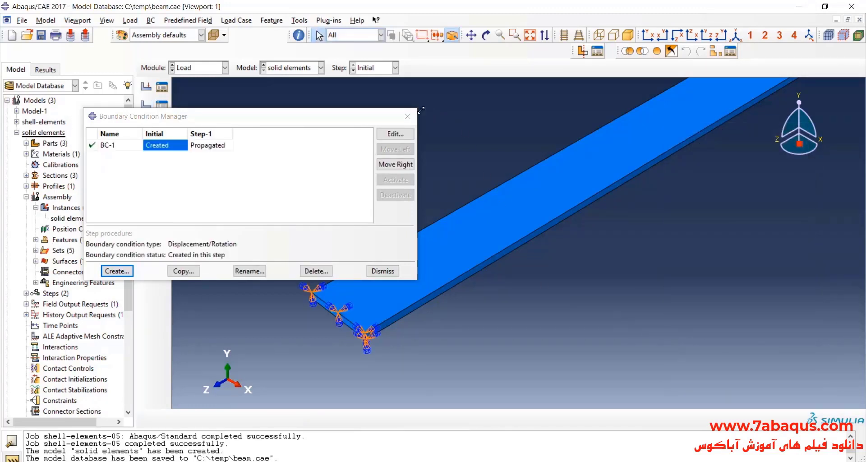
pyautogui.click(407, 116)
# Delete the inherited pressure load Load-1 from the solid model.
pyautogui.scroll(-4, 286, 239)
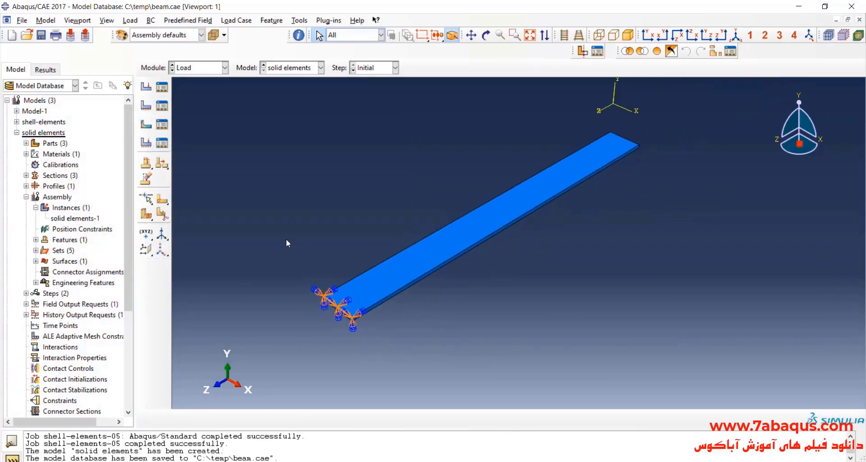
pyautogui.click(162, 86)
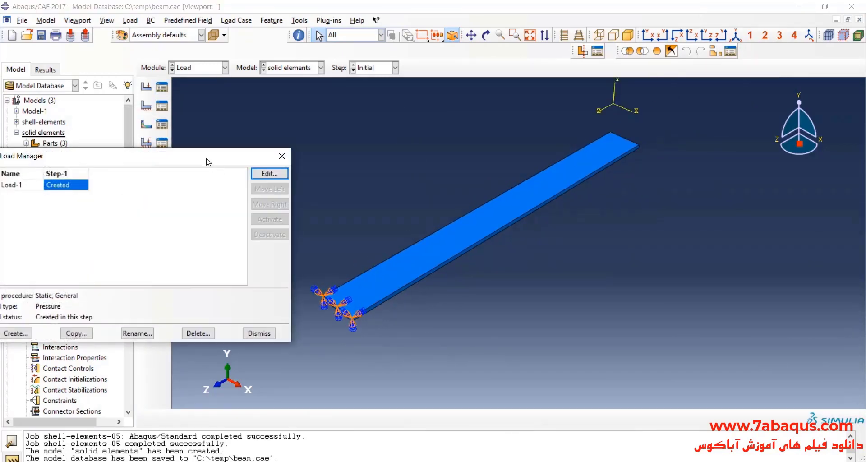
pyautogui.moveTo(208, 161); pyautogui.dragTo(298, 145)
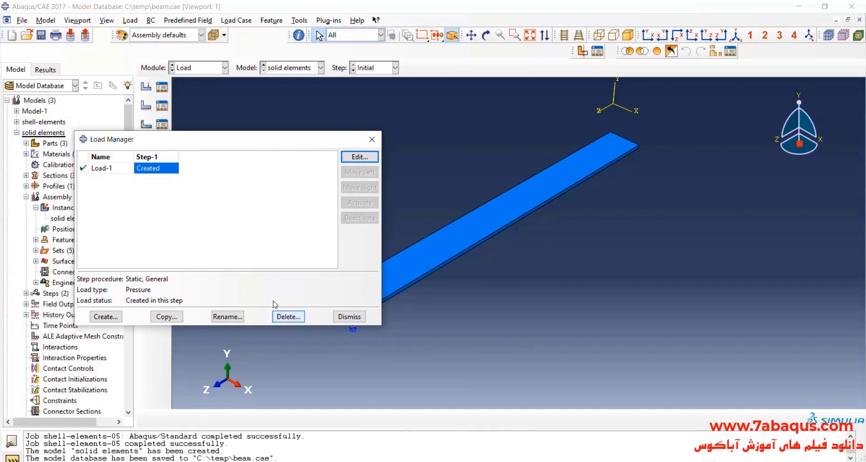
pyautogui.click(288, 316)
pyautogui.click(409, 250)
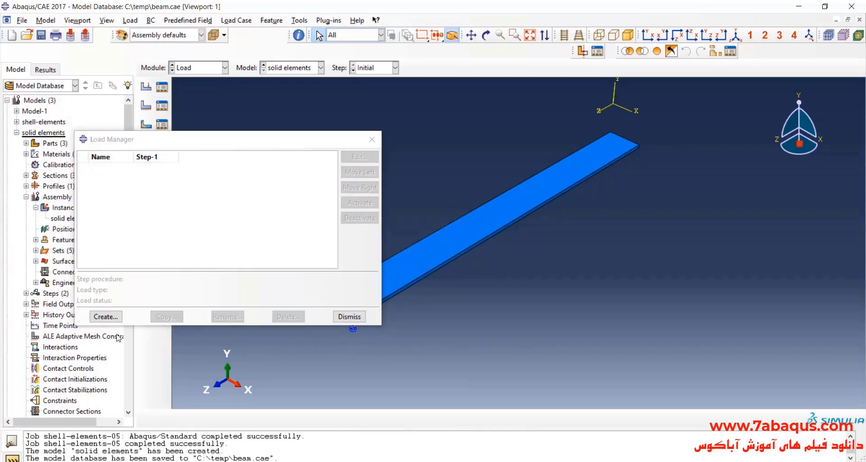
# Create a uniform pressure load of magnitude 5000 in Step-1 on the beam's upper face.
pyautogui.click(106, 316)
pyautogui.click(220, 173)
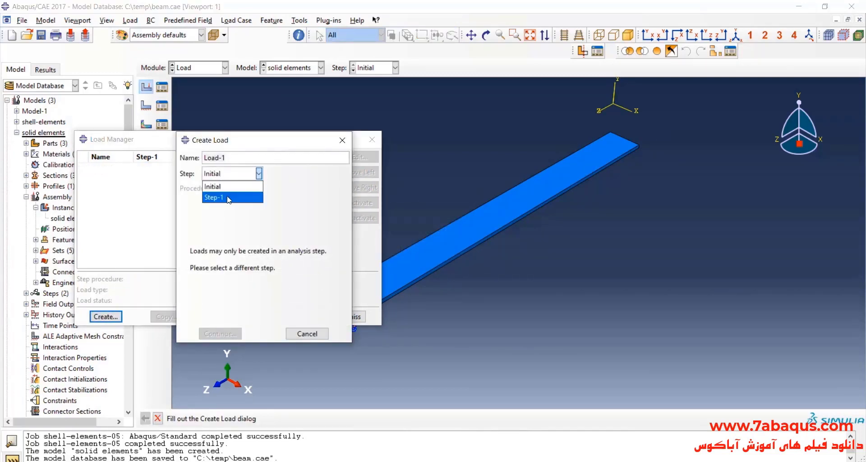
pyautogui.click(228, 198)
pyautogui.click(220, 333)
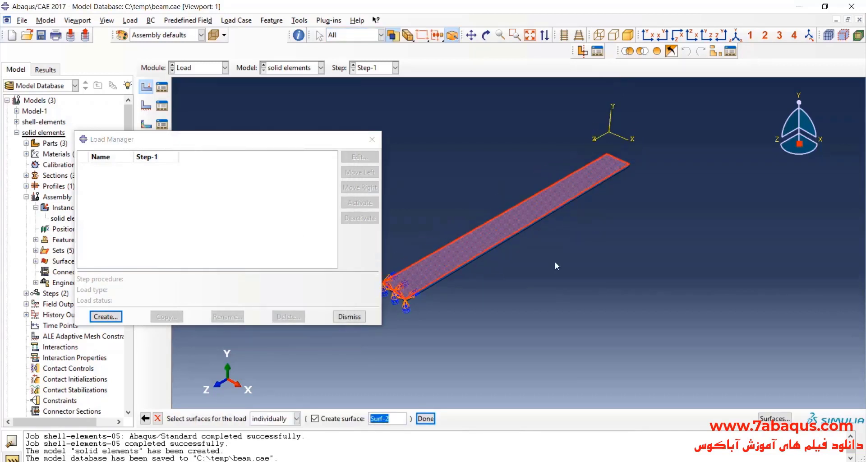
pyautogui.click(426, 418)
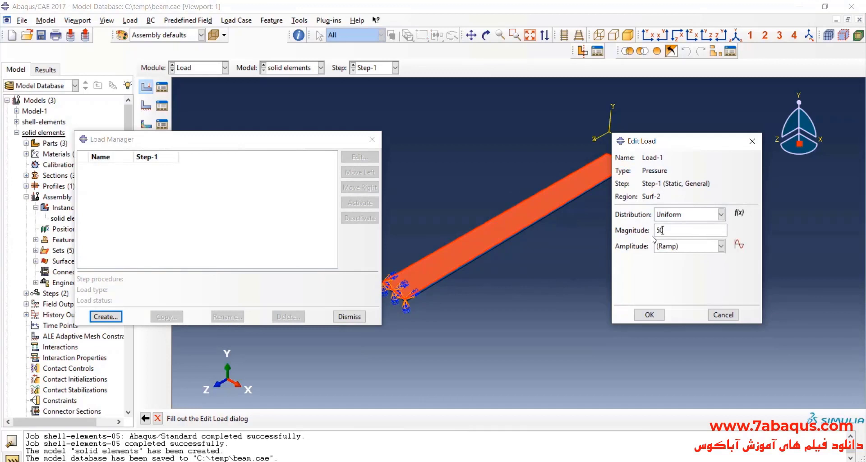
pyautogui.click(661, 313)
pyautogui.click(372, 140)
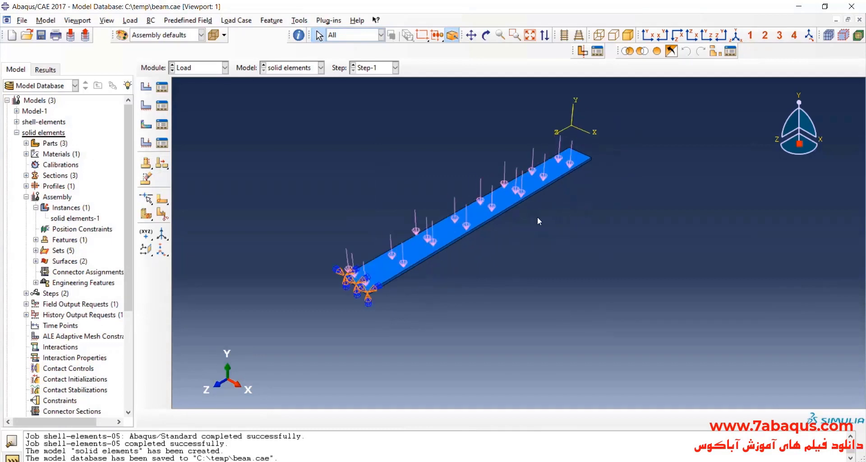
# Switch the solid elements part to the Mesh module and check its planned mesh sizes in the Excel comparison table.
pyautogui.click(204, 68)
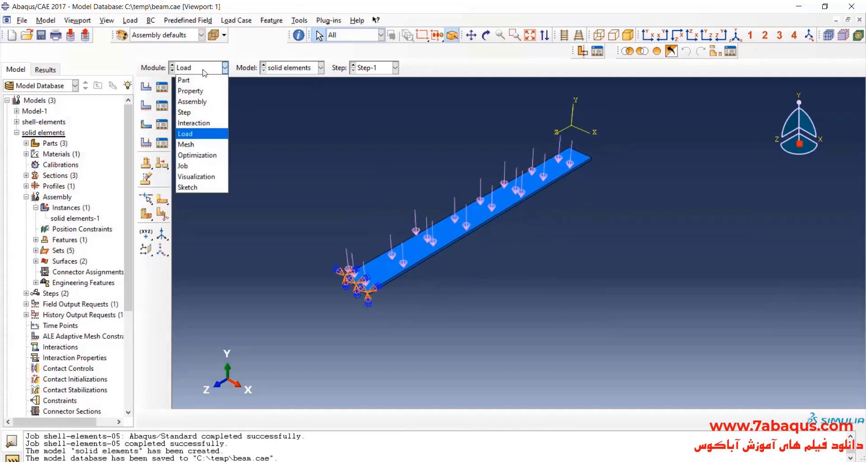
pyautogui.click(190, 144)
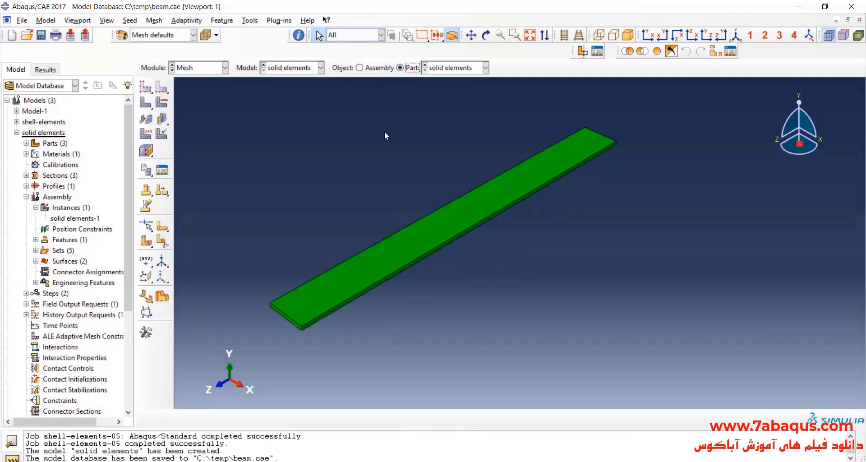
pyautogui.hotkey('alt', 'Tab')
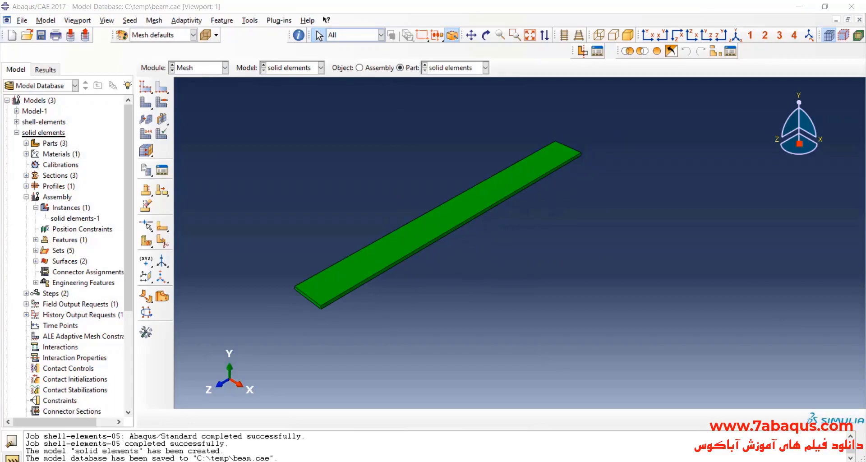
pyautogui.moveTo(185, 271); pyautogui.dragTo(189, 282)
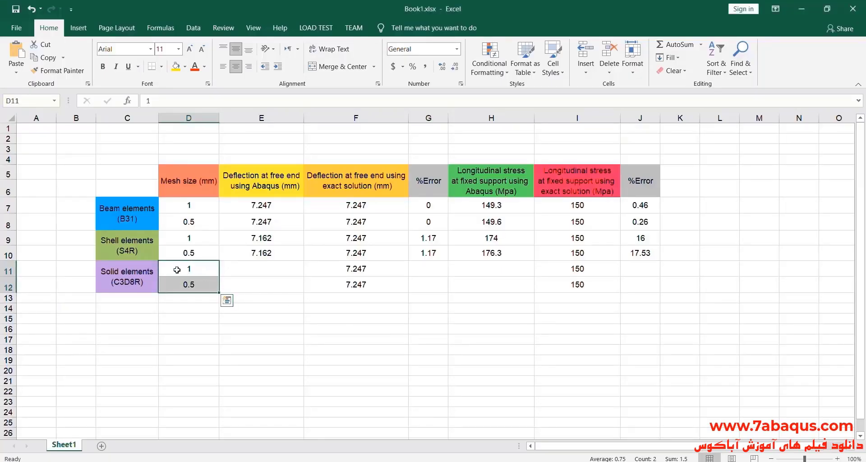
pyautogui.click(801, 9)
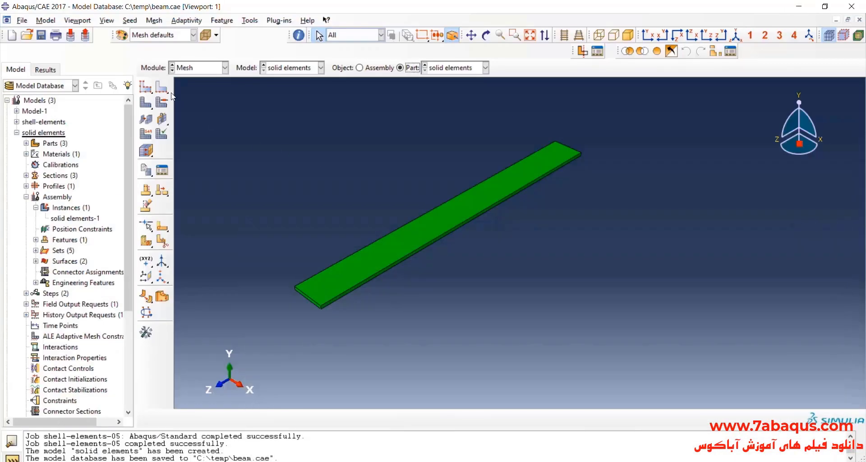
# Seed the solid part with a global size of 1 mm and generate its mesh.
pyautogui.click(145, 87)
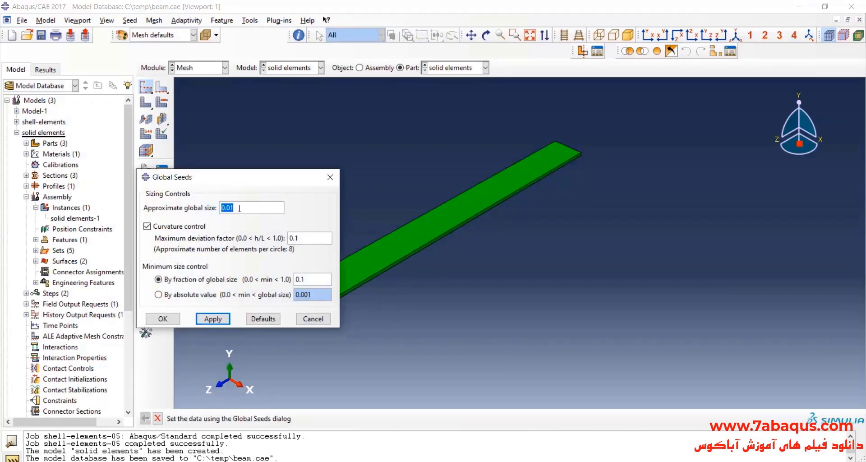
pyautogui.write('.')
pyautogui.click(162, 318)
pyautogui.scroll(3, 326, 293)
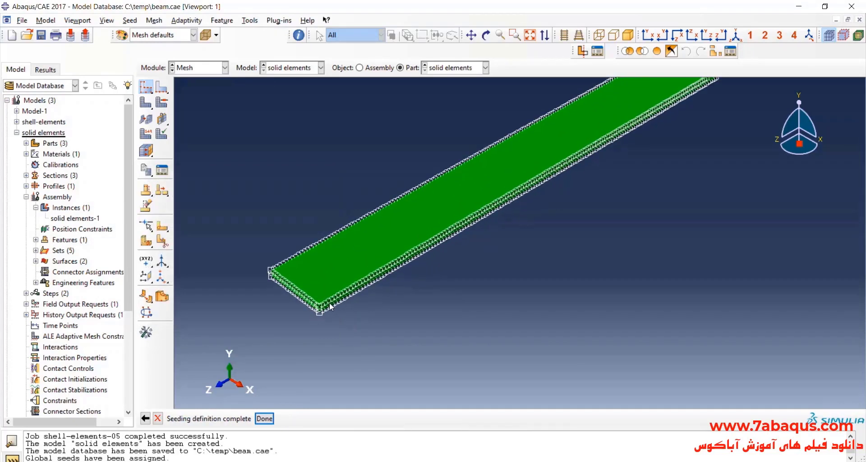
pyautogui.click(145, 103)
pyautogui.click(239, 418)
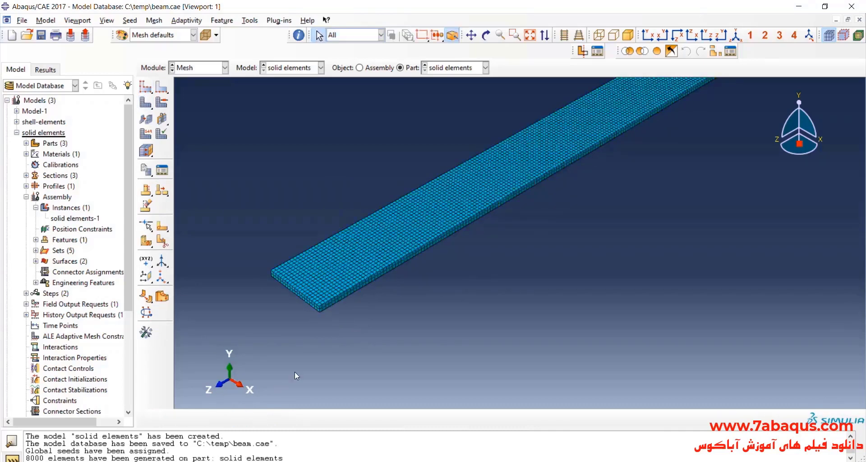
pyautogui.scroll(-5, 326, 297)
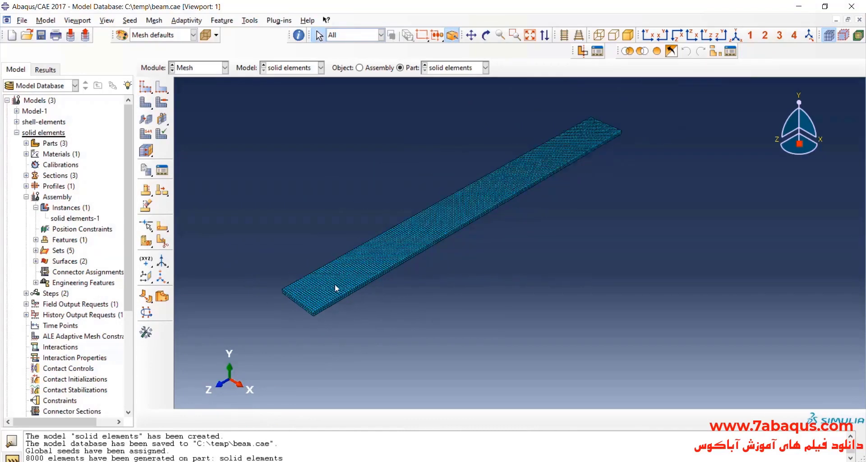
# Check the element type assigned to the solid beam, including its family, geometric order and element code.
pyautogui.click(147, 133)
pyautogui.click(451, 210)
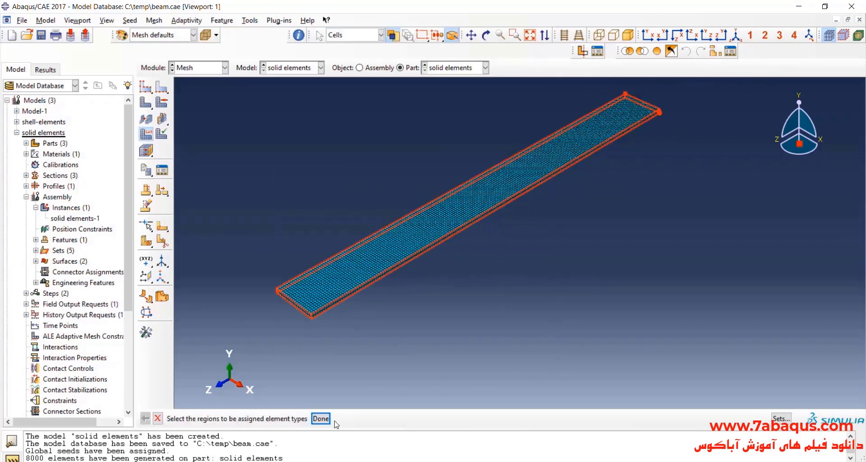
pyautogui.click(321, 418)
pyautogui.scroll(1, 302, 143)
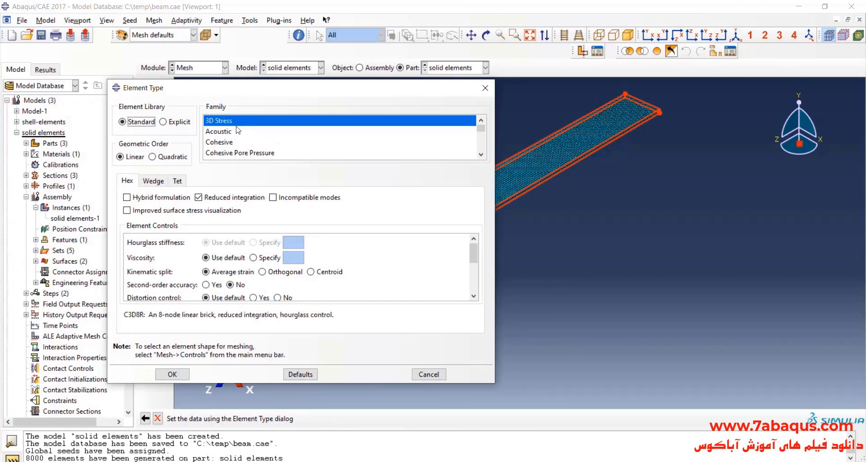
pyautogui.moveTo(124, 314); pyautogui.dragTo(147, 313)
pyautogui.click(485, 88)
# In the Job module, create a job named solis-elements-1mm for the solid elements model.
pyautogui.click(218, 72)
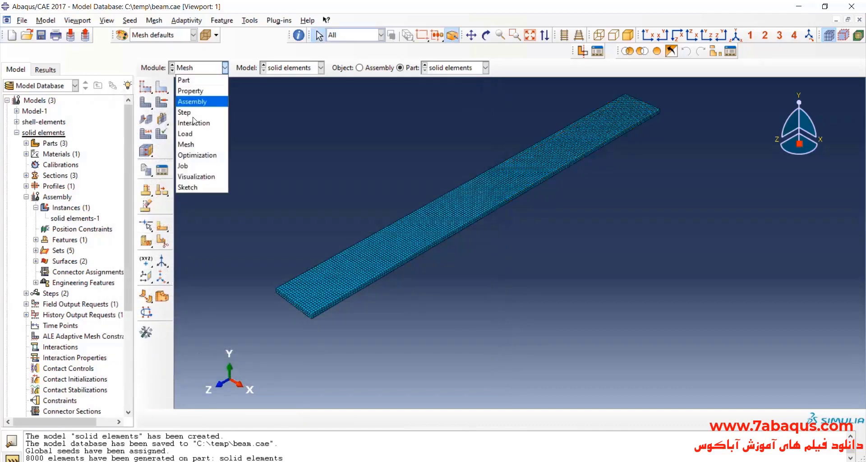
pyautogui.click(203, 166)
pyautogui.click(398, 172)
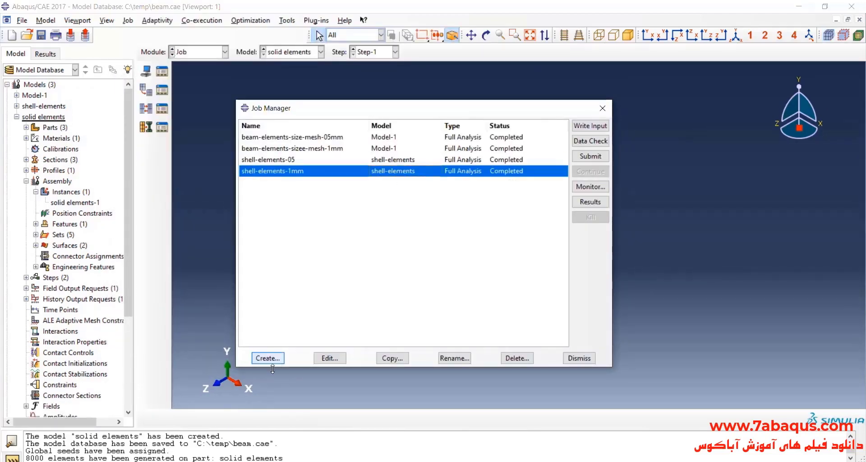
pyautogui.click(267, 357)
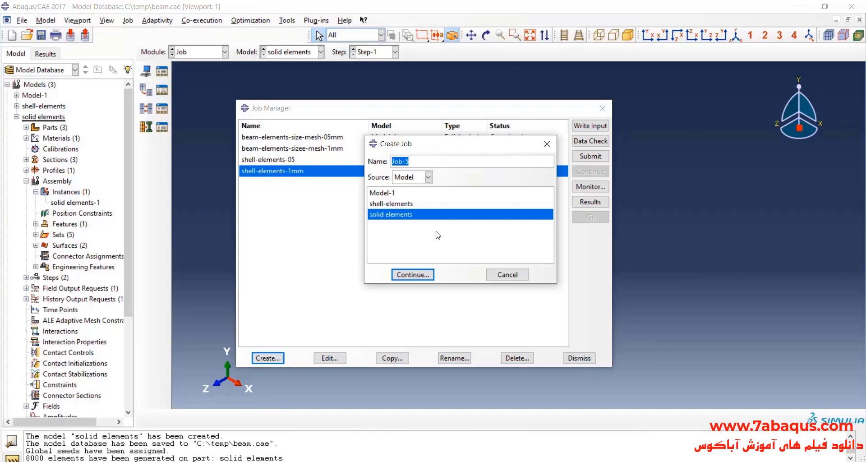
pyautogui.write('solis-elements-1mm')
pyautogui.click(412, 274)
pyautogui.click(252, 376)
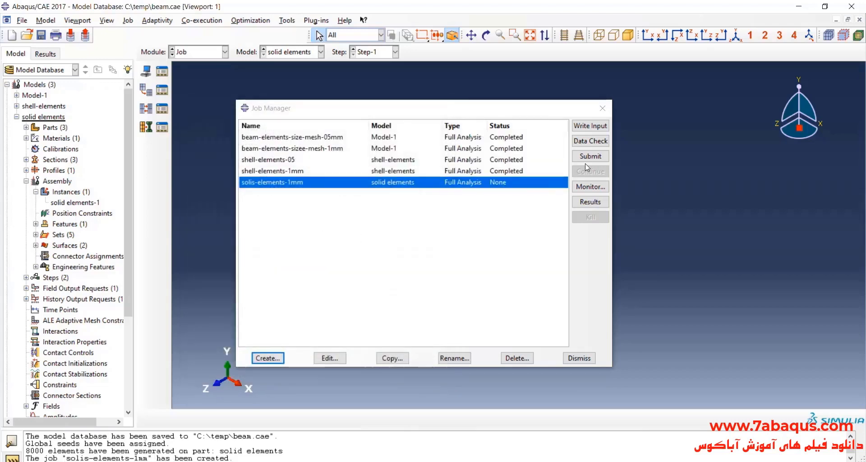
# Submit the solis-elements-1mm job and monitor its analysis through to the end.
pyautogui.click(588, 157)
pyautogui.click(582, 190)
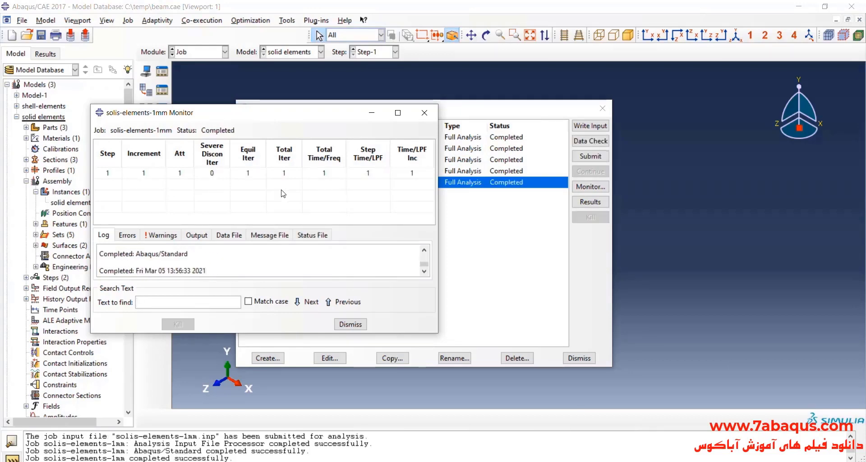
pyautogui.click(428, 118)
# Open the solis-elements-1mm results and plot displacement component U2 on the deformed beam.
pyautogui.click(590, 201)
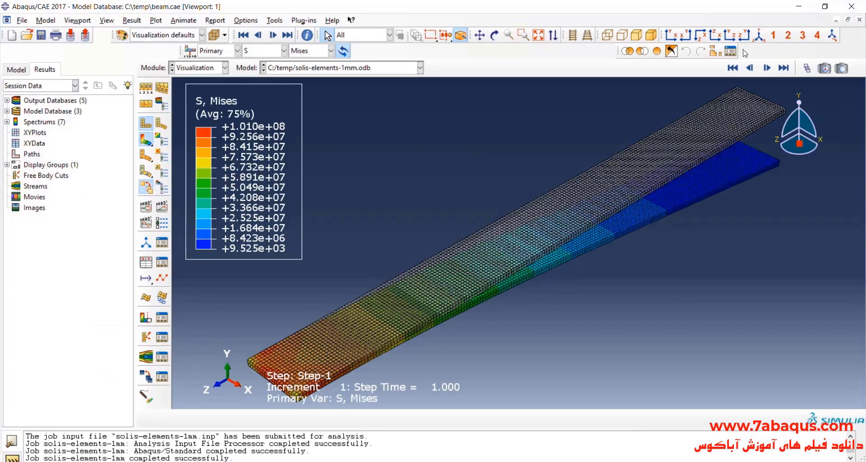
pyautogui.click(494, 35)
pyautogui.moveTo(572, 266); pyautogui.dragTo(534, 203)
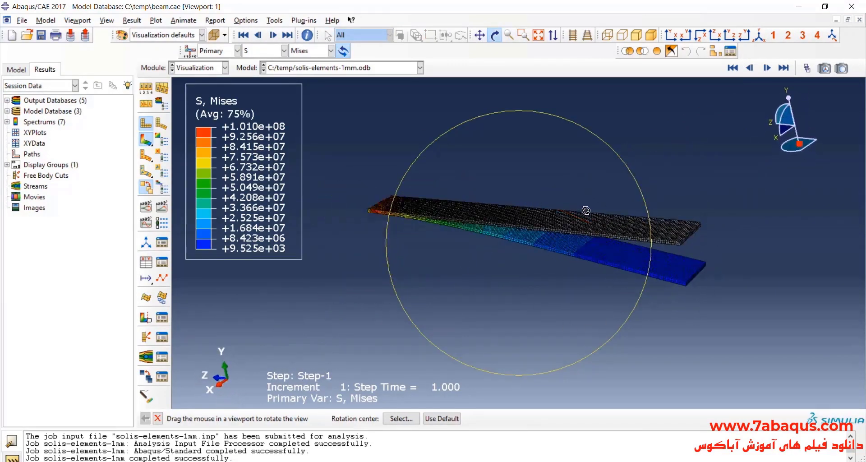
pyautogui.moveTo(586, 210); pyautogui.dragTo(556, 211)
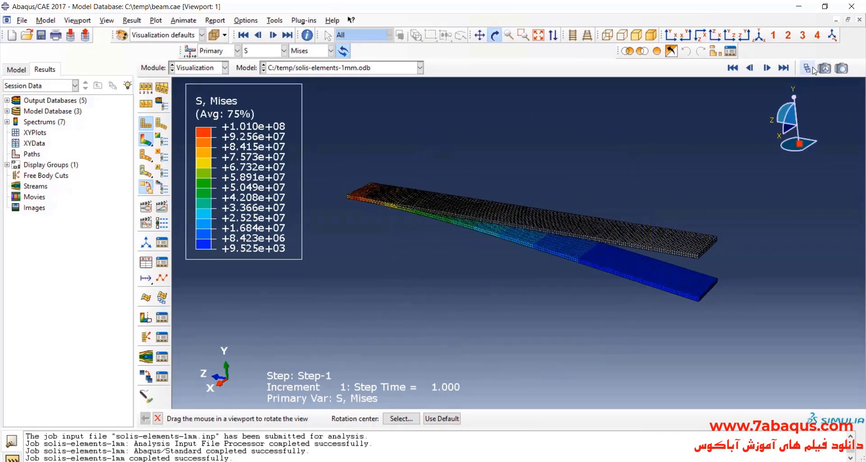
pyautogui.click(809, 68)
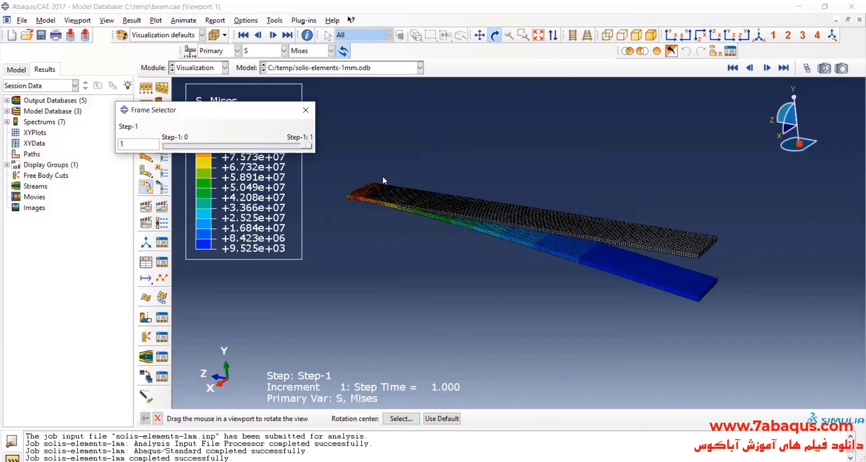
pyautogui.click(306, 110)
pyautogui.moveTo(361, 192); pyautogui.dragTo(305, 80)
pyautogui.click(284, 50)
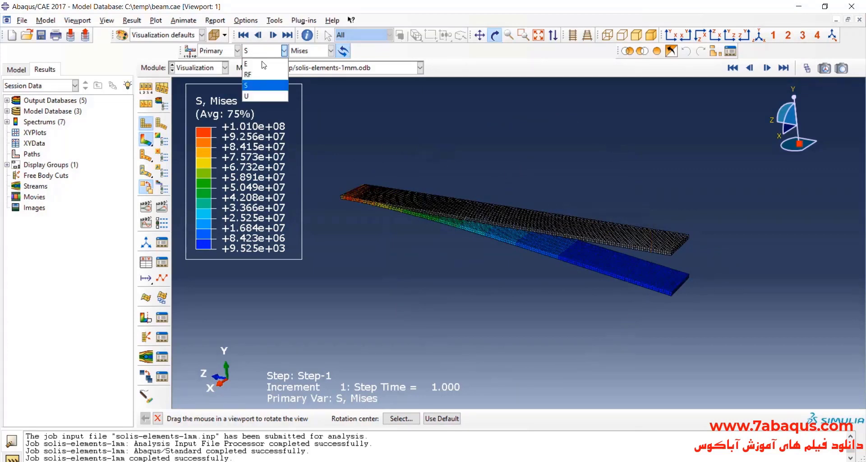
pyautogui.click(267, 97)
pyautogui.click(311, 51)
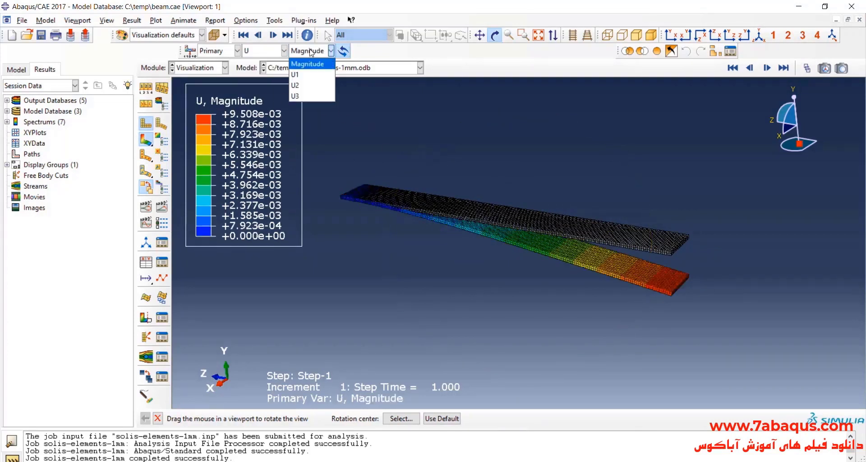
pyautogui.click(295, 85)
pyautogui.moveTo(519, 231); pyautogui.dragTo(507, 246)
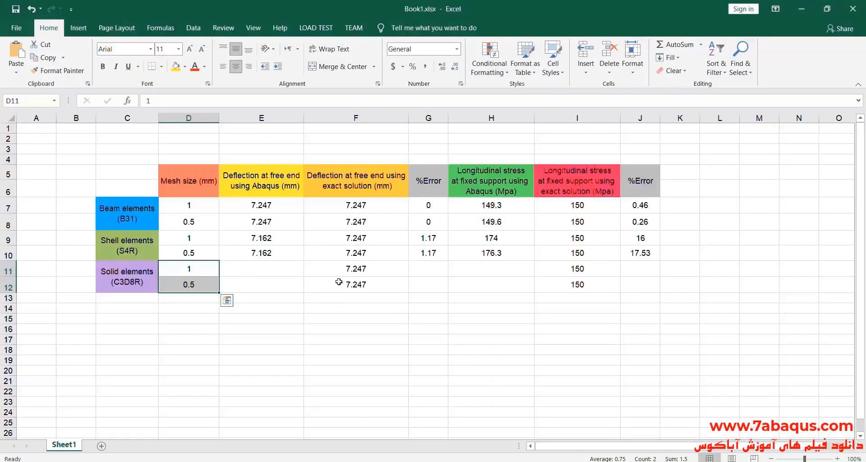
# In the Excel table, enter 9.5 as the Abaqus free-end deflection for the 1 mm solid elements.
pyautogui.doubleClick(285, 270)
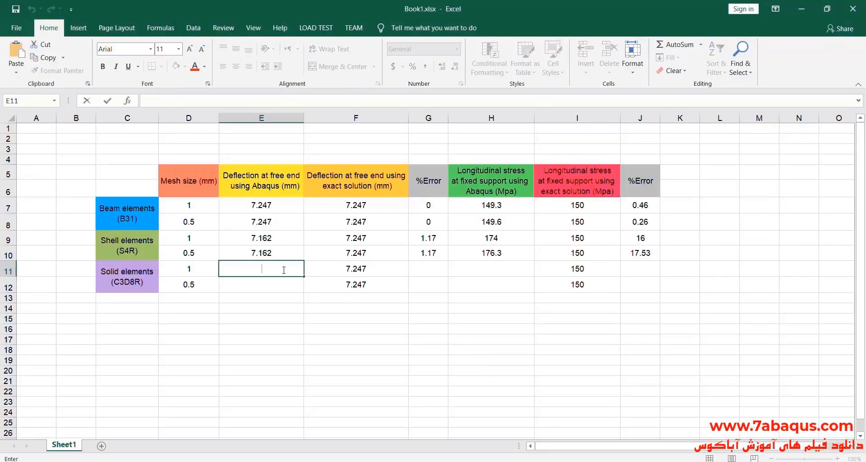
pyautogui.write('9.5')
pyautogui.click(279, 280)
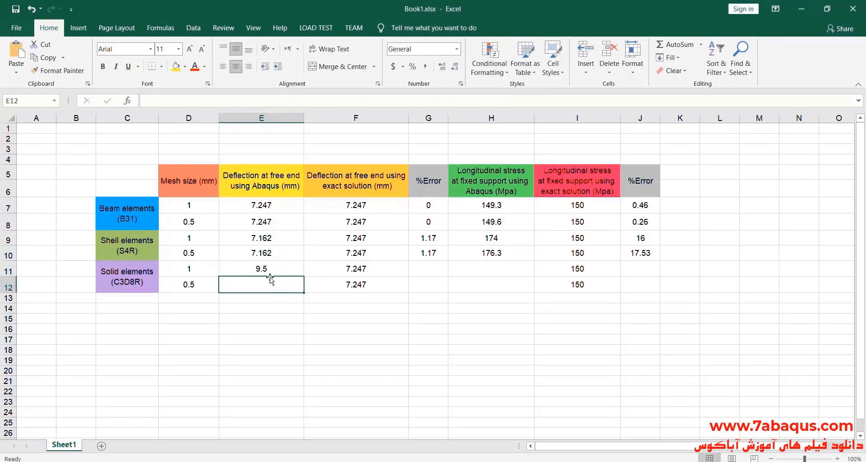
# In Calculator, subtract the exact deflection 7.247 from the 1 mm solid mesh deflection 9.5.
pyautogui.moveTo(271, 272); pyautogui.dragTo(348, 270)
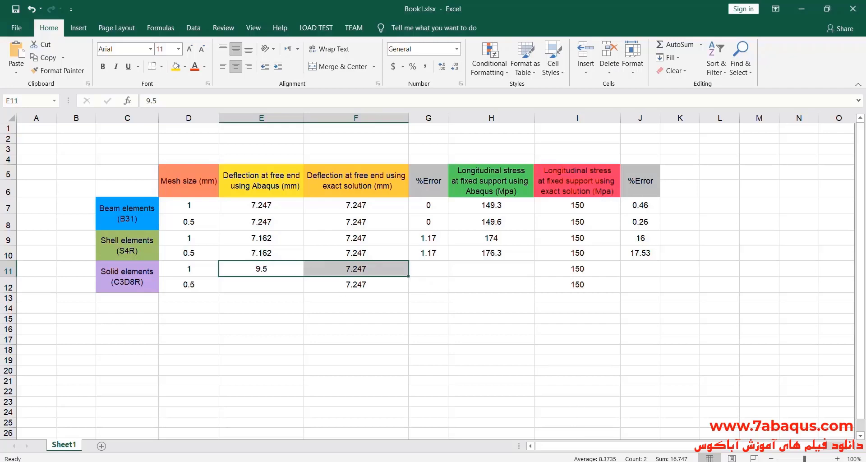
pyautogui.hotkey('alt', 'Tab')
pyautogui.moveTo(292, 88); pyautogui.dragTo(536, 78)
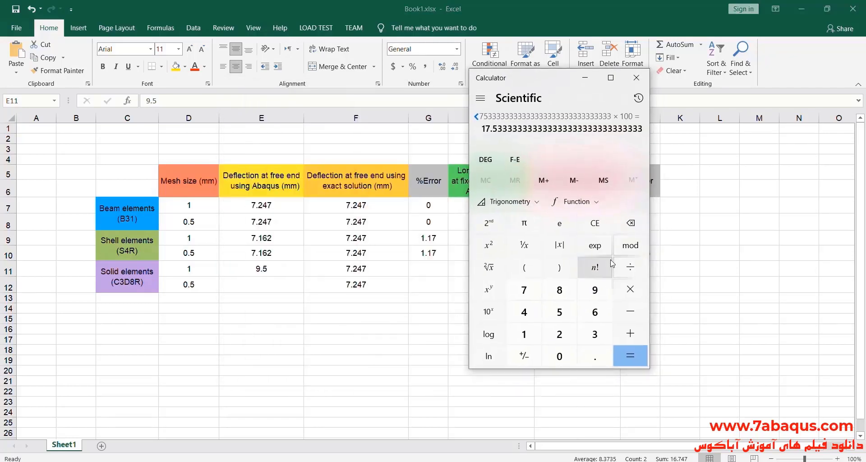
pyautogui.click(595, 223)
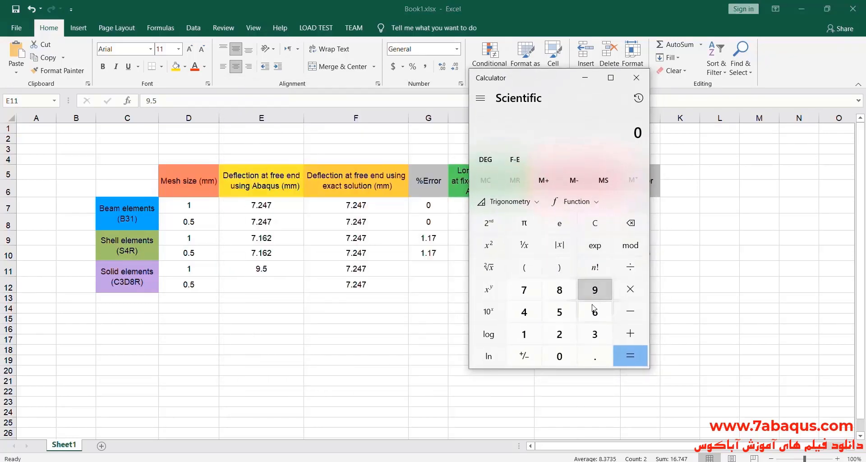
pyautogui.click(594, 290)
pyautogui.click(595, 355)
pyautogui.click(559, 312)
pyautogui.click(630, 311)
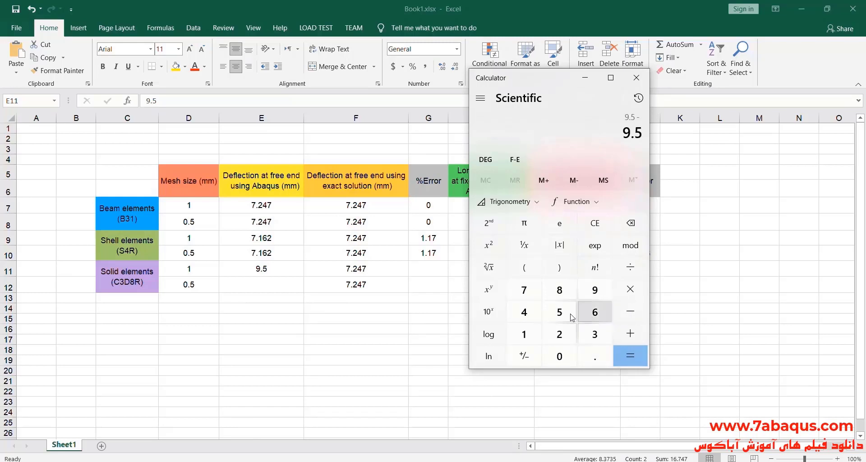
pyautogui.click(524, 289)
pyautogui.click(595, 356)
pyautogui.click(559, 334)
pyautogui.click(524, 312)
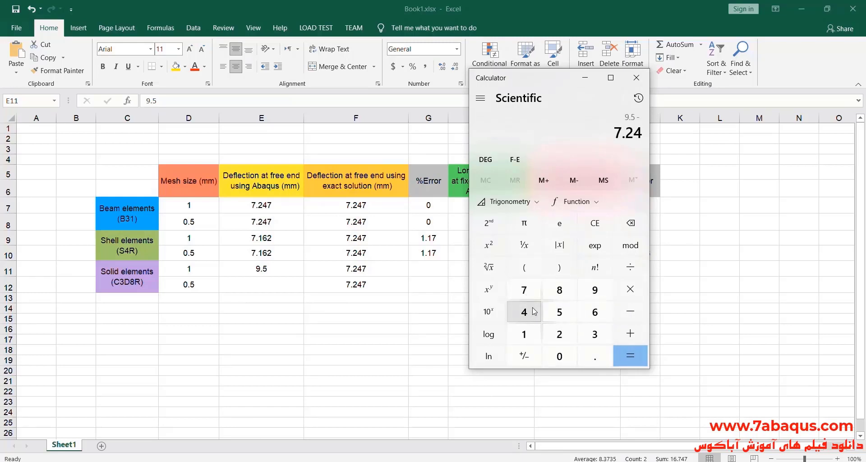
pyautogui.click(524, 289)
pyautogui.click(630, 356)
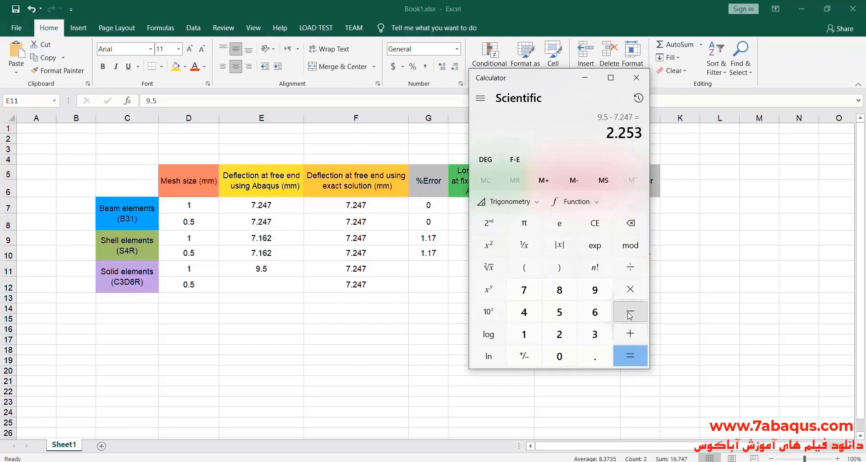
# In Calculator, divide the deflection difference by the exact value 7.247 and multiply by 100 to get the percentage error.
pyautogui.click(635, 270)
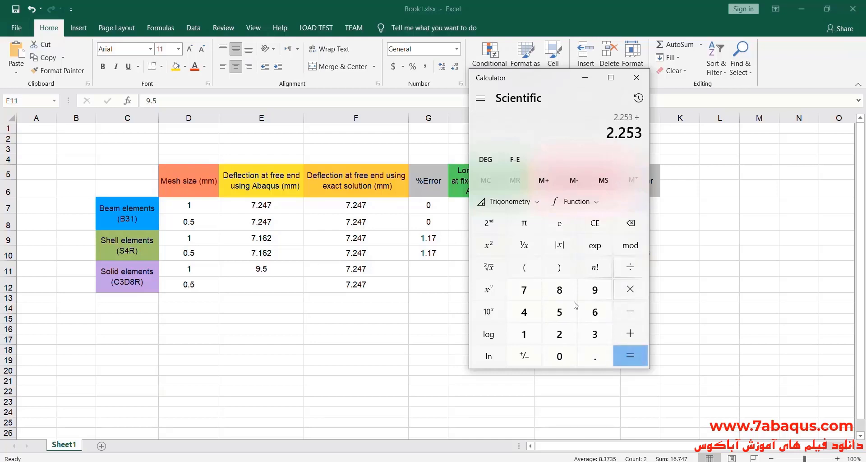
pyautogui.click(524, 290)
pyautogui.click(594, 360)
pyautogui.click(561, 336)
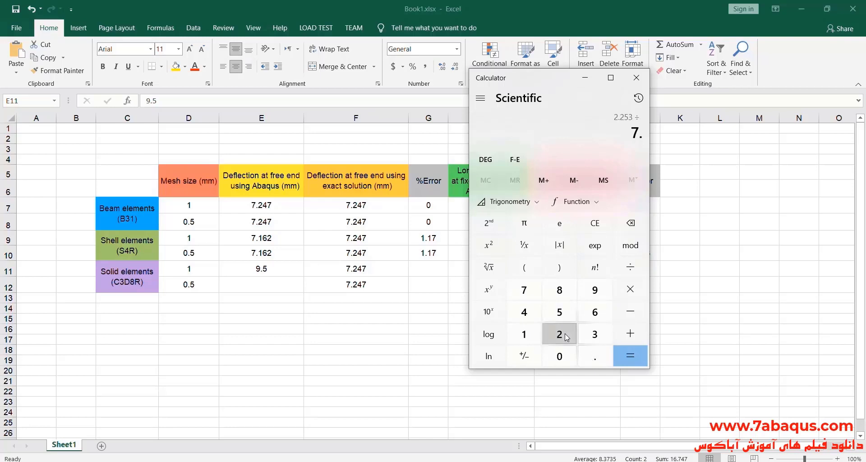
pyautogui.click(524, 312)
pyautogui.click(524, 290)
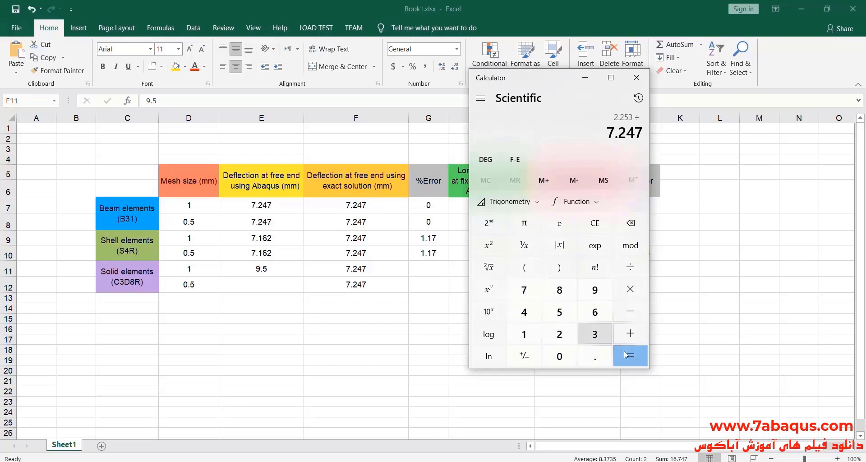
pyautogui.click(630, 355)
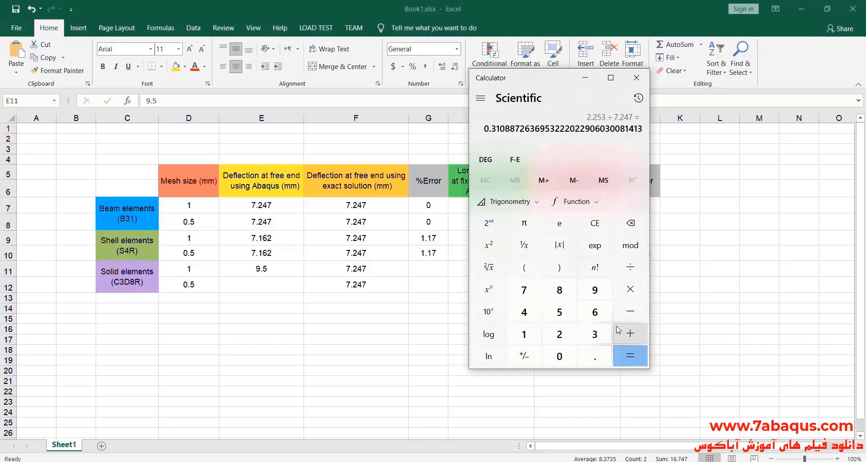
pyautogui.click(630, 289)
pyautogui.click(524, 334)
pyautogui.click(559, 356)
pyautogui.click(559, 356)
pyautogui.click(630, 356)
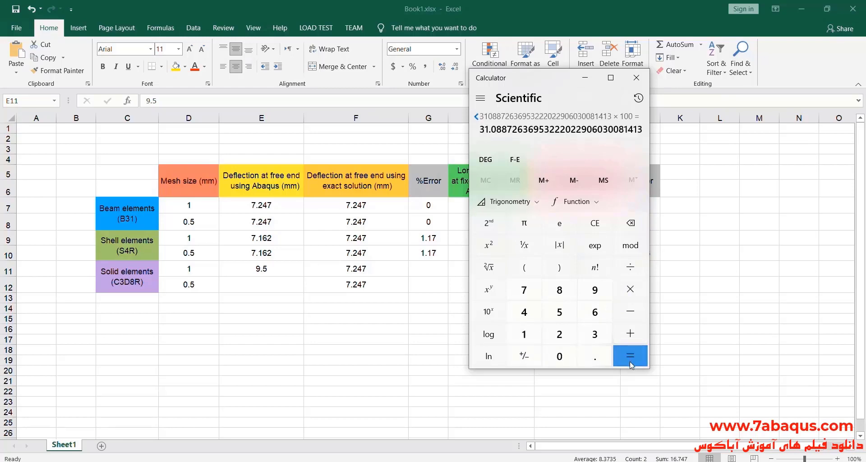
# In the Excel table, enter 31 as the deflection %Error for the 1 mm solid elements.
pyautogui.click(566, 5)
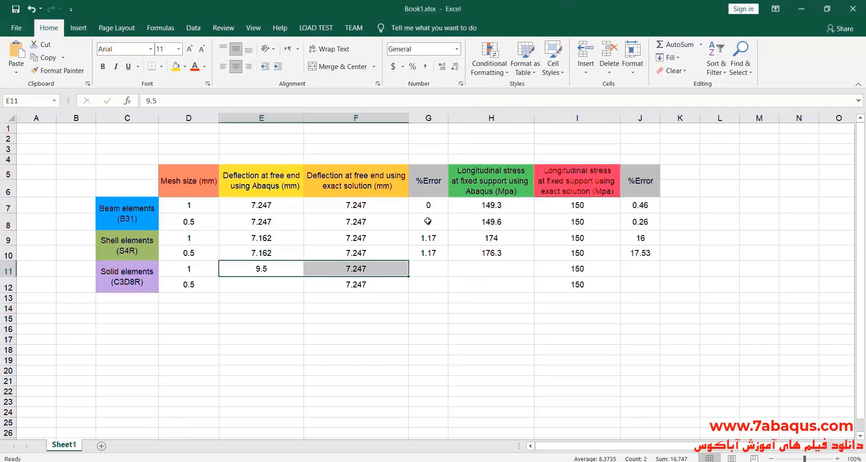
pyautogui.doubleClick(426, 269)
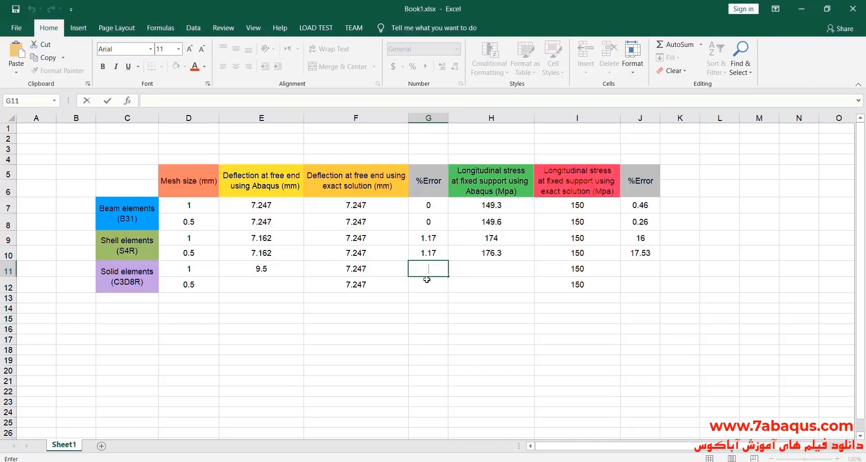
pyautogui.write('31')
pyautogui.moveTo(191, 269); pyautogui.dragTo(427, 269)
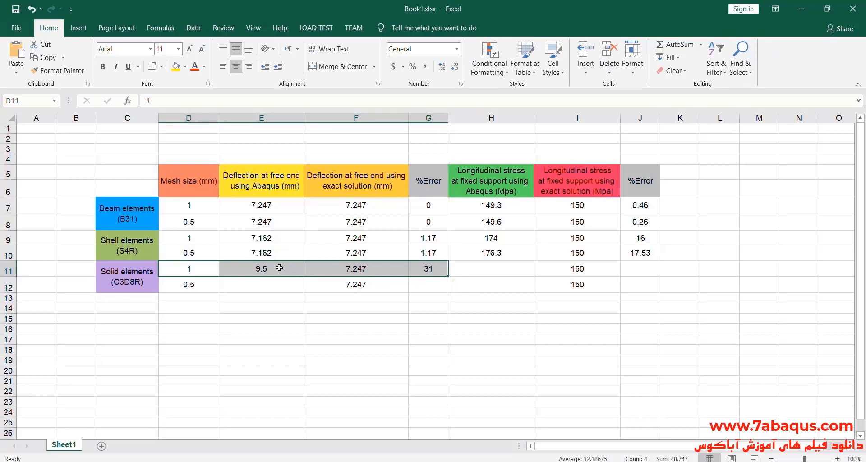
pyautogui.click(432, 269)
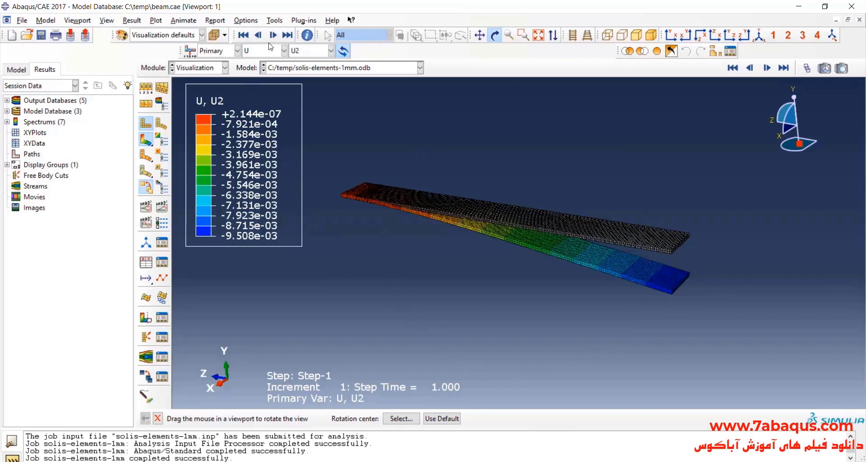
# In Abaqus, plot stress component S33 on the deformed solid beam and examine the contours at its fixed end.
pyautogui.click(268, 48)
pyautogui.click(260, 85)
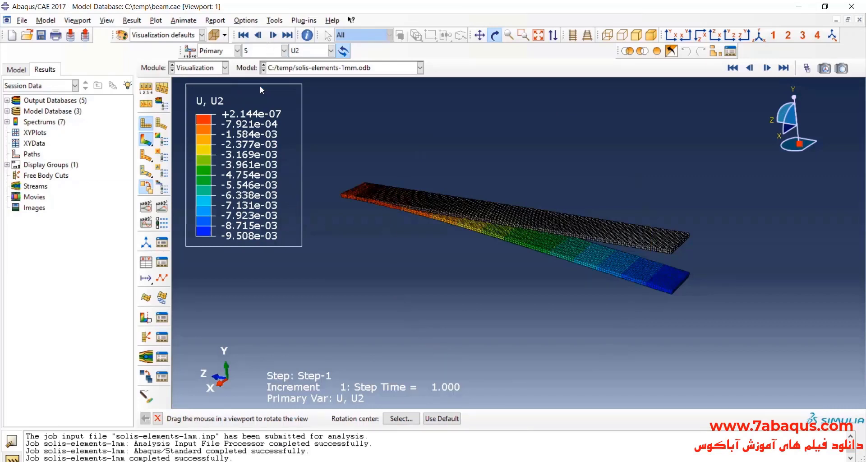
pyautogui.click(303, 52)
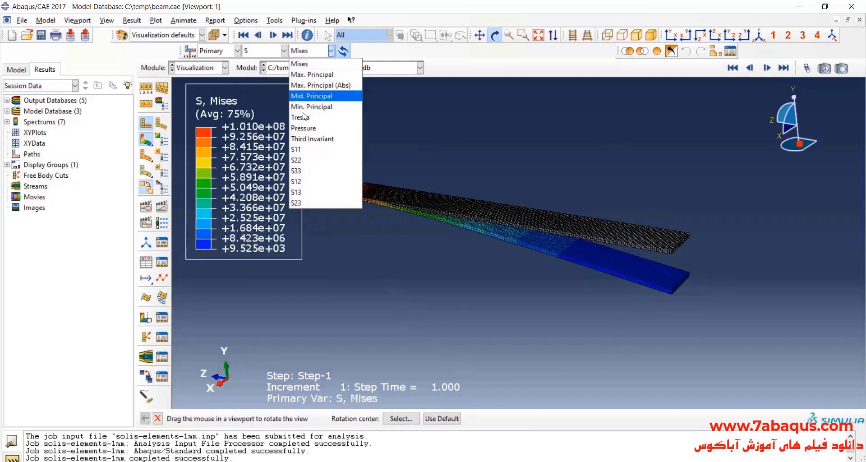
pyautogui.click(304, 174)
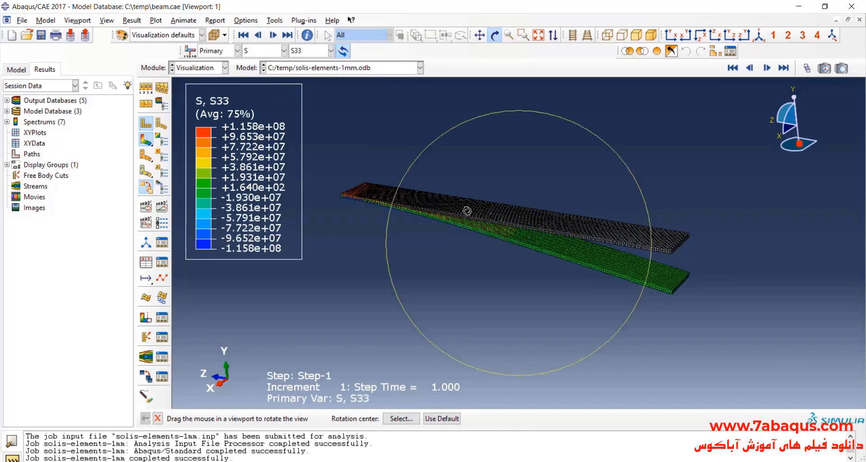
pyautogui.moveTo(612, 226); pyautogui.dragTo(476, 228)
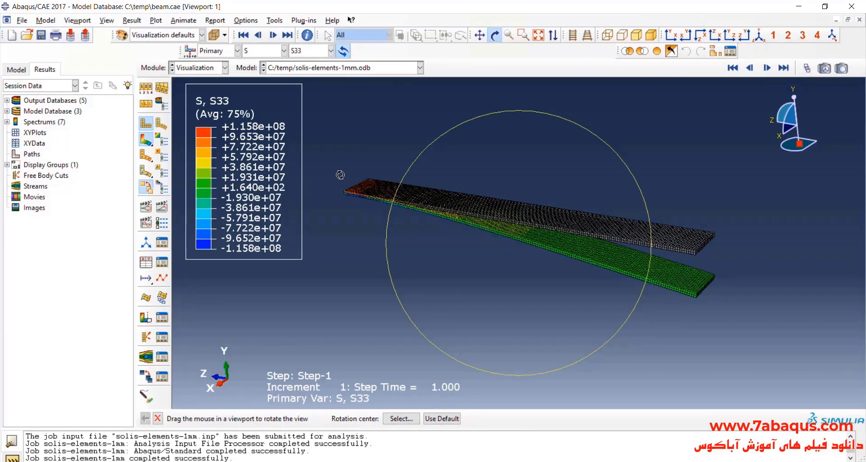
pyautogui.scroll(5, 386, 208)
pyautogui.scroll(-6, 387, 208)
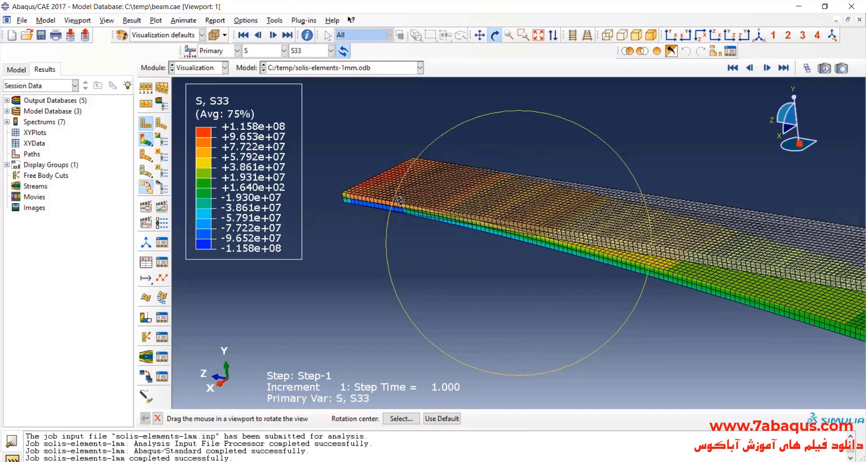
pyautogui.scroll(2, 466, 212)
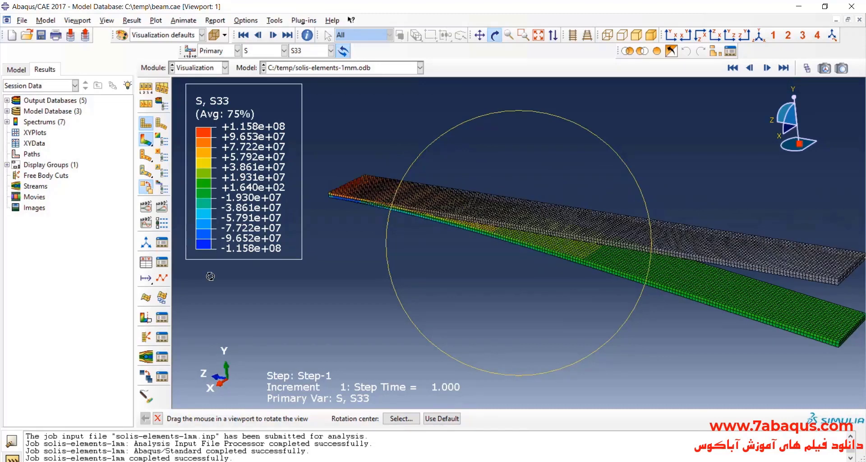
pyautogui.click(495, 36)
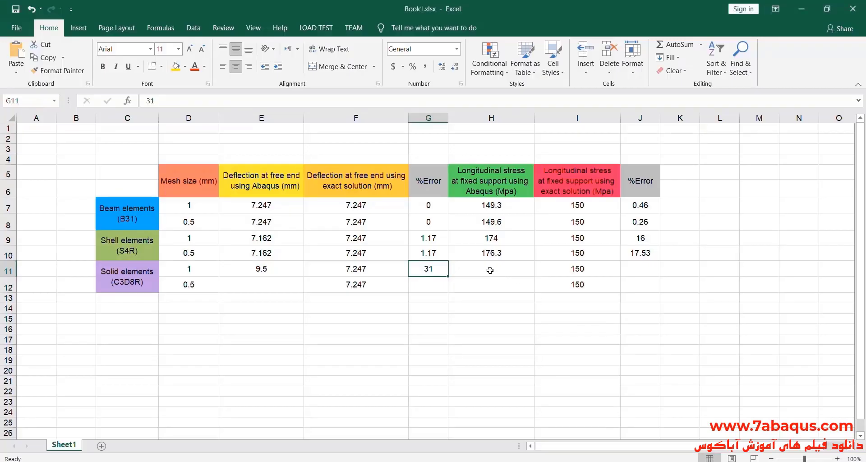
# In the Excel table, enter 115.8 as the Abaqus longitudinal stress at the fixed support for the 1 mm solid elements.
pyautogui.click(491, 271)
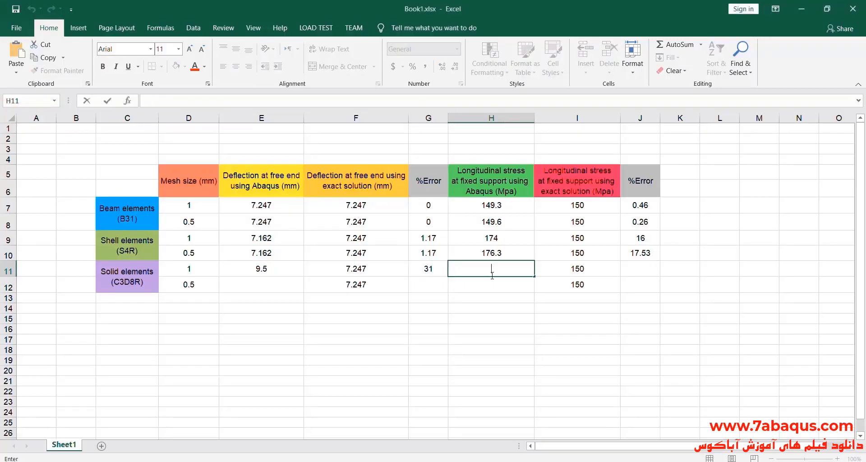
pyautogui.write('115.8')
pyautogui.press('Return')
# In Calculator, subtract the exact stress 150 from the 1 mm solid mesh stress 115.8.
pyautogui.moveTo(470, 269); pyautogui.dragTo(555, 268)
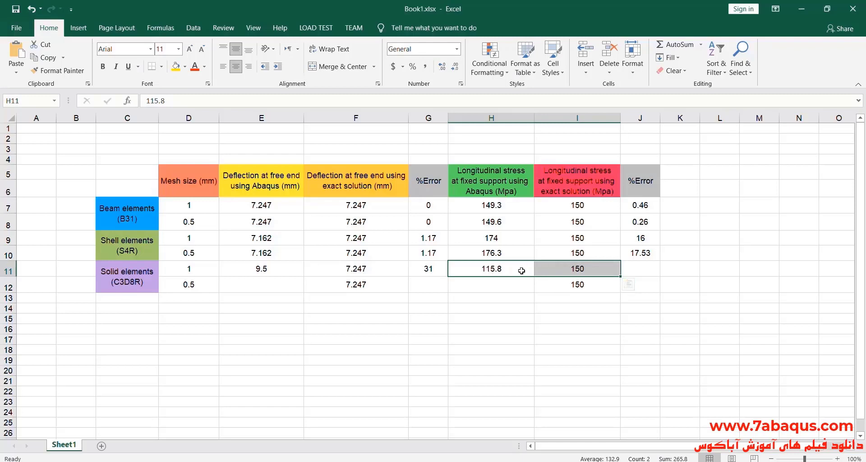
pyautogui.click(566, 461)
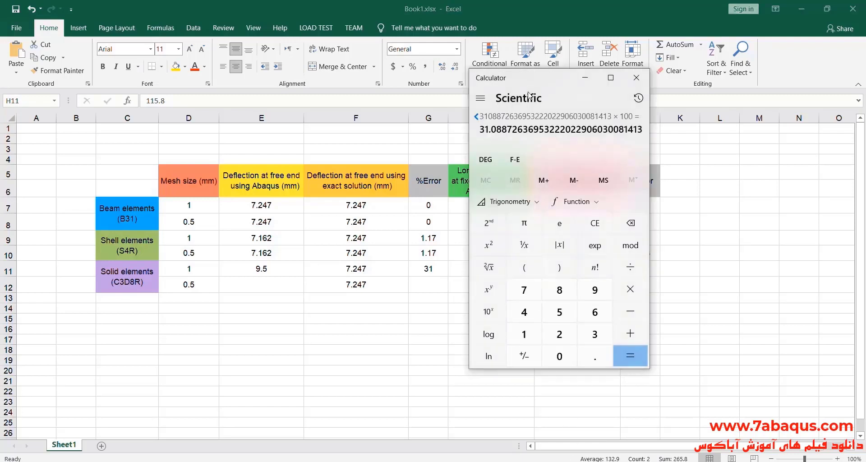
pyautogui.moveTo(528, 76); pyautogui.dragTo(307, 92)
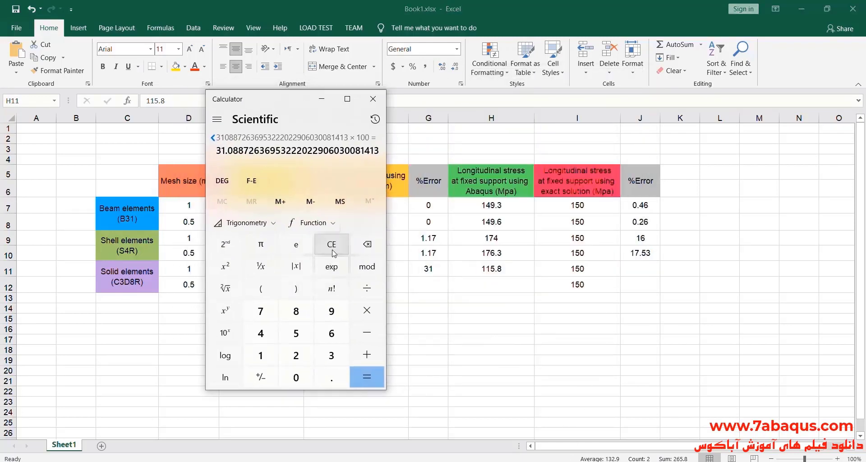
pyautogui.click(332, 244)
pyautogui.doubleClick(276, 355)
pyautogui.click(296, 333)
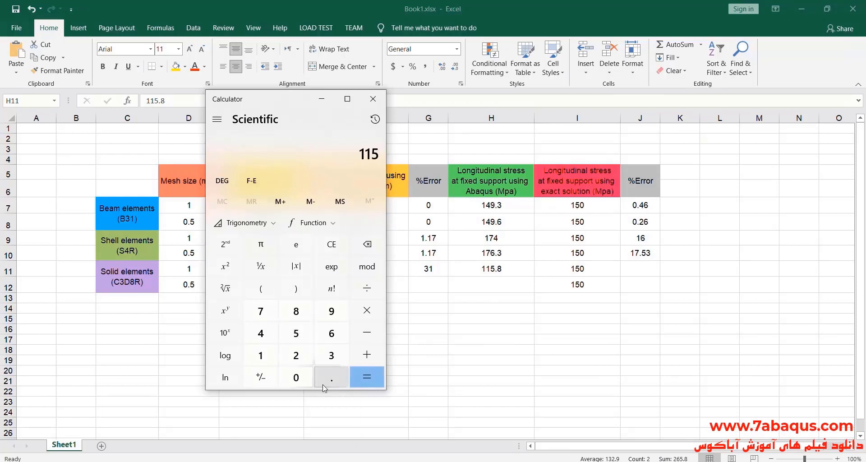
pyautogui.click(331, 377)
pyautogui.click(296, 311)
pyautogui.click(367, 332)
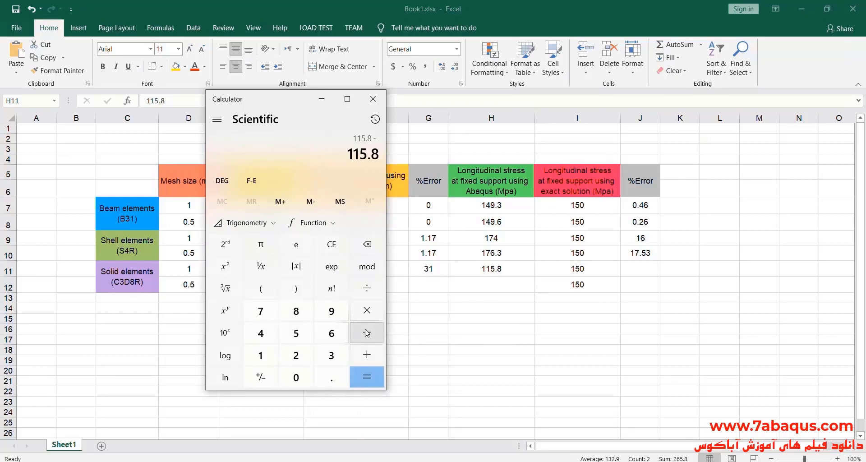
pyautogui.click(275, 355)
pyautogui.click(296, 333)
pyautogui.click(296, 376)
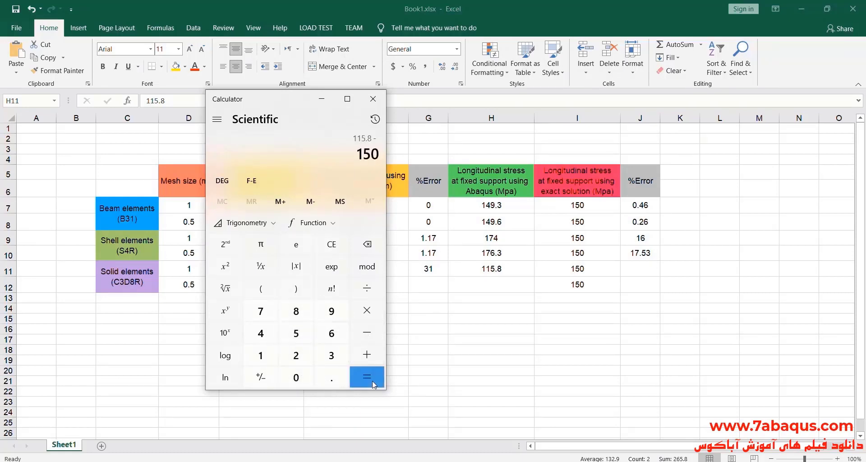
pyautogui.click(364, 377)
# Divide the stress difference by 150 and multiply by 100 to get the percentage error.
pyautogui.click(377, 294)
pyautogui.click(265, 355)
pyautogui.click(296, 333)
pyautogui.click(296, 377)
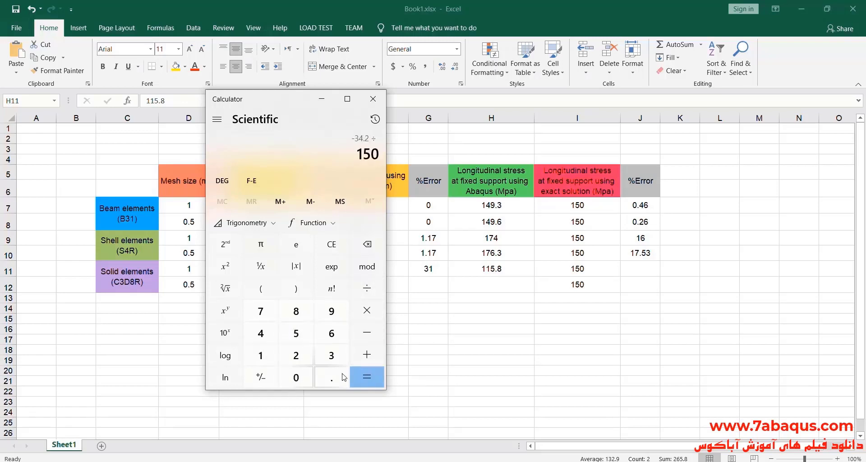
pyautogui.click(364, 377)
pyautogui.click(367, 310)
pyautogui.click(260, 354)
pyautogui.click(296, 377)
pyautogui.click(296, 377)
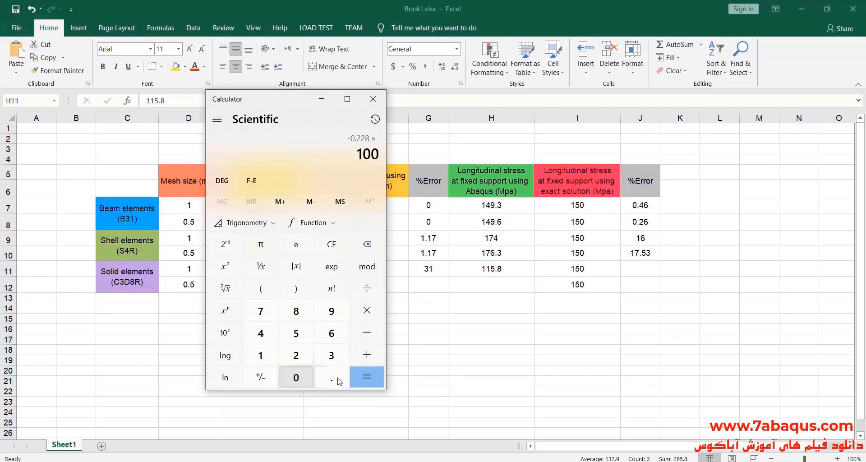
pyautogui.click(369, 378)
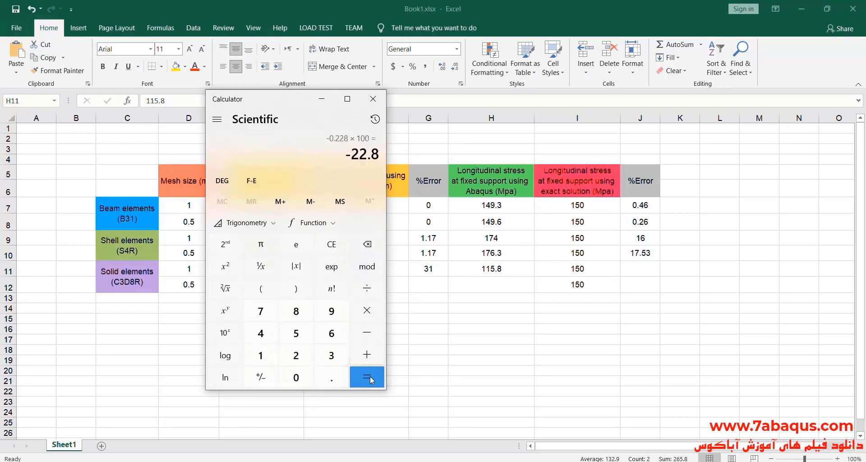
# In the Excel table, enter 22 as the longitudinal stress %Error for the 1 mm solid elements.
pyautogui.doubleClick(642, 266)
pyautogui.click(645, 266)
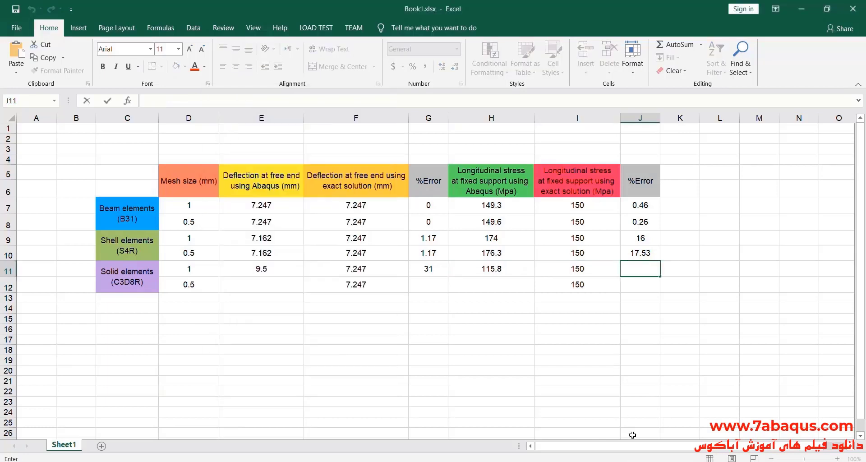
pyautogui.hotkey('alt', 'Tab')
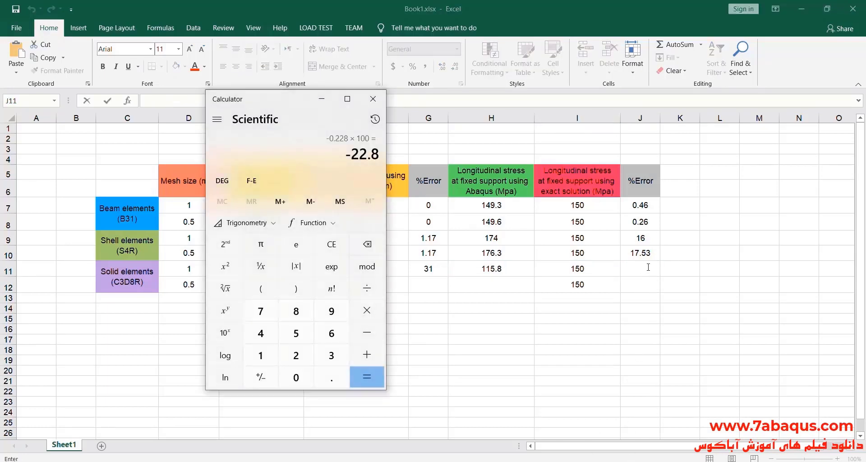
pyautogui.click(648, 267)
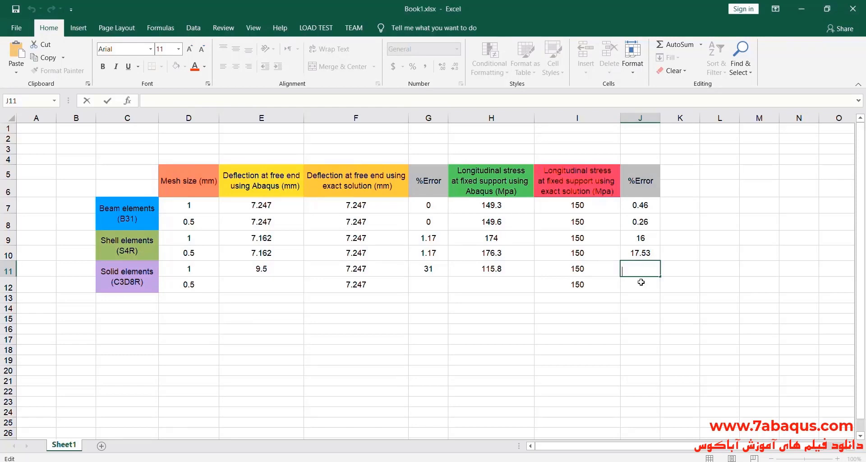
pyautogui.write('22.8')
pyautogui.click(639, 286)
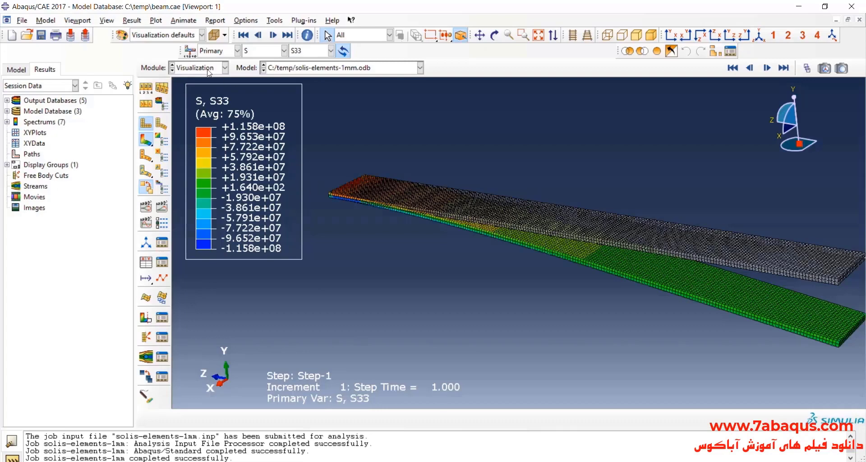
# In the Abaqus Mesh module, assign finer global seeds to the solid elements part for the 0.5 mm mesh case.
pyautogui.click(209, 68)
pyautogui.click(185, 148)
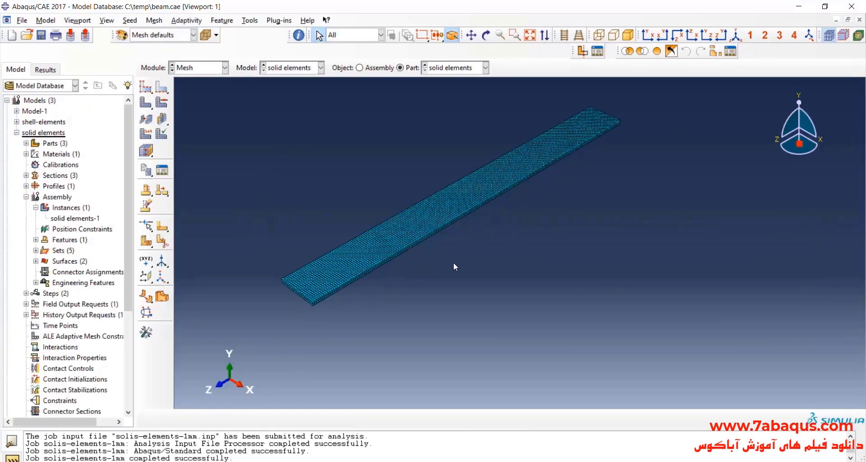
pyautogui.scroll(2, 453, 263)
pyautogui.scroll(-2, 522, 244)
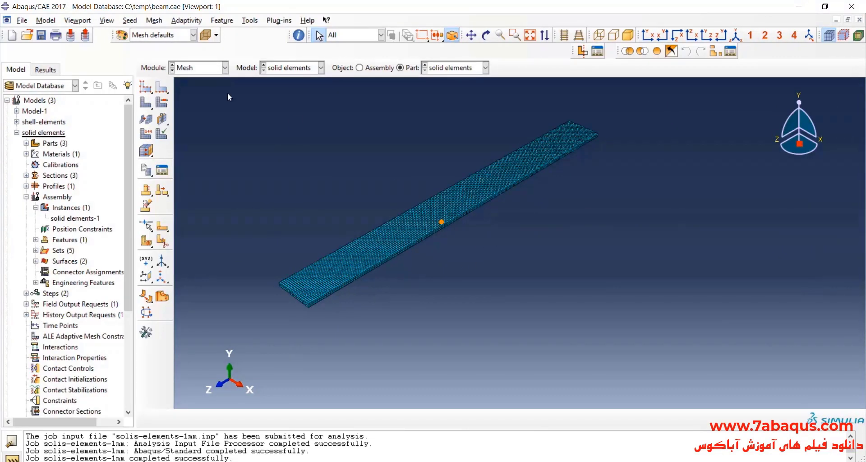
pyautogui.click(144, 88)
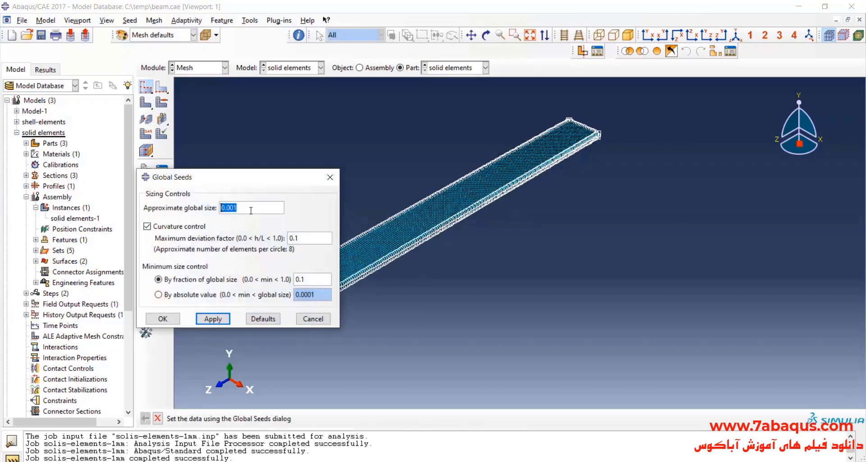
pyautogui.doubleClick(250, 210)
pyautogui.click(252, 210)
pyautogui.click(163, 318)
pyautogui.click(67, 167)
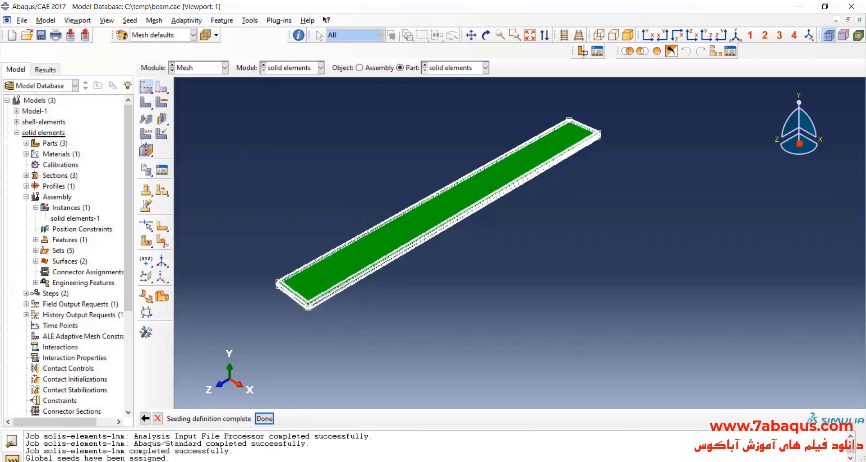
# Mesh the solid elements part using the refined global seeds.
pyautogui.click(146, 104)
pyautogui.click(239, 419)
pyautogui.scroll(-10, 270, 310)
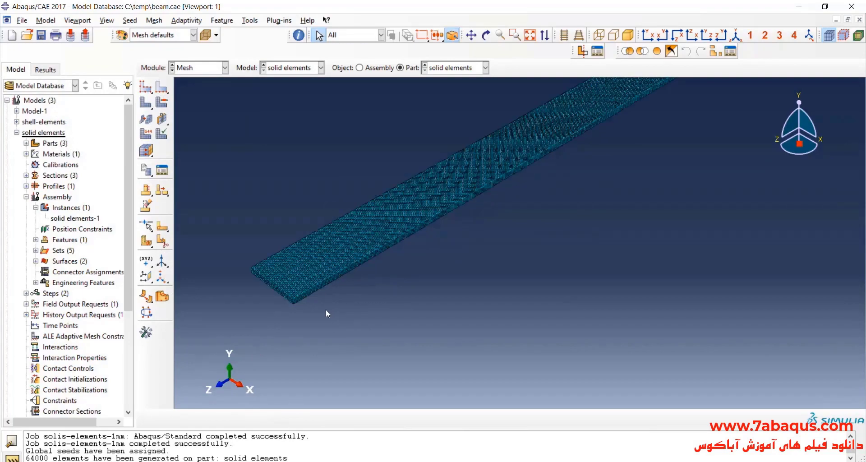
# Examine the refined mesh at the end of the solid part and the reported number of generated elements.
pyautogui.scroll(10, 320, 320)
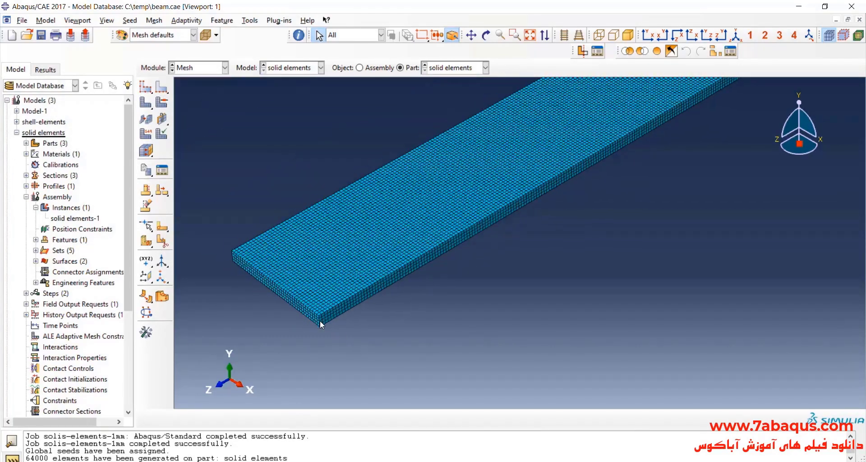
pyautogui.scroll(-1, 351, 320)
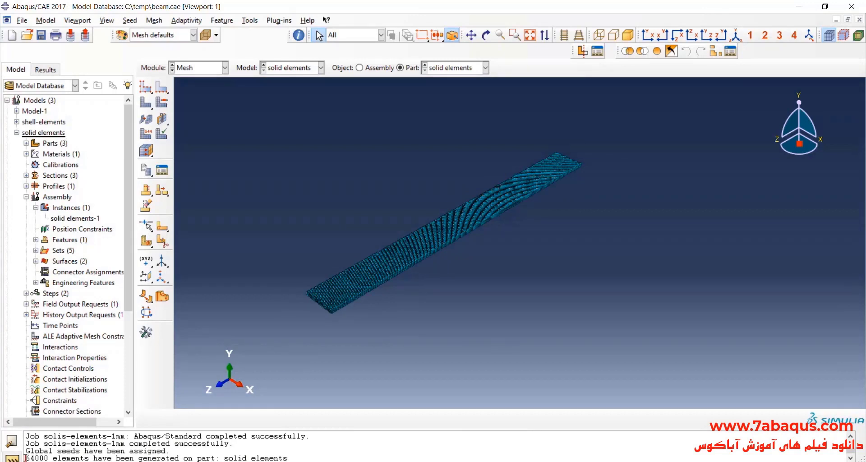
pyautogui.moveTo(26, 457); pyautogui.dragTo(83, 456)
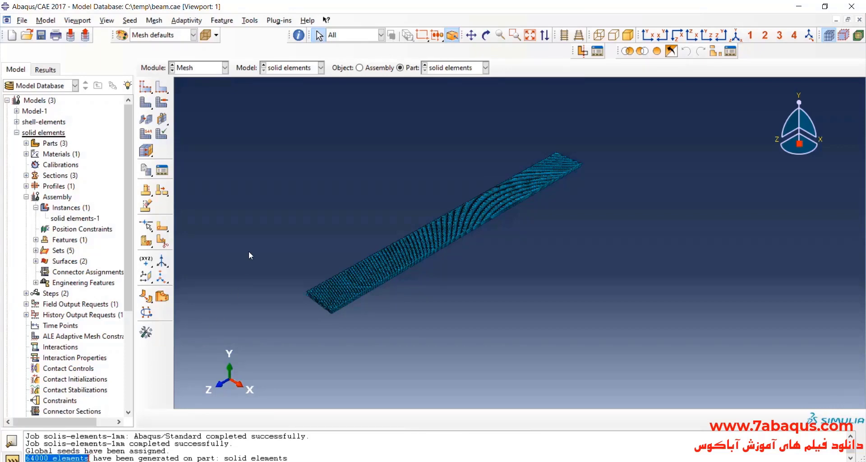
# In the Job module, create a full-analysis job named solid-elements-05mm for the solid elements model.
pyautogui.click(209, 67)
pyautogui.click(191, 168)
pyautogui.click(85, 434)
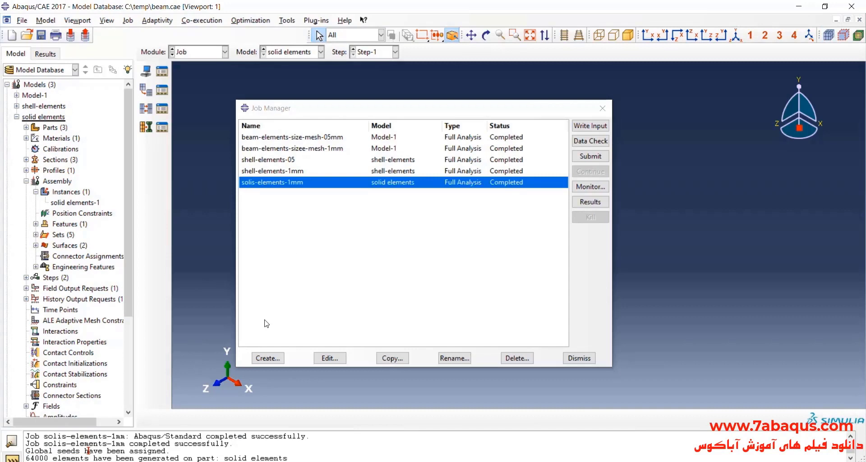
pyautogui.click(267, 358)
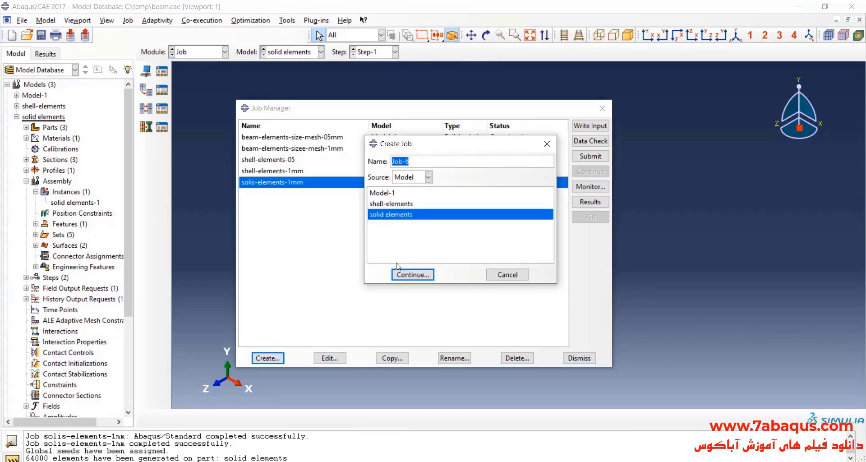
pyautogui.write('solid-elements-05mm')
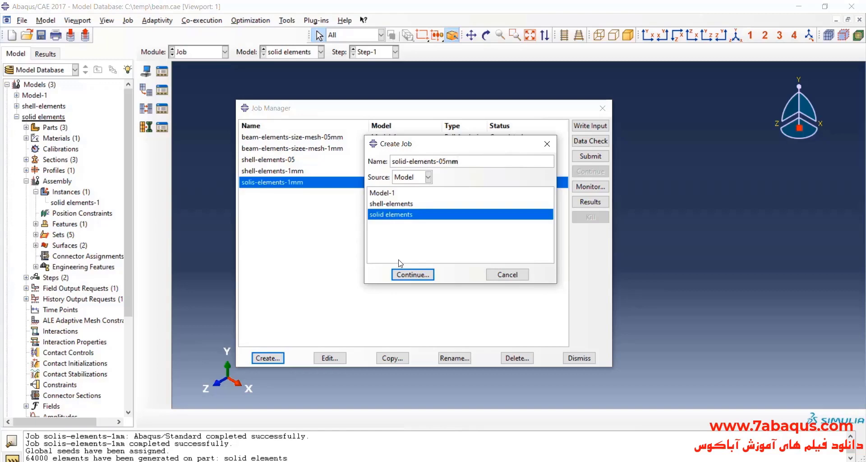
pyautogui.click(411, 274)
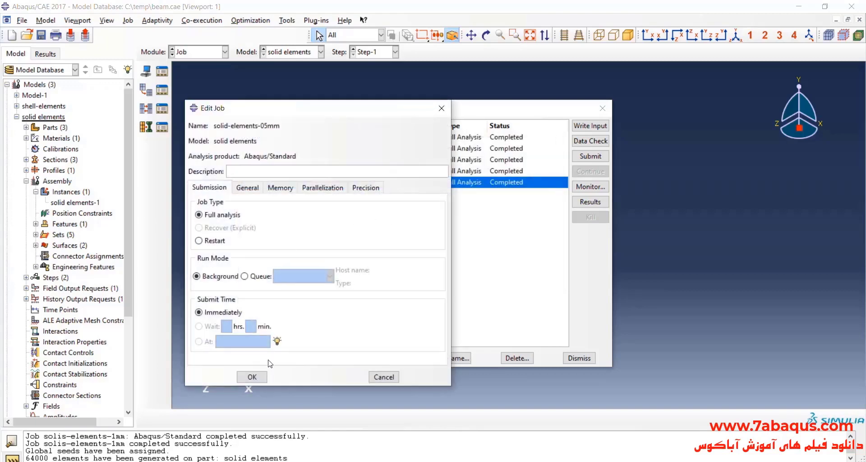
pyautogui.click(264, 377)
# Submit the solid-elements-05mm job and monitor its analysis until it completes.
pyautogui.click(590, 163)
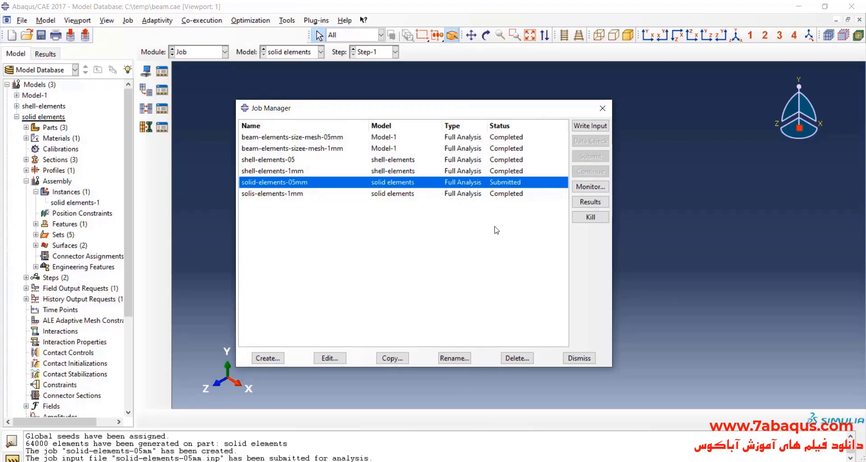
pyautogui.click(586, 188)
pyautogui.moveTo(247, 150); pyautogui.dragTo(337, 118)
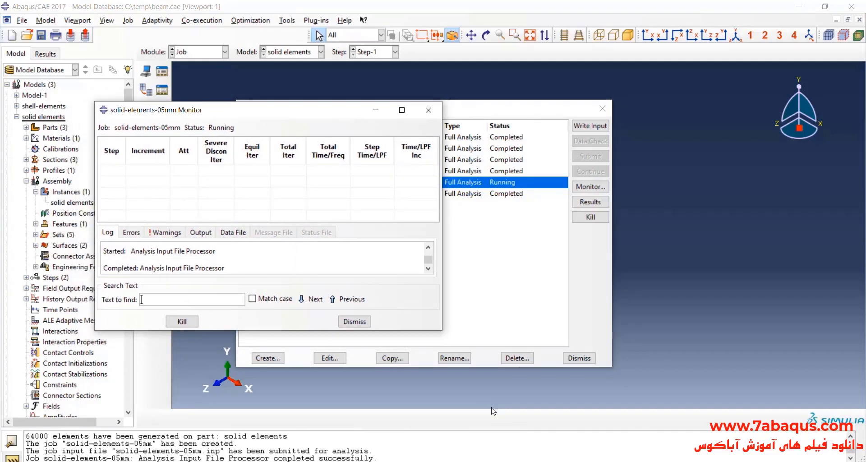
pyautogui.click(489, 461)
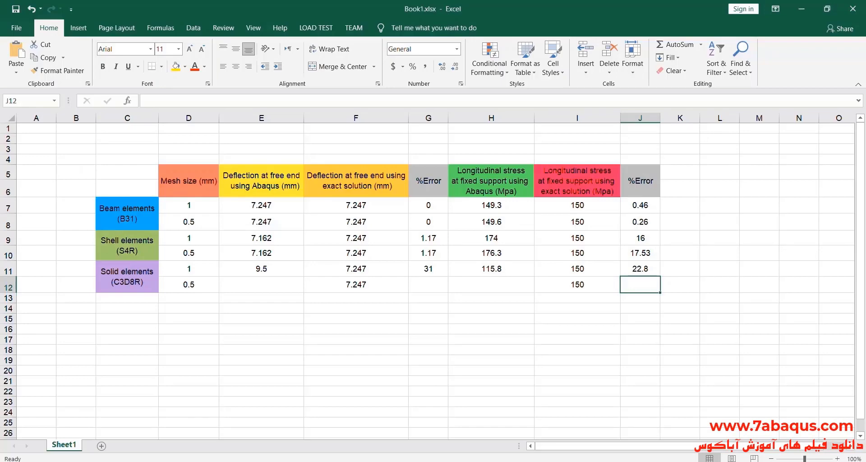
pyautogui.click(406, 461)
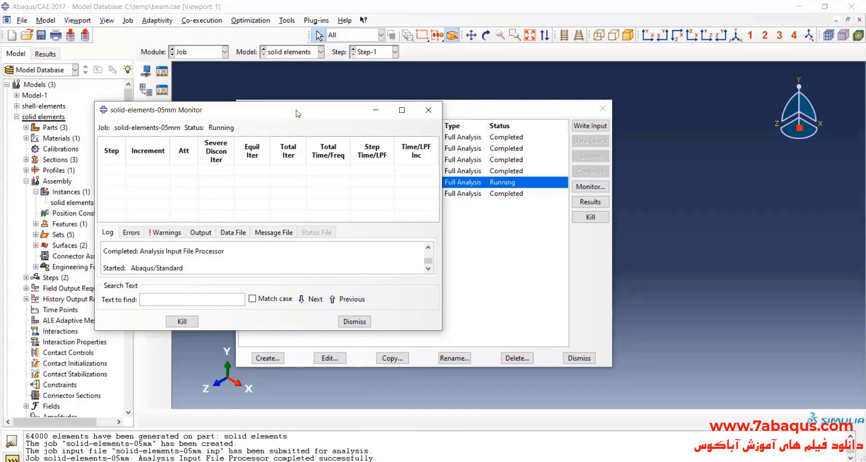
pyautogui.moveTo(298, 113); pyautogui.dragTo(324, 119)
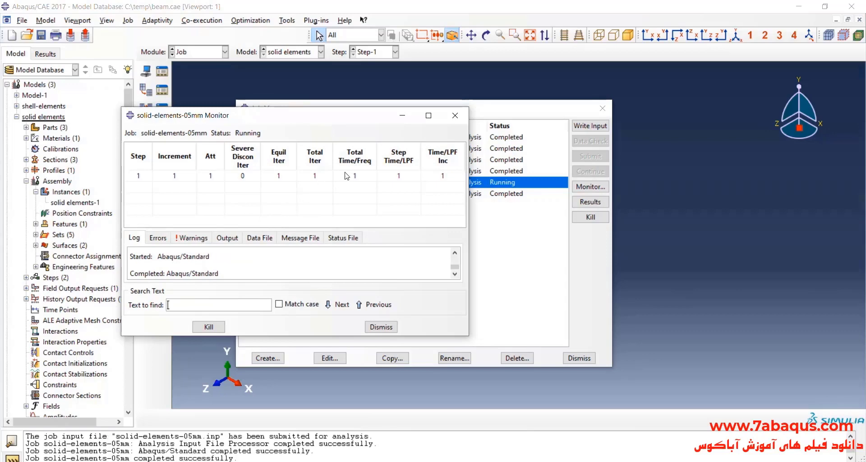
pyautogui.click(454, 116)
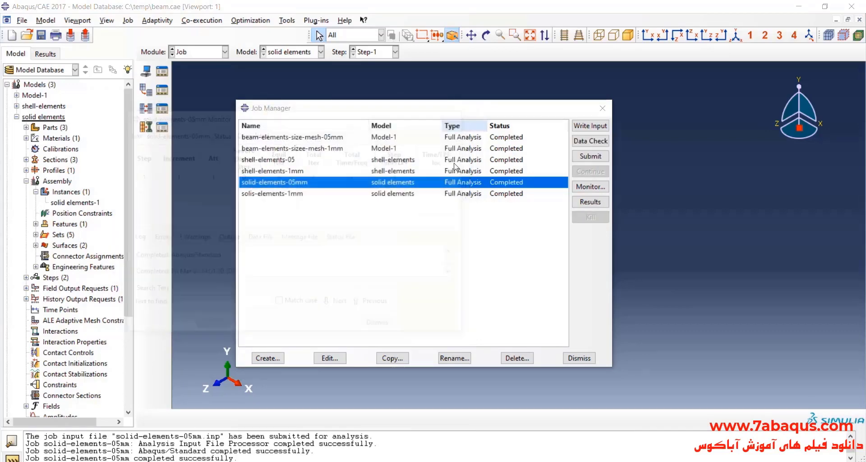
# Open the solid-elements-05mm results, plot contours on the deformed shape and rotate the model to a side view.
pyautogui.click(590, 202)
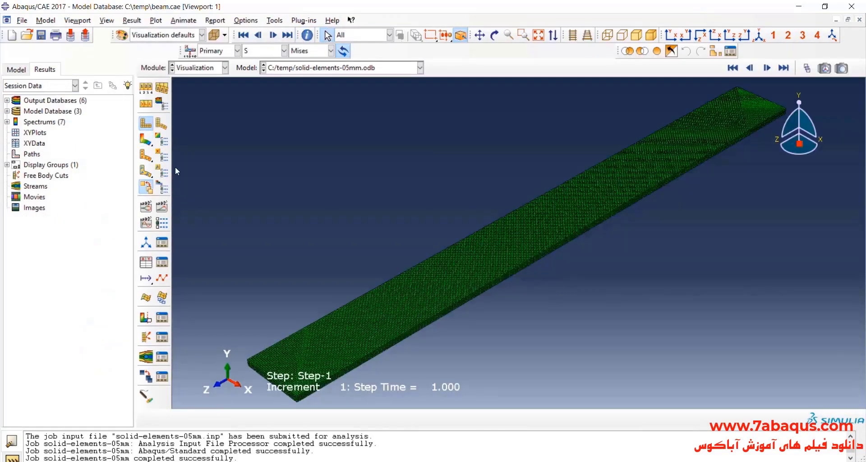
pyautogui.click(145, 140)
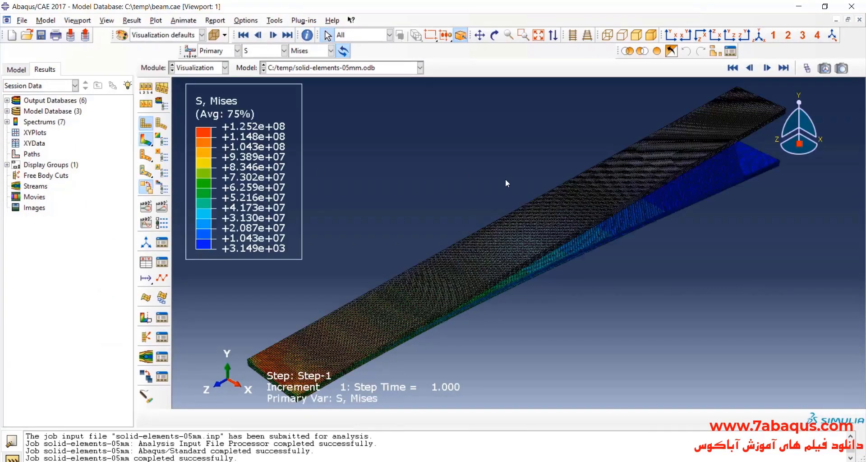
pyautogui.click(495, 35)
pyautogui.moveTo(617, 269); pyautogui.dragTo(498, 186)
# Display the vertical displacement component U2 as the contour variable and examine the free-end deflection.
pyautogui.click(265, 50)
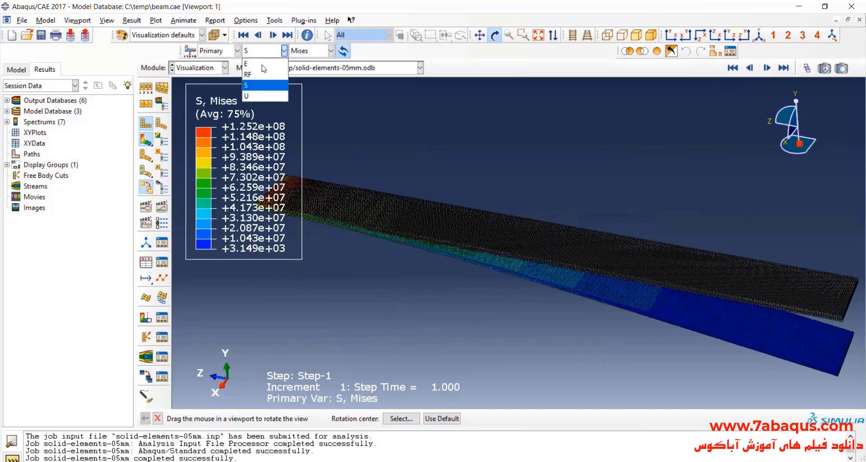
pyautogui.click(266, 95)
pyautogui.click(331, 50)
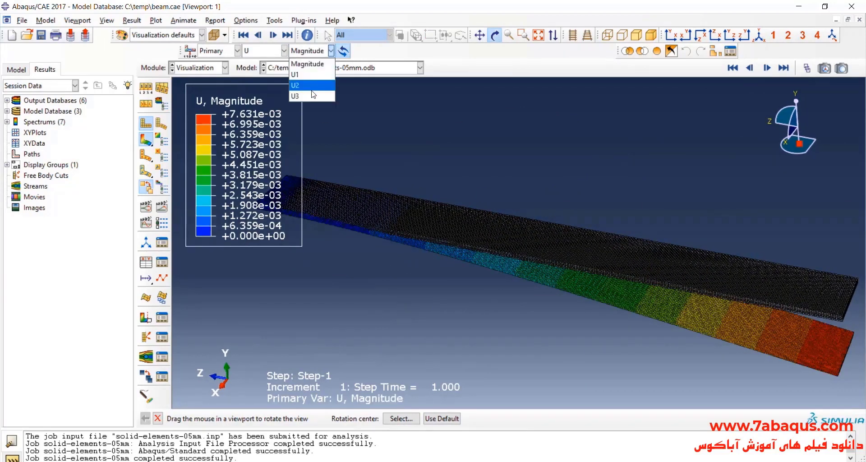
pyautogui.click(299, 84)
pyautogui.moveTo(423, 208); pyautogui.dragTo(240, 239)
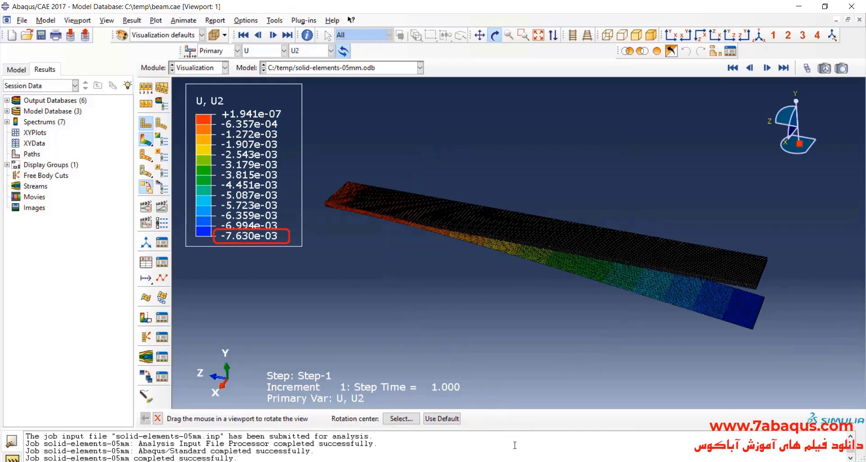
# Switch to Excel and enter 7.63 as the Abaqus free-end deflection for the 0.5 mm solid elements.
pyautogui.hotkey('alt', 'Tab')
pyautogui.click(260, 283)
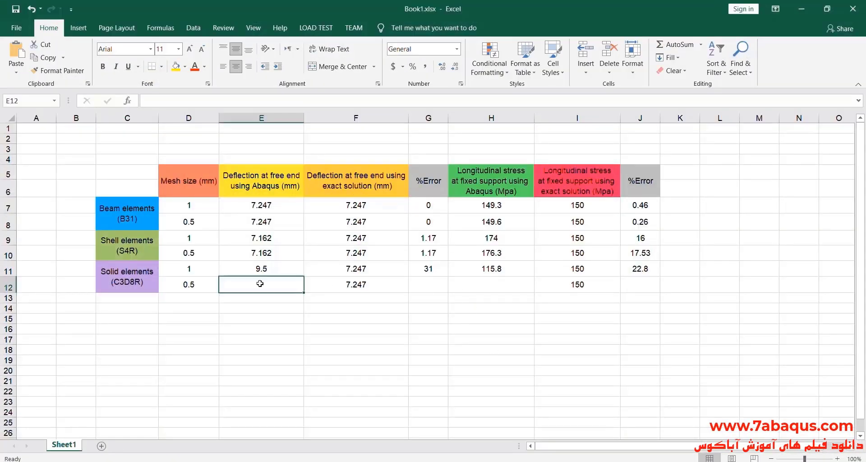
pyautogui.doubleClick(260, 283)
pyautogui.write('7')
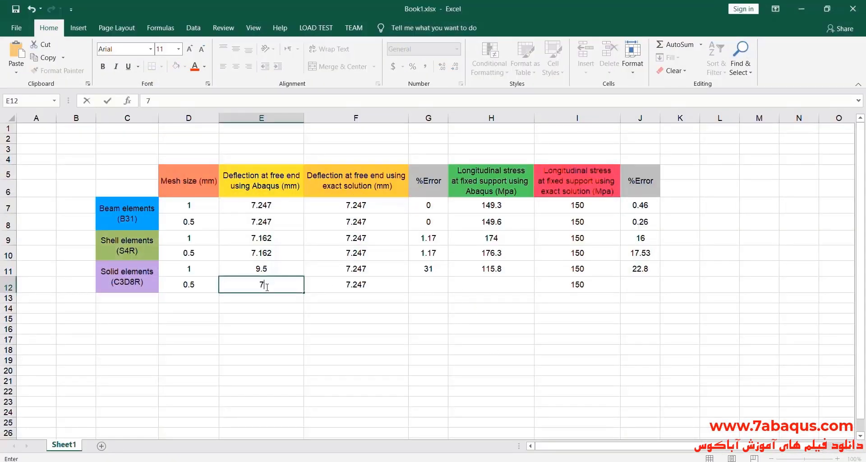
pyautogui.write('.63')
pyautogui.press('Return')
# Compare the solid-element deflections for the 1 mm and 0.5 mm meshes with the exact solution.
pyautogui.moveTo(262, 272); pyautogui.dragTo(261, 285)
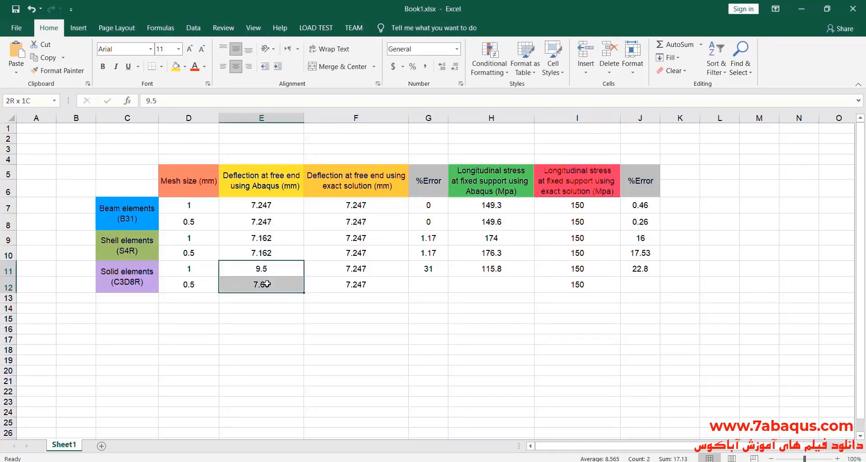
pyautogui.moveTo(194, 275); pyautogui.dragTo(223, 283)
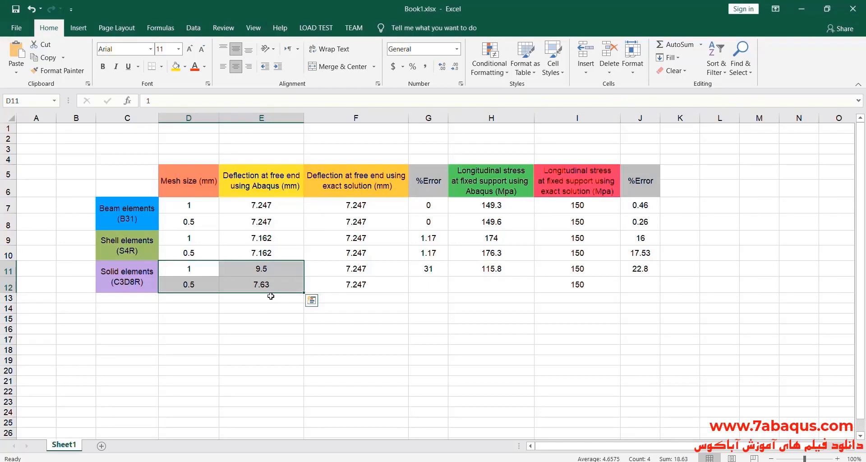
pyautogui.click(381, 287)
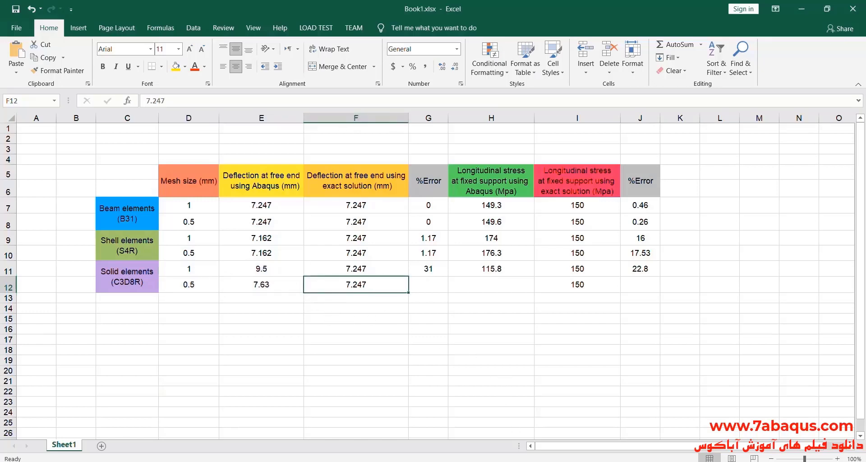
# Switch to Calculator, clear the previous result and subtract the exact deflection 7.247 from 7.63.
pyautogui.hotkey('alt', 'Tab')
pyautogui.moveTo(295, 118); pyautogui.dragTo(596, 118)
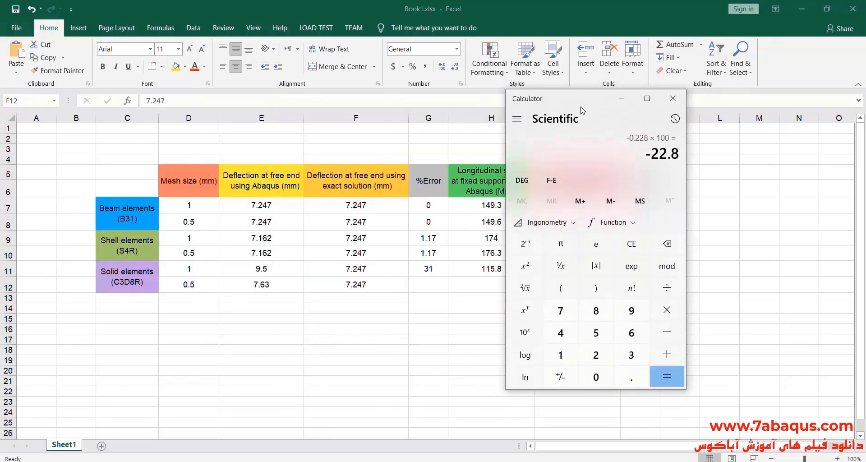
pyautogui.click(630, 251)
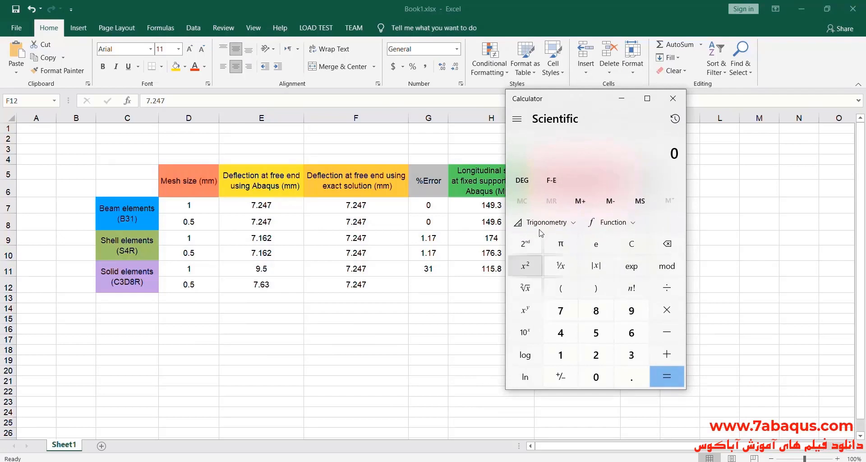
pyautogui.moveTo(569, 105); pyautogui.dragTo(533, 98)
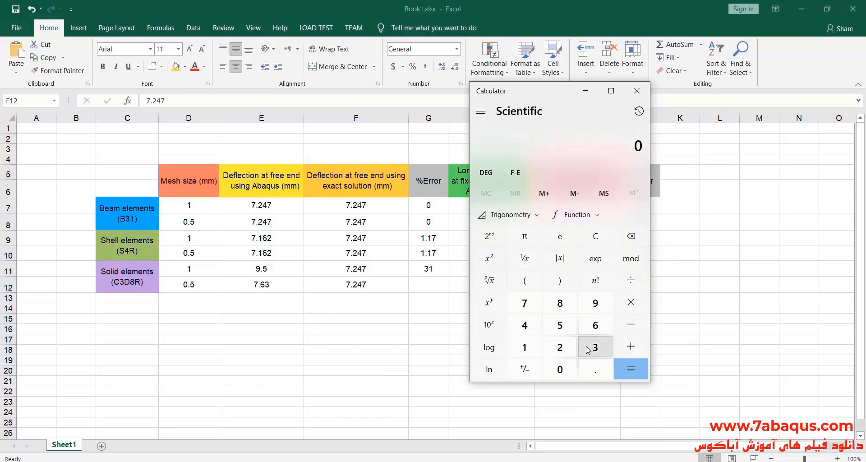
pyautogui.click(524, 303)
pyautogui.click(595, 369)
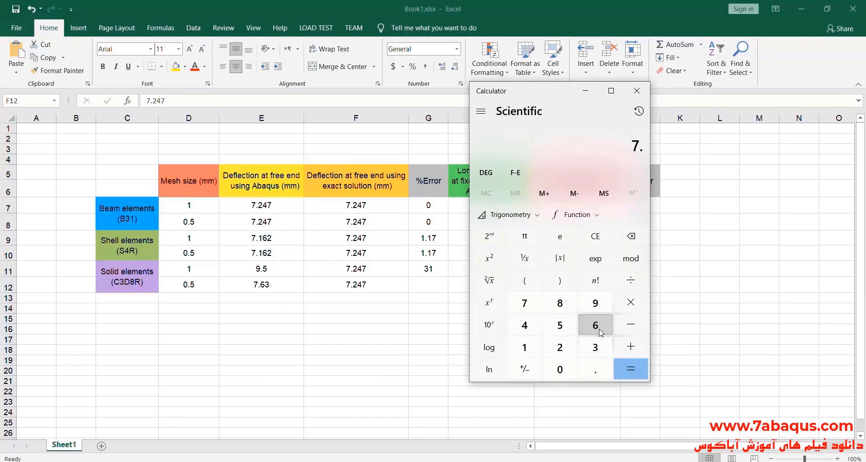
pyautogui.click(595, 325)
pyautogui.click(596, 347)
pyautogui.click(631, 325)
pyautogui.click(524, 302)
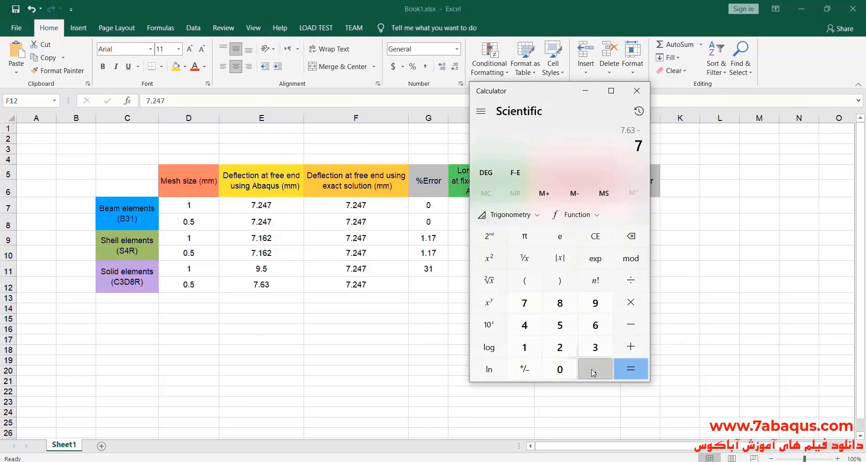
pyautogui.click(593, 371)
pyautogui.click(560, 347)
pyautogui.click(524, 325)
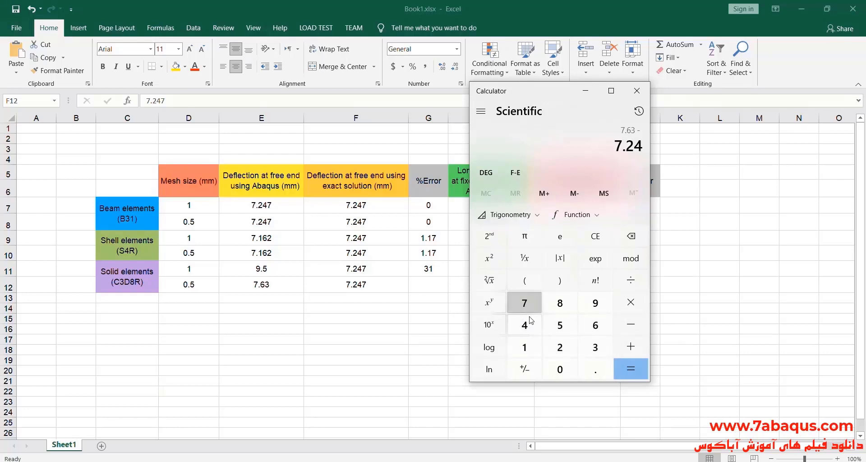
pyautogui.click(524, 302)
pyautogui.click(630, 369)
# Divide the deflection difference by 7.247 and multiply by 100 to get the percentage error.
pyautogui.click(631, 280)
pyautogui.click(524, 303)
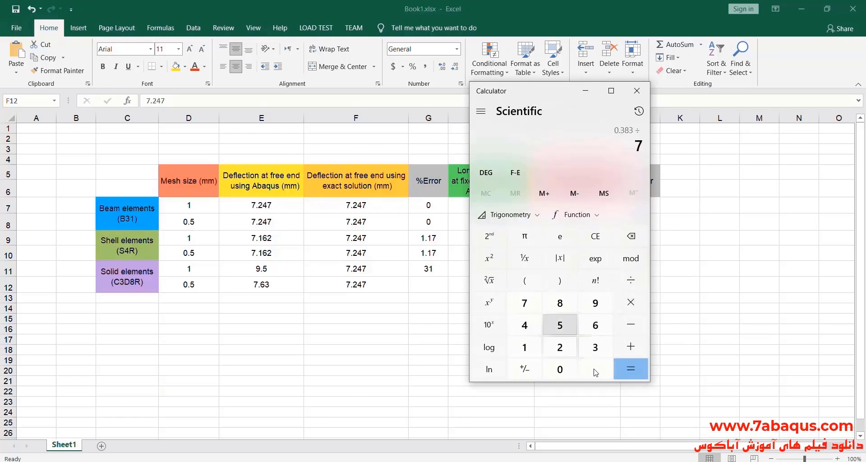
pyautogui.click(595, 369)
pyautogui.click(560, 347)
pyautogui.click(524, 325)
pyautogui.click(524, 302)
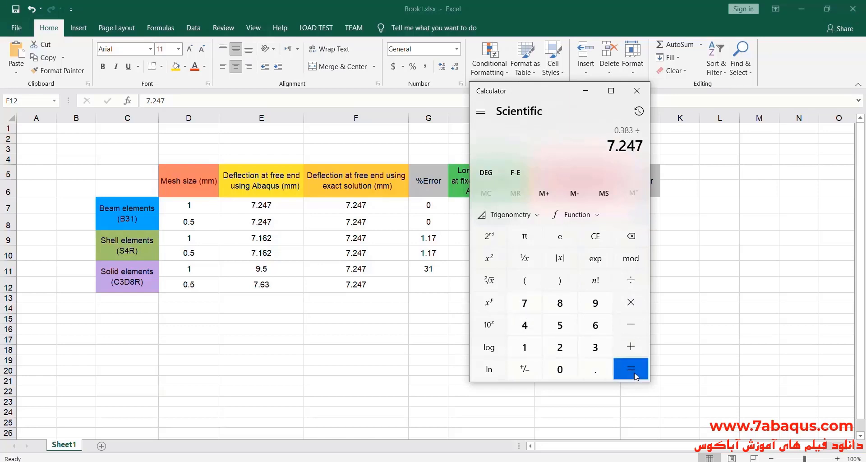
pyautogui.click(631, 369)
pyautogui.click(630, 301)
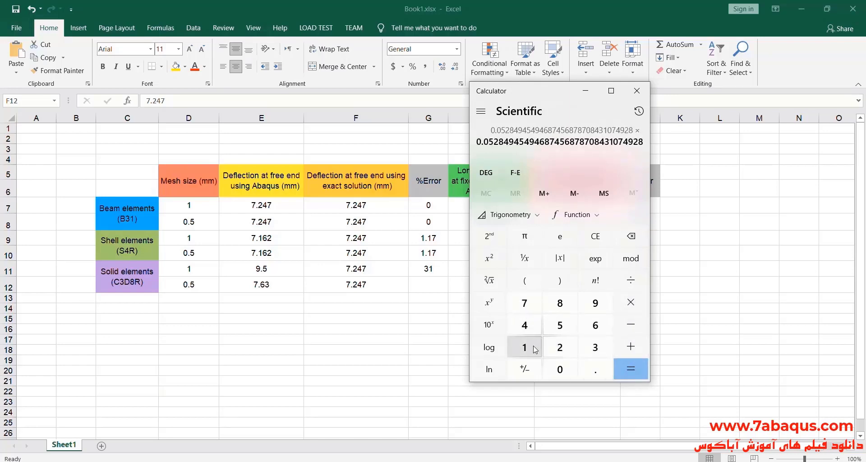
pyautogui.click(524, 347)
pyautogui.click(560, 369)
pyautogui.click(563, 374)
pyautogui.click(630, 368)
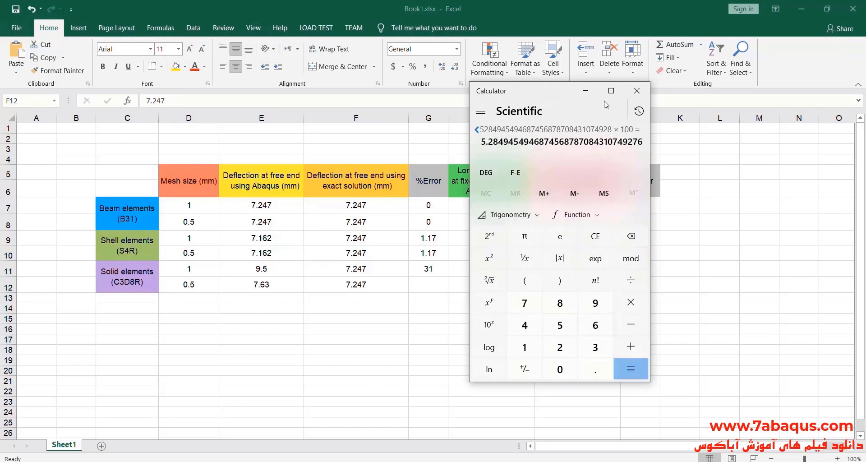
# Switch to Excel and enter 5.28 as the deflection percentage error for the 0.5 mm solid elements.
pyautogui.click(592, 93)
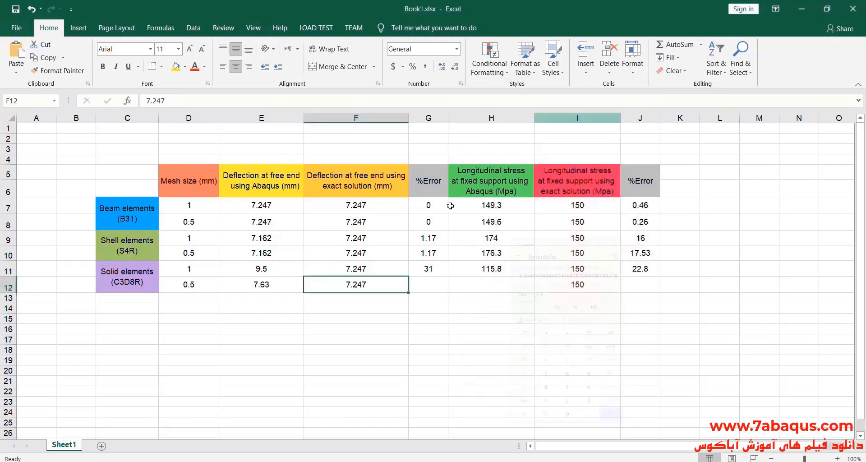
pyautogui.doubleClick(431, 286)
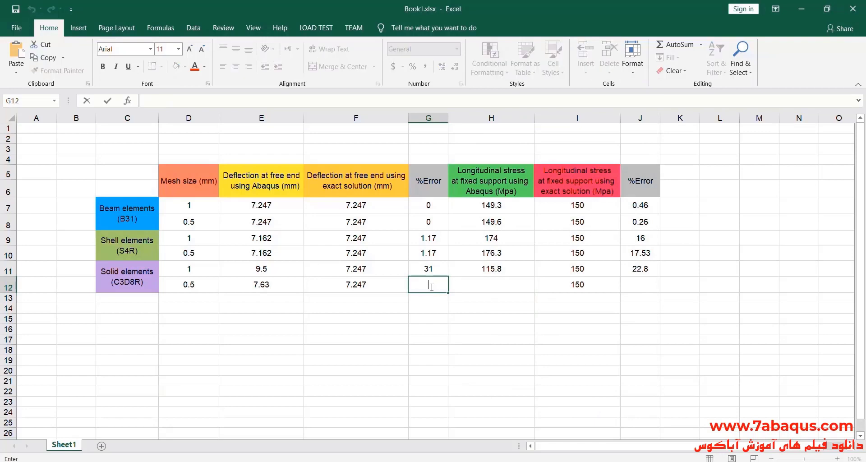
pyautogui.write('5.28')
pyautogui.click(399, 307)
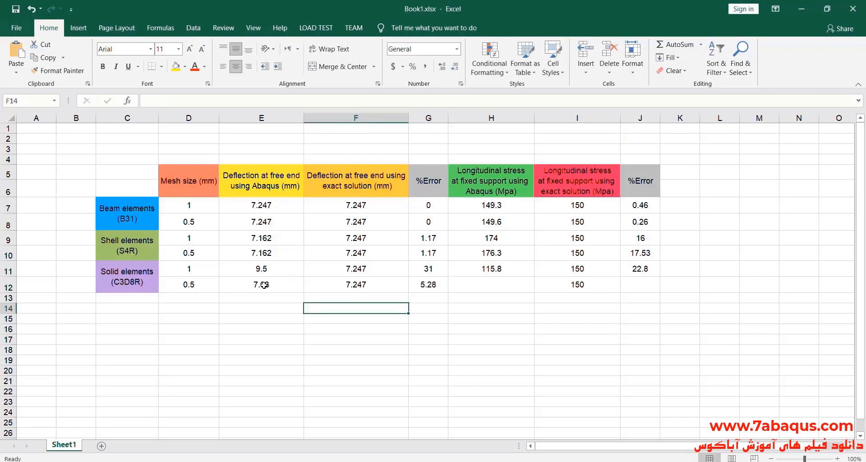
# Compare the deflections and percentage errors of the solid elements for the 1 mm and 0.5 mm meshes.
pyautogui.moveTo(260, 284); pyautogui.dragTo(428, 285)
pyautogui.moveTo(279, 271); pyautogui.dragTo(416, 284)
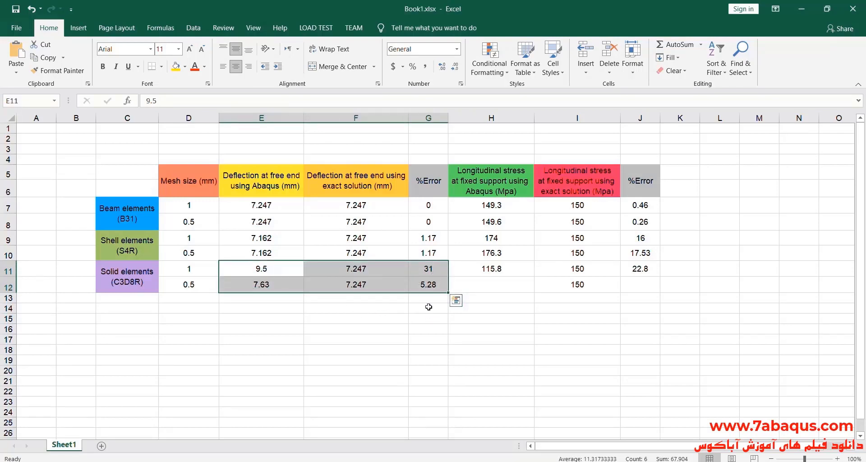
pyautogui.moveTo(433, 270); pyautogui.dragTo(431, 285)
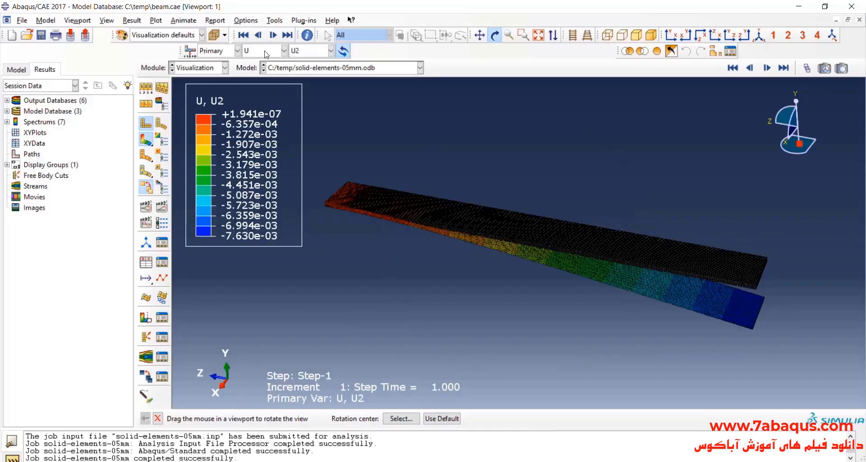
# Switch to Abaqus and display the S33 stress component on the 0.5 mm solid model, examining its fixed end.
pyautogui.click(266, 53)
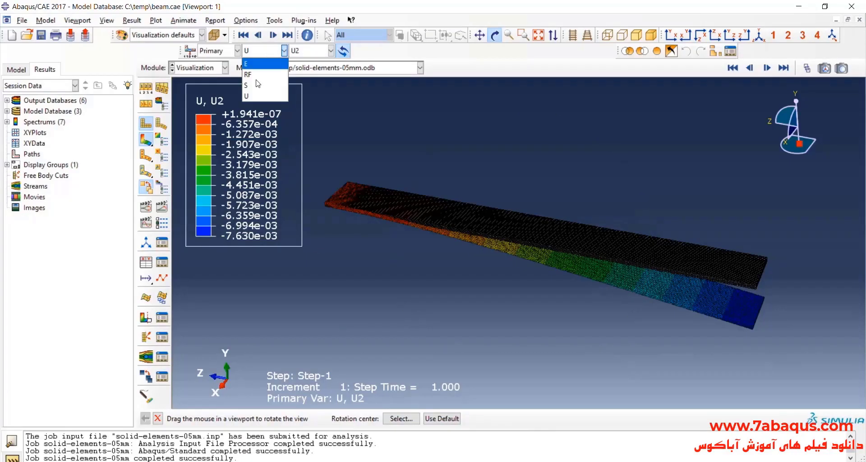
pyautogui.click(266, 85)
pyautogui.click(301, 52)
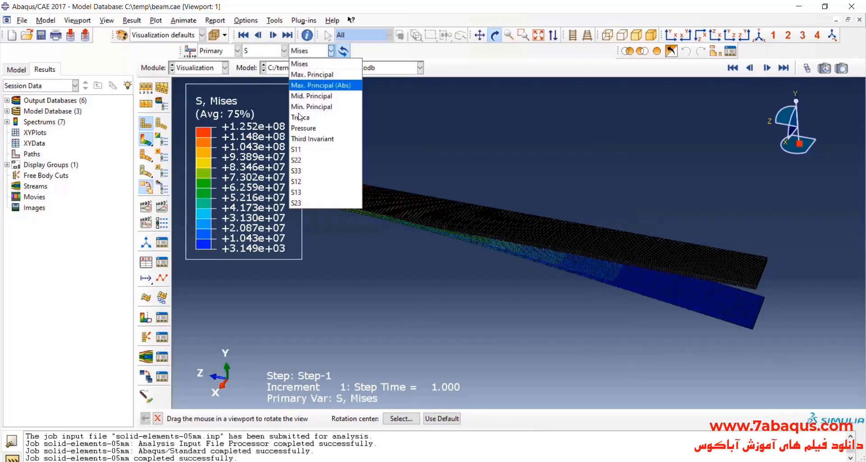
pyautogui.click(319, 171)
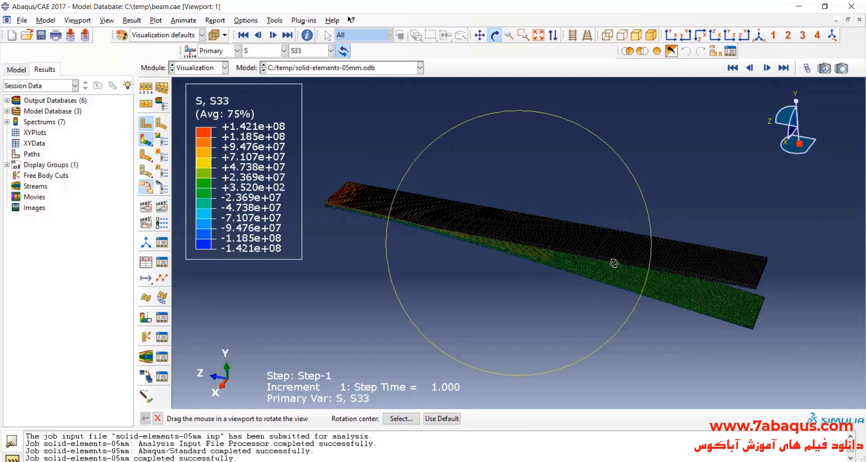
pyautogui.moveTo(612, 265)
pyautogui.mouseDown()
pyautogui.moveTo(367, 205)
pyautogui.moveTo(332, 206)
pyautogui.mouseUp()
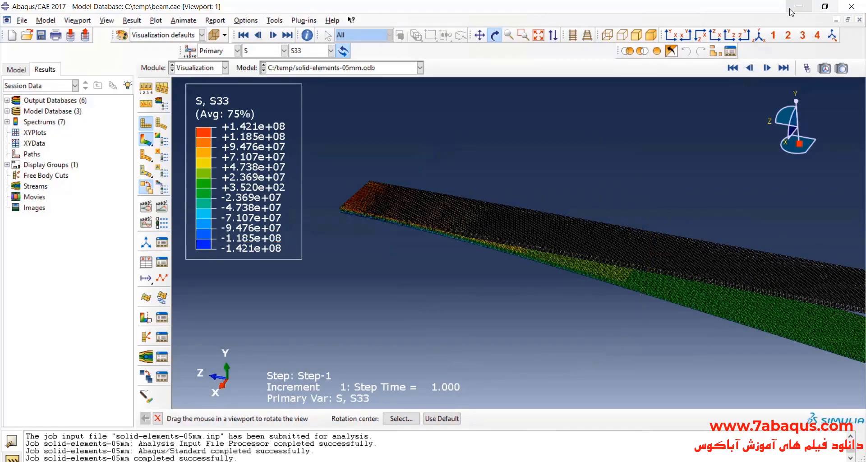
# Switch to Excel and enter 142.1 as the Abaqus longitudinal stress for the 0.5 mm solid elements.
pyautogui.click(798, 6)
pyautogui.click(505, 281)
pyautogui.doubleClick(505, 282)
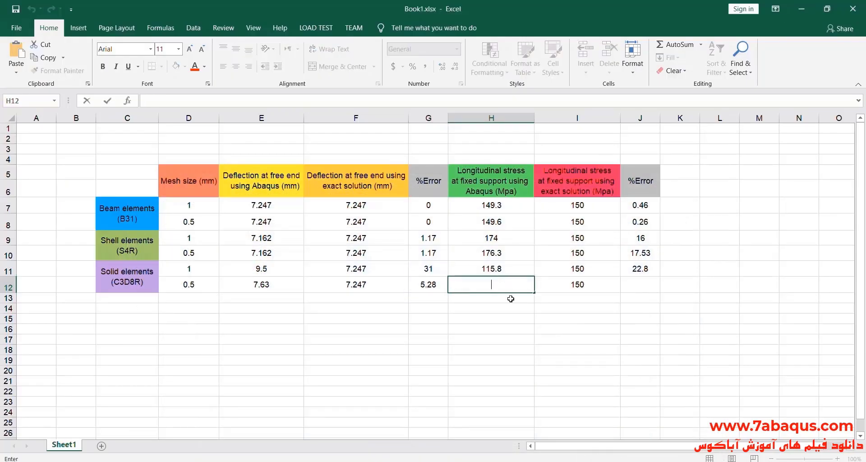
pyautogui.write('142')
pyautogui.write('.1')
# Compare the Abaqus longitudinal stress with the exact solution for the 0.5 mm solid elements.
pyautogui.hotkey('shift', 'Right')
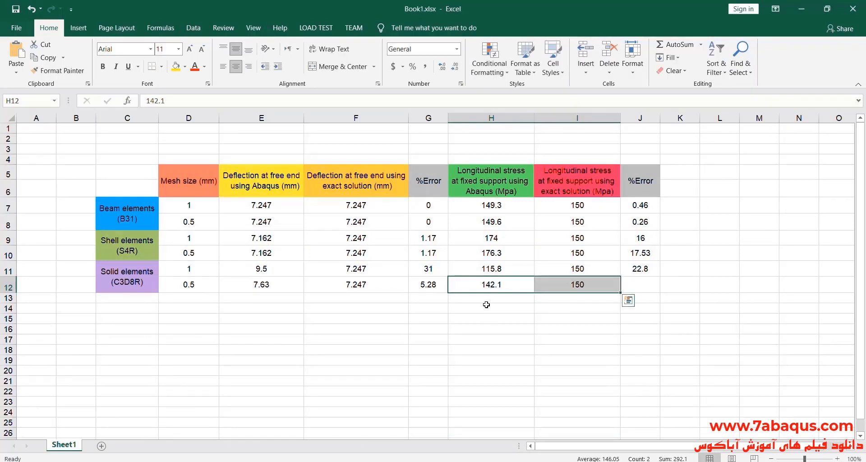
pyautogui.click(486, 305)
pyautogui.moveTo(480, 286); pyautogui.dragTo(563, 286)
pyautogui.click(566, 301)
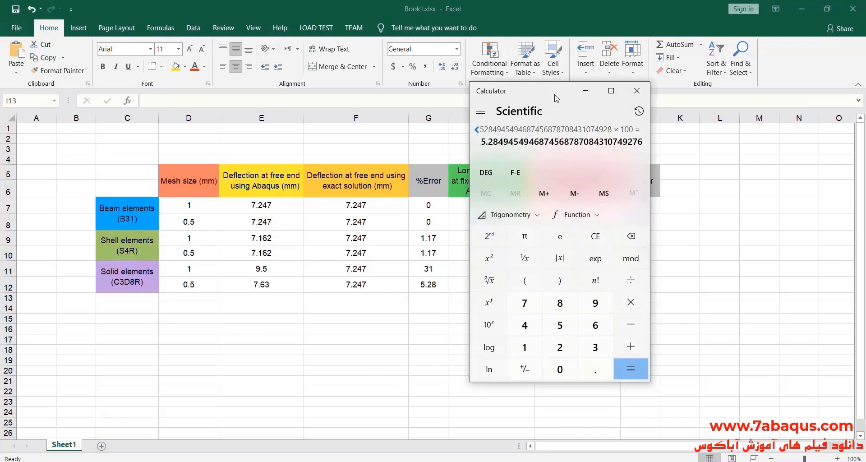
# Switch to Calculator, clear the previous result and subtract the Abaqus stress 142.1 from the exact stress 150.
pyautogui.moveTo(554, 93); pyautogui.dragTo(336, 105)
pyautogui.click(377, 247)
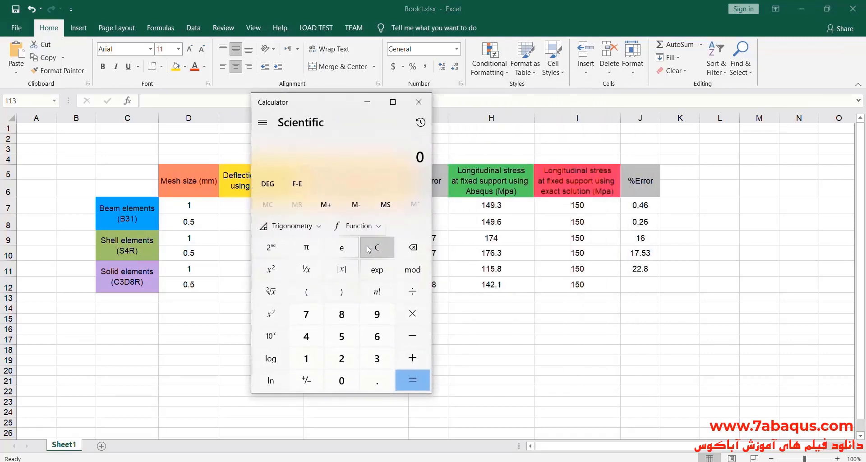
pyautogui.click(306, 359)
pyautogui.click(342, 337)
pyautogui.click(341, 382)
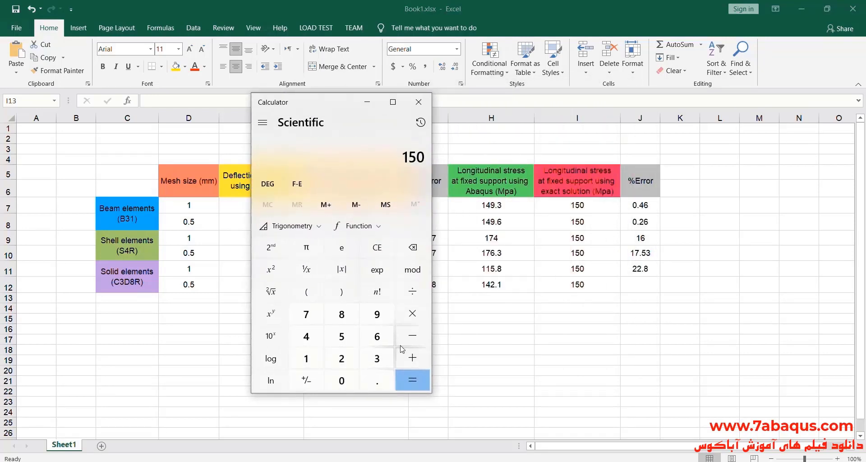
pyautogui.click(412, 336)
pyautogui.click(306, 358)
pyautogui.click(306, 337)
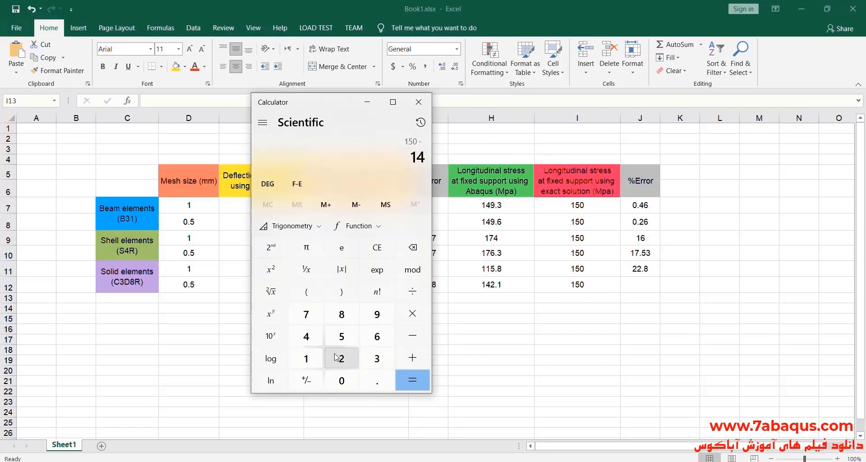
pyautogui.click(341, 358)
pyautogui.click(377, 380)
pyautogui.click(306, 358)
pyautogui.click(412, 380)
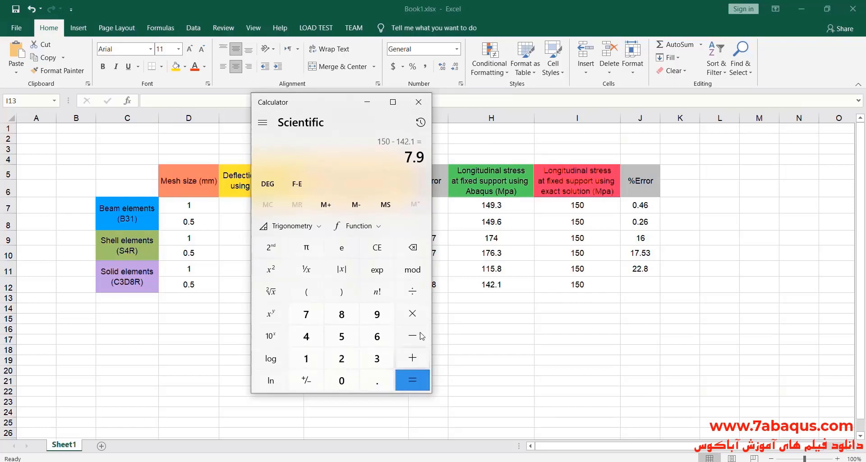
# Divide the stress difference by 150 and multiply by 100 to get the percentage error.
pyautogui.click(412, 291)
pyautogui.click(306, 358)
pyautogui.click(342, 336)
pyautogui.click(341, 381)
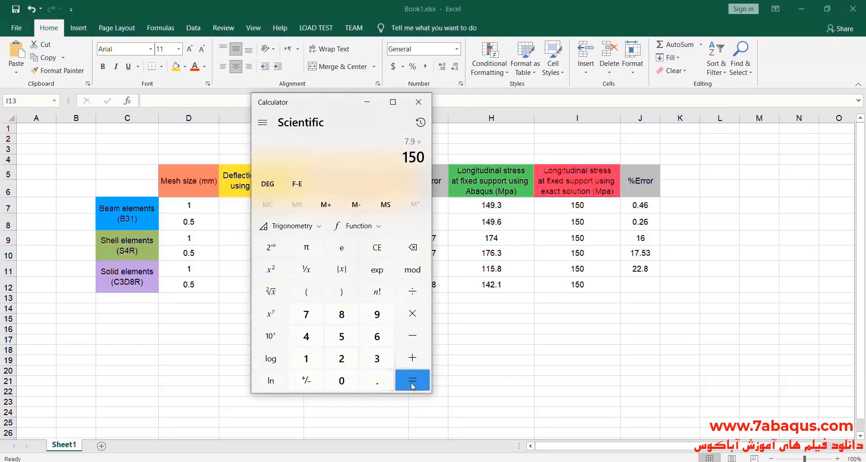
pyautogui.click(412, 380)
pyautogui.click(412, 313)
pyautogui.click(306, 358)
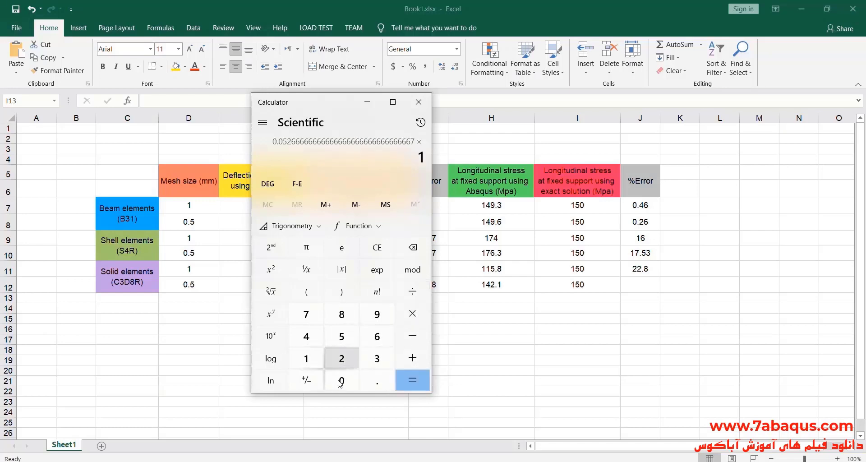
pyautogui.click(341, 381)
pyautogui.click(341, 380)
pyautogui.click(412, 380)
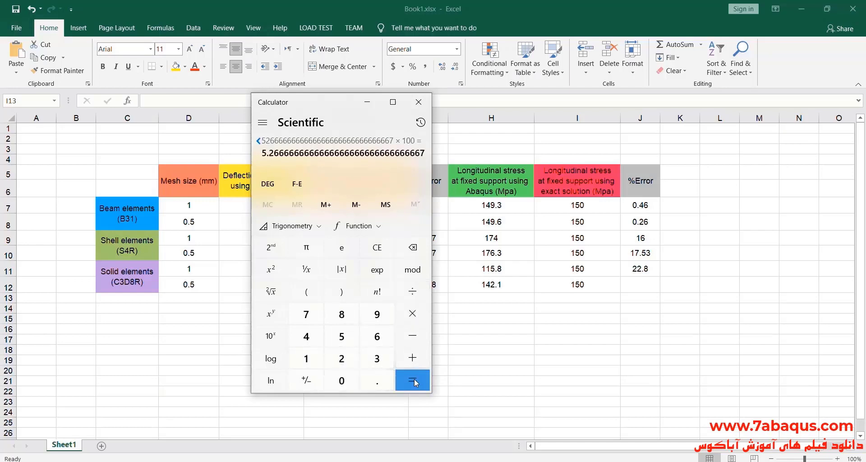
# Switch to Excel and enter 5.26 as the stress percentage error for the 0.5 mm solid elements.
pyautogui.click(371, 106)
pyautogui.click(639, 284)
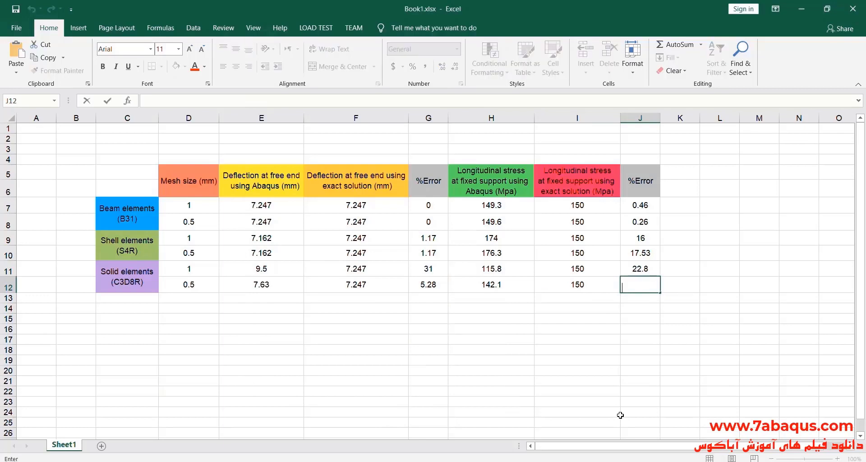
pyautogui.click(496, 461)
pyautogui.click(497, 461)
pyautogui.write('5.26')
pyautogui.click(640, 318)
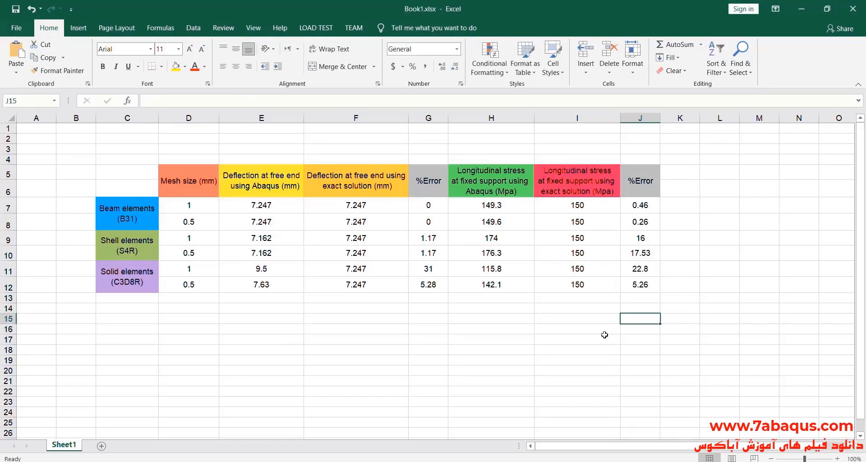
# Review the whole results table for all element types and mesh sizes.
pyautogui.moveTo(104, 171); pyautogui.dragTo(641, 284)
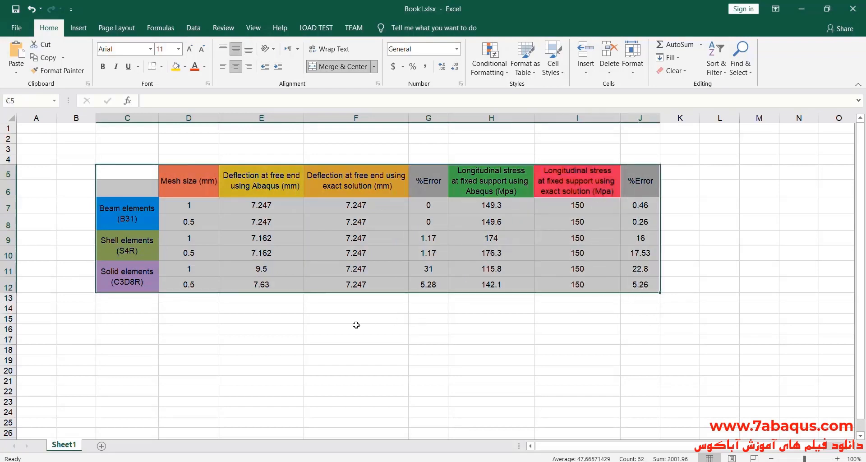
pyautogui.click(317, 330)
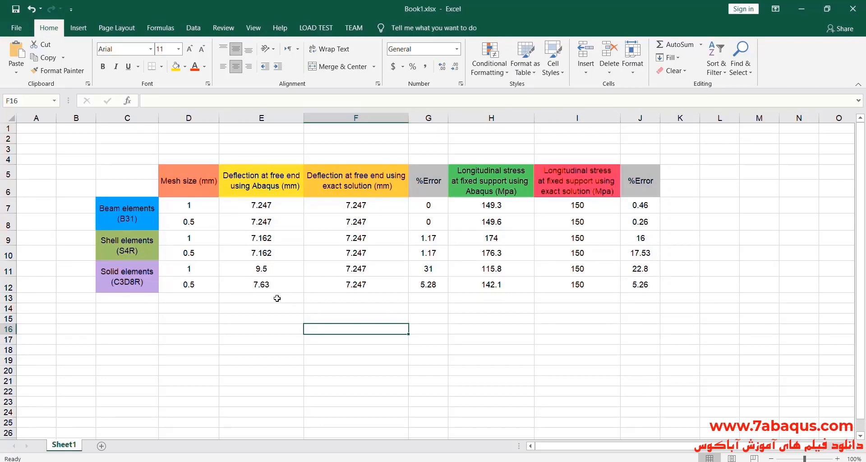
pyautogui.click(267, 336)
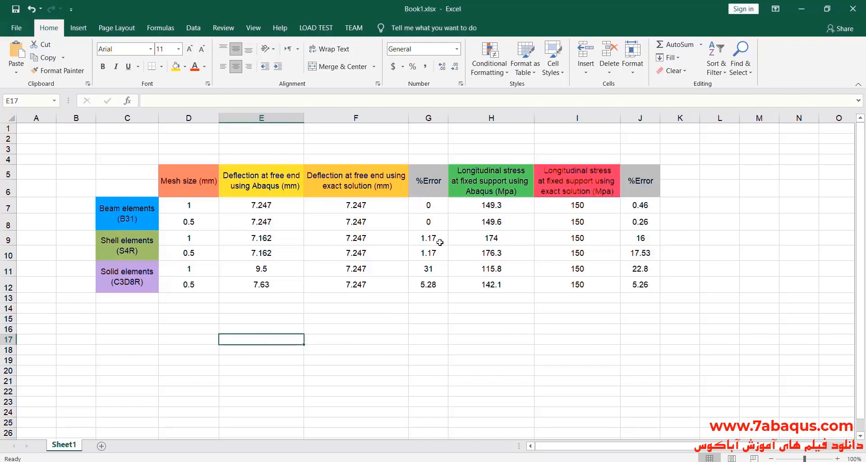
# Go through the beam (B31), shell (S4R) and solid (C3D8R) element labels in the table without changing them.
pyautogui.click(115, 211)
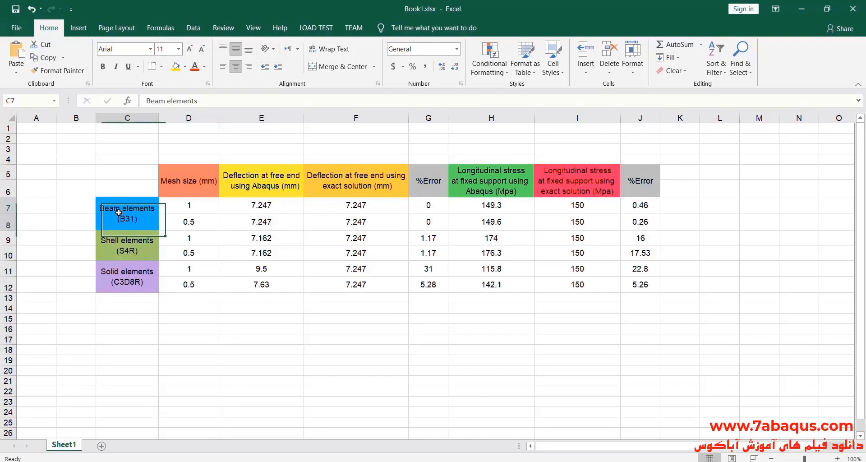
pyautogui.doubleClick(109, 208)
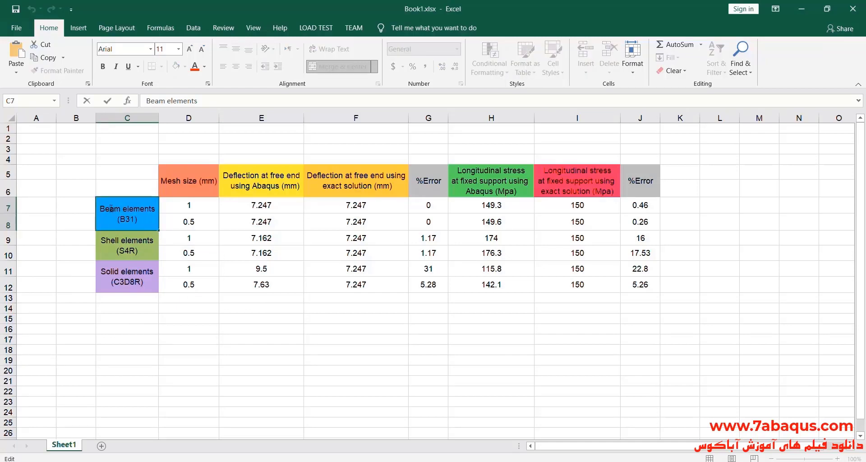
pyautogui.click(122, 243)
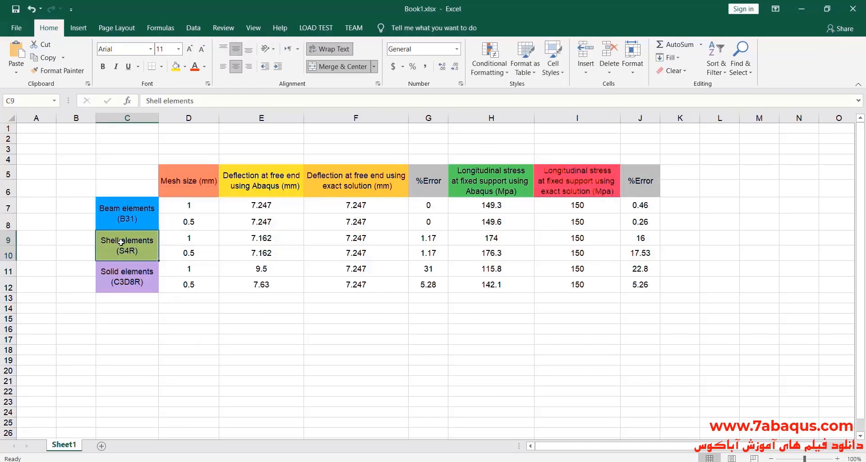
pyautogui.doubleClick(123, 243)
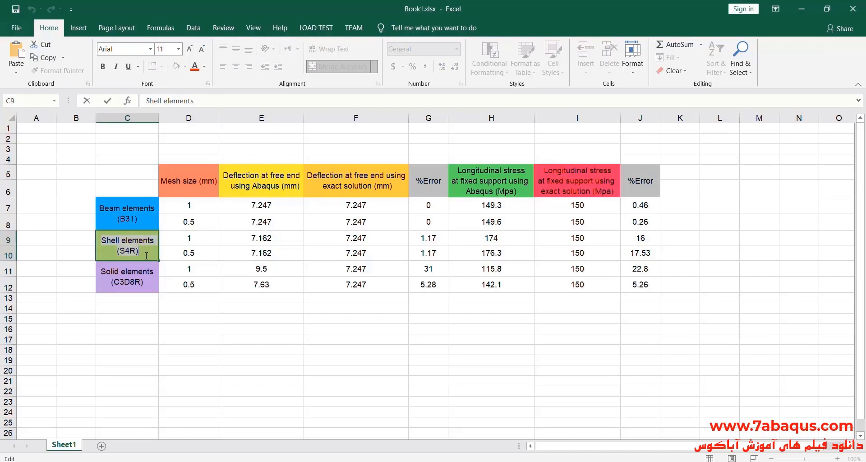
pyautogui.click(128, 277)
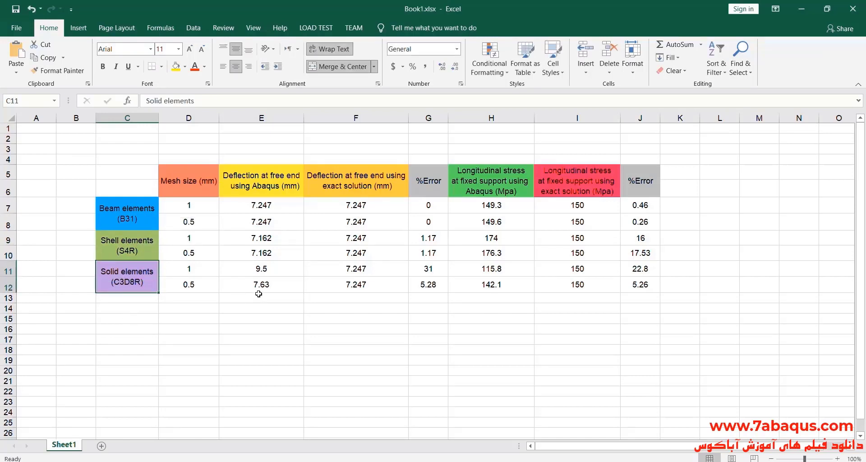
pyautogui.doubleClick(126, 279)
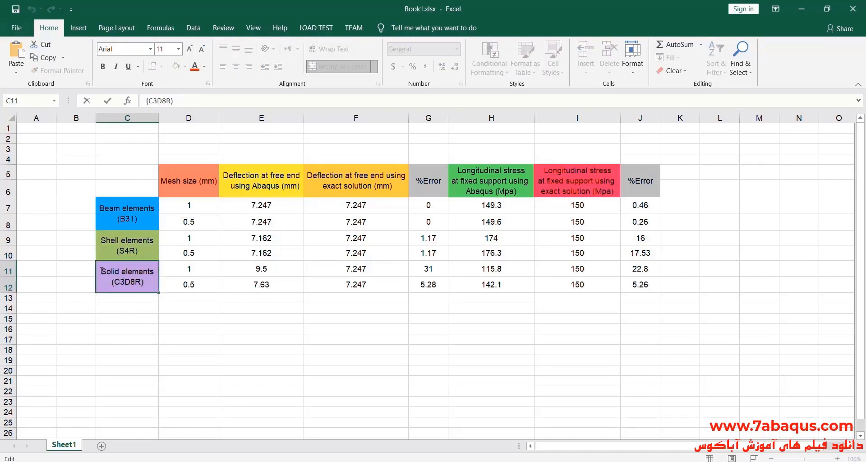
pyautogui.moveTo(216, 324); pyautogui.dragTo(219, 325)
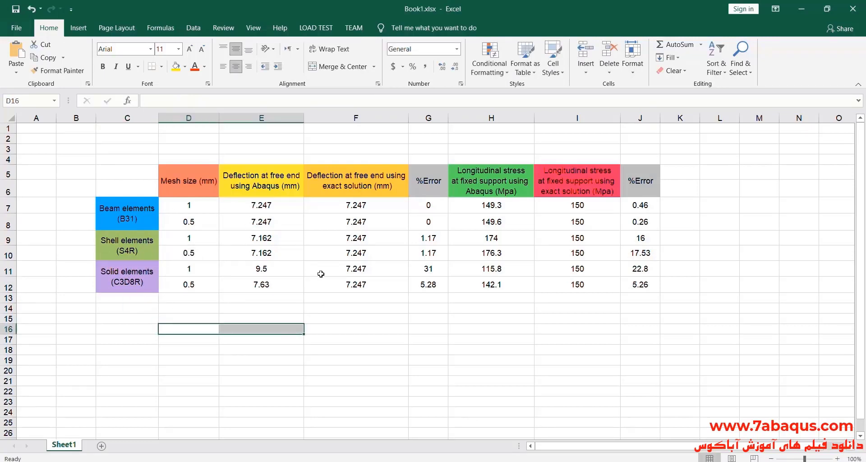
# Compare the beam-element results with the solid-element results across both mesh sizes, including deflection and stress errors.
pyautogui.click(369, 339)
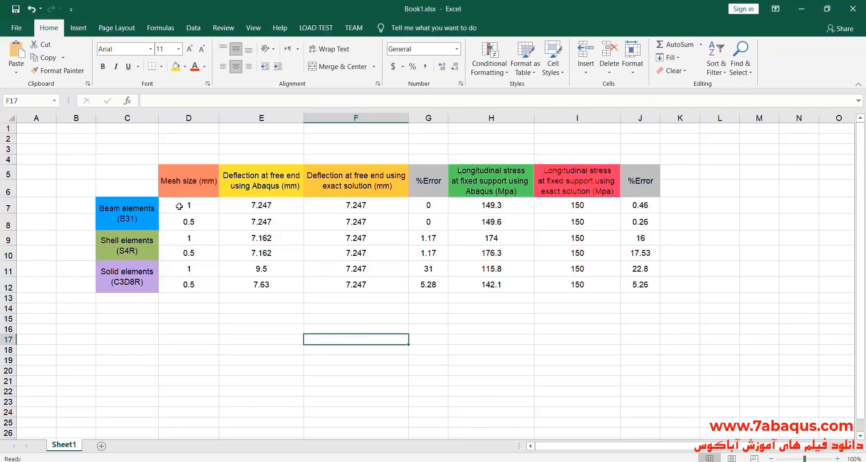
pyautogui.moveTo(179, 206); pyautogui.dragTo(650, 225)
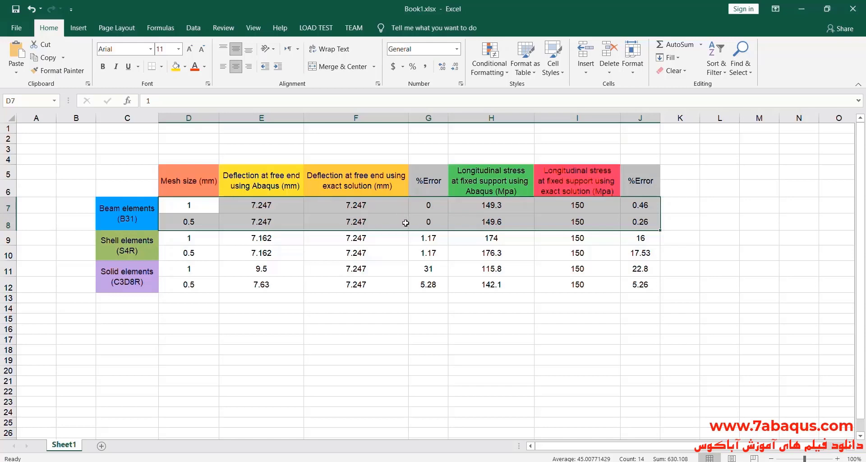
pyautogui.click(368, 321)
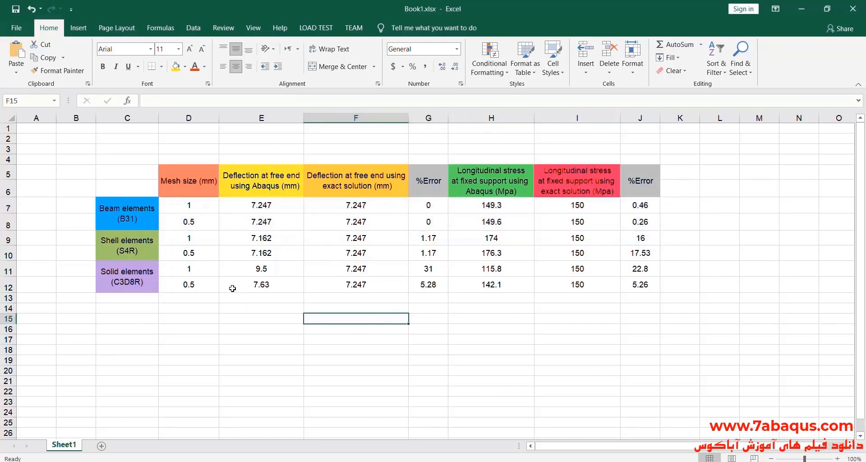
pyautogui.moveTo(188, 272); pyautogui.dragTo(629, 282)
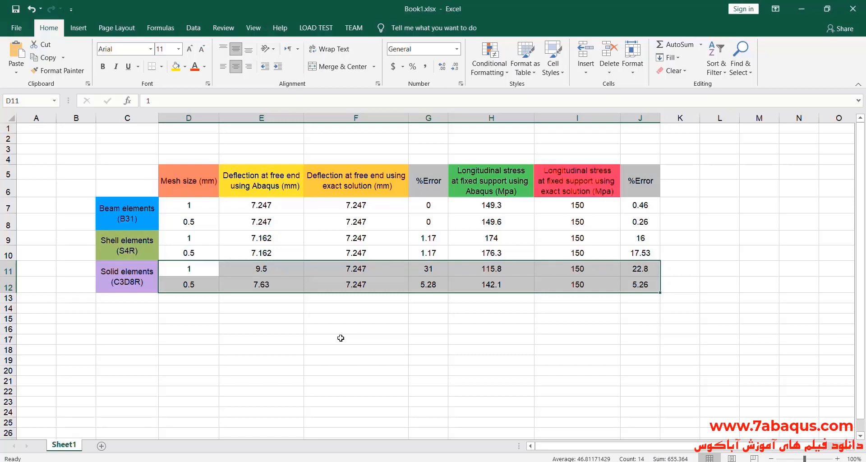
pyautogui.press('F8')
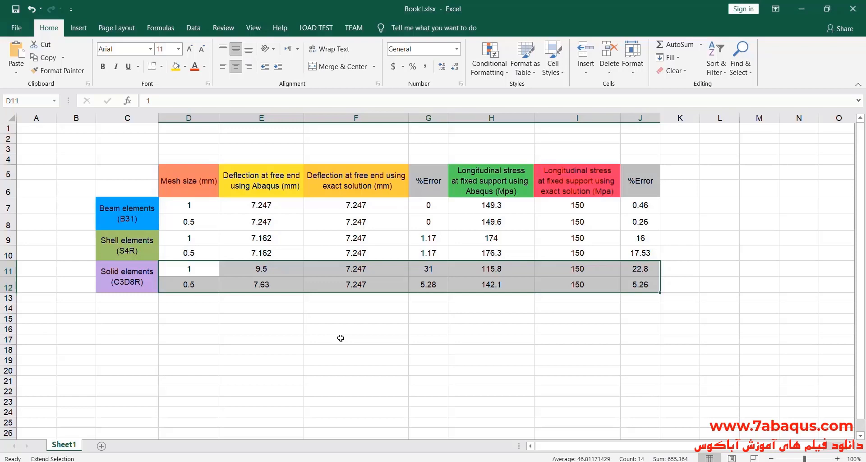